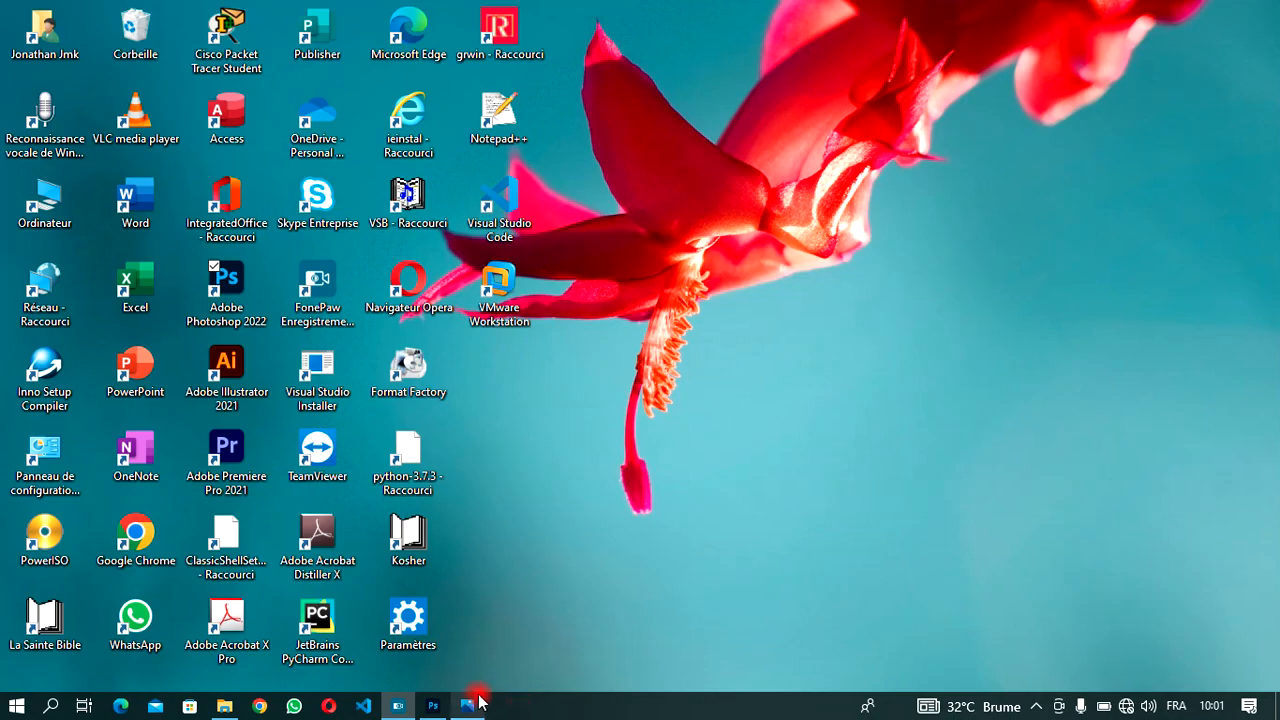
# Open the finished Sprite flyer image and examine it as the design reference.
pyautogui.click(462, 705)
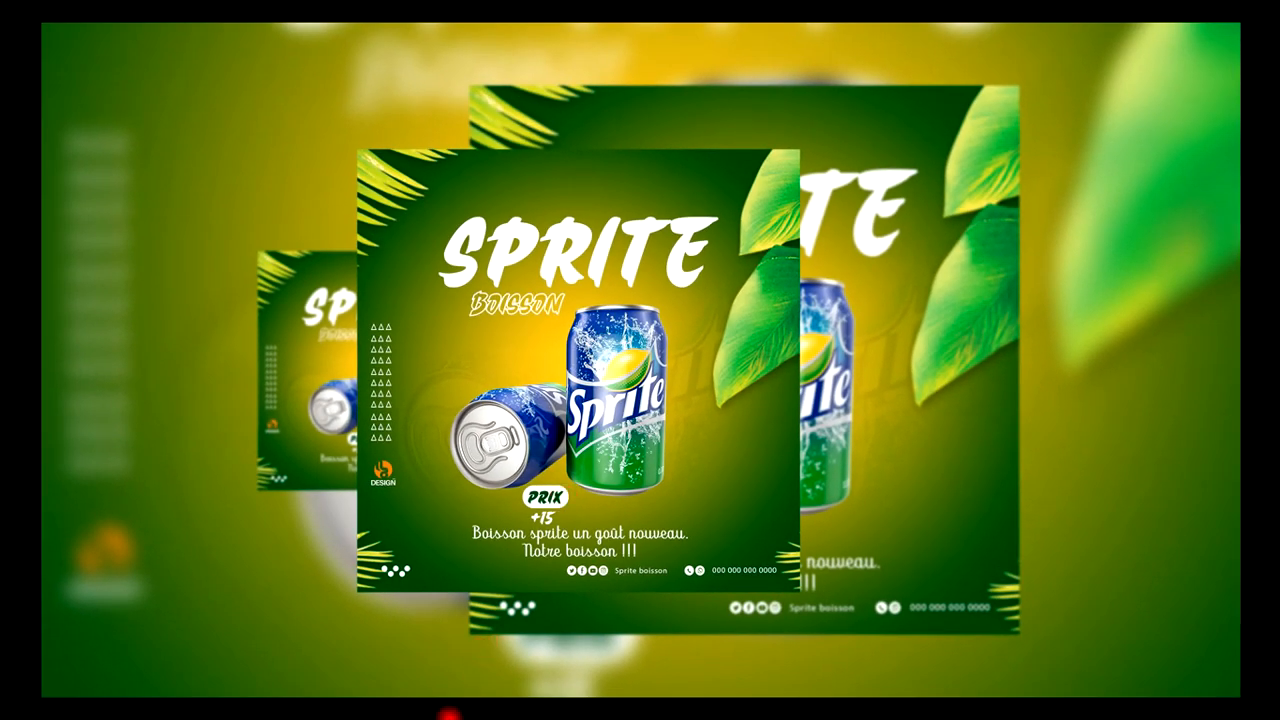
pyautogui.click(458, 708)
pyautogui.click(458, 708)
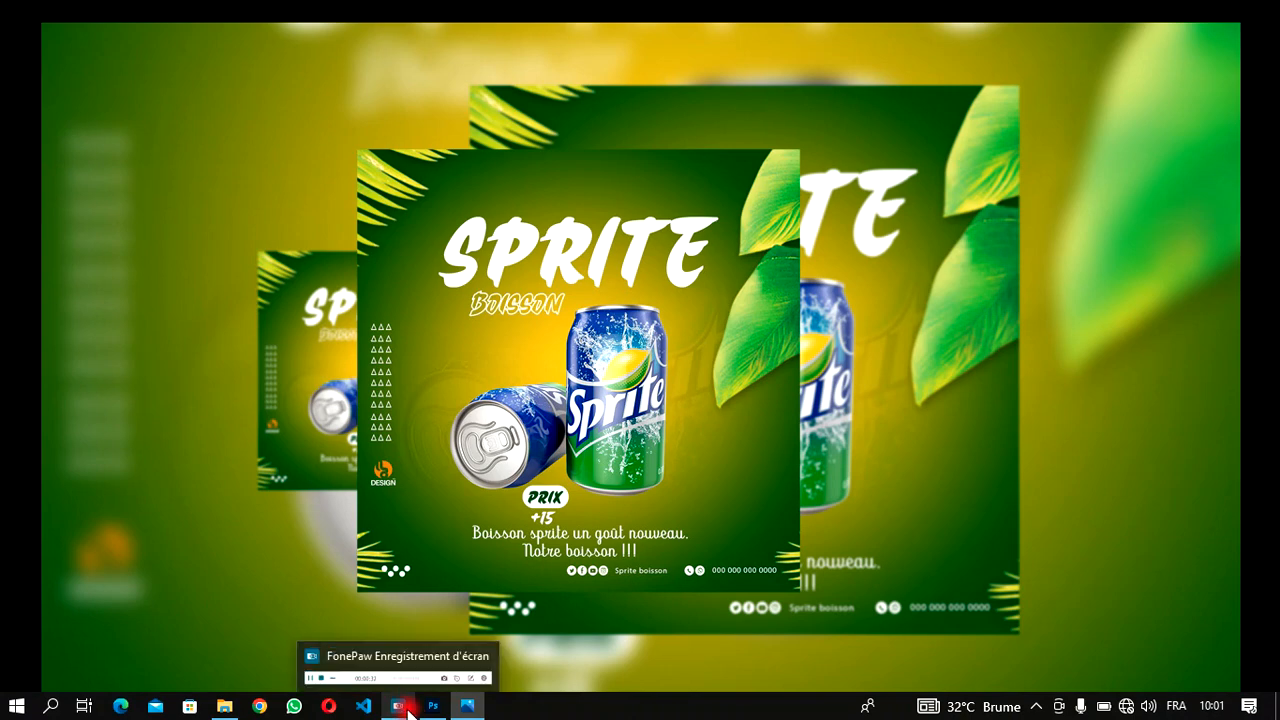
# Switch to Photoshop and create a 10 x 10 cm document at 118,11 pixels/centimetre, 16-bit RGB, with a white background.
pyautogui.click(433, 706)
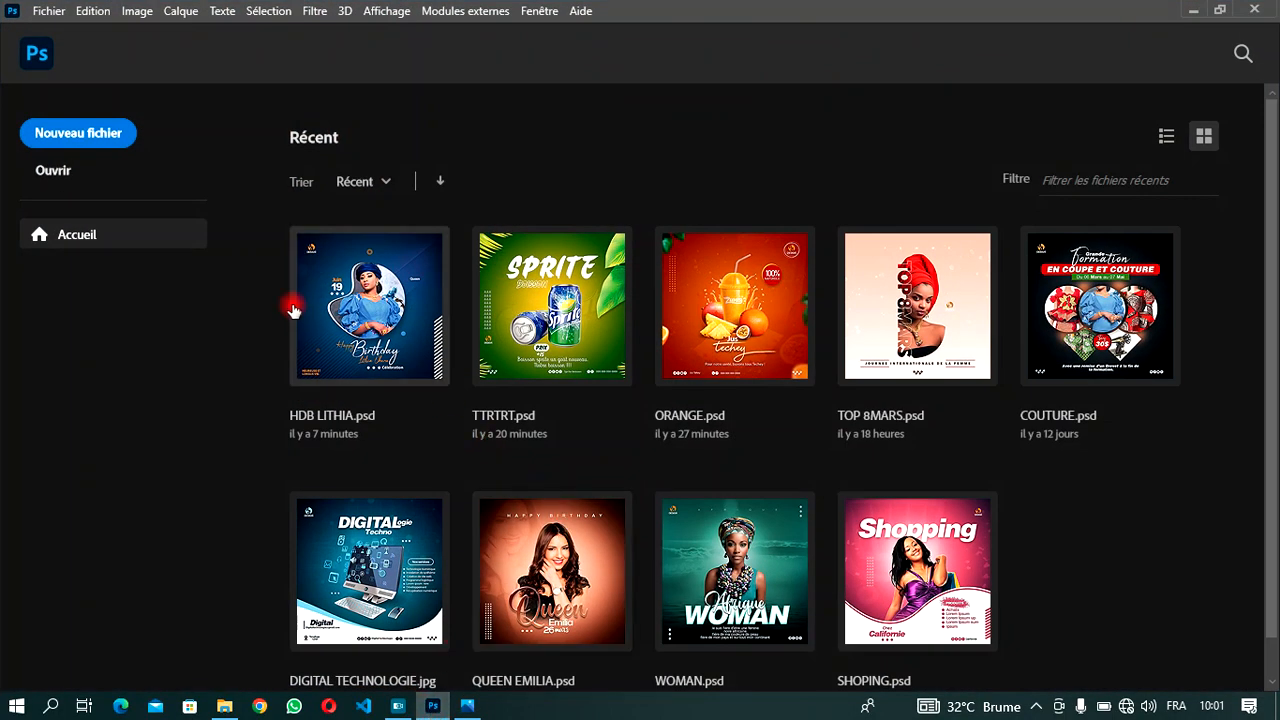
pyautogui.click(85, 136)
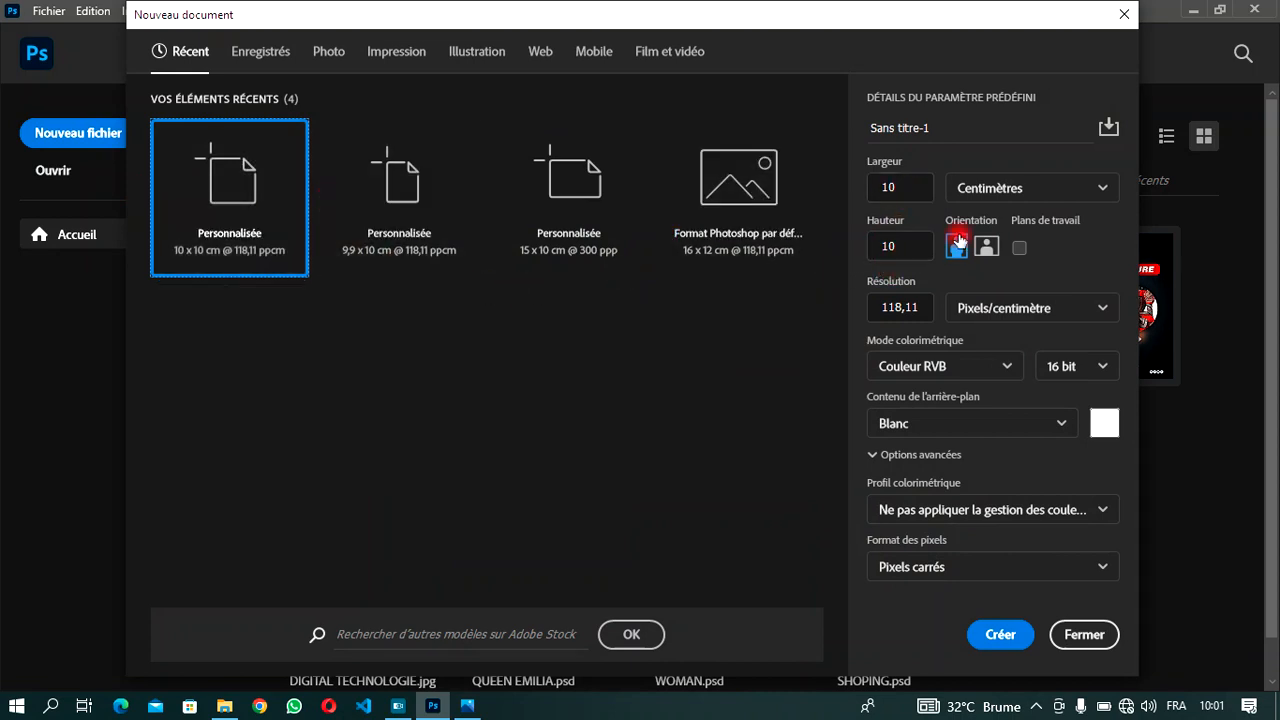
pyautogui.click(1011, 195)
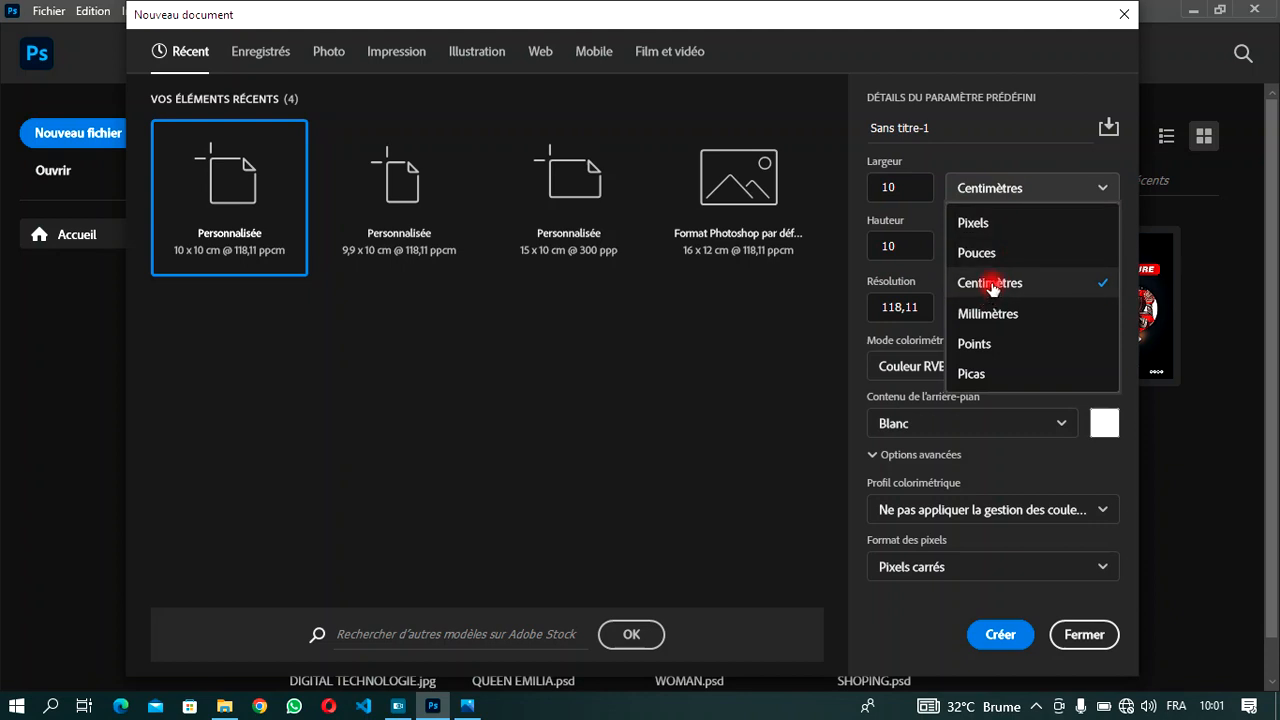
pyautogui.click(993, 284)
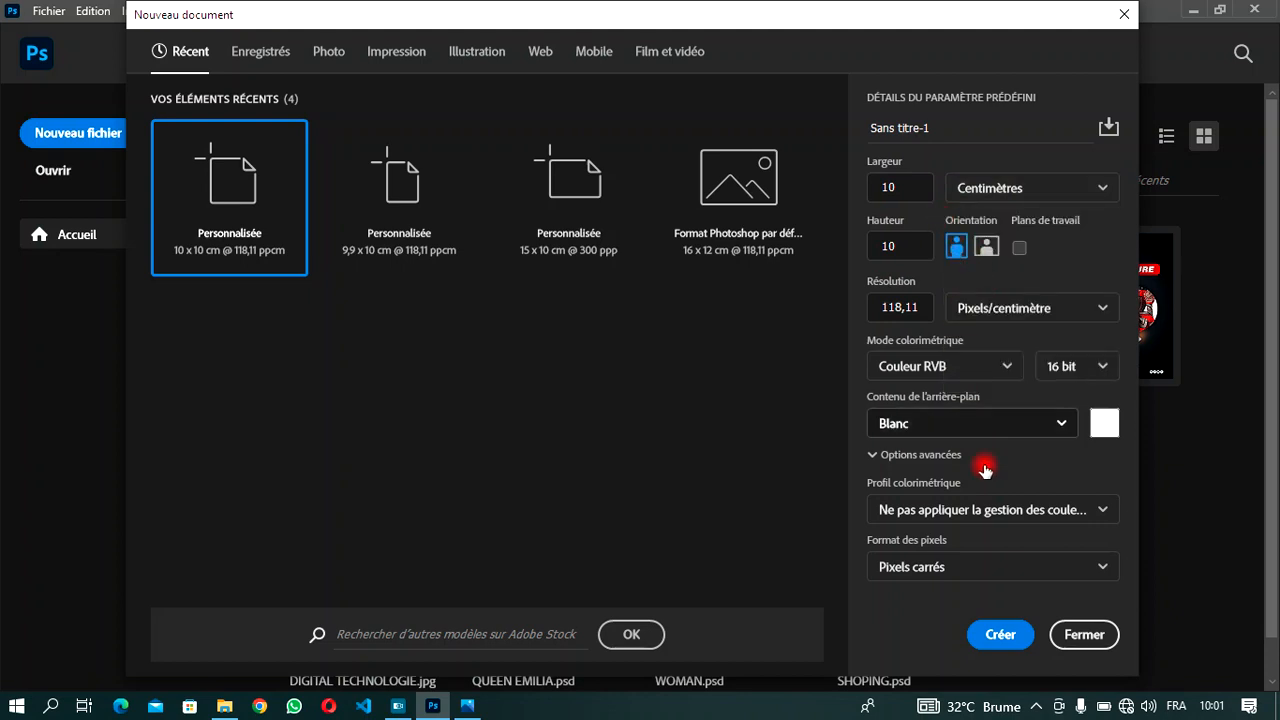
pyautogui.click(983, 624)
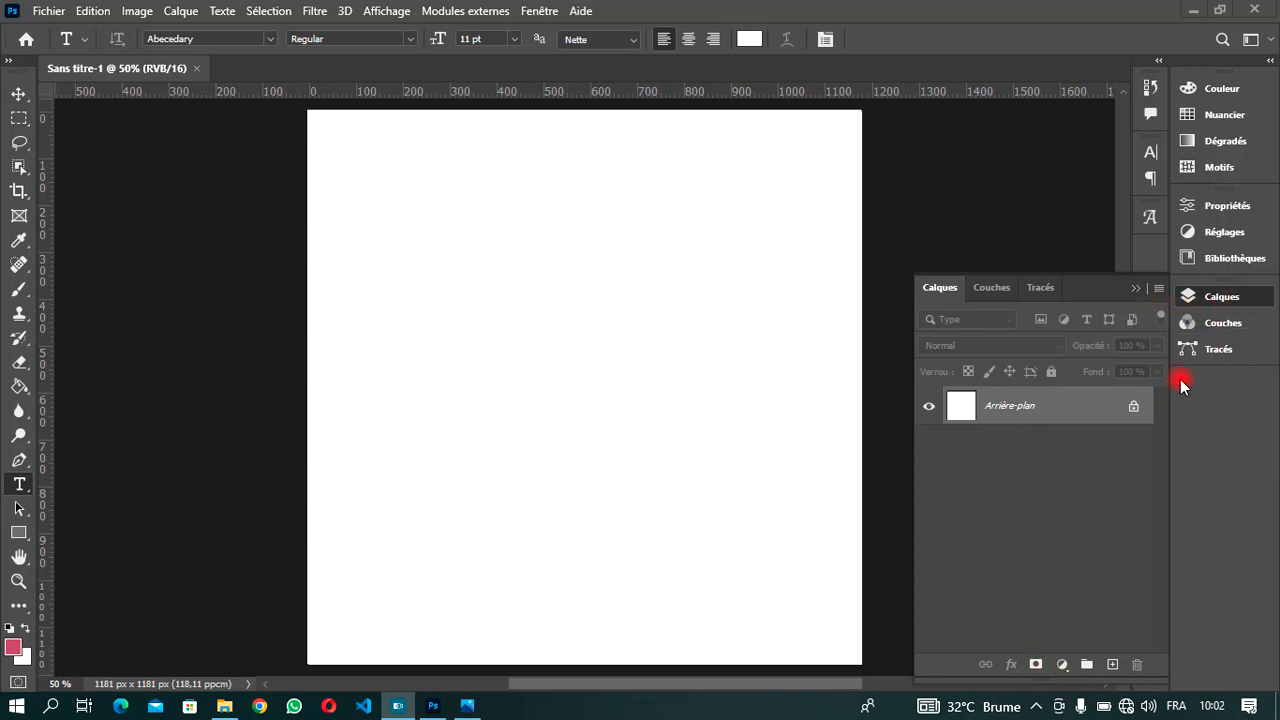
# Add a gradient fill layer above the background using the custom yellow-to-dark-green preset.
pyautogui.click(1060, 666)
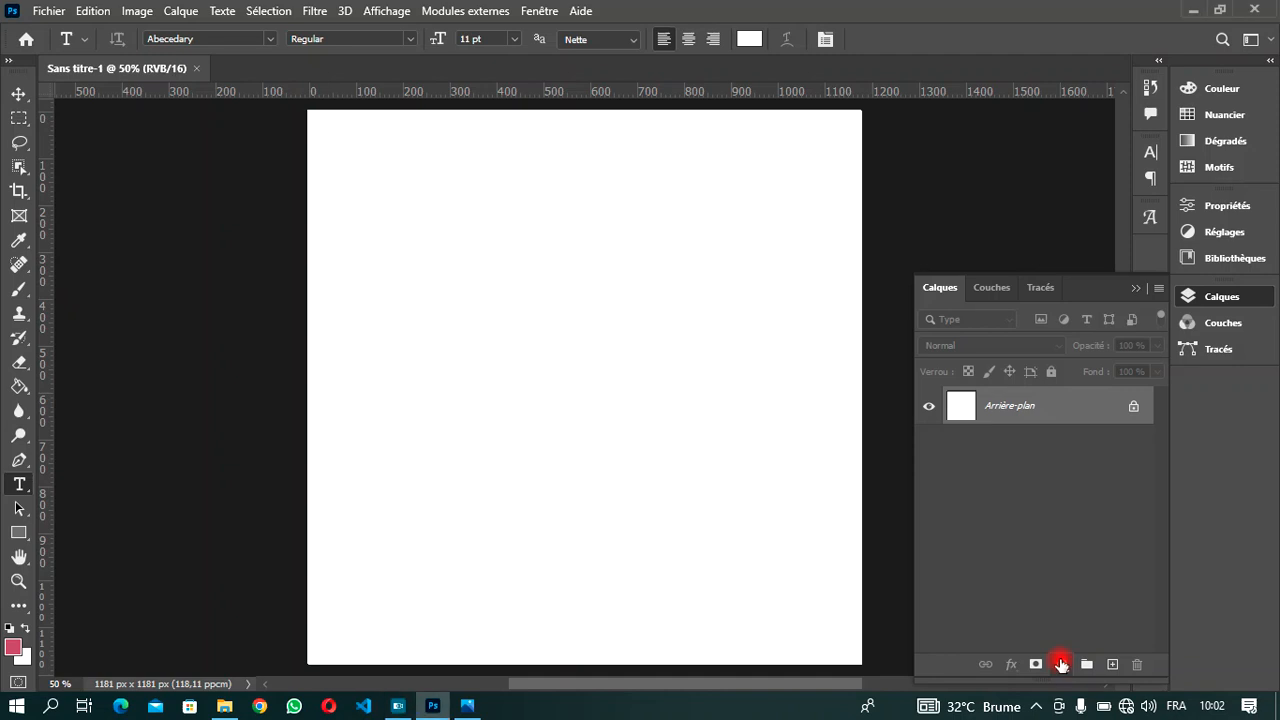
pyautogui.click(1061, 664)
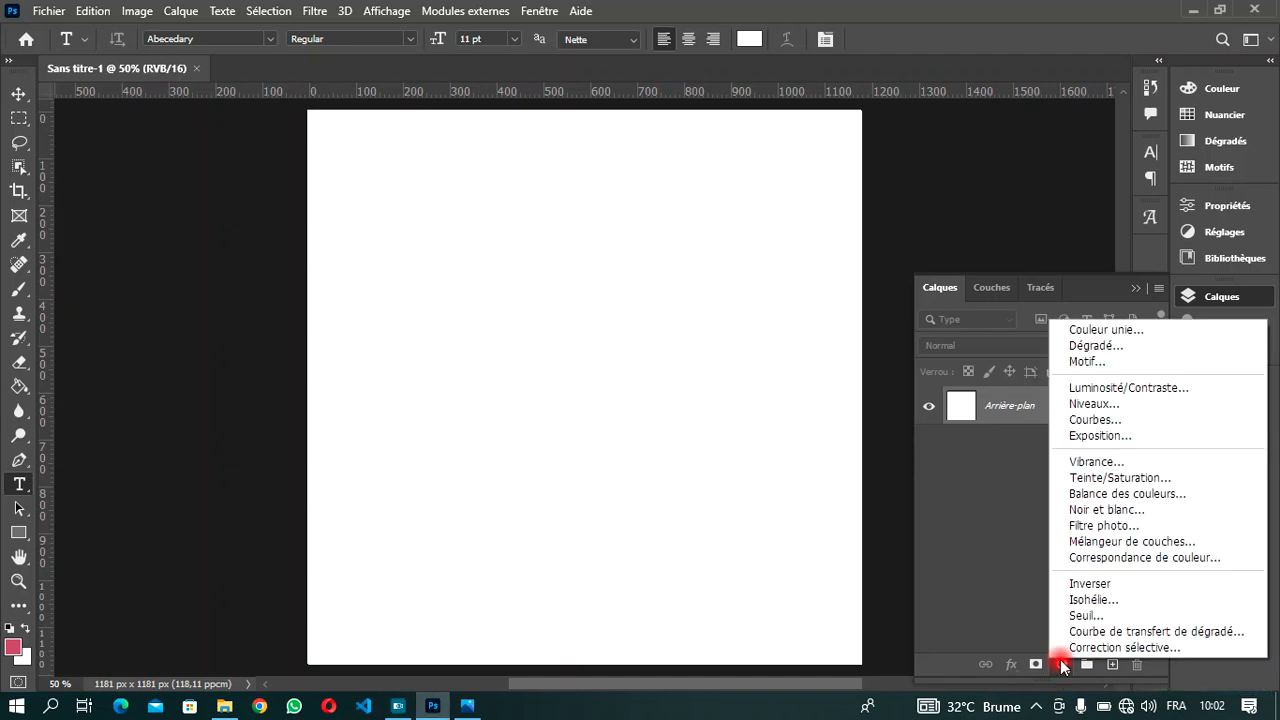
pyautogui.click(1106, 345)
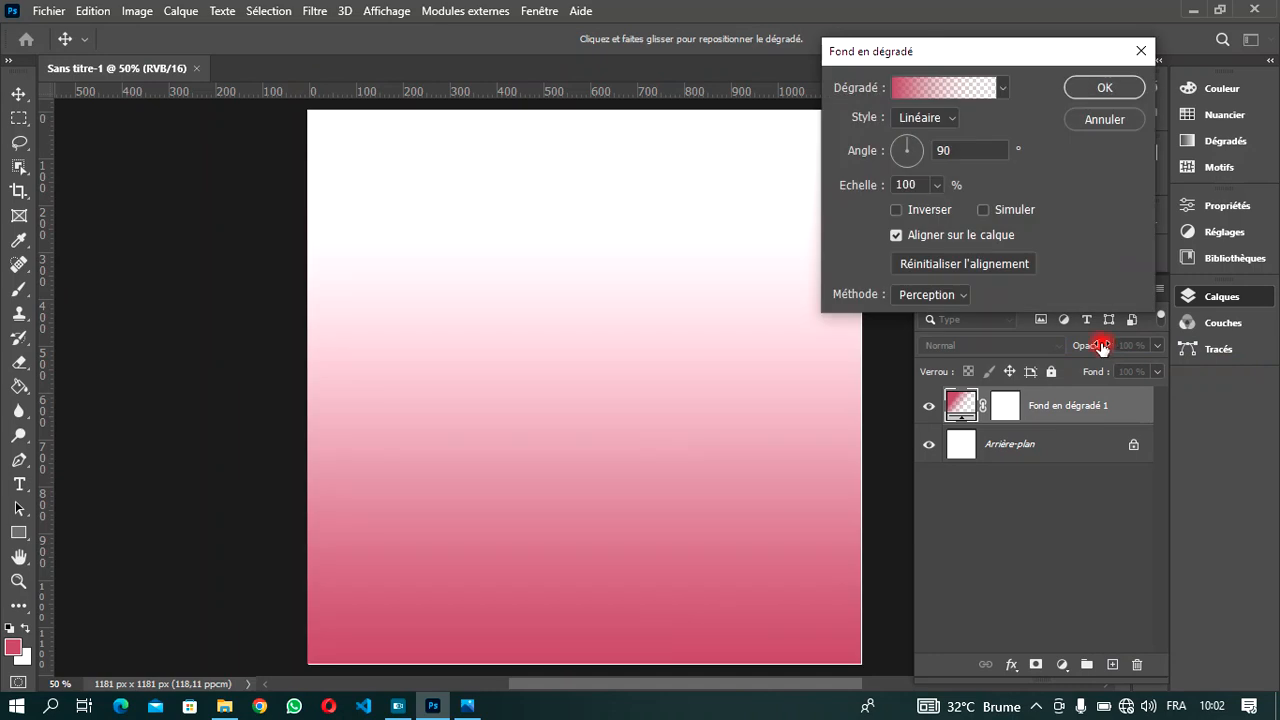
pyautogui.click(947, 90)
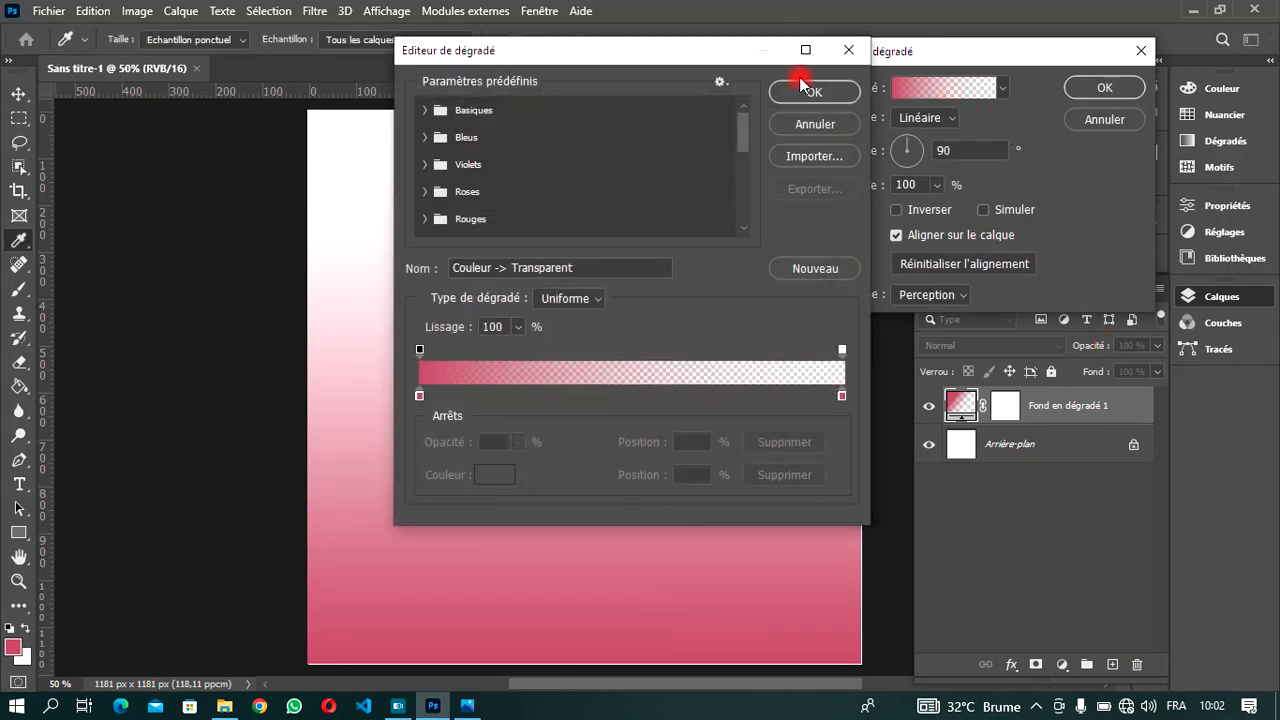
pyautogui.scroll(-6, 591, 129)
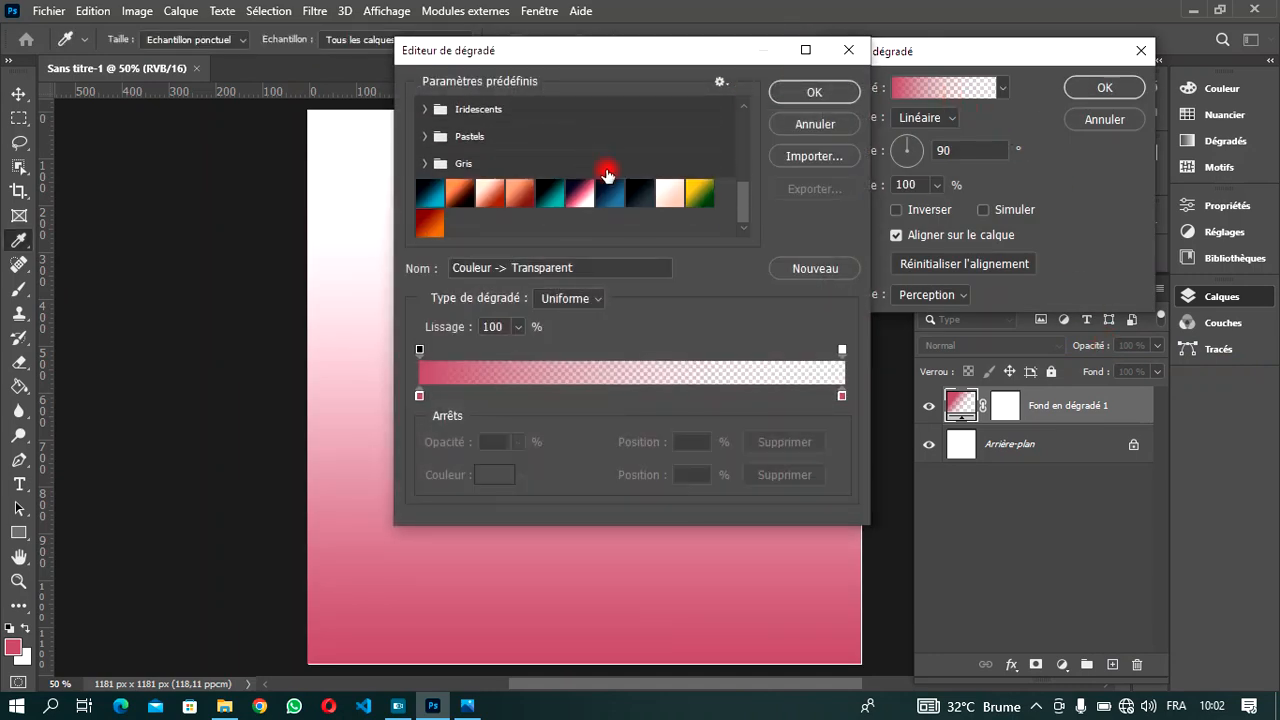
pyautogui.click(702, 190)
pyautogui.click(838, 94)
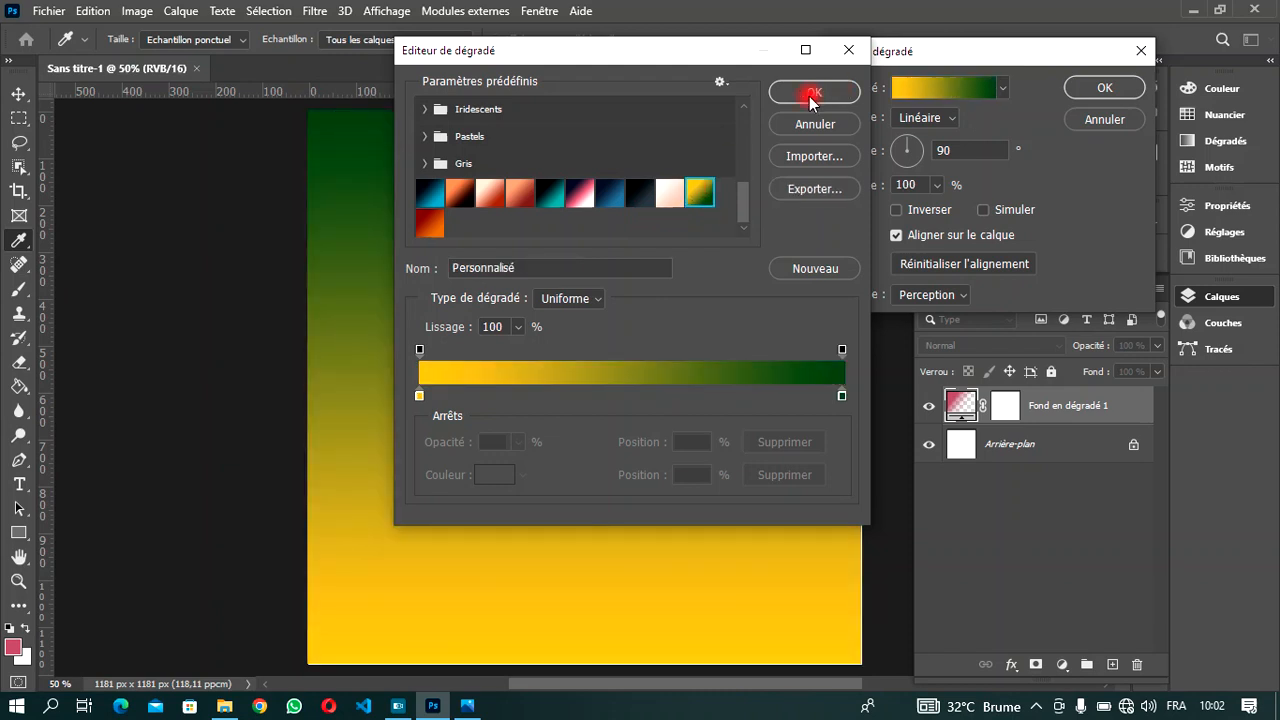
pyautogui.click(811, 98)
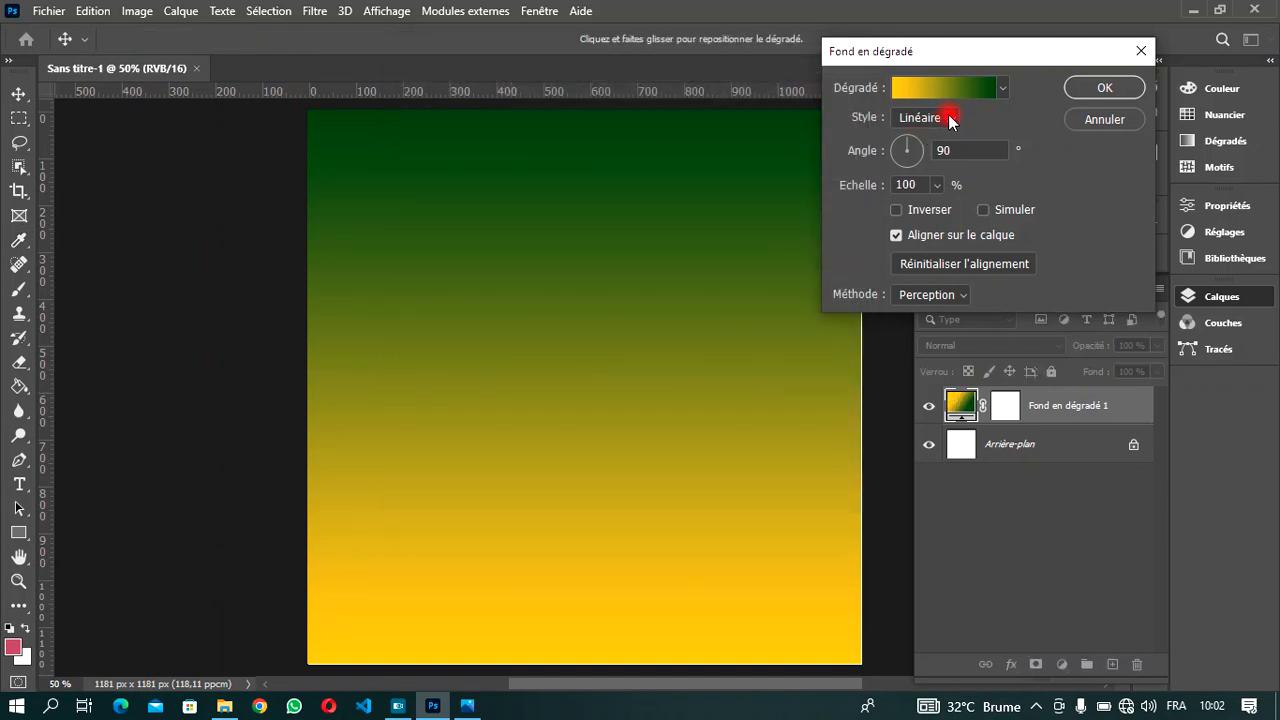
# Set the gradient fill's style to Radial and its scale to about 121 %, and apply it.
pyautogui.click(953, 121)
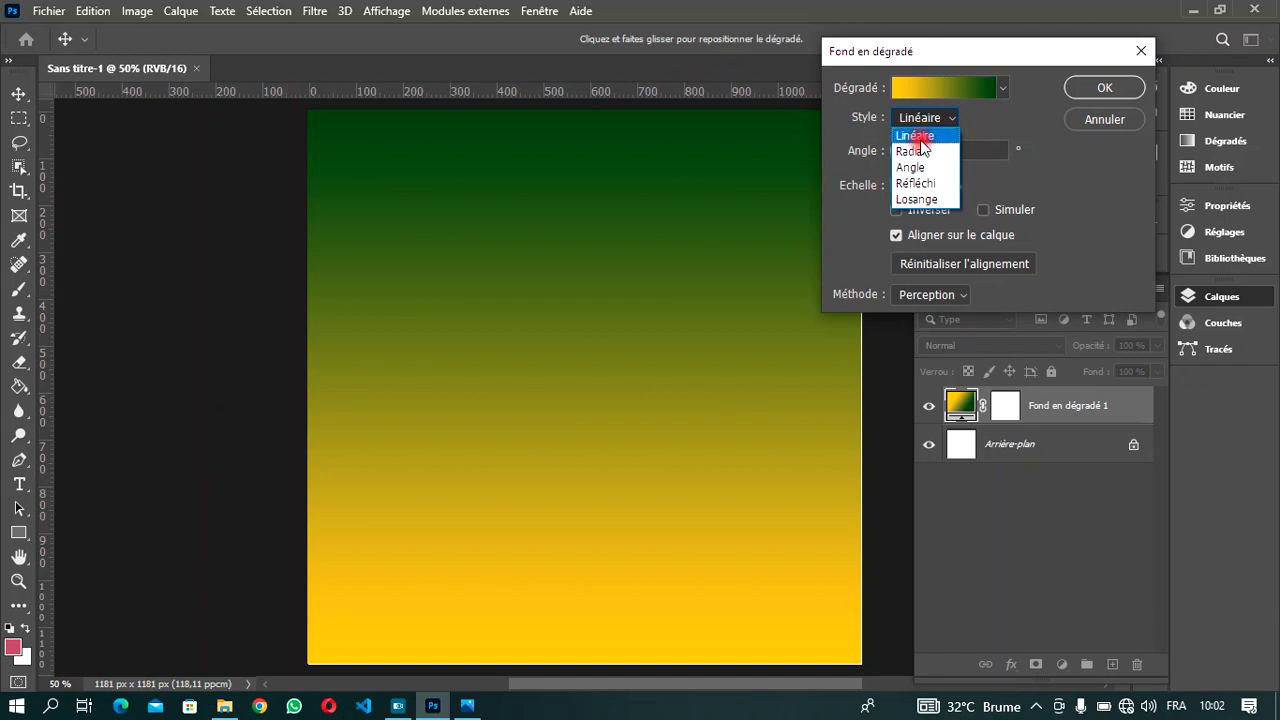
pyautogui.click(919, 152)
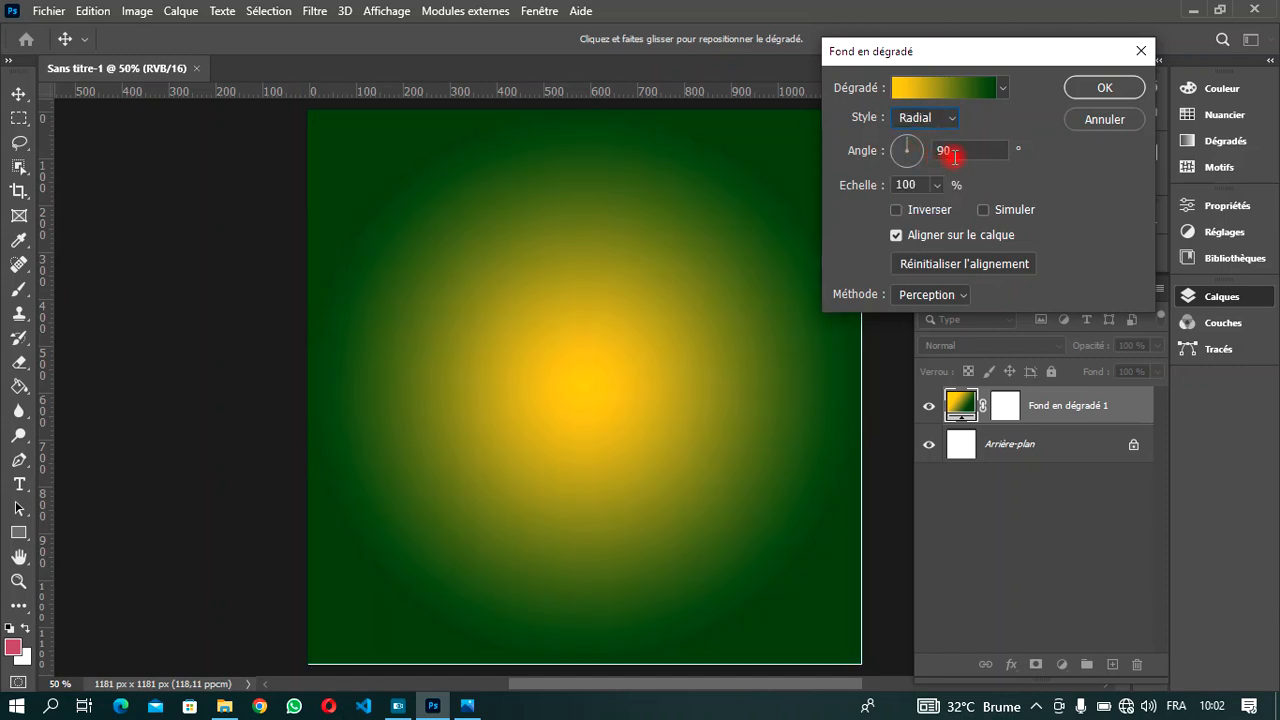
pyautogui.click(938, 185)
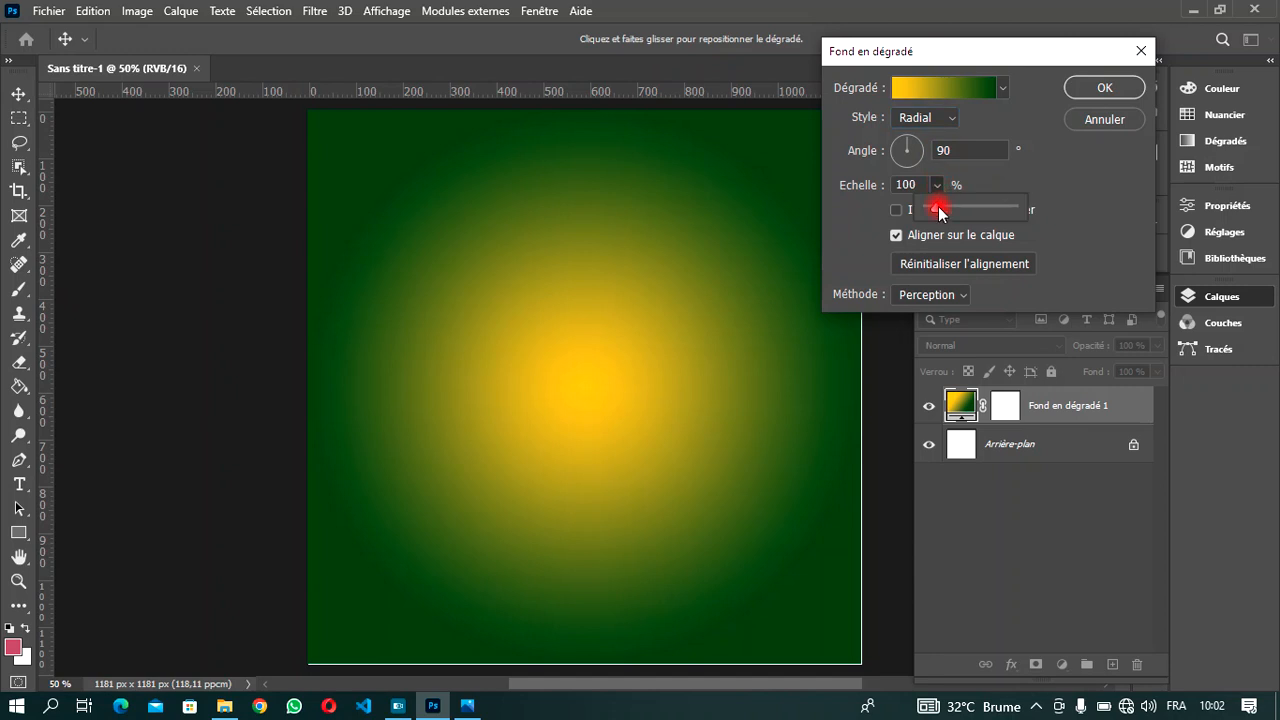
pyautogui.moveTo(938, 208); pyautogui.dragTo(940, 210)
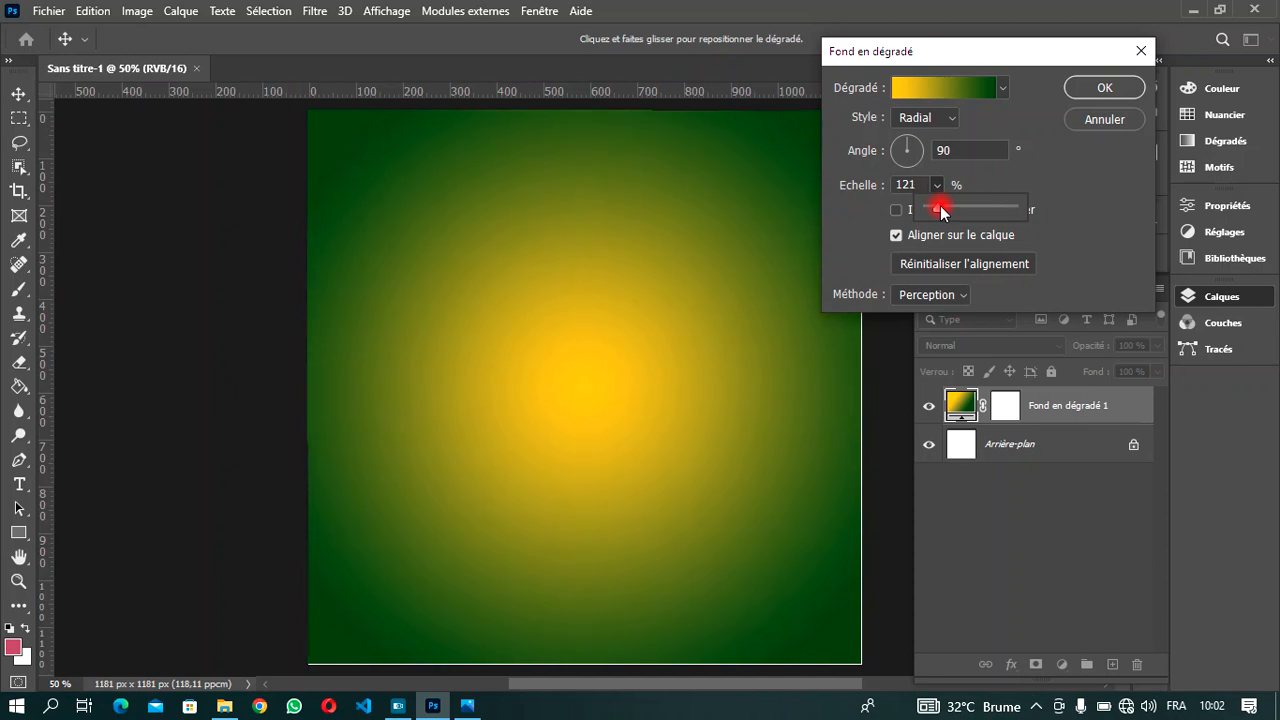
pyautogui.moveTo(941, 212); pyautogui.dragTo(938, 211)
pyautogui.click(1100, 100)
pyautogui.click(1101, 92)
pyautogui.press('t')
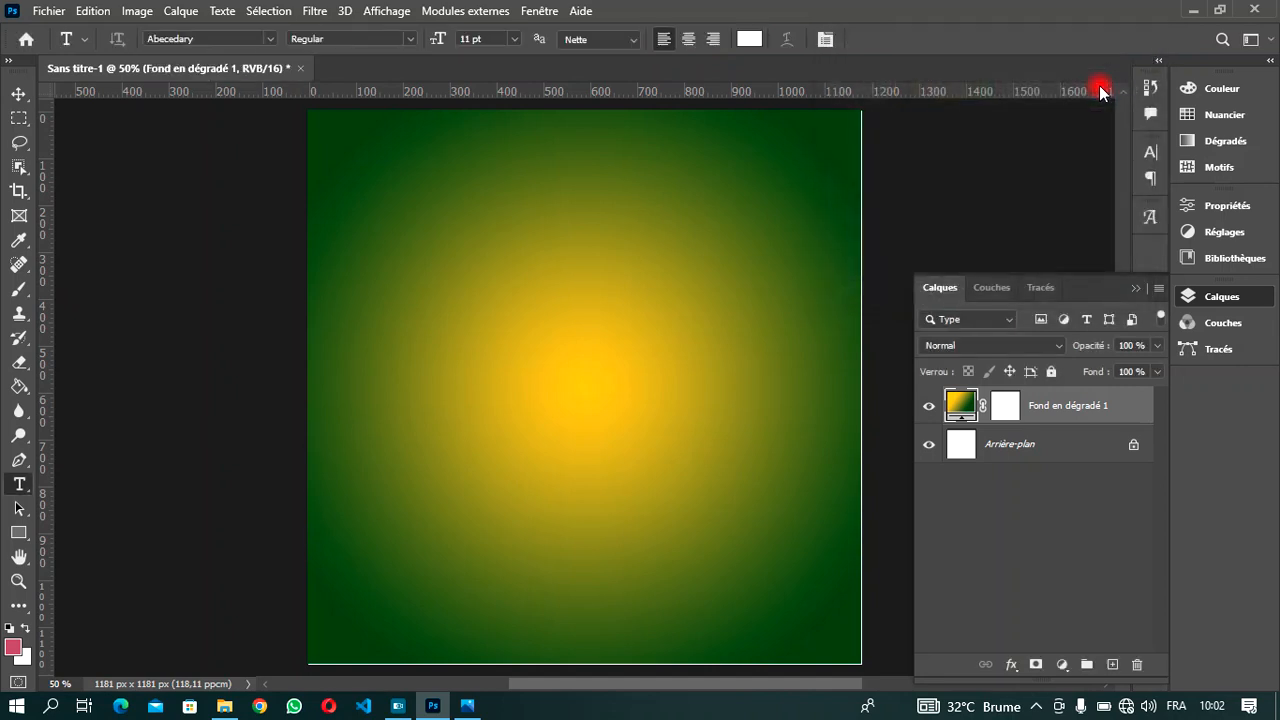
pyautogui.scroll(-3, 843, 303)
pyautogui.scroll(2, 821, 297)
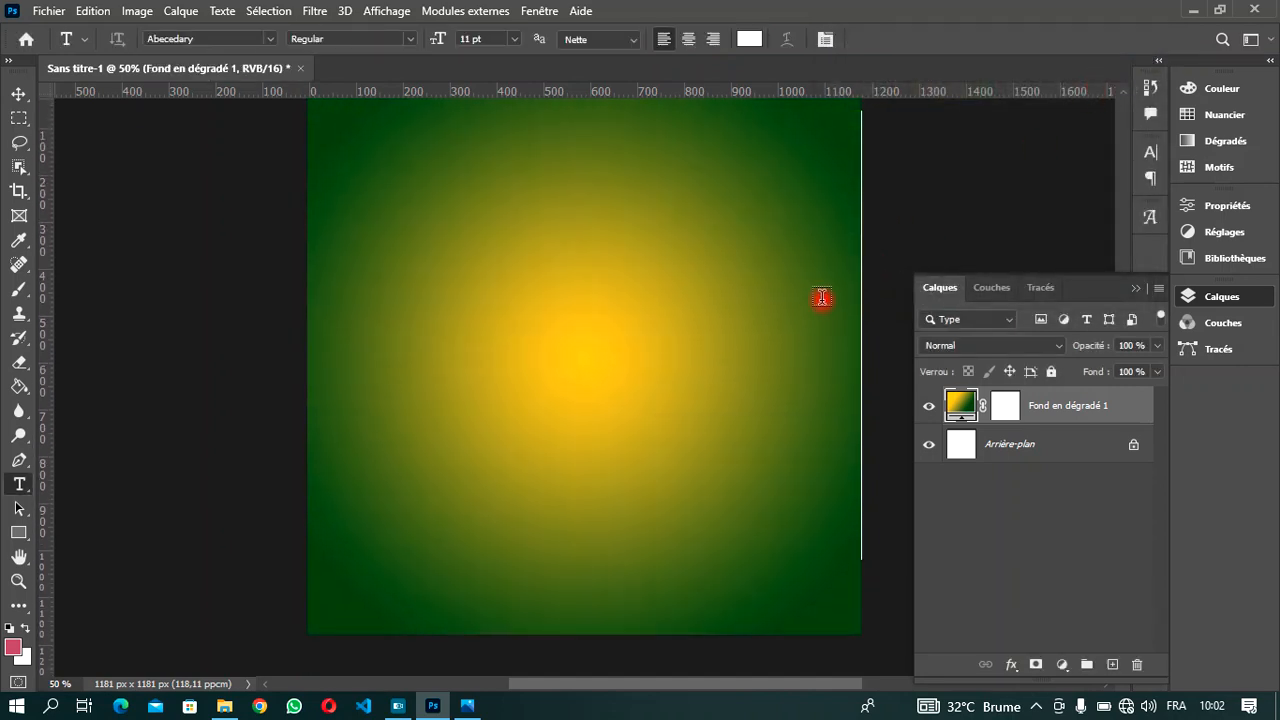
pyautogui.scroll(1, 821, 297)
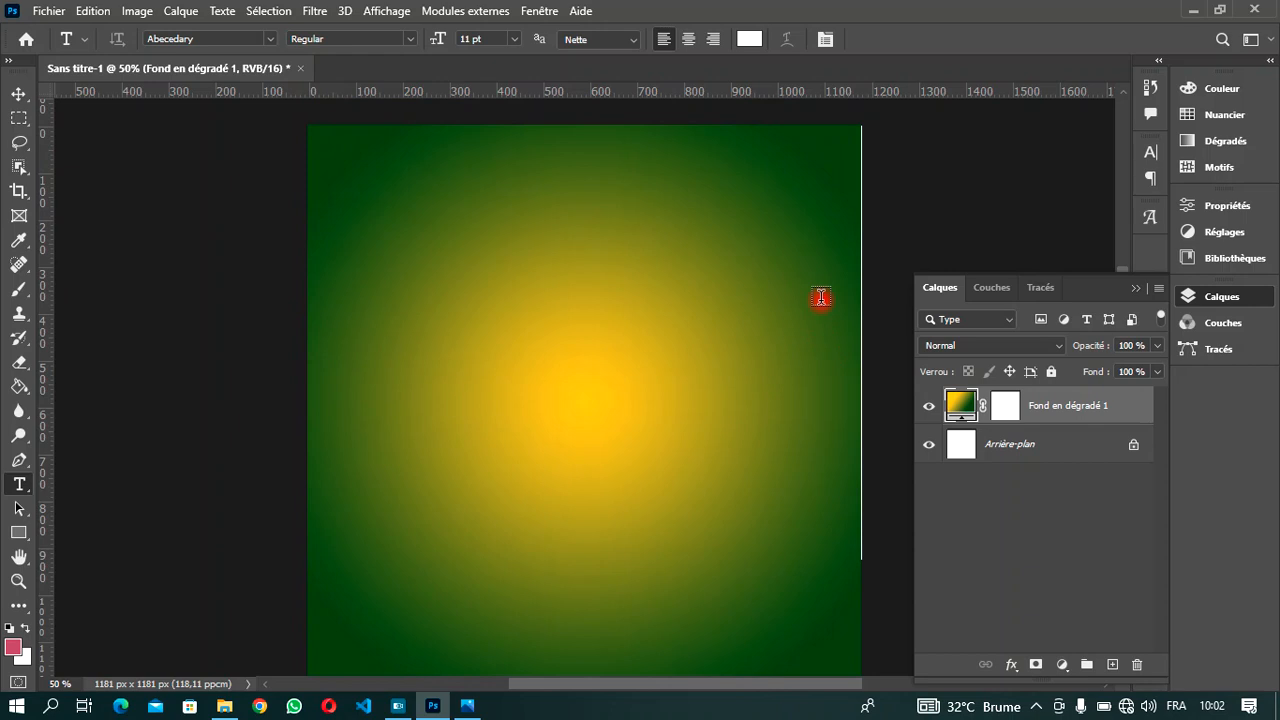
pyautogui.scroll(-1, 821, 297)
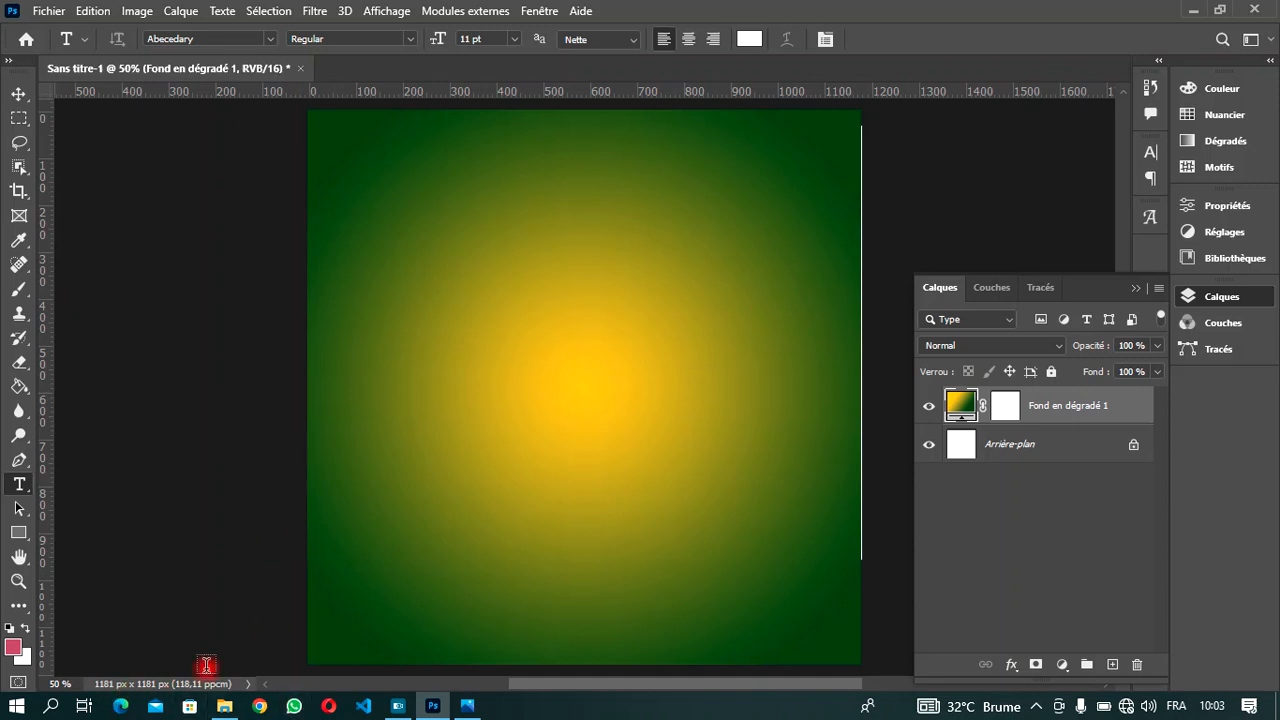
# Place the soft-drink-sprite image with the two cans from the Téléchargements folder into the document.
pyautogui.click(224, 706)
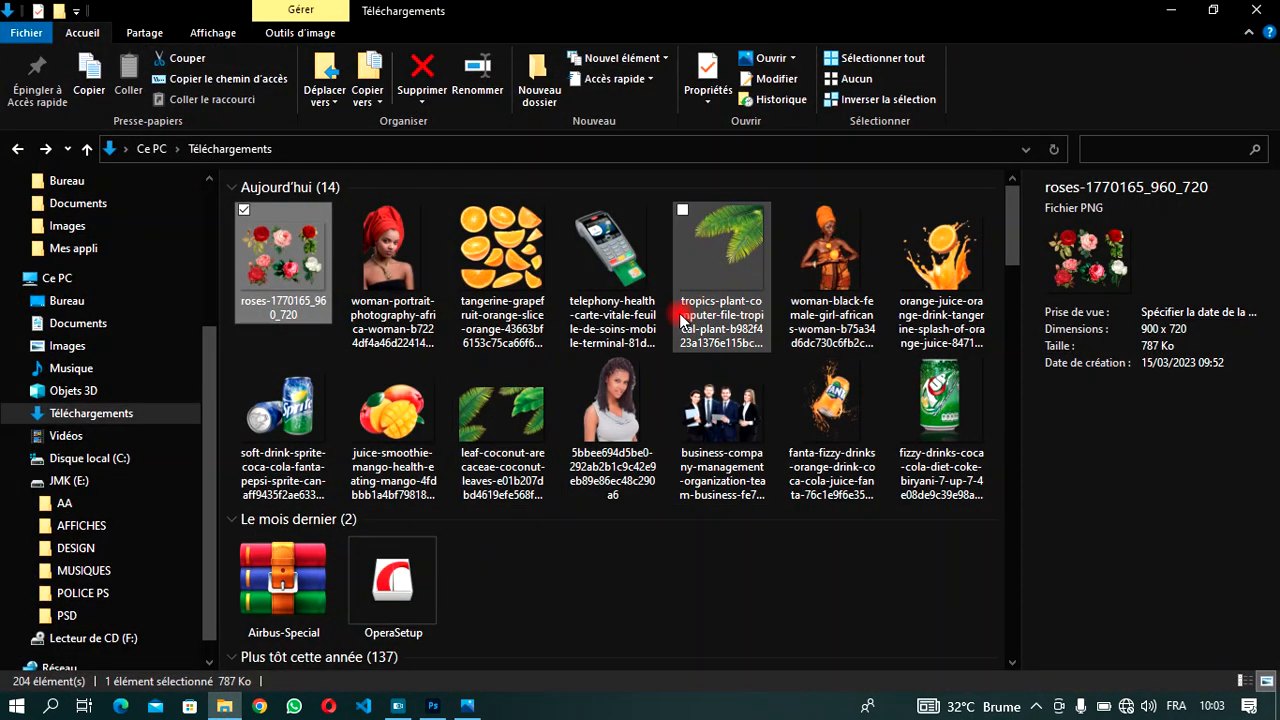
pyautogui.click(287, 410)
pyautogui.moveTo(283, 408); pyautogui.dragTo(536, 456)
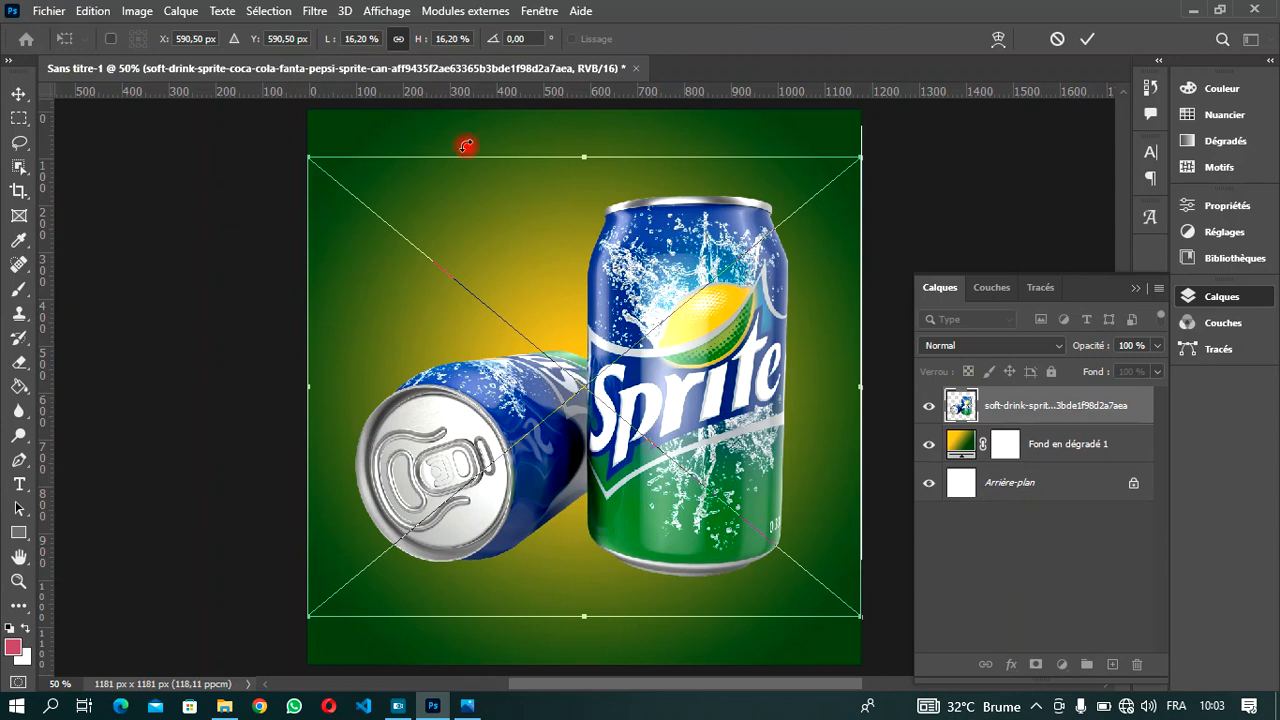
# Scale the placed Sprite cans proportionally to 10,20 % and commit the transformation.
pyautogui.click(454, 38)
pyautogui.press('Down')
pyautogui.press('Down')
pyautogui.press('Down')
pyautogui.press('Down')
pyautogui.press('Down')
pyautogui.press('Down')
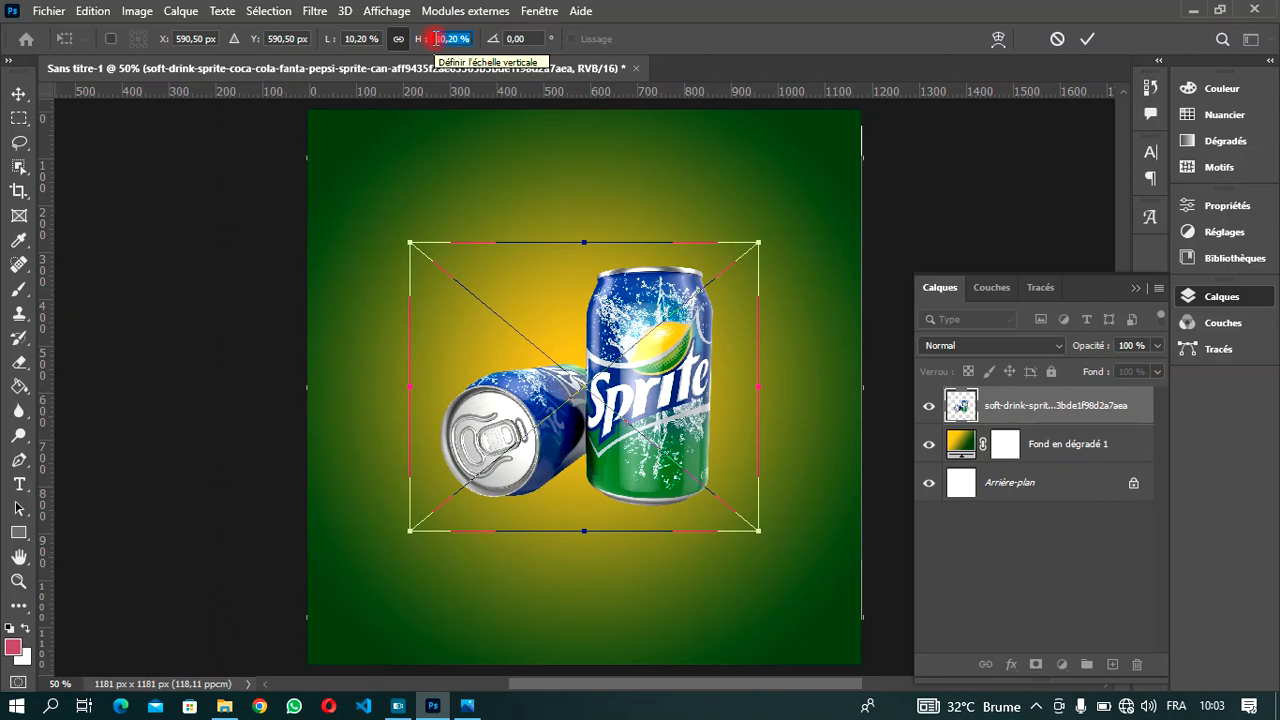
pyautogui.press('Down')
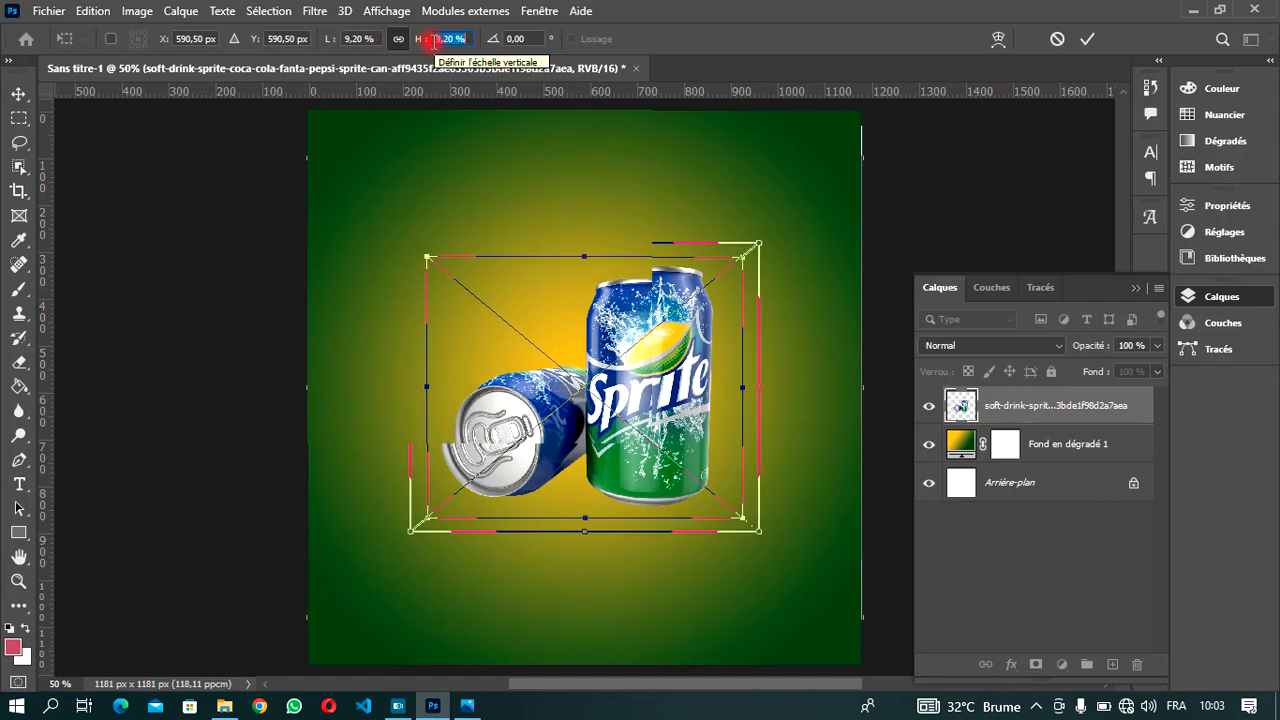
pyautogui.press('Up')
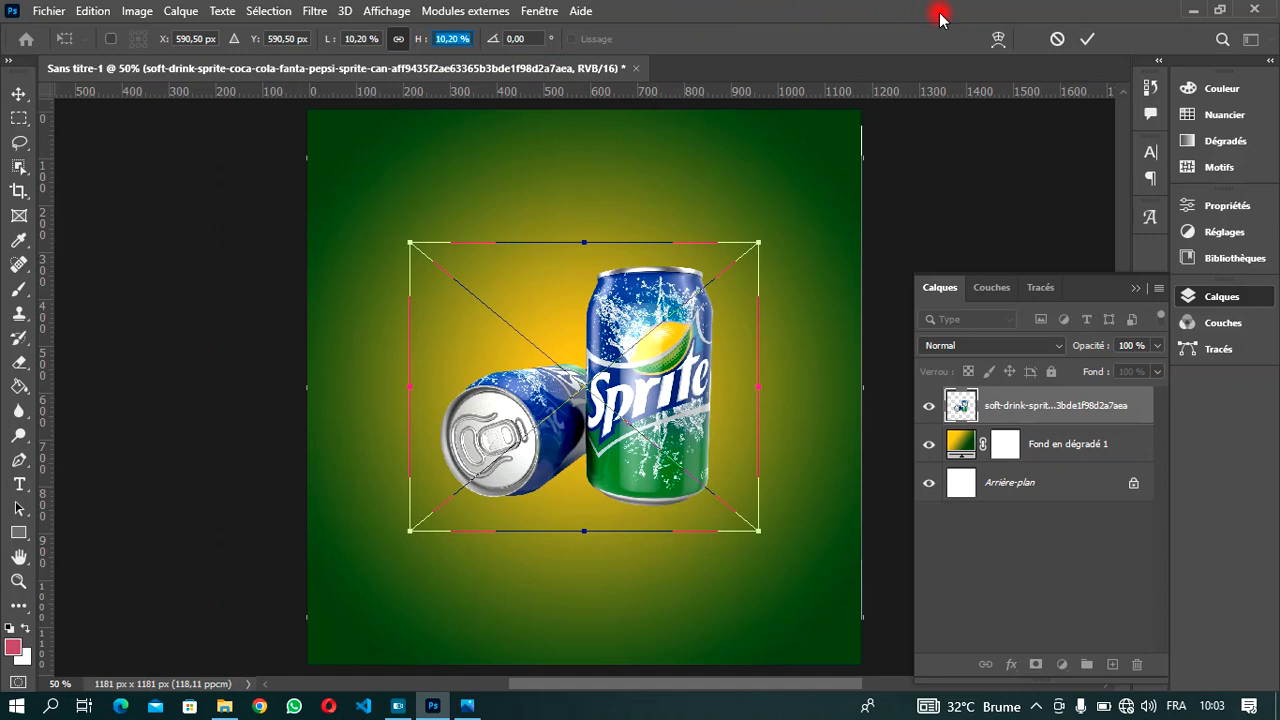
pyautogui.click(1088, 38)
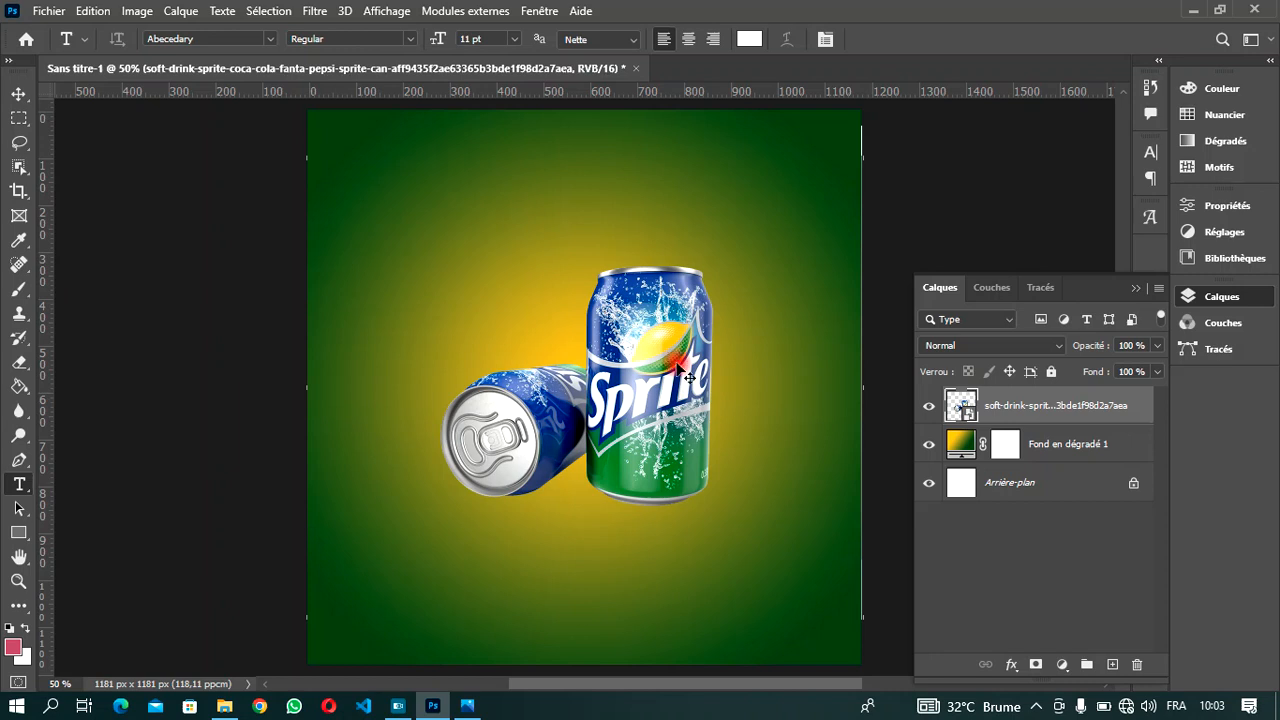
# Duplicate the Sprite cans layer and enlarge the lower original proportionally to 15,20 %.
pyautogui.hotkey('ctrl', 'j')
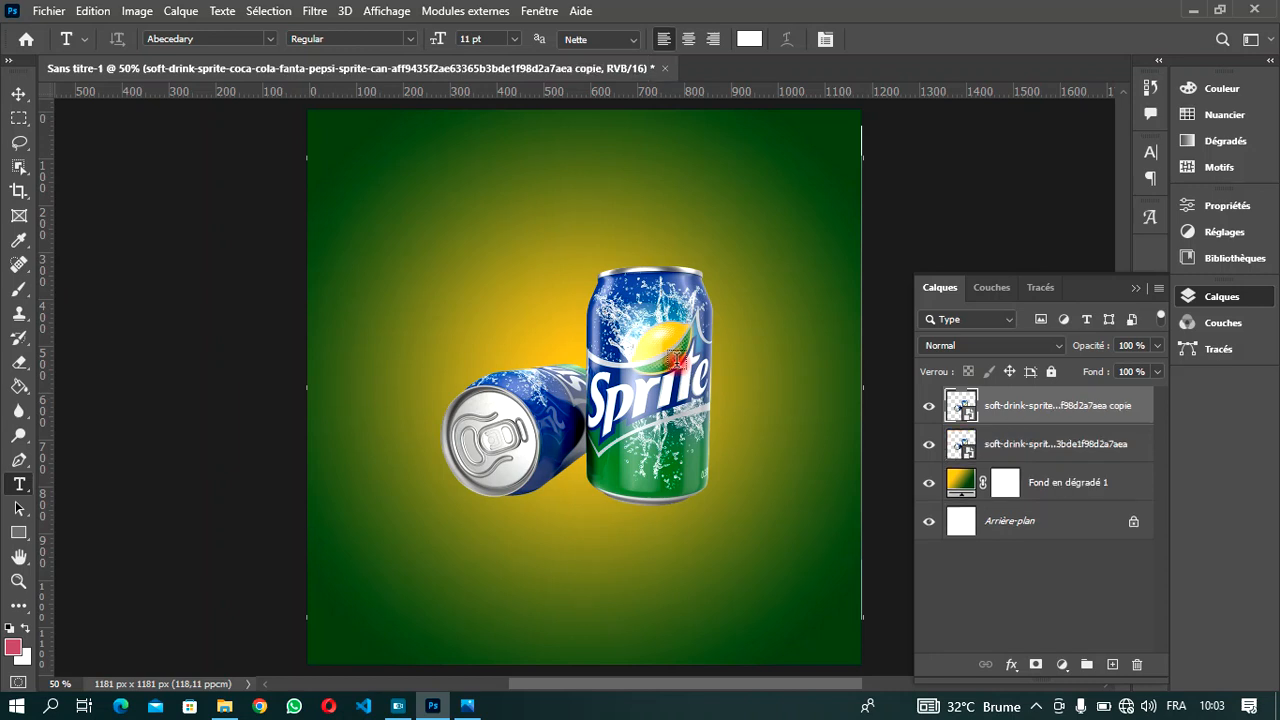
pyautogui.click(1080, 442)
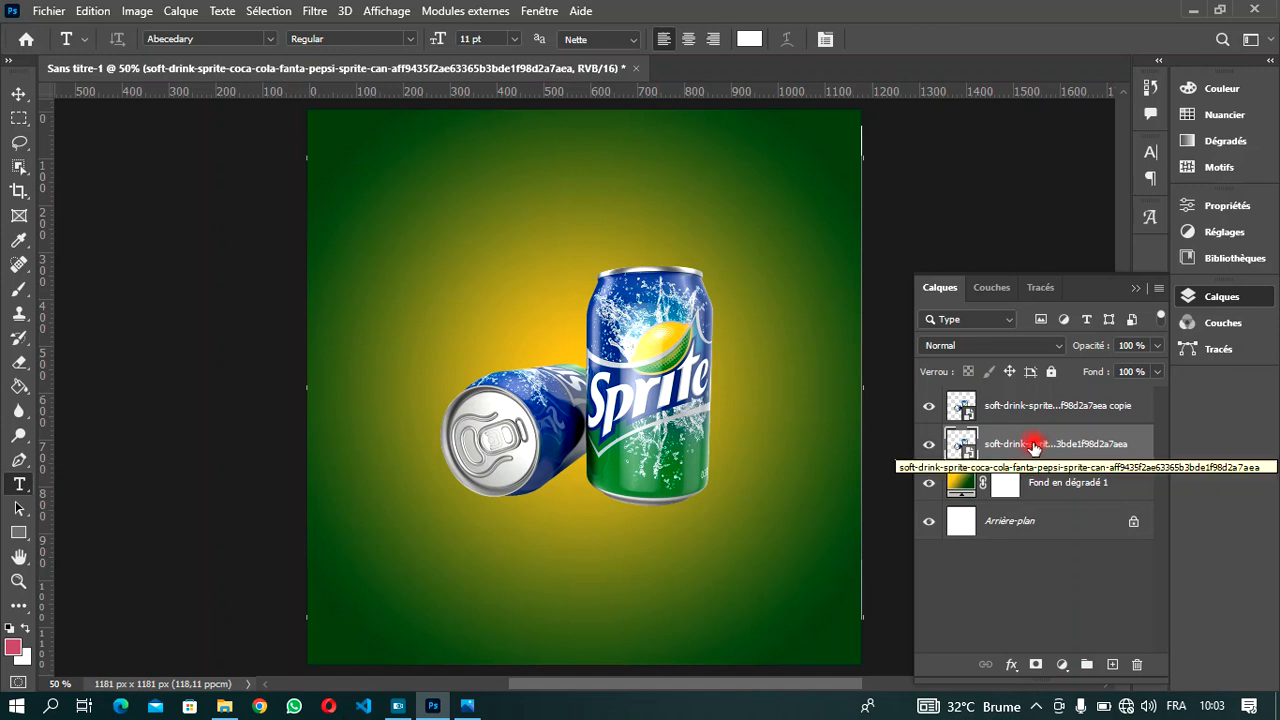
pyautogui.hotkey('ctrl', 't')
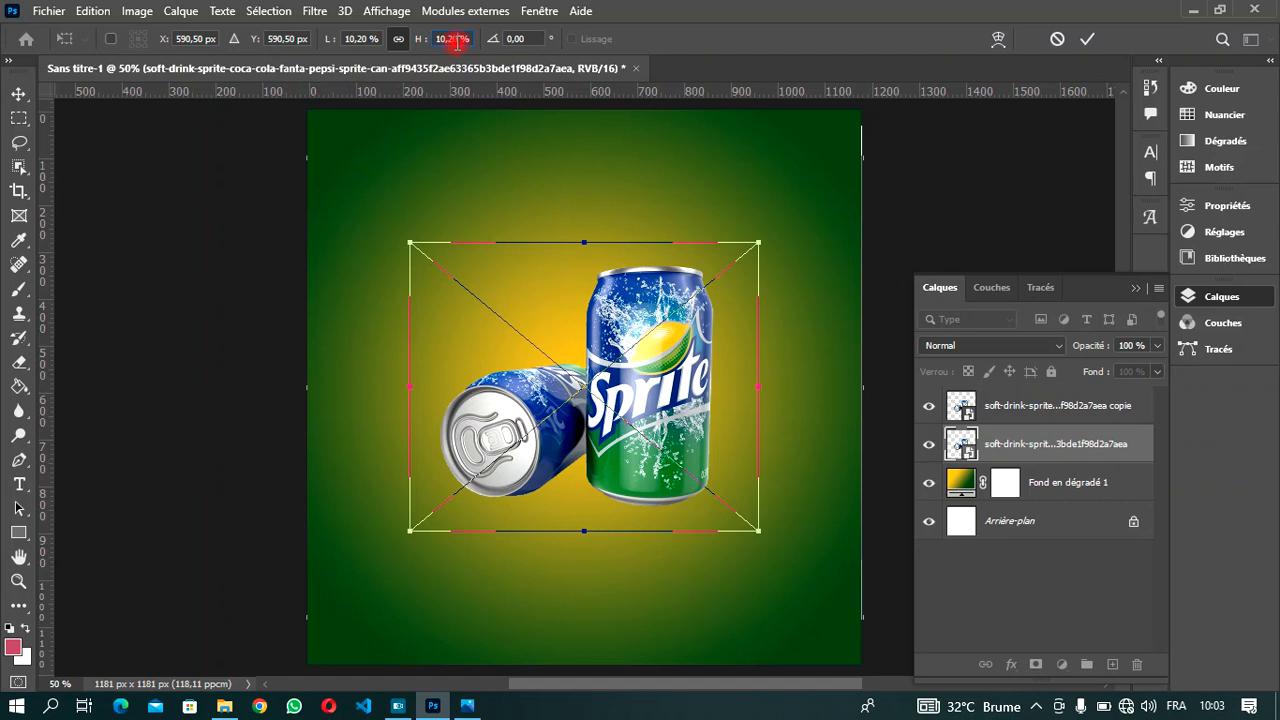
pyautogui.moveTo(416, 42); pyautogui.dragTo(419, 44)
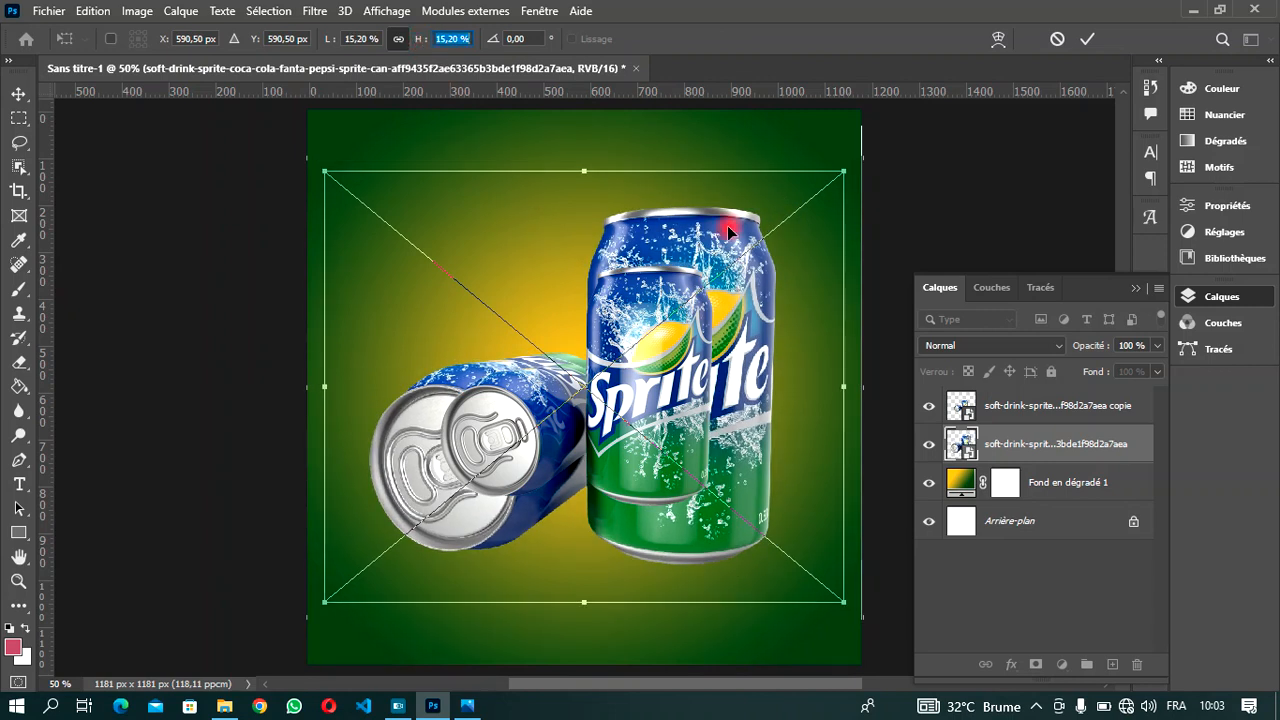
pyautogui.click(1089, 39)
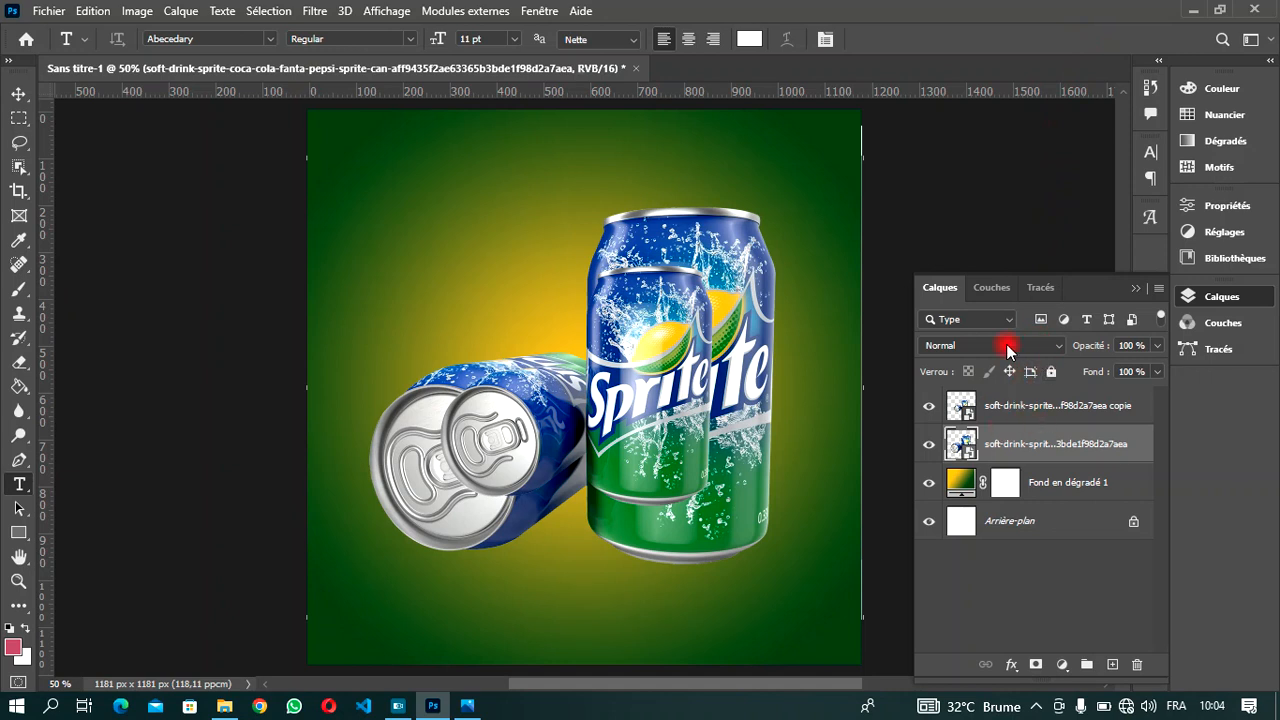
# Set the enlarged lower cans layer to the Incrustation blend mode with 10 % opacity.
pyautogui.click(1006, 347)
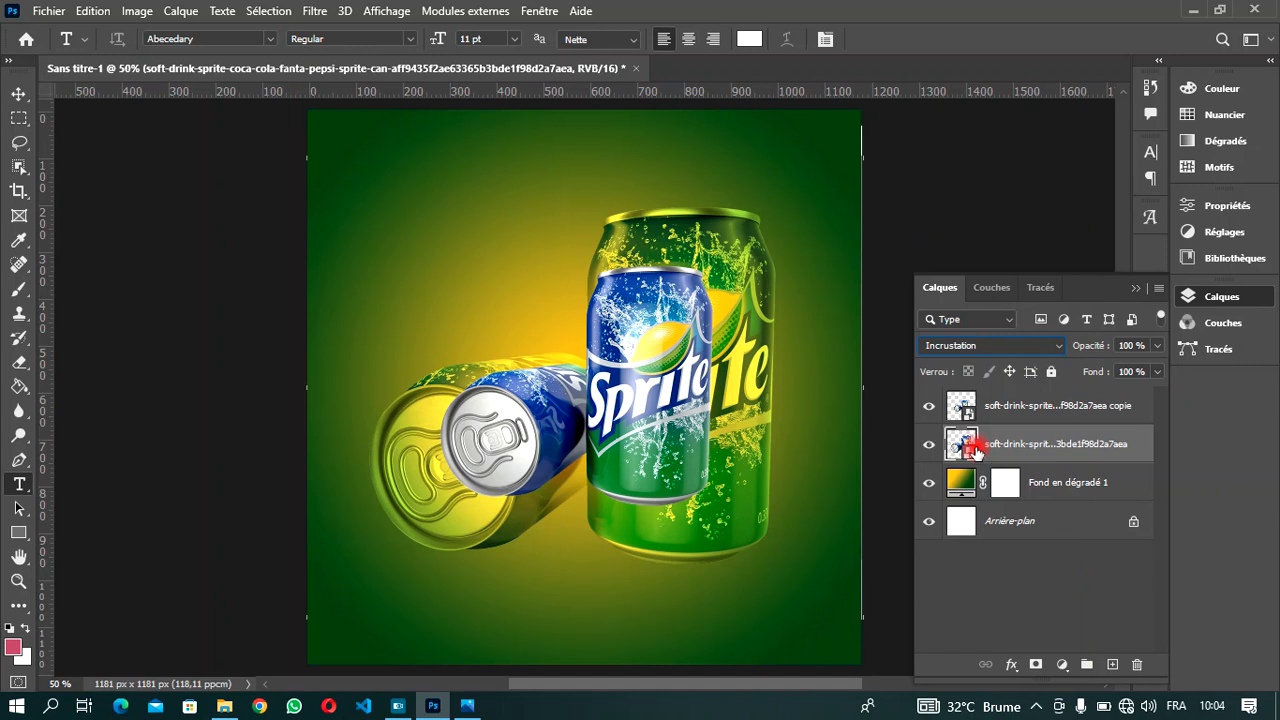
pyautogui.click(1158, 345)
pyautogui.moveTo(1151, 362); pyautogui.dragTo(1097, 370)
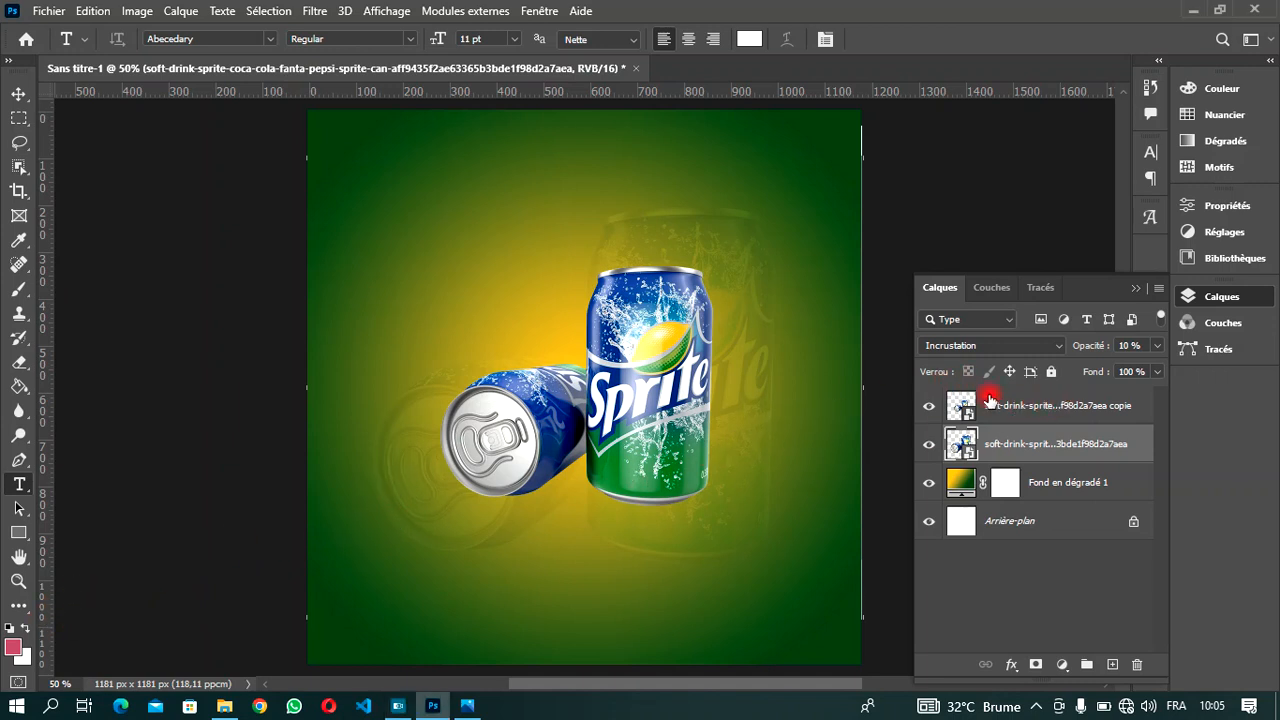
# Rasterize the enlarged lower cans layer and set the Eraser brush hardness to 0 %.
pyautogui.rightClick(1099, 450)
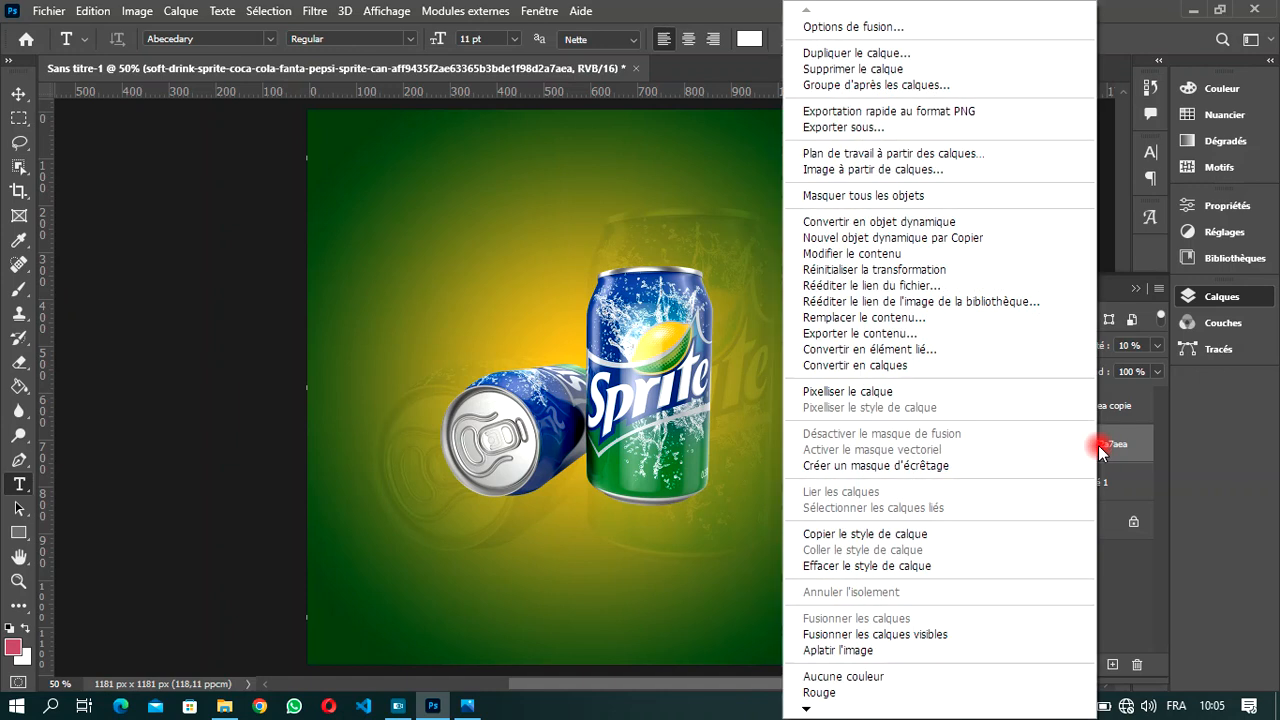
pyautogui.click(845, 392)
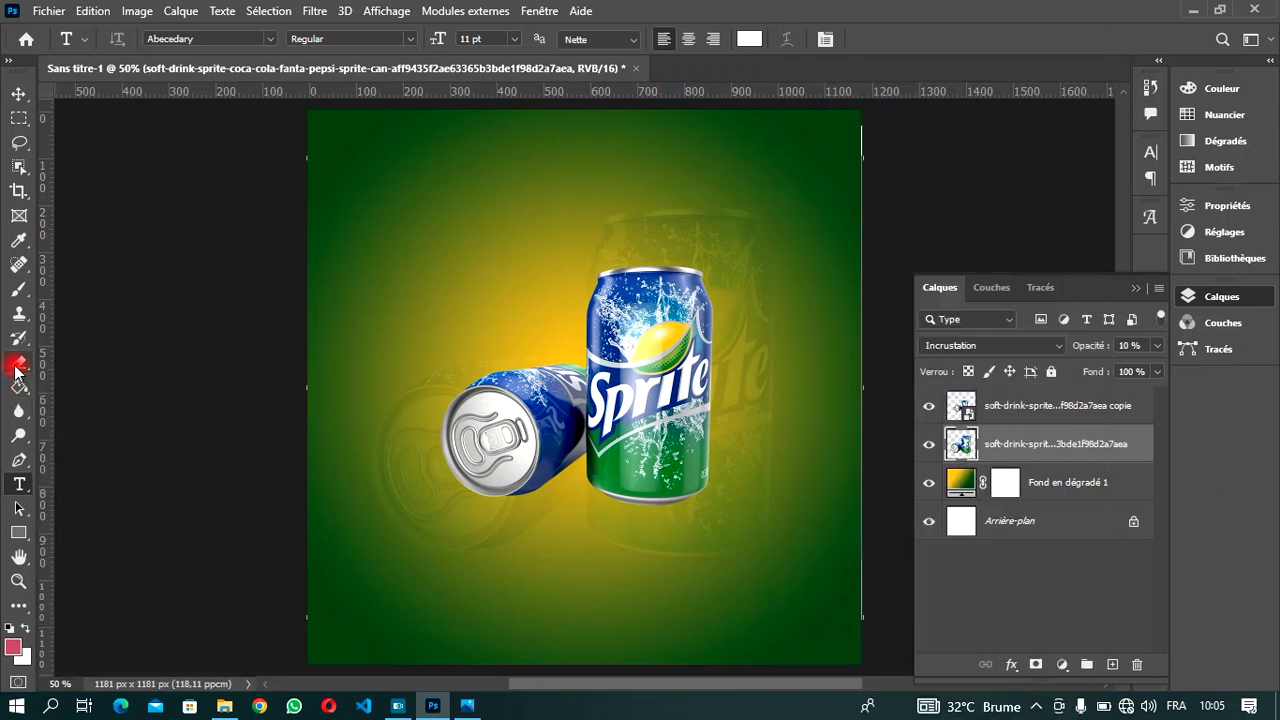
pyautogui.click(17, 364)
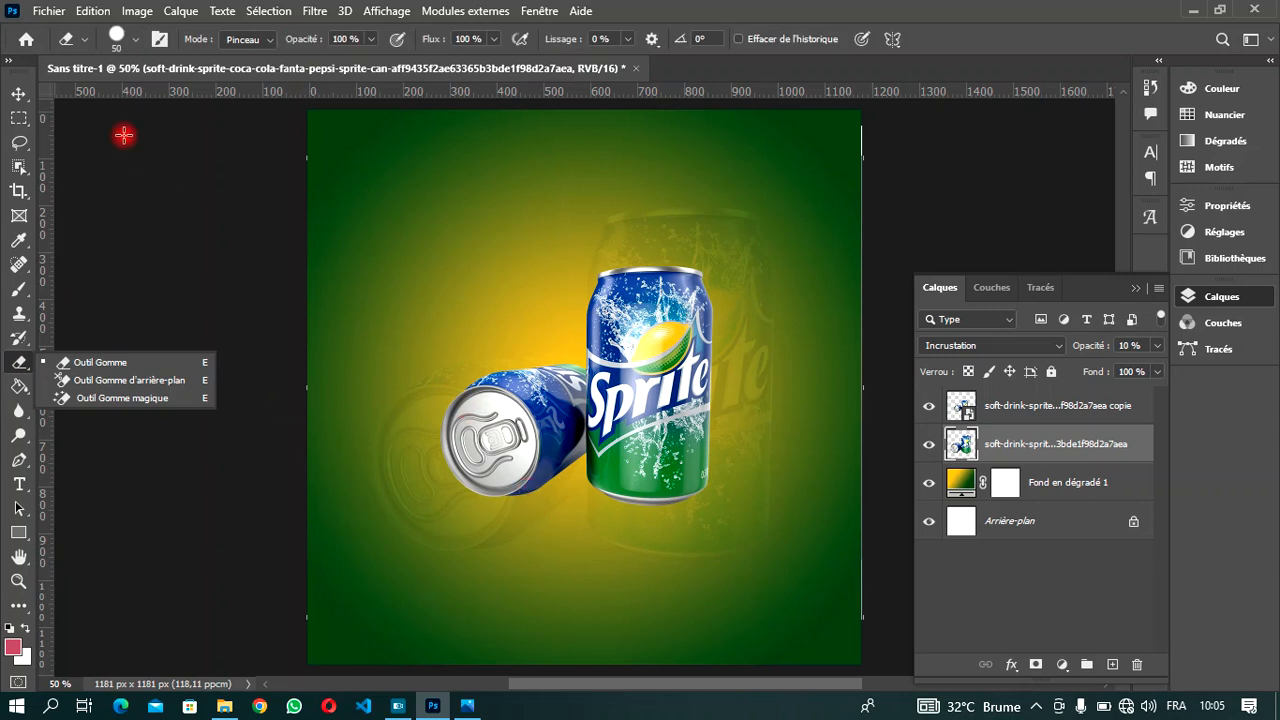
pyautogui.click(136, 40)
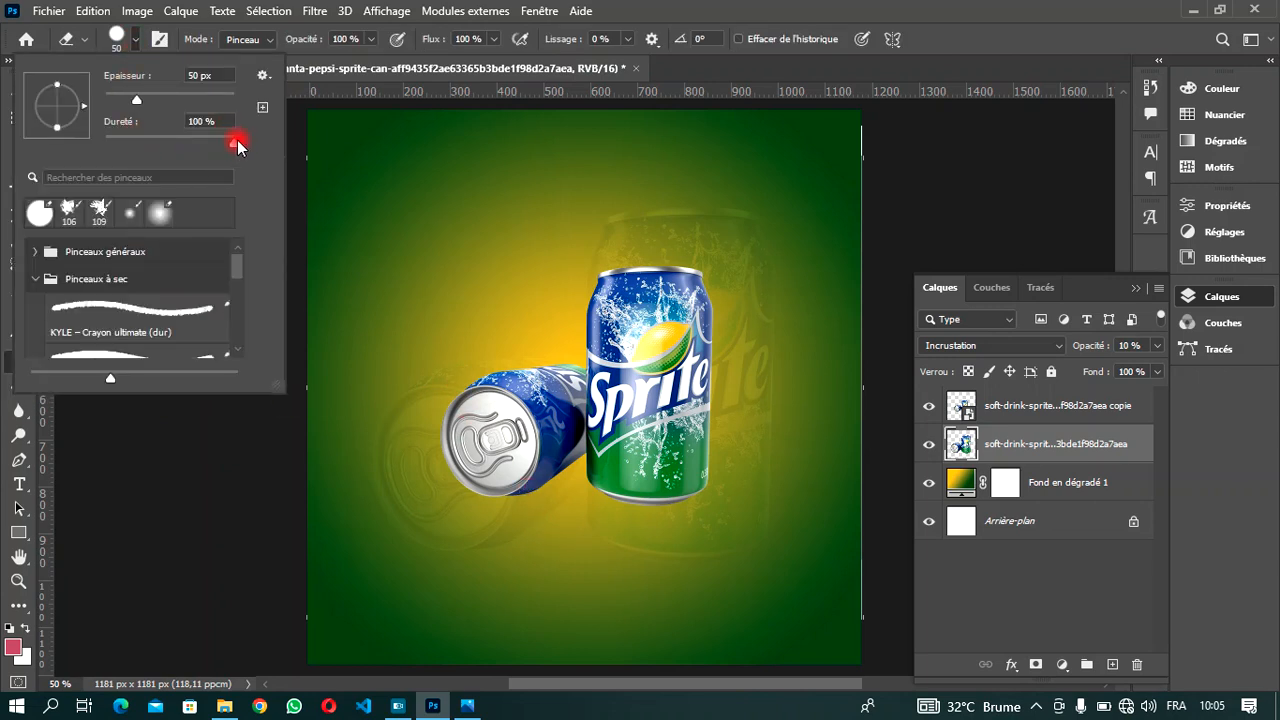
pyautogui.moveTo(234, 146); pyautogui.dragTo(60, 128)
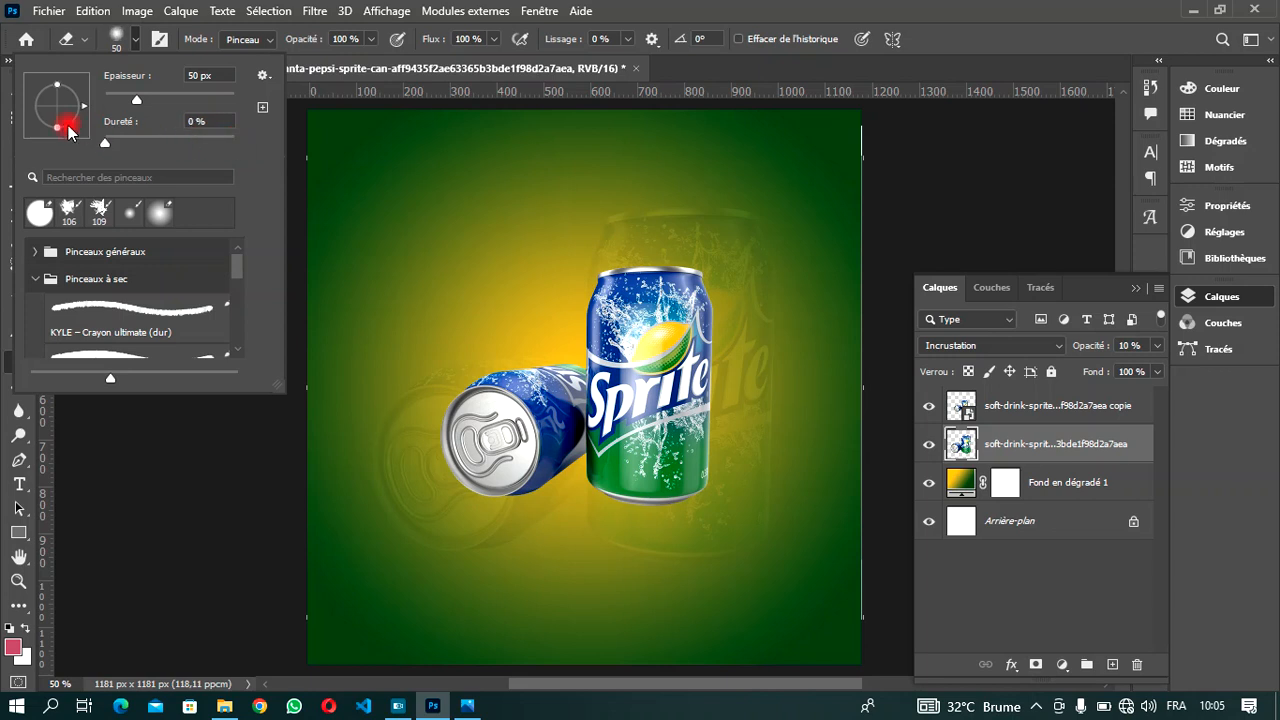
pyautogui.click(38, 641)
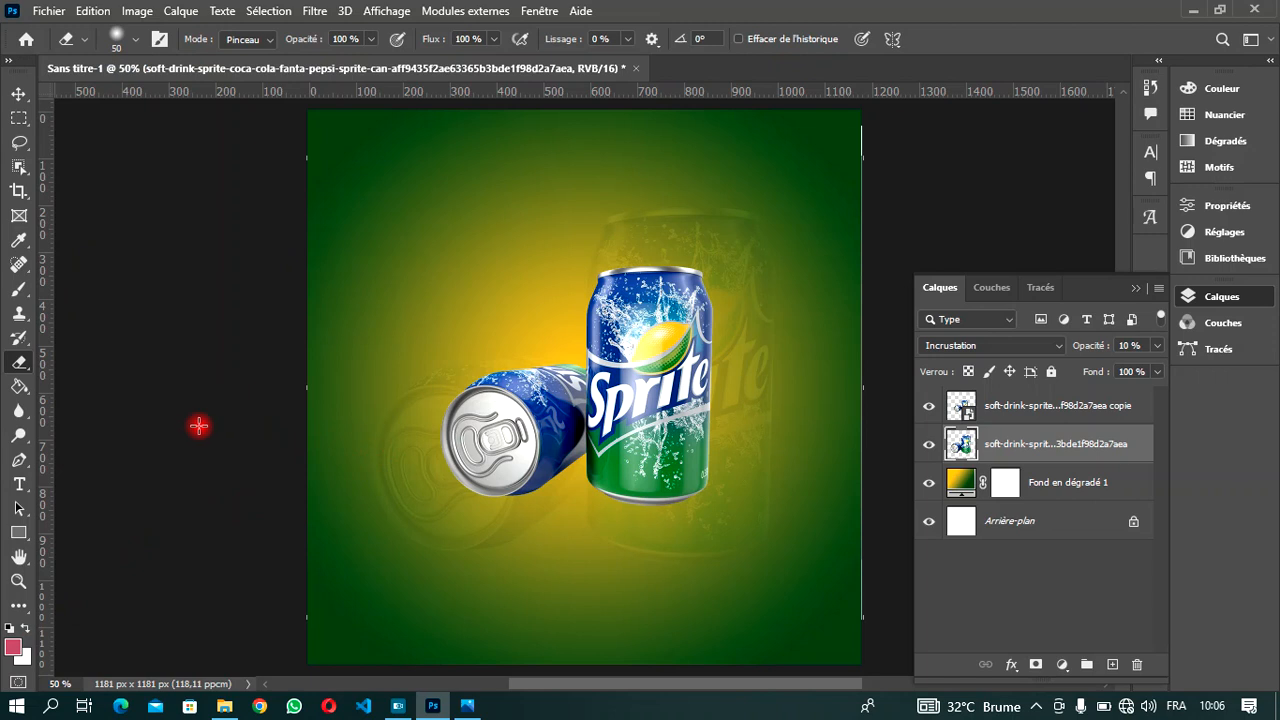
# Softly erase the lower edge of the faint enlarged cans with the Eraser at 53 px, then 102 px.
pyautogui.click(137, 40)
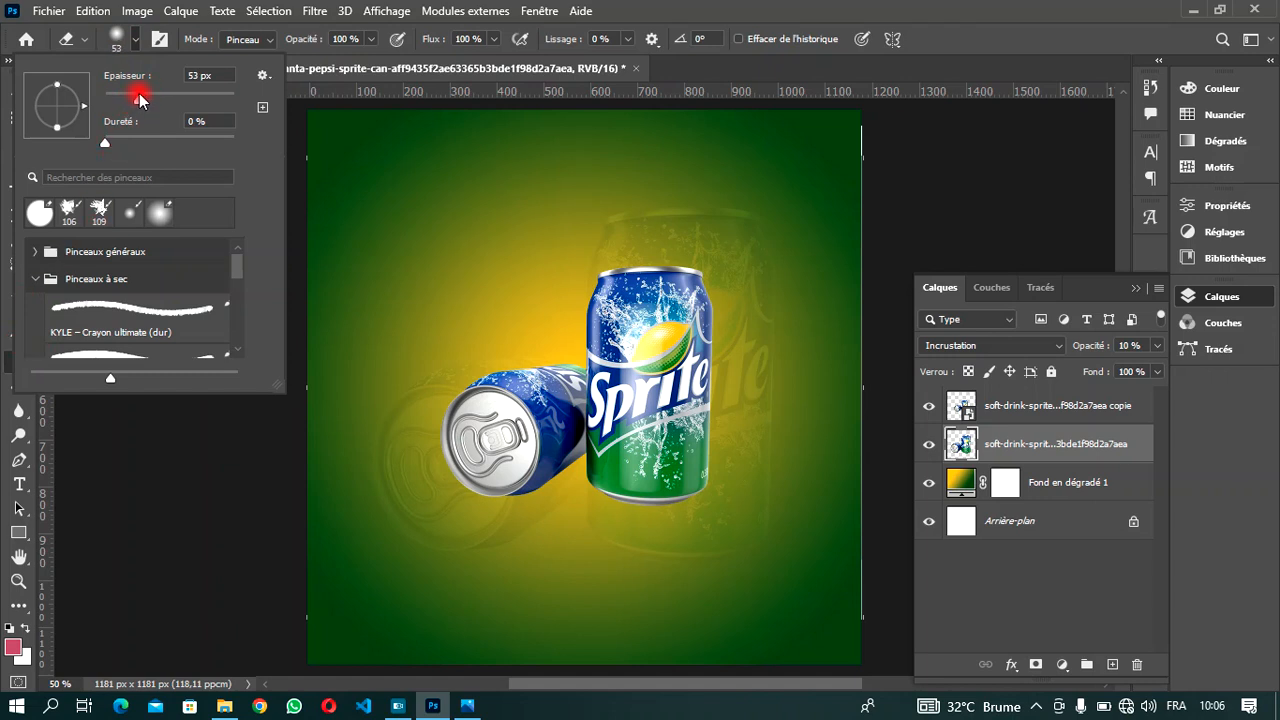
pyautogui.click(722, 566)
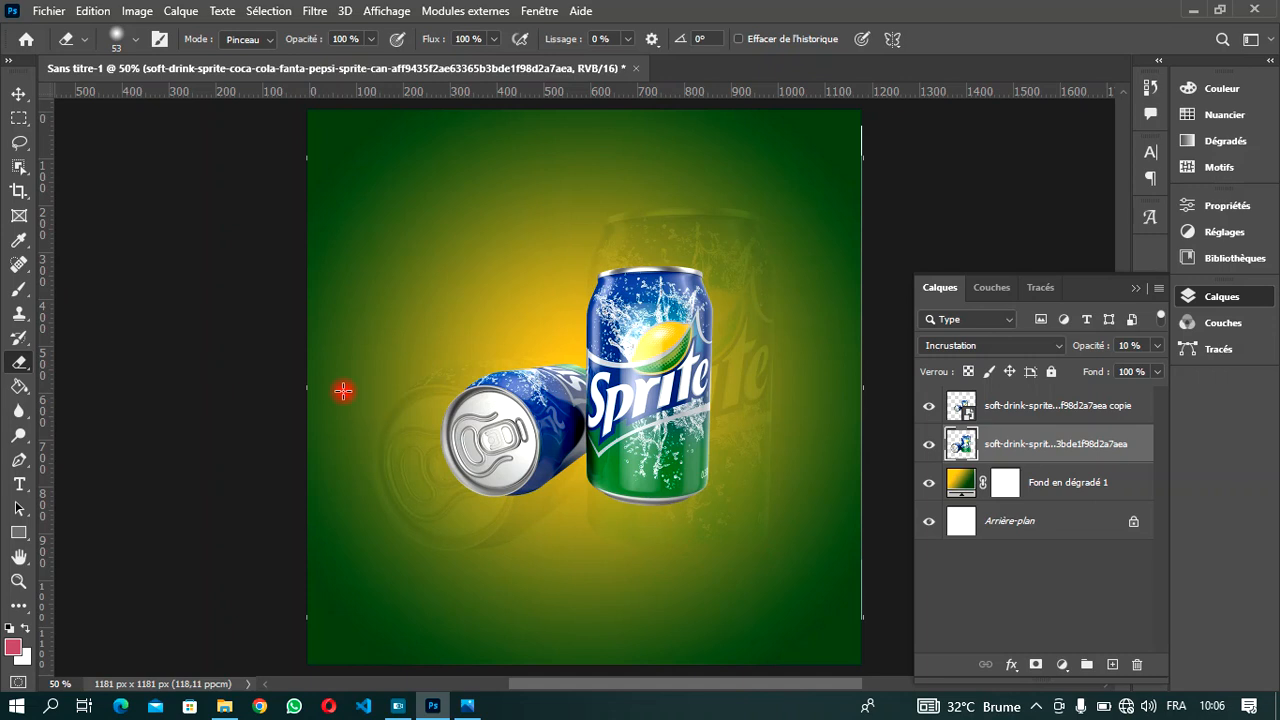
pyautogui.click(135, 42)
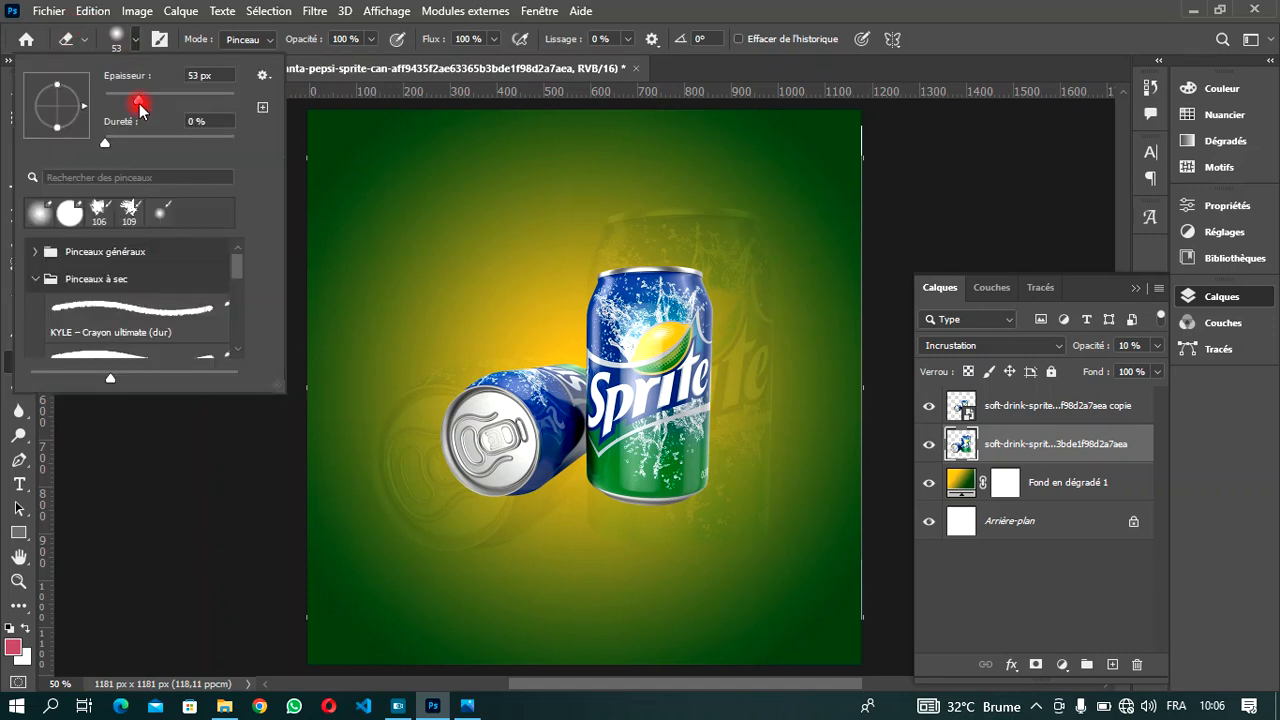
pyautogui.moveTo(135, 102); pyautogui.dragTo(171, 107)
pyautogui.click(787, 551)
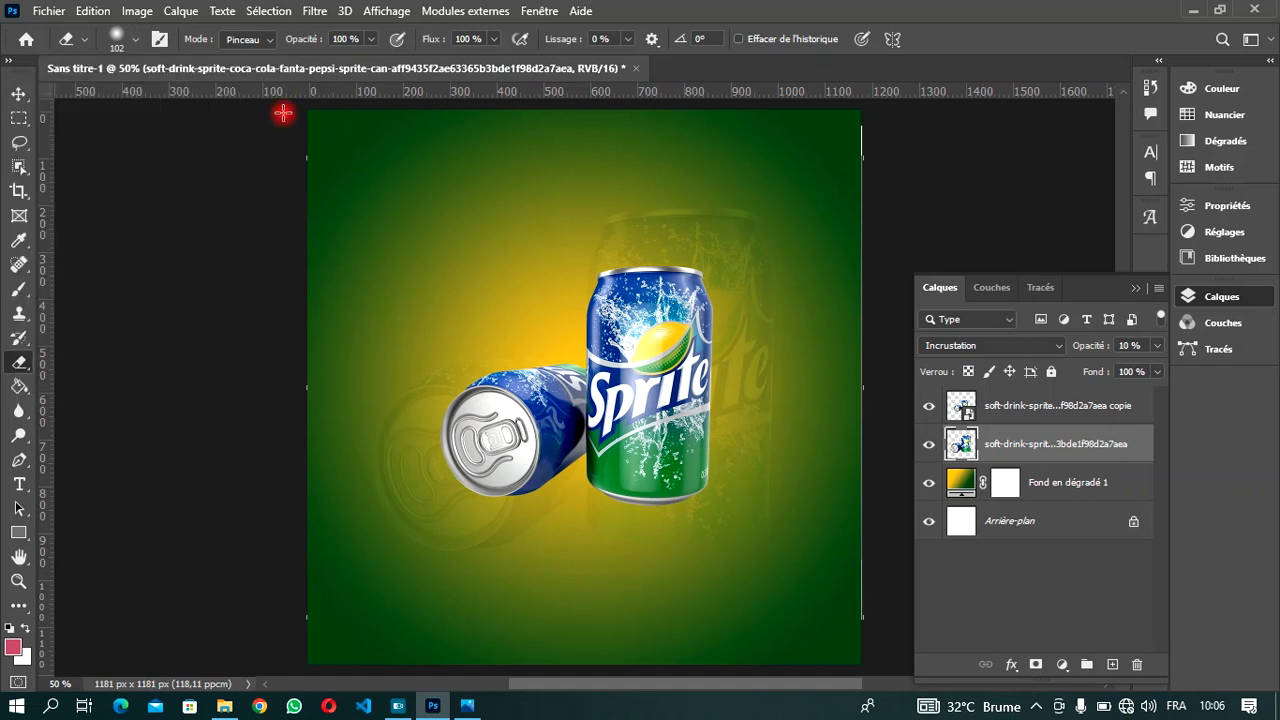
# Fade the outer edges of the faint enlarged cans with the Eraser at 187 px and 468 px.
pyautogui.click(135, 39)
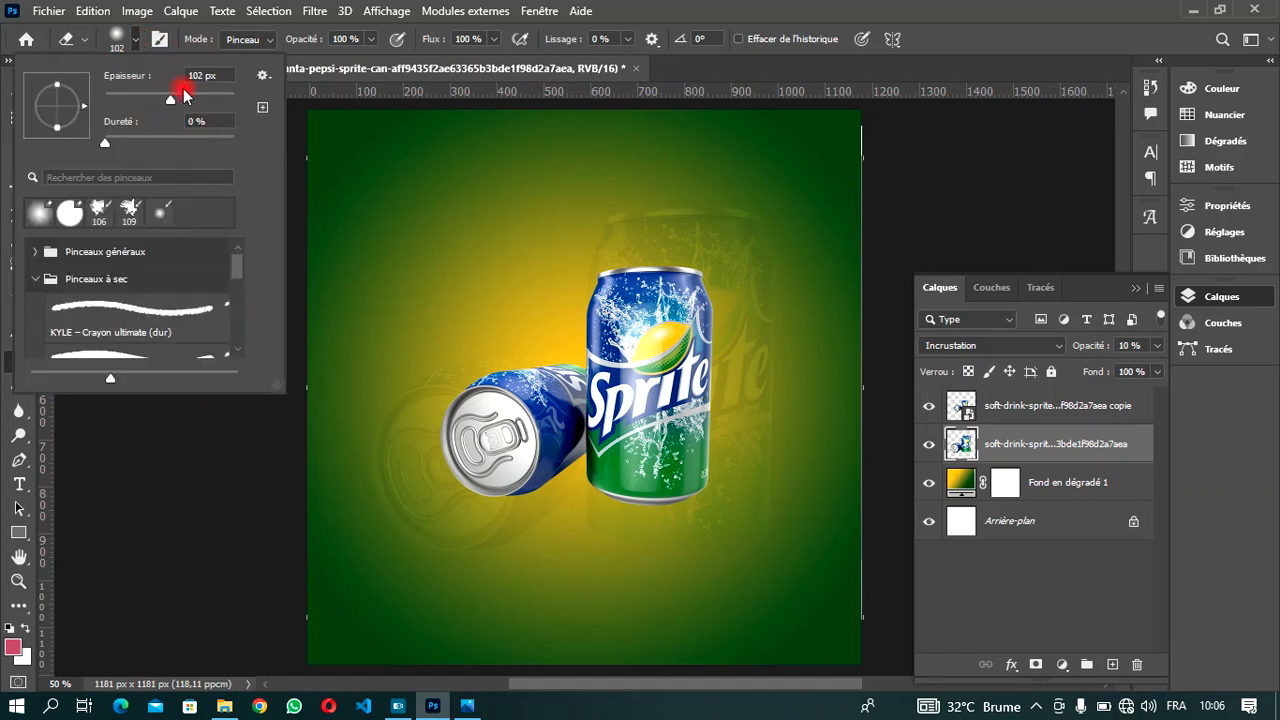
pyautogui.moveTo(191, 98); pyautogui.dragTo(197, 98)
pyautogui.click(751, 574)
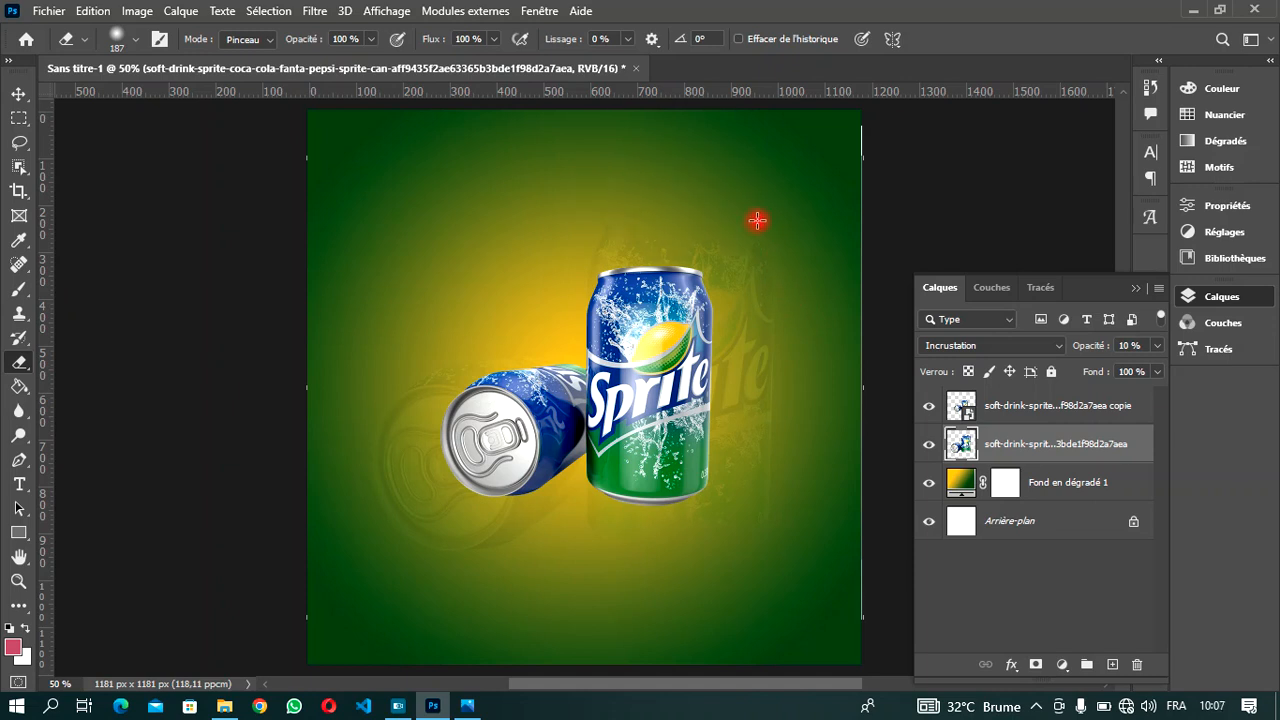
pyautogui.click(136, 39)
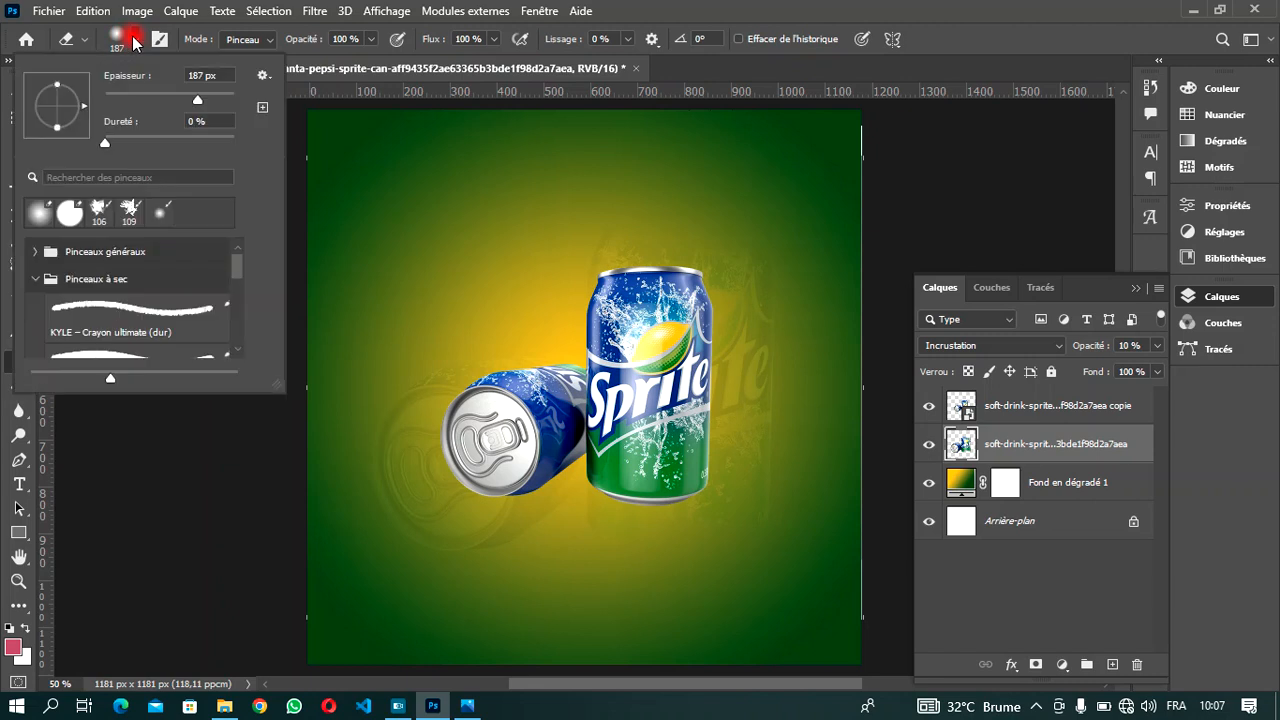
pyautogui.click(210, 97)
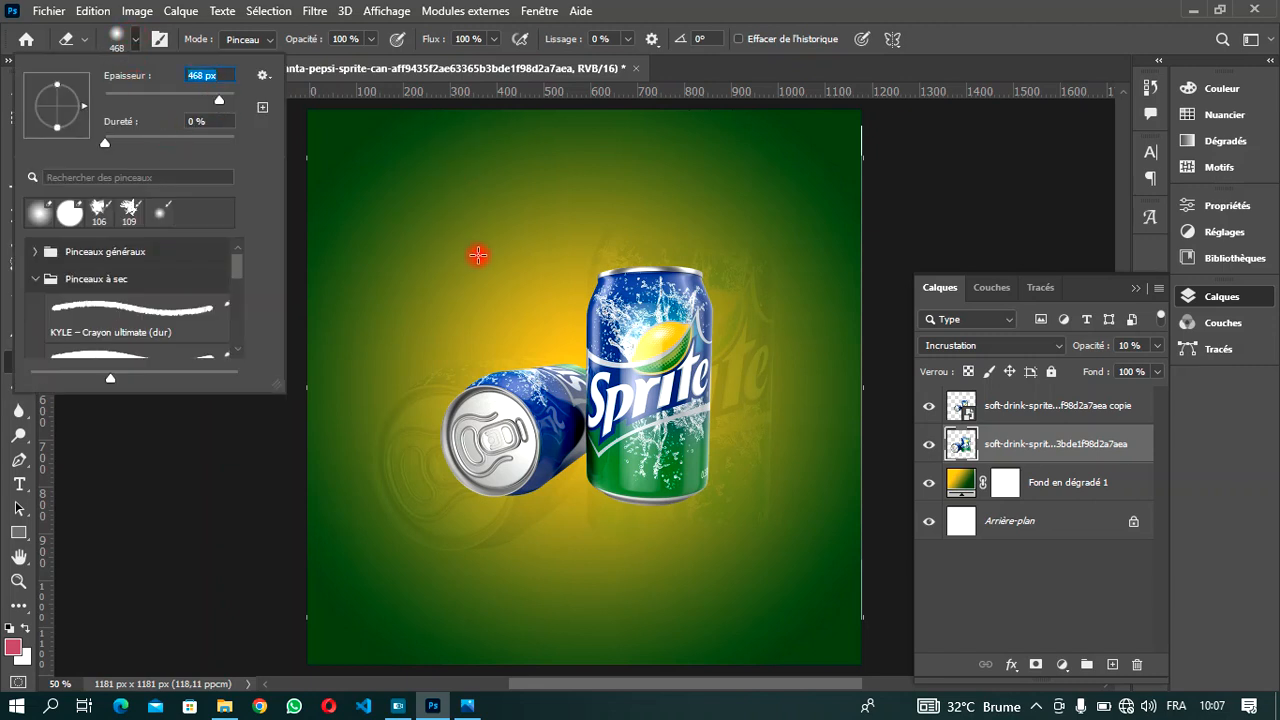
pyautogui.moveTo(644, 187)
pyautogui.mouseDown()
pyautogui.moveTo(614, 186)
pyautogui.moveTo(737, 191)
pyautogui.moveTo(398, 261)
pyautogui.moveTo(363, 329)
pyautogui.moveTo(309, 371)
pyautogui.moveTo(473, 574)
pyautogui.moveTo(566, 574)
pyautogui.moveTo(549, 574)
pyautogui.mouseUp()
pyautogui.click(928, 445)
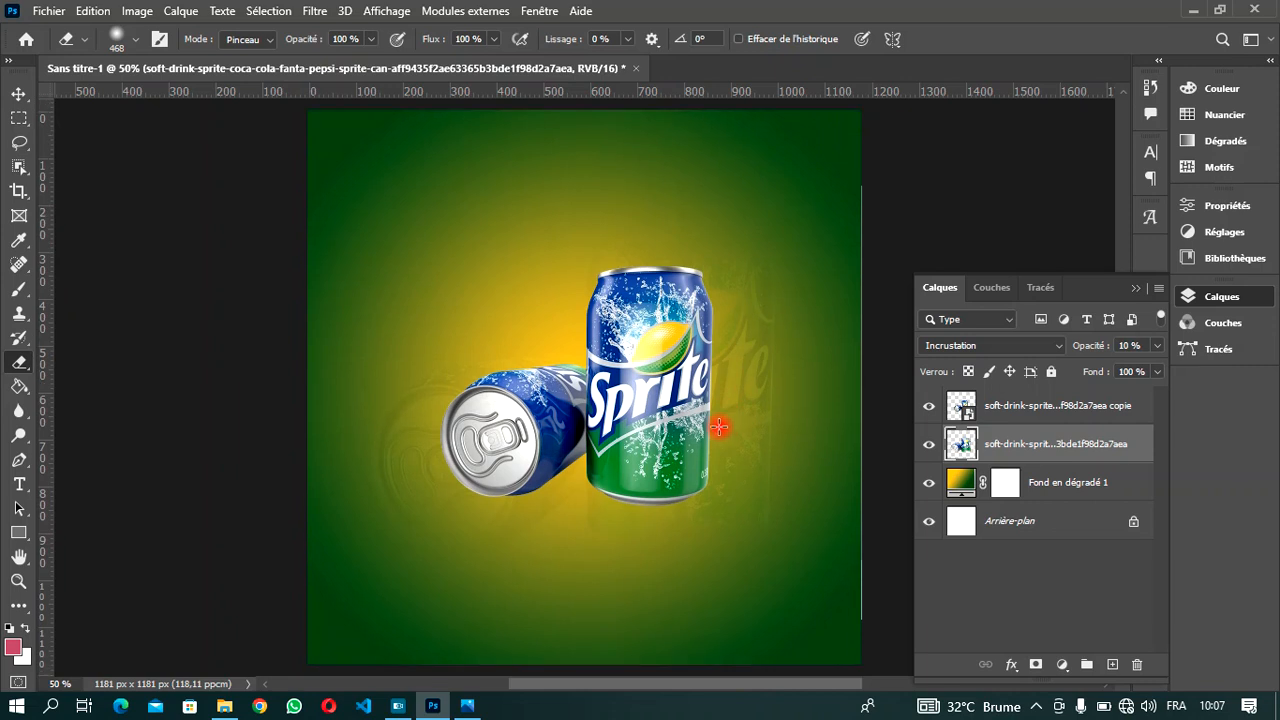
# Add the text SPRITE in the Brenza font above the cans.
pyautogui.click(20, 488)
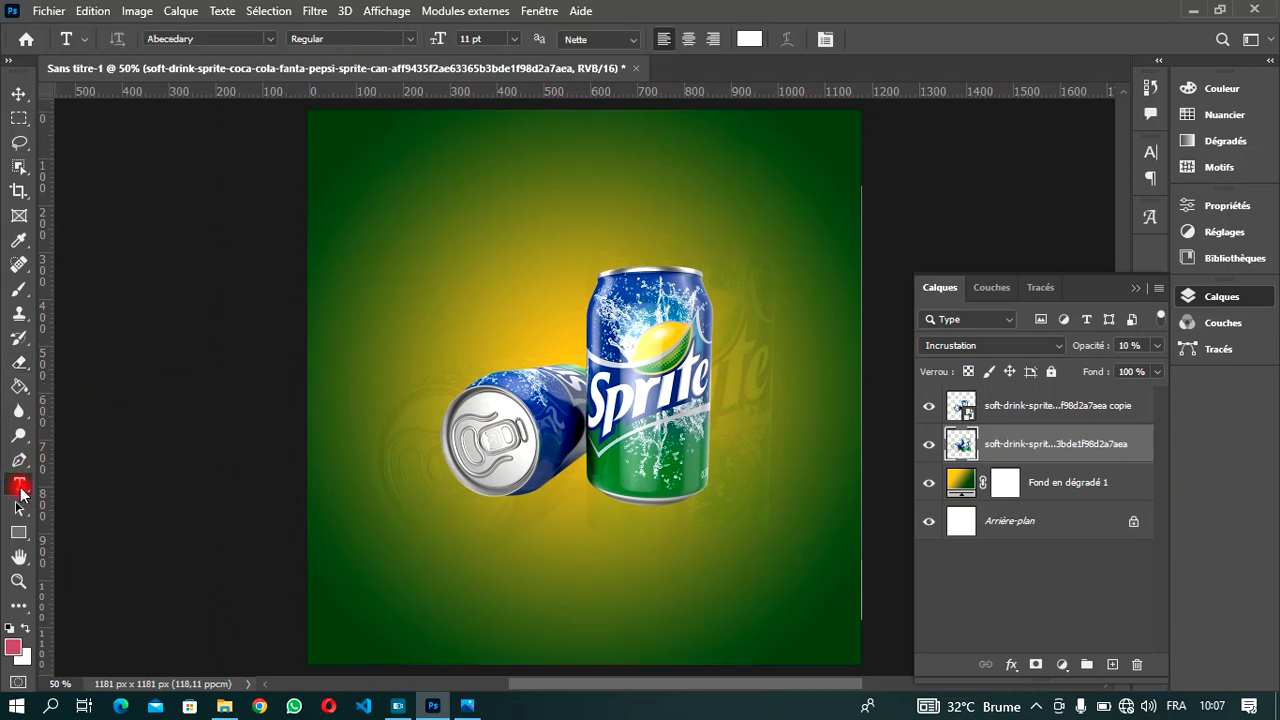
pyautogui.click(486, 261)
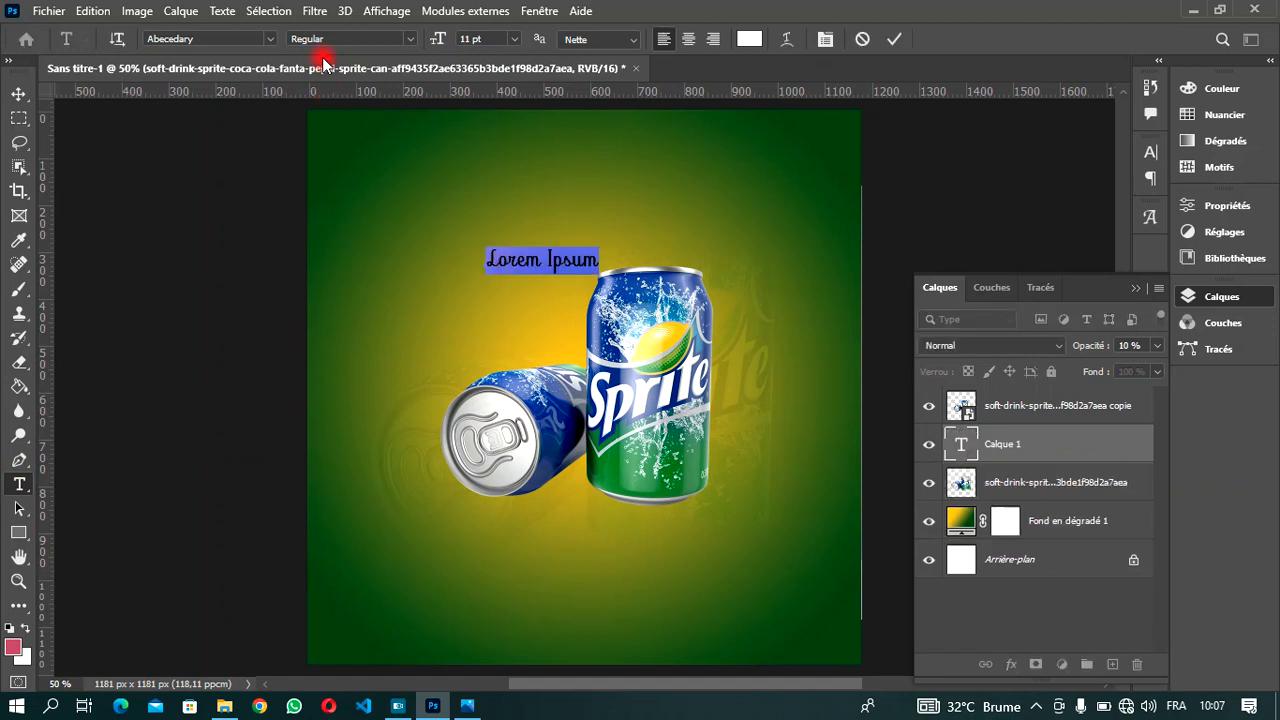
pyautogui.click(268, 39)
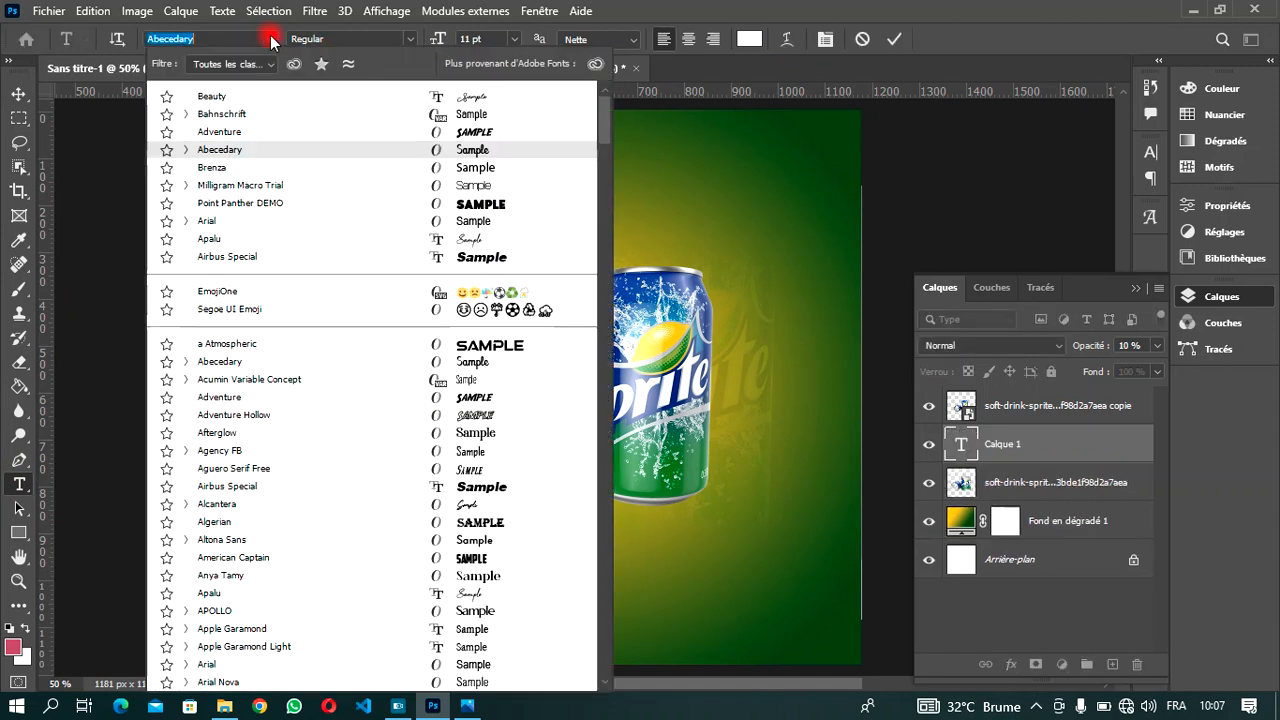
pyautogui.click(240, 169)
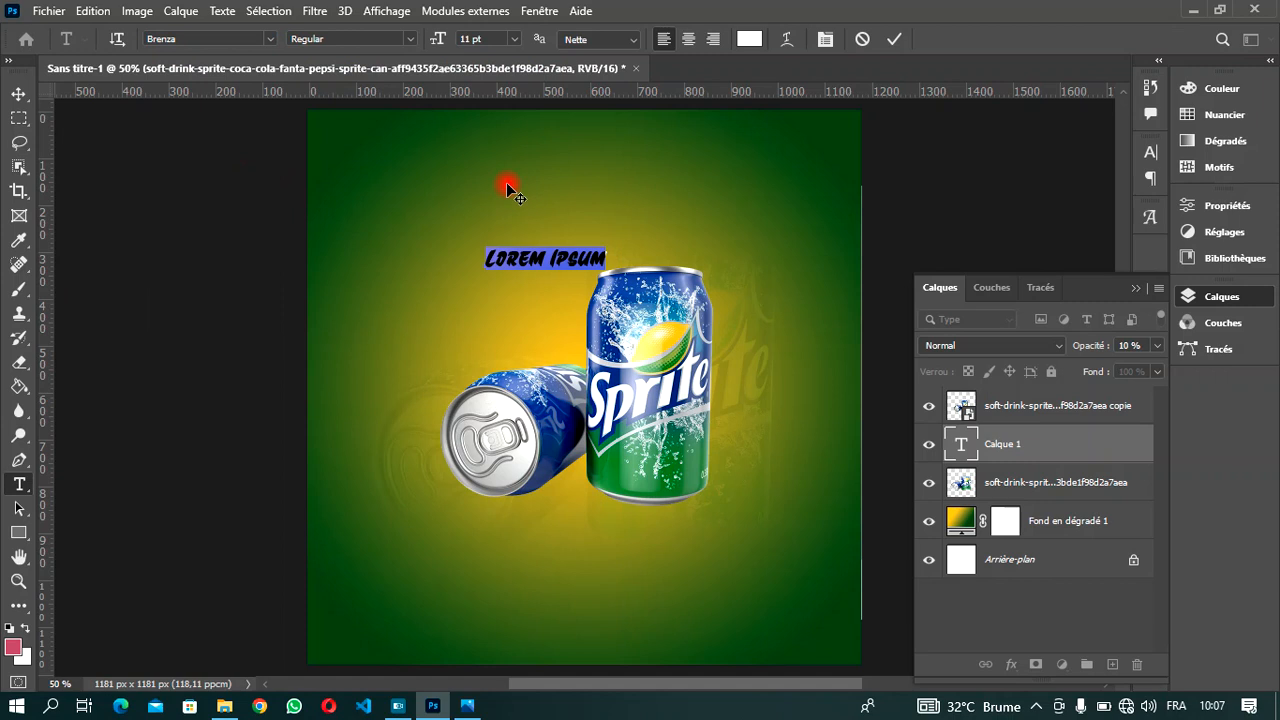
pyautogui.write('SPRITE')
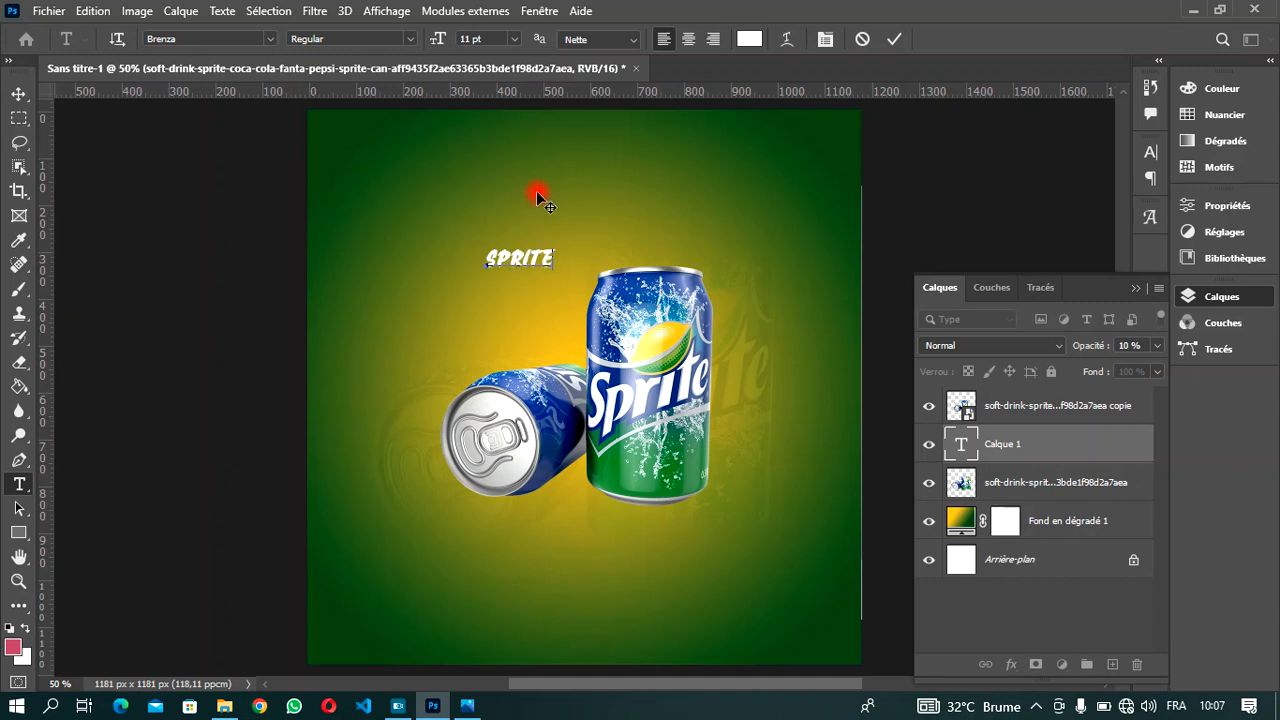
# Set the SPRITE text size to 55 pt and commit the text.
pyautogui.moveTo(555, 258); pyautogui.dragTo(429, 214)
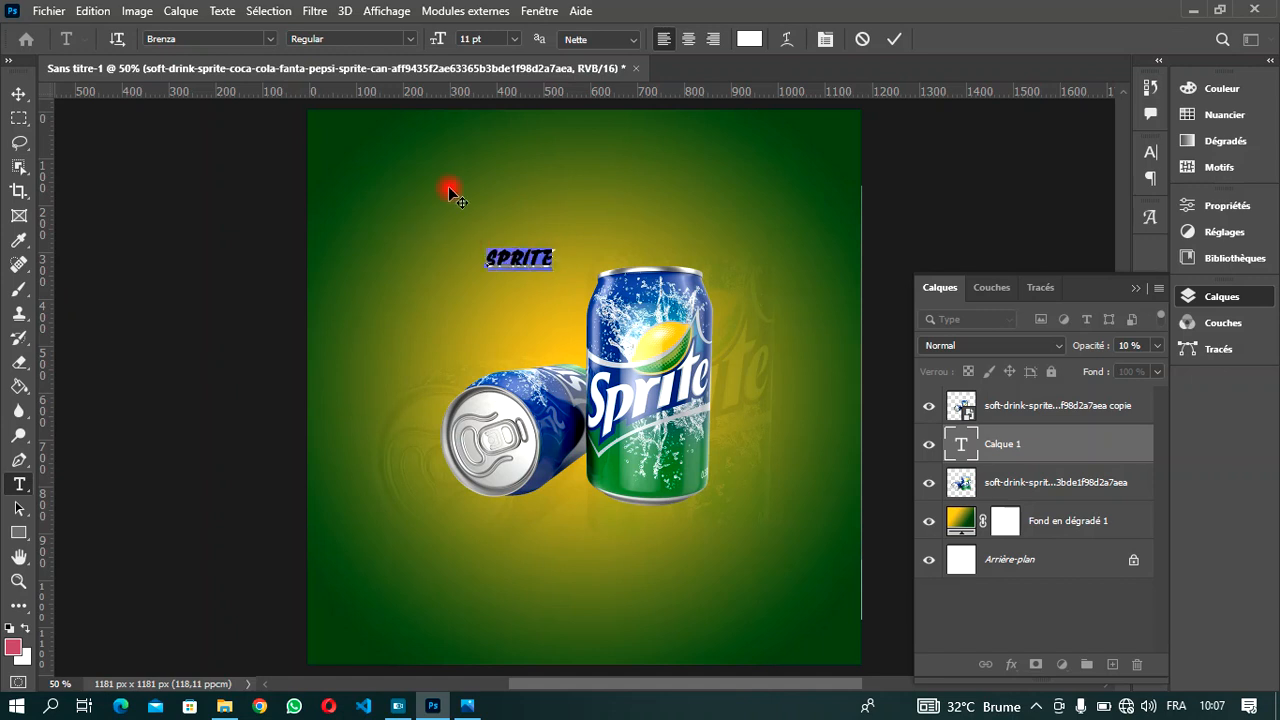
pyautogui.moveTo(435, 40); pyautogui.dragTo(475, 48)
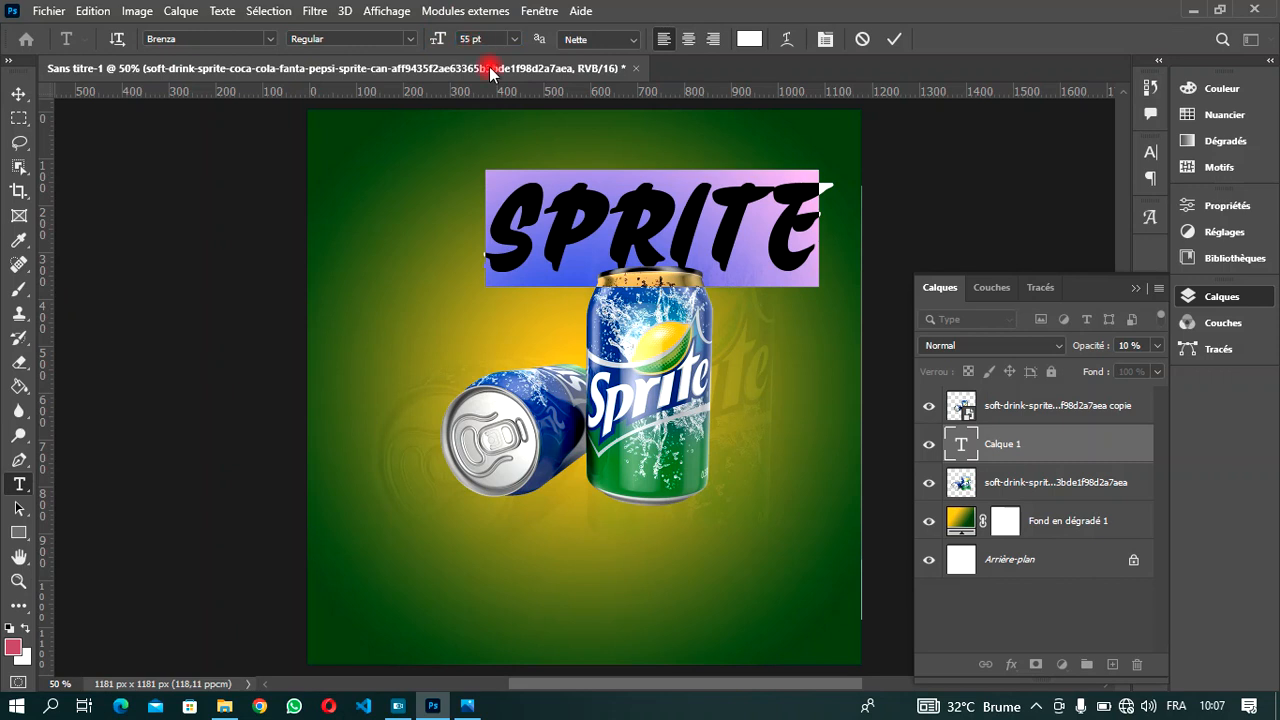
pyautogui.click(893, 41)
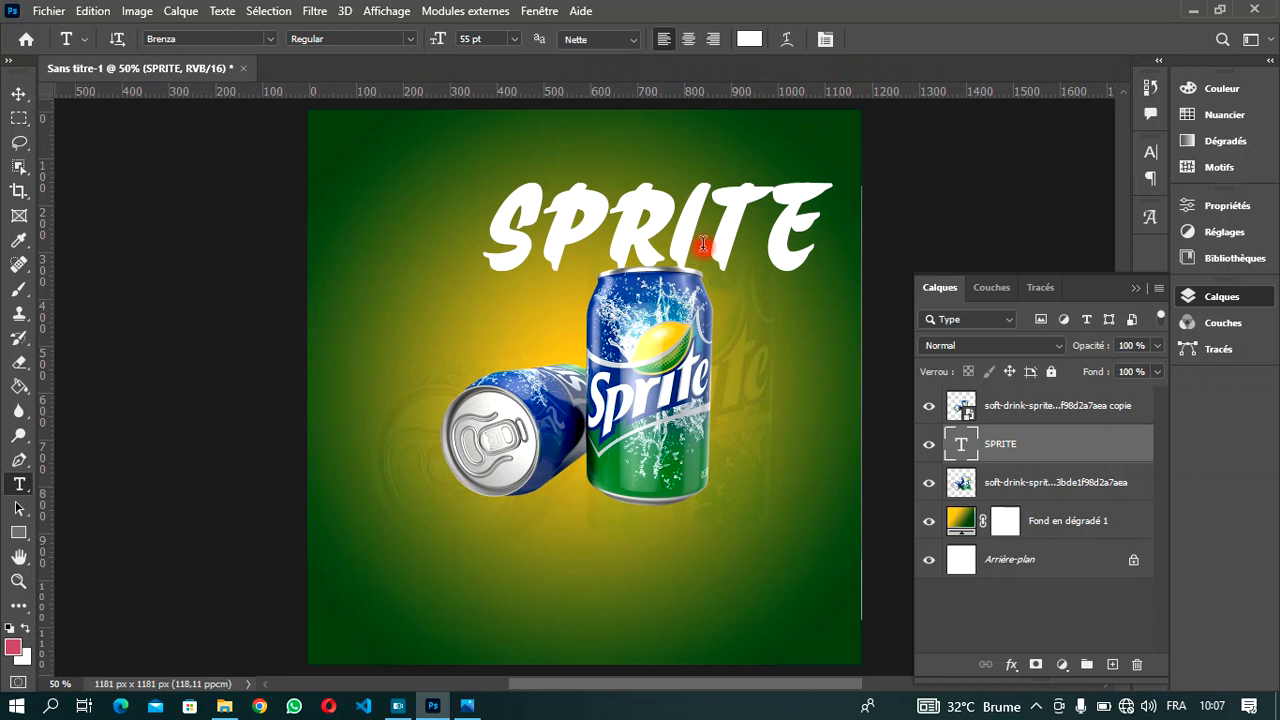
# Centre the SPRITE title horizontally on the canvas and move its layer to the top of the stack.
pyautogui.click(19, 93)
pyautogui.moveTo(655, 218); pyautogui.dragTo(582, 207)
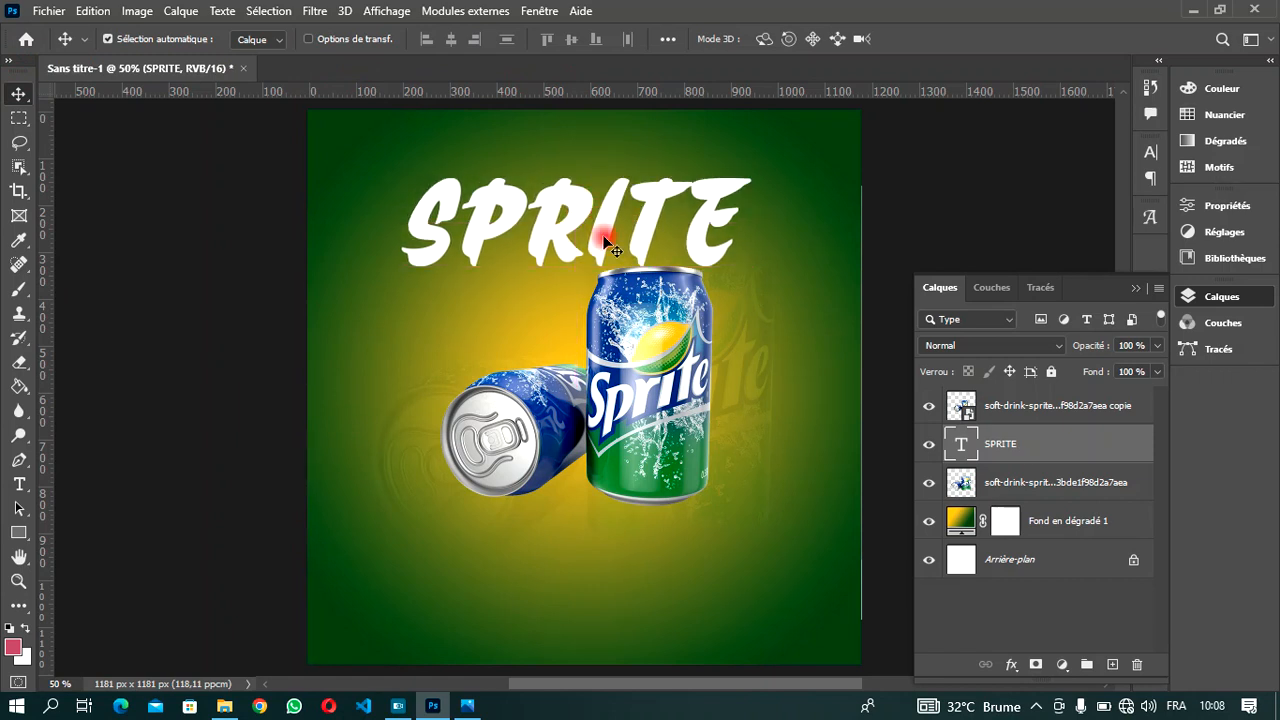
pyautogui.hotkey('ctrl', 'a')
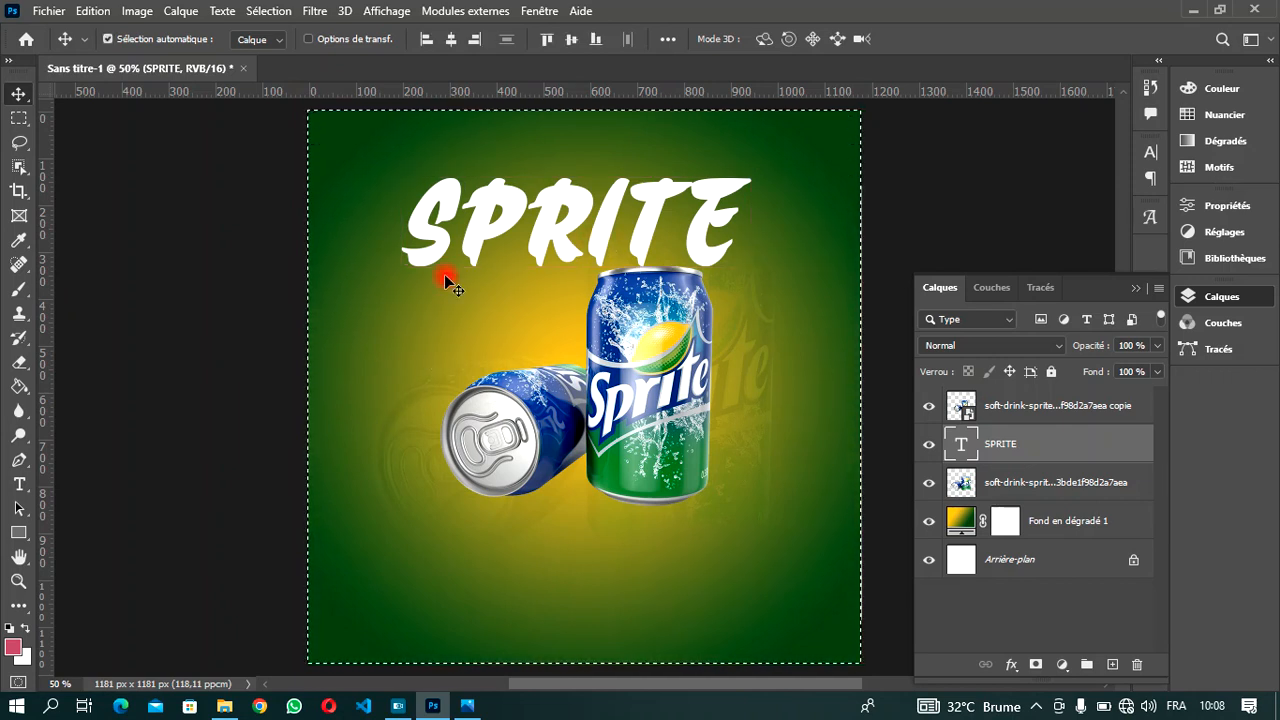
pyautogui.click(455, 42)
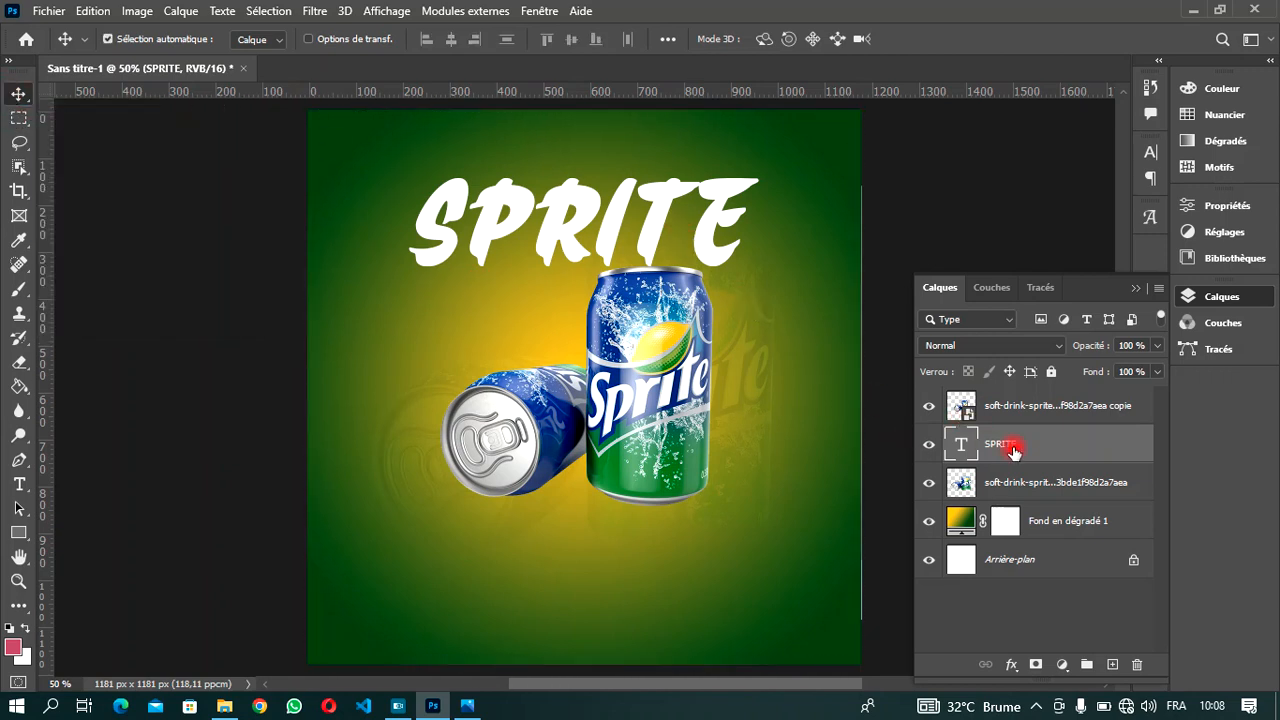
pyautogui.moveTo(1016, 446); pyautogui.dragTo(1034, 424)
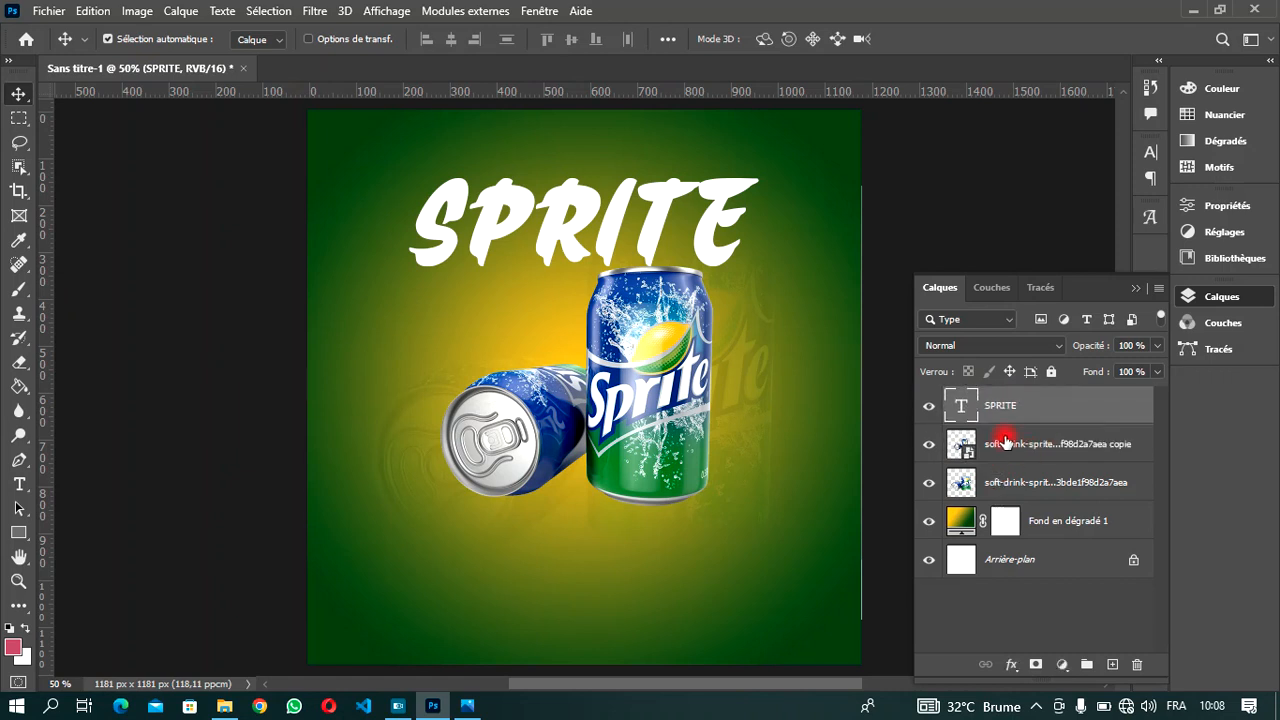
# Move both Sprite cans layers down together to clear the title, and lower the SPRITE title slightly.
pyautogui.click(1005, 443)
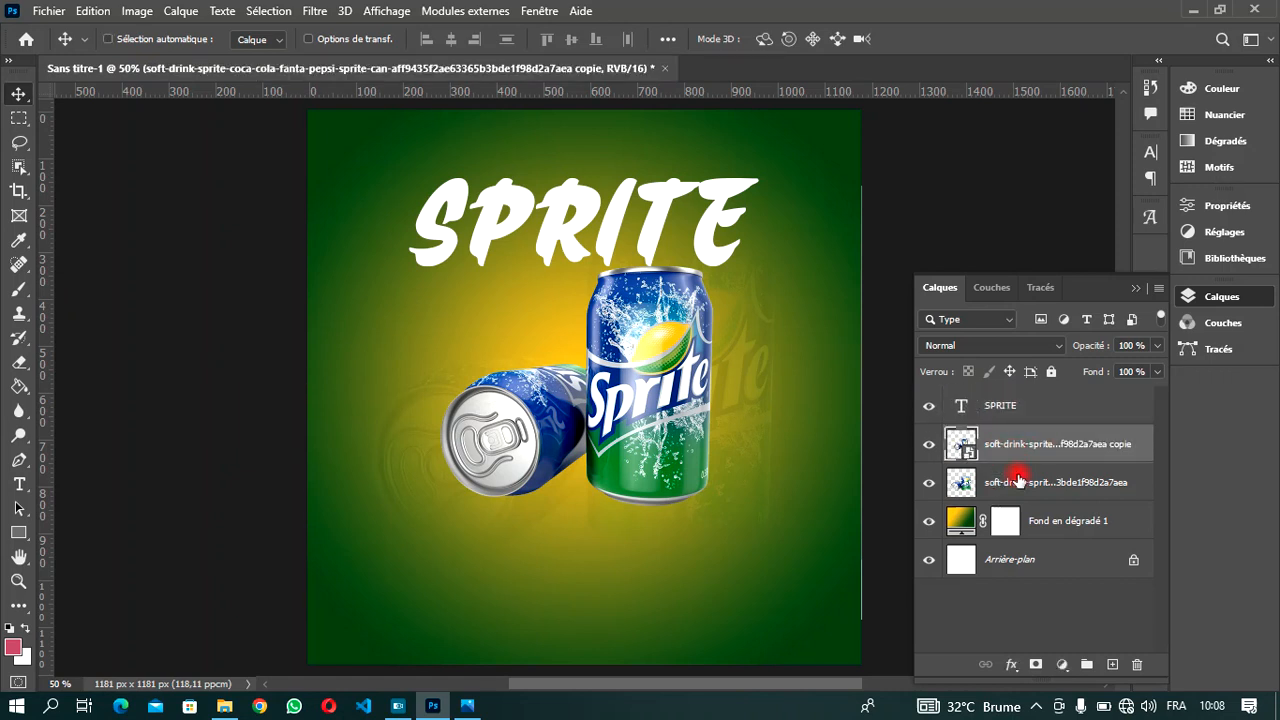
pyautogui.keyDown('ctrl'); pyautogui.click(1017, 480); pyautogui.keyUp('ctrl')
pyautogui.moveTo(620, 362); pyautogui.dragTo(612, 397)
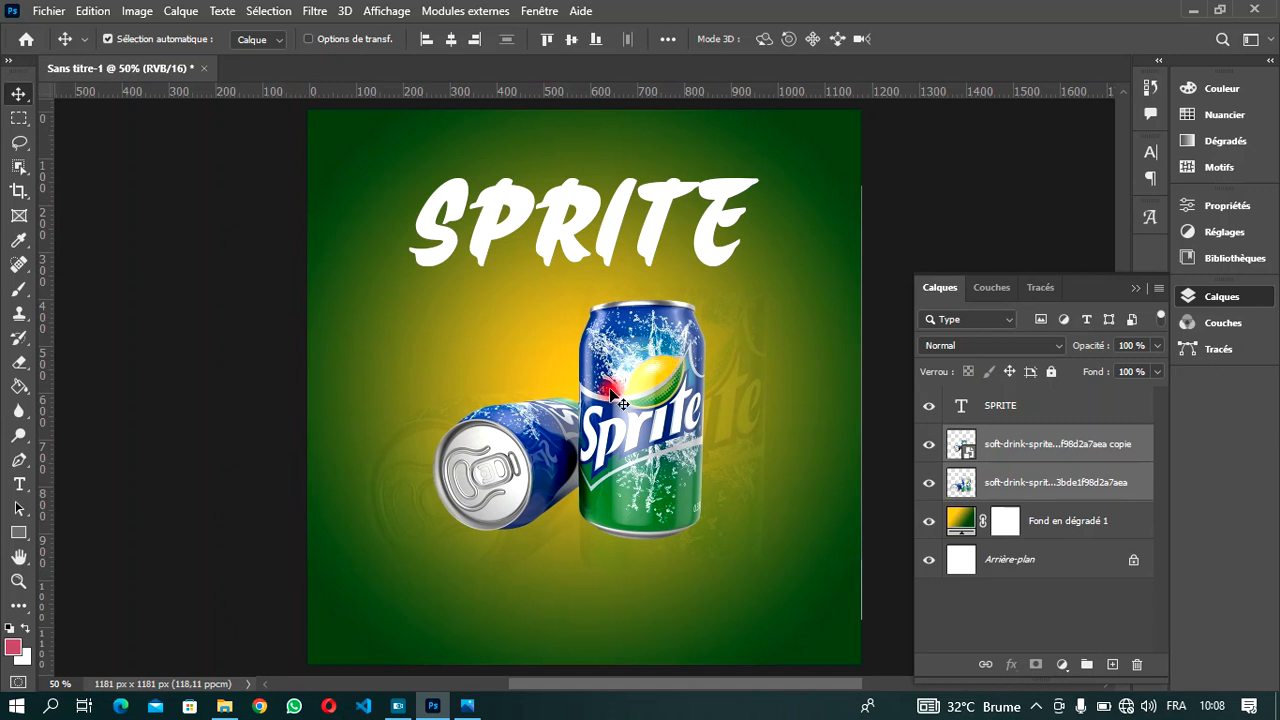
pyautogui.click(615, 226)
pyautogui.moveTo(614, 224); pyautogui.dragTo(614, 237)
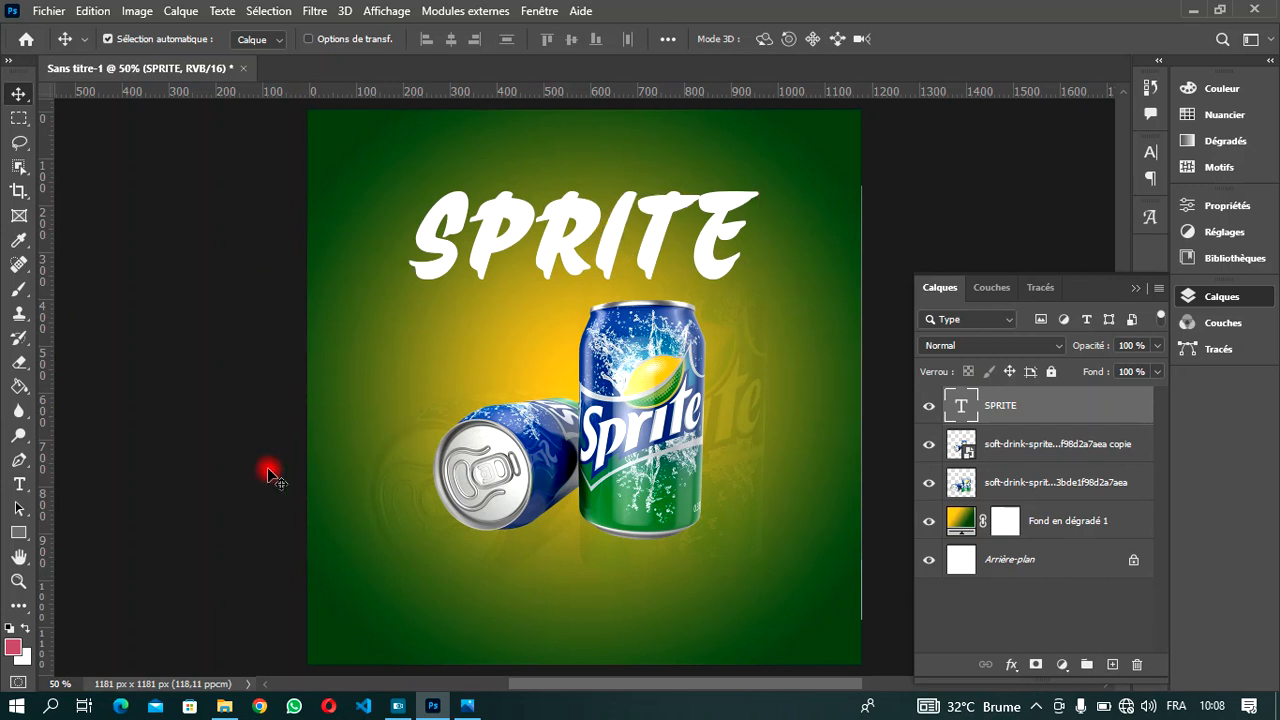
# Place the leaf-coconut image with green palm leaves from the Téléchargements folder into the document.
pyautogui.click(222, 708)
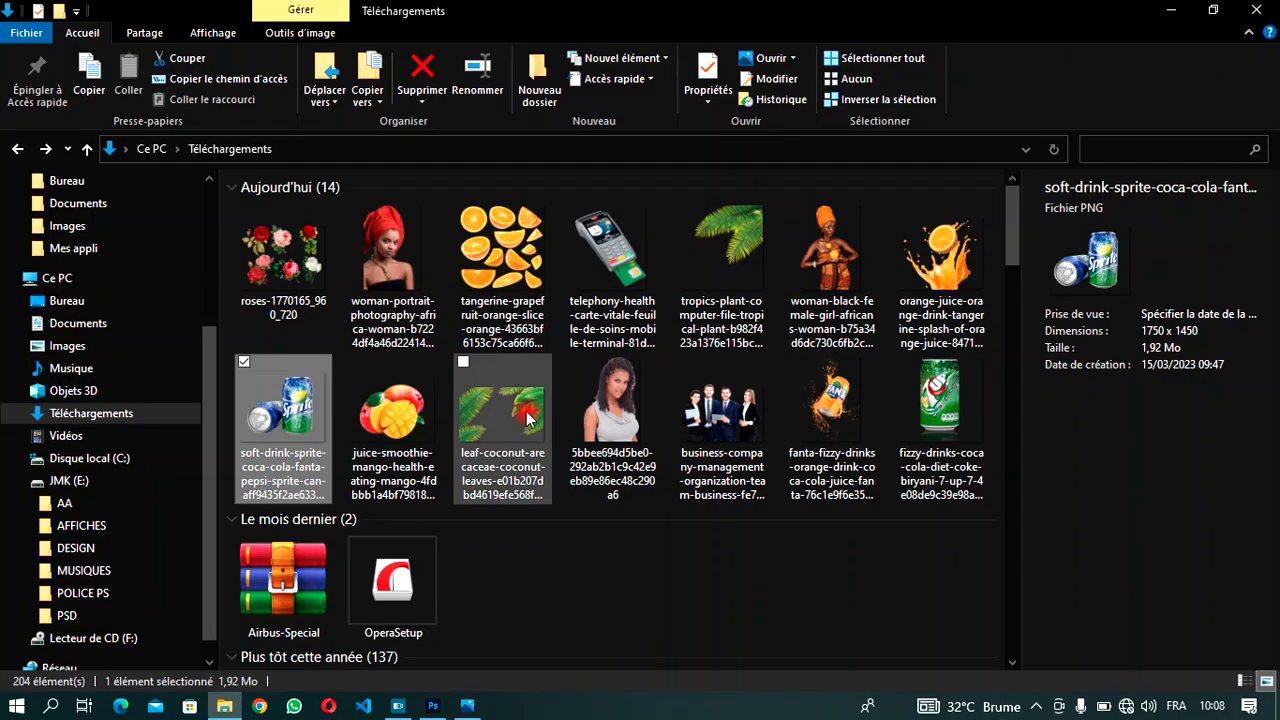
pyautogui.click(533, 412)
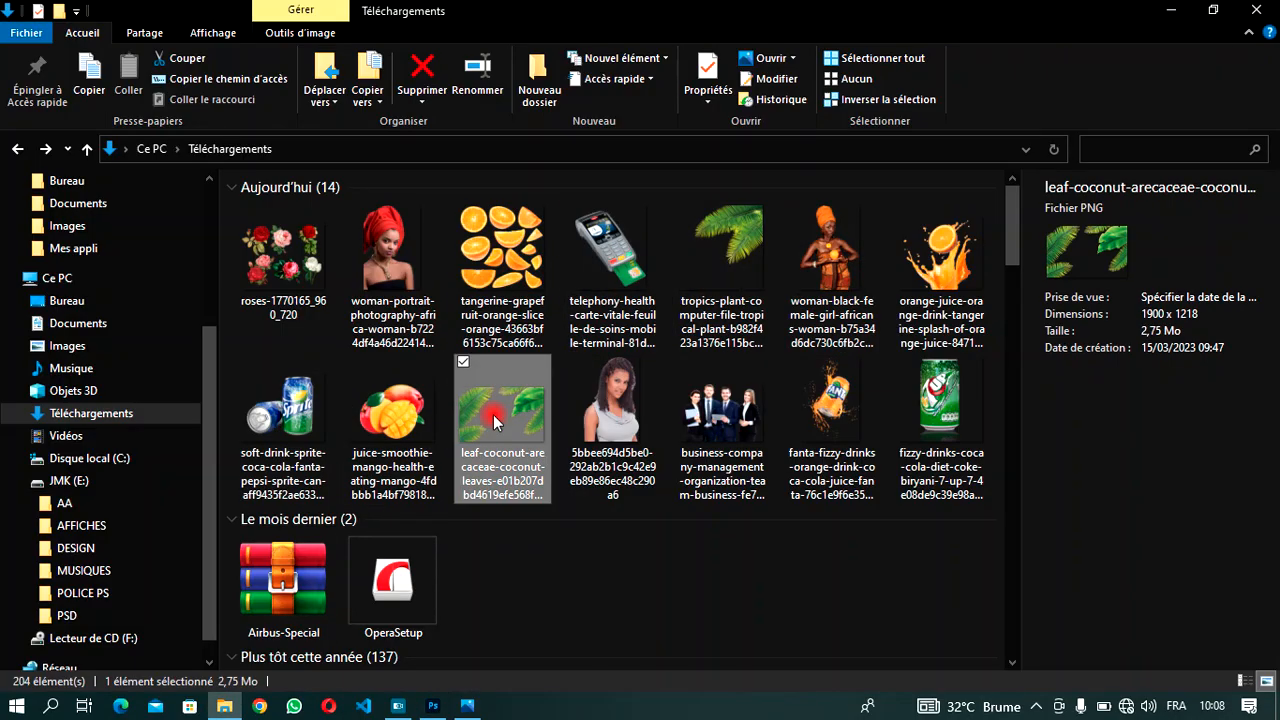
pyautogui.moveTo(510, 395); pyautogui.dragTo(541, 452)
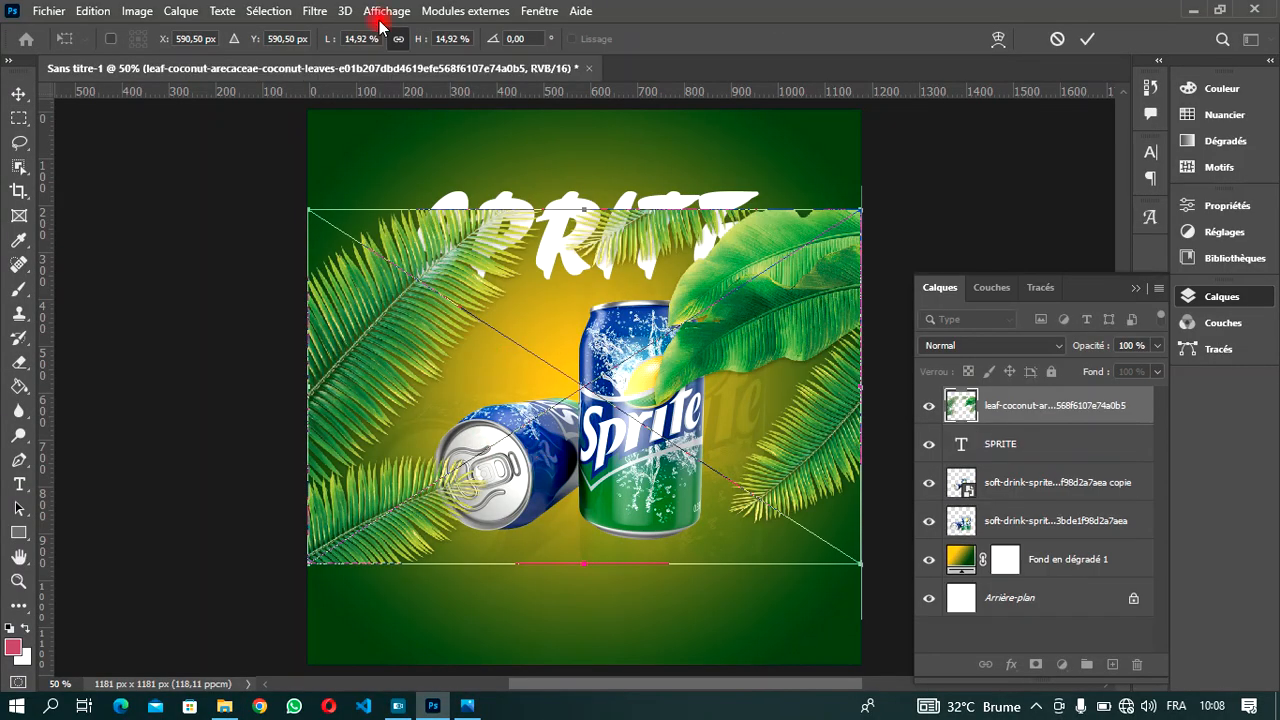
# Scale the placed leaf image proportionally to about 34%, nudge it up to Y 584.50 px, and commit the placement.
pyautogui.moveTo(421, 39); pyautogui.dragTo(437, 47)
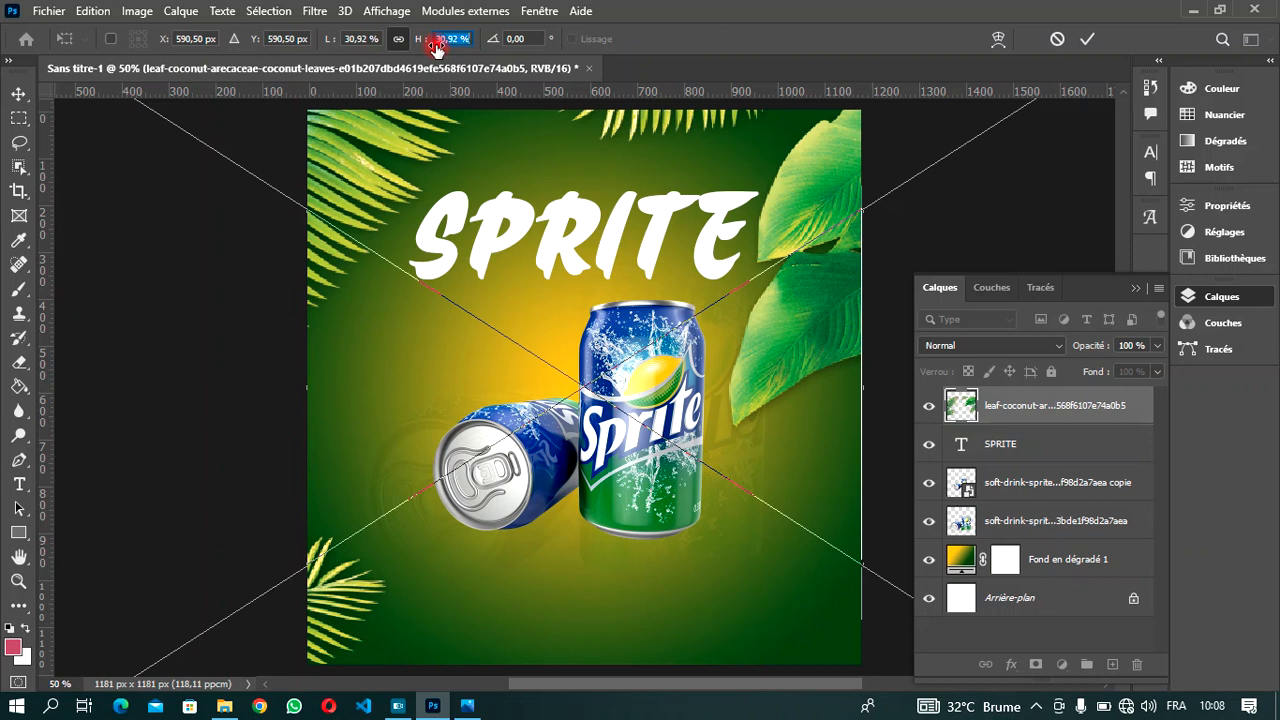
pyautogui.click(452, 42)
pyautogui.press('Up')
pyautogui.press('Up')
pyautogui.press('Up')
pyautogui.press('Up')
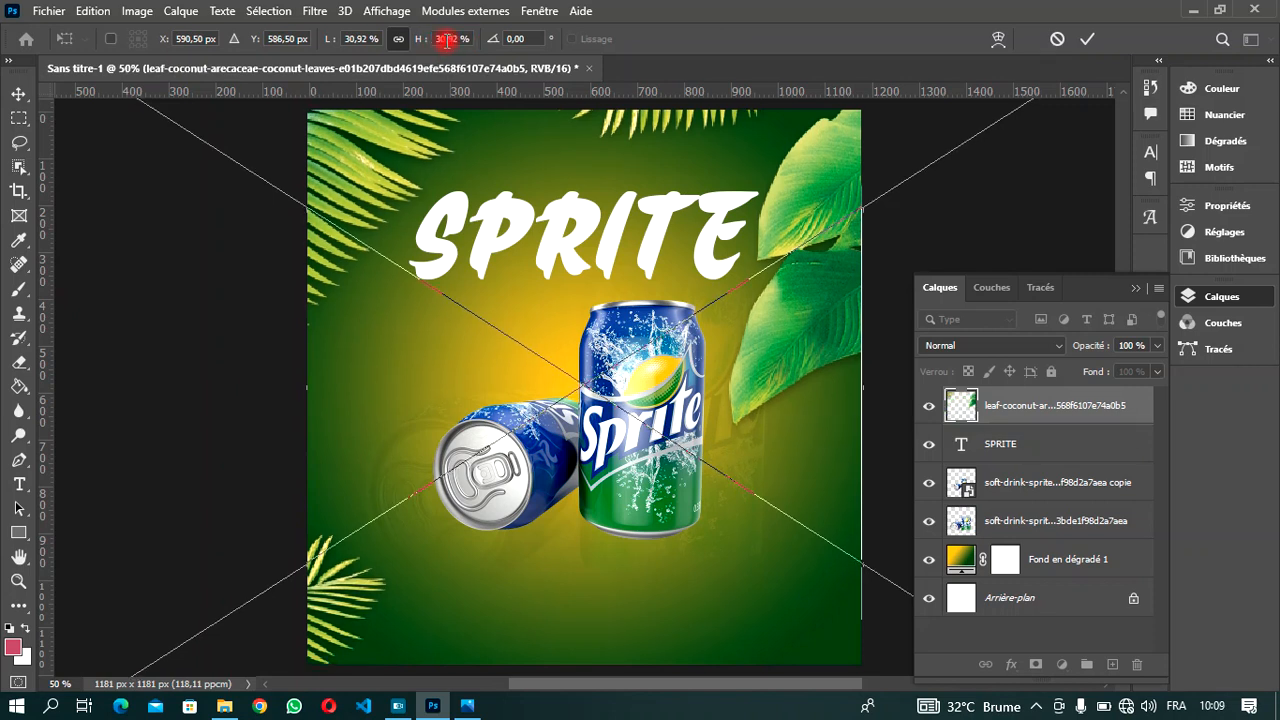
pyautogui.press('Down')
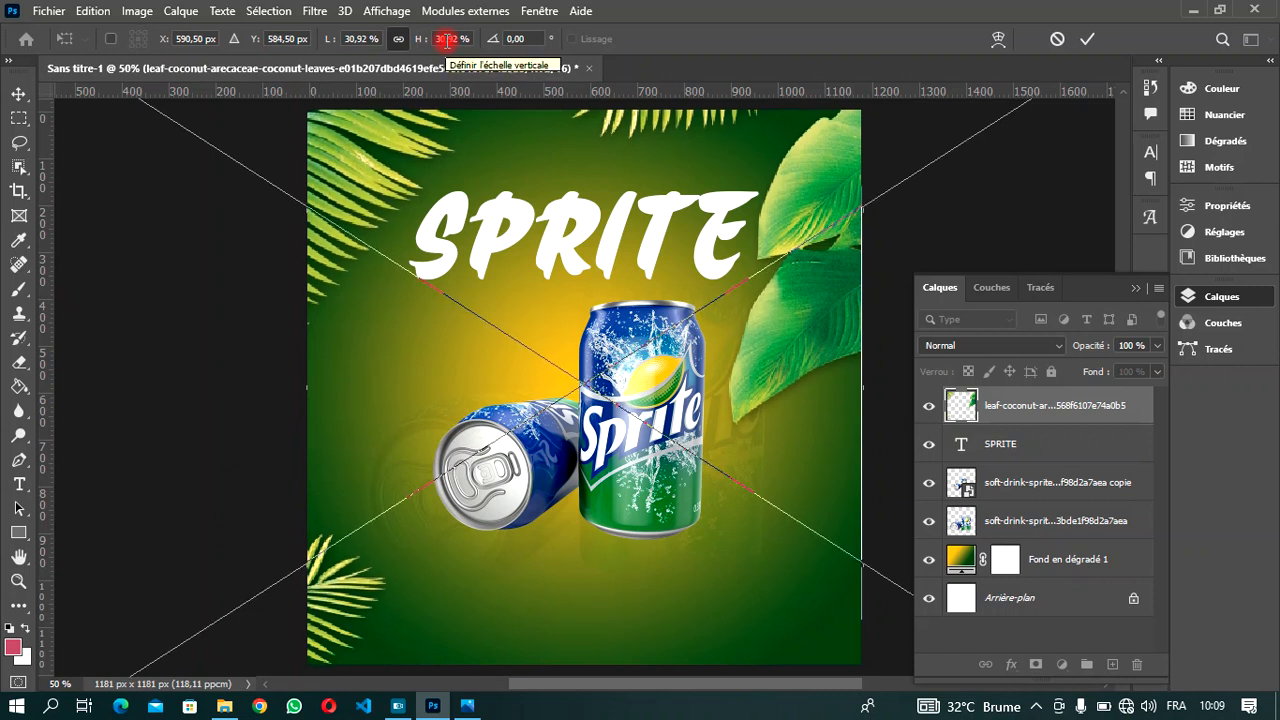
pyautogui.press('Up')
pyautogui.press('Up')
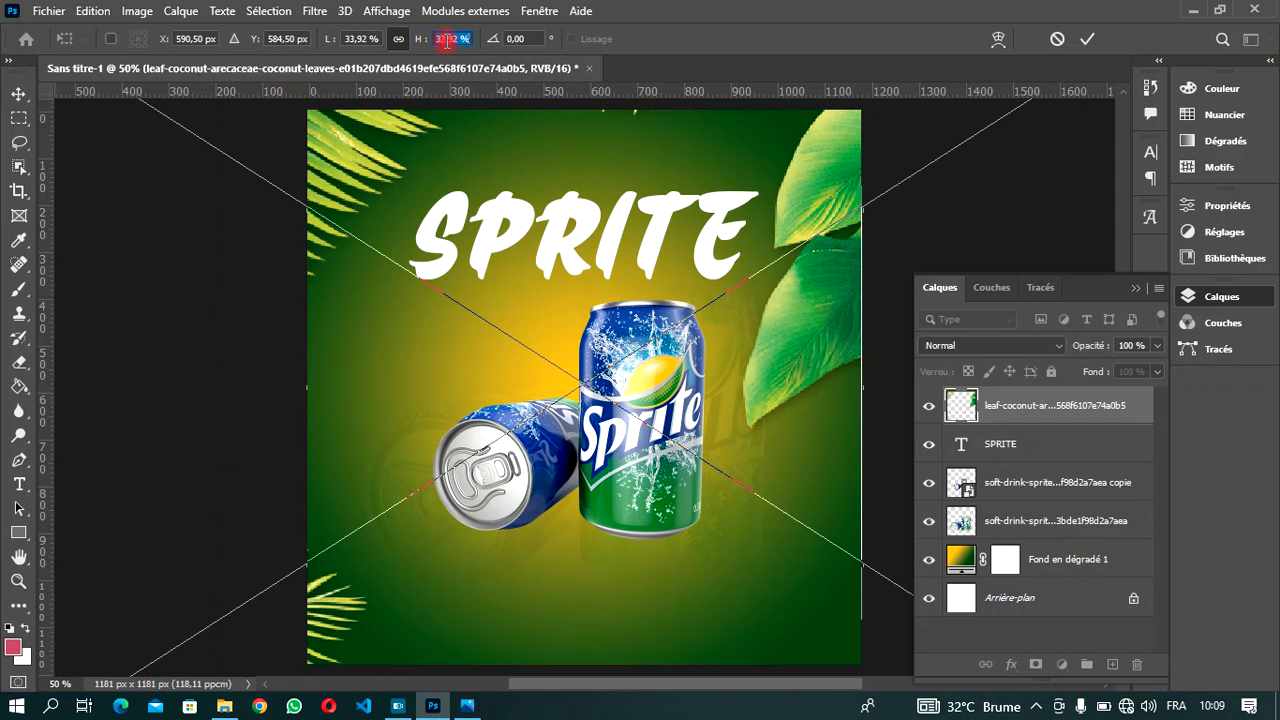
pyautogui.press('Up')
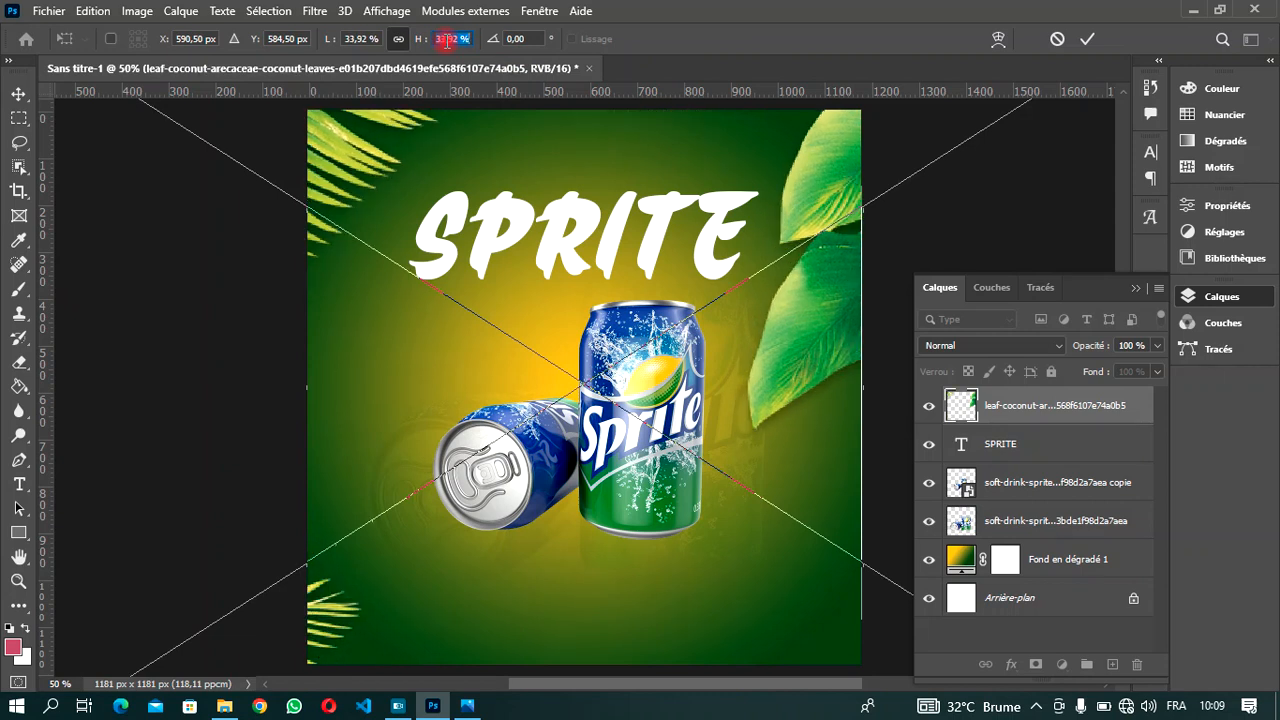
pyautogui.press('Down')
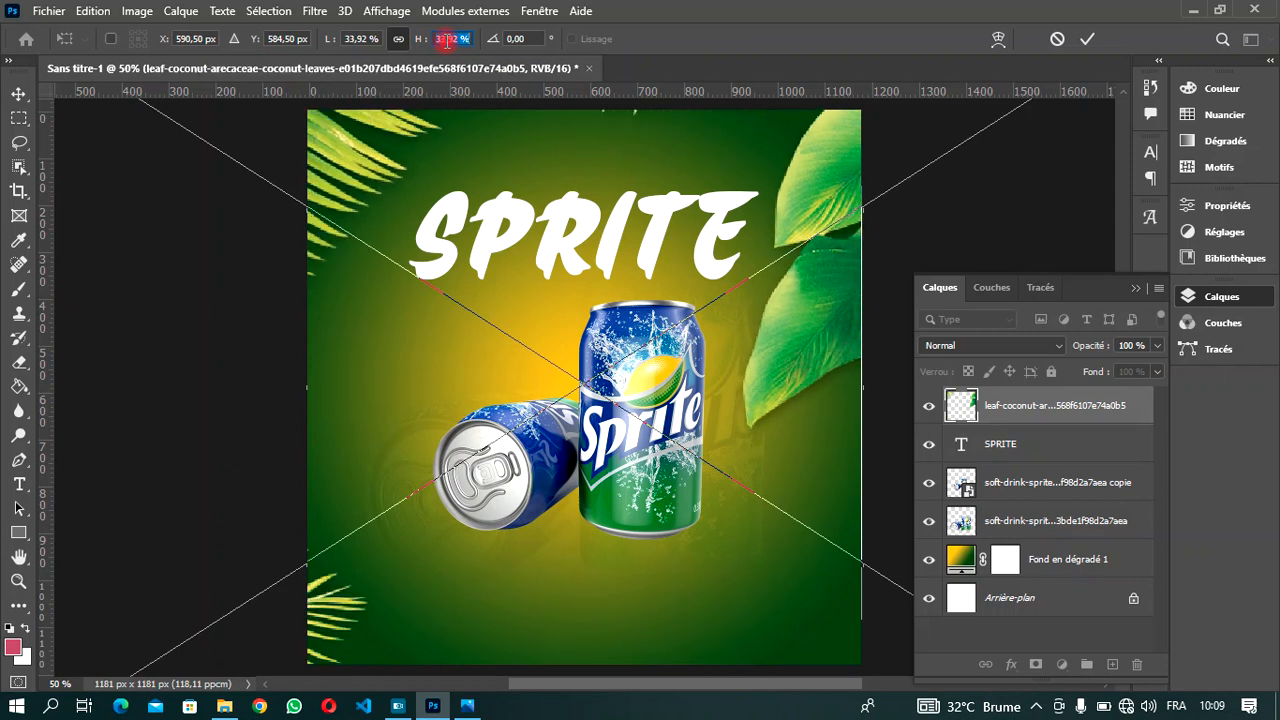
pyautogui.click(1089, 39)
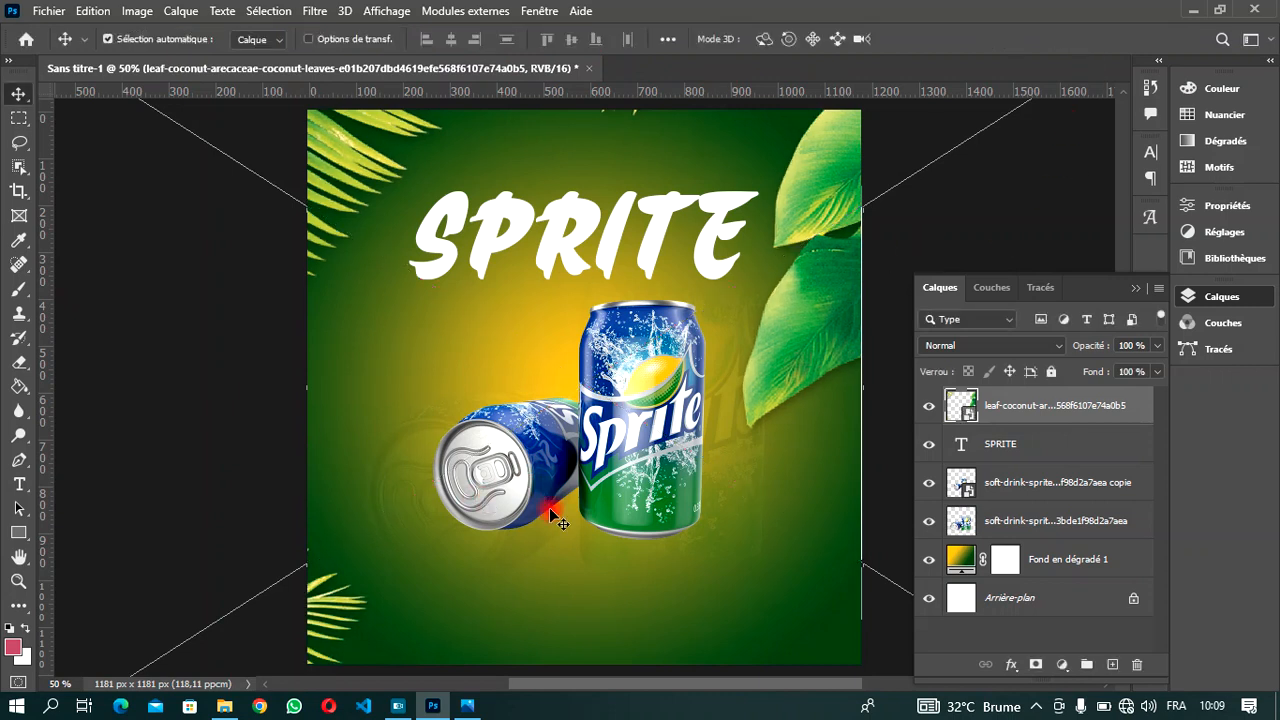
# Add the text BOISSON at 19 pt in Brenza, place it beneath the start of the SPRITE title, and commit it.
pyautogui.moveTo(709, 688); pyautogui.dragTo(722, 694)
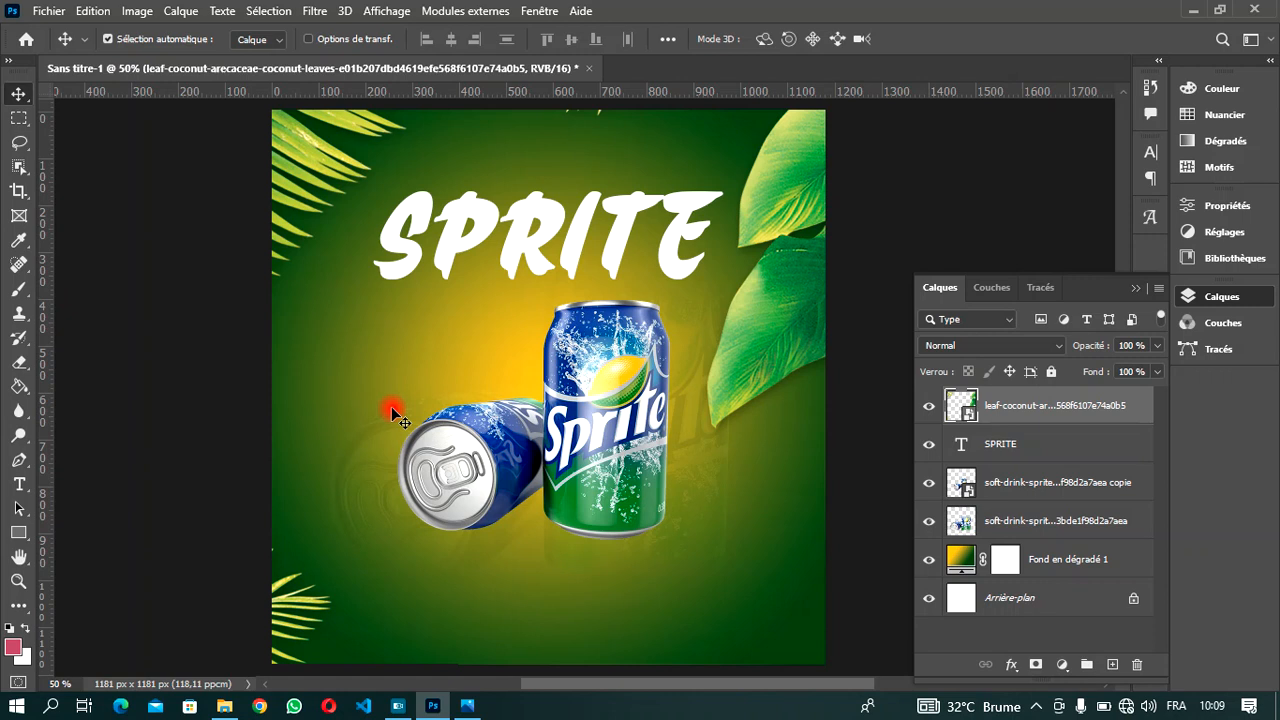
pyautogui.click(19, 485)
pyautogui.click(413, 344)
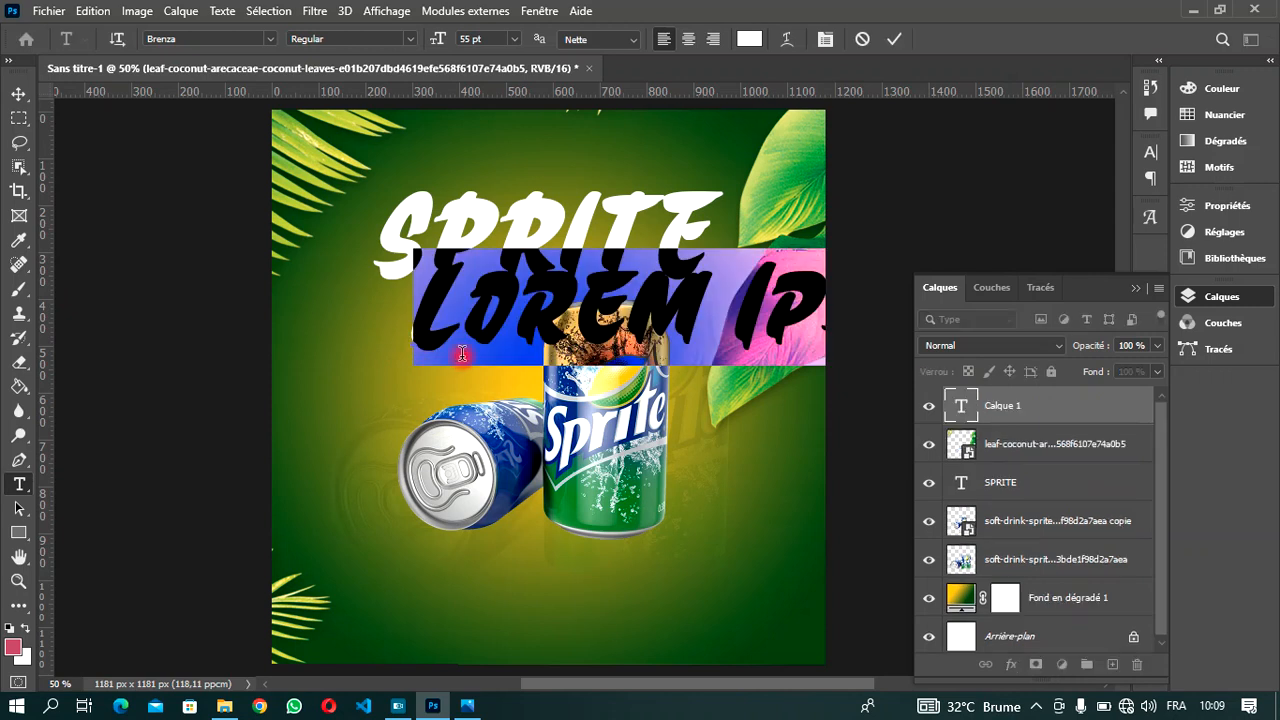
pyautogui.moveTo(657, 425); pyautogui.dragTo(506, 440)
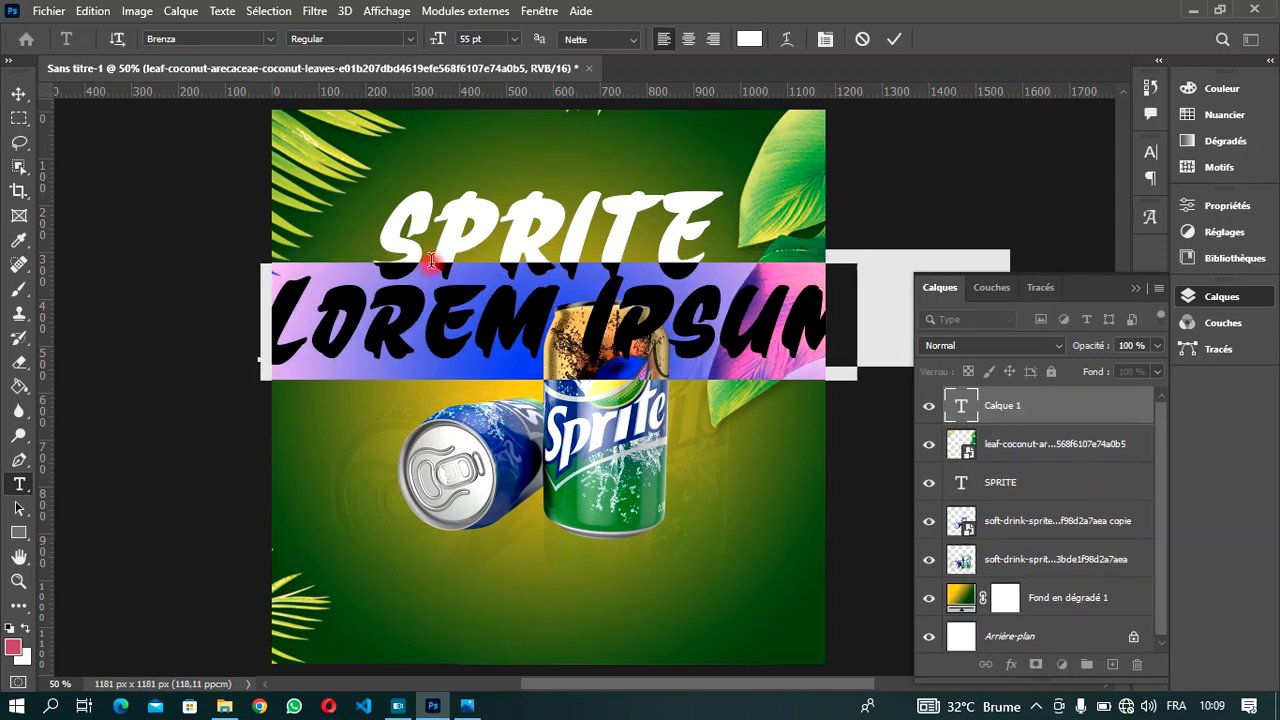
pyautogui.moveTo(435, 40); pyautogui.dragTo(401, 40)
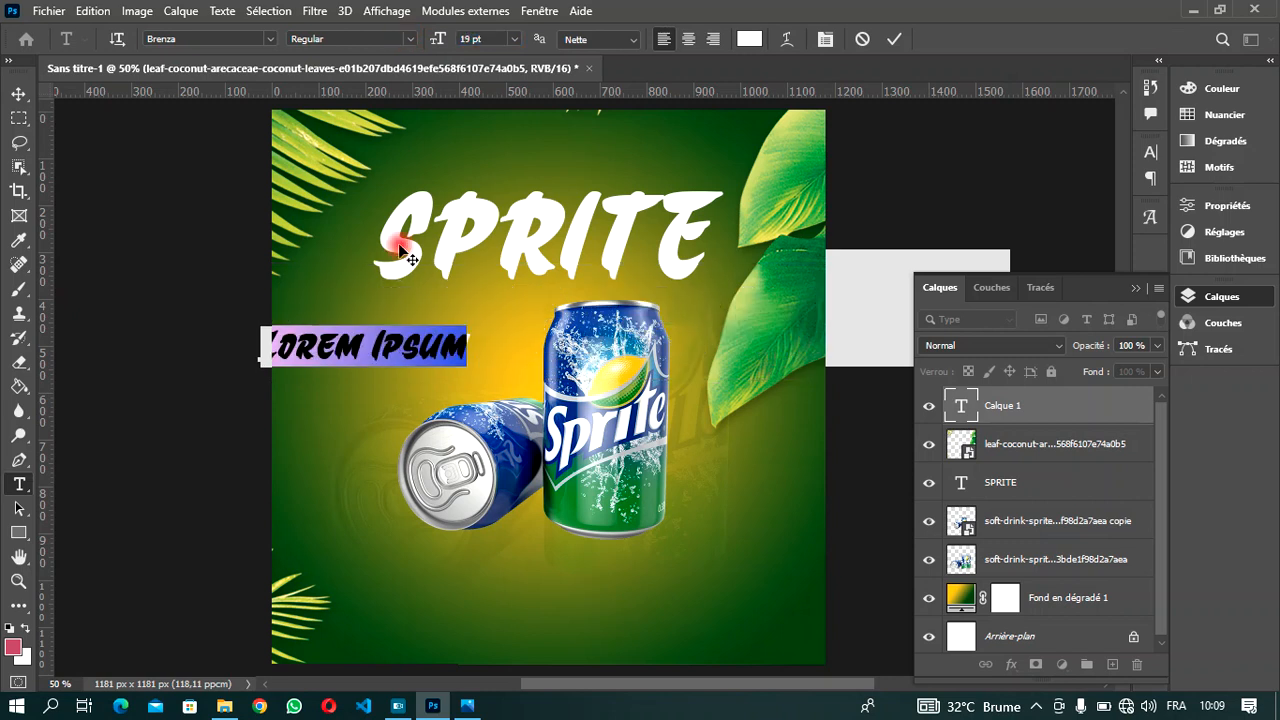
pyautogui.moveTo(397, 403); pyautogui.dragTo(429, 383)
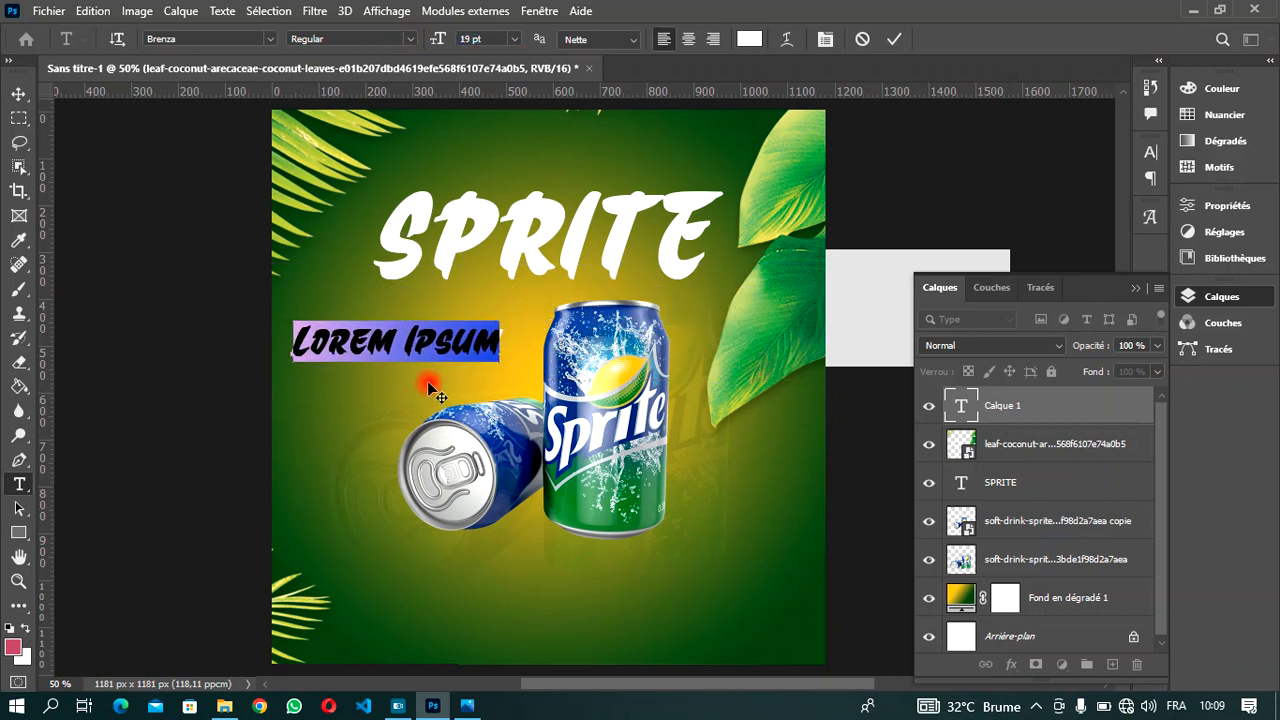
pyautogui.write('B')
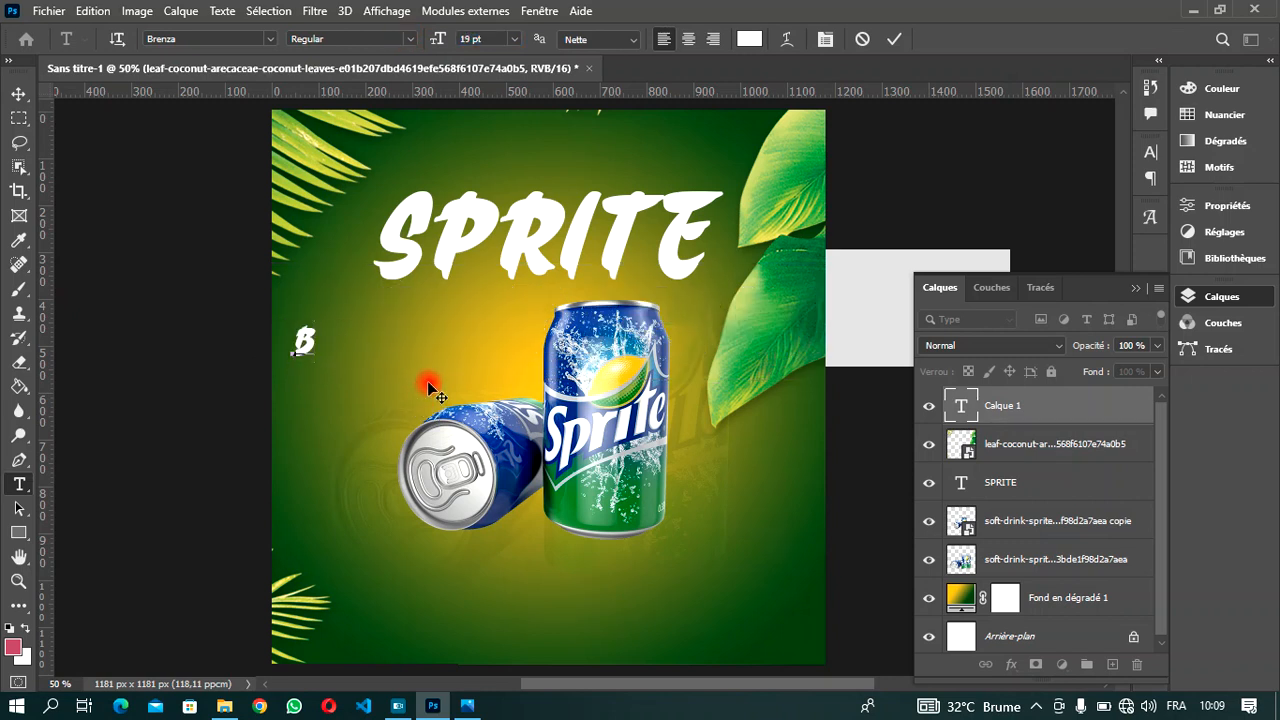
pyautogui.write('OISSON')
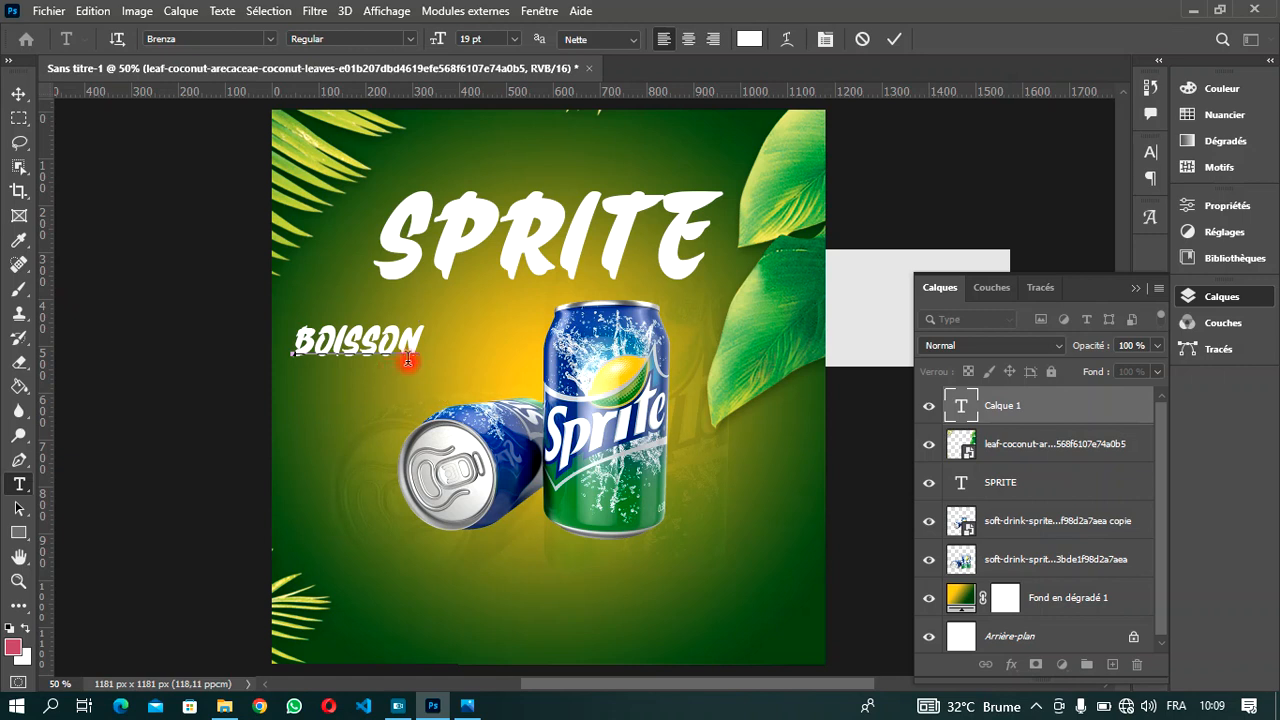
pyautogui.moveTo(430, 388); pyautogui.dragTo(534, 371)
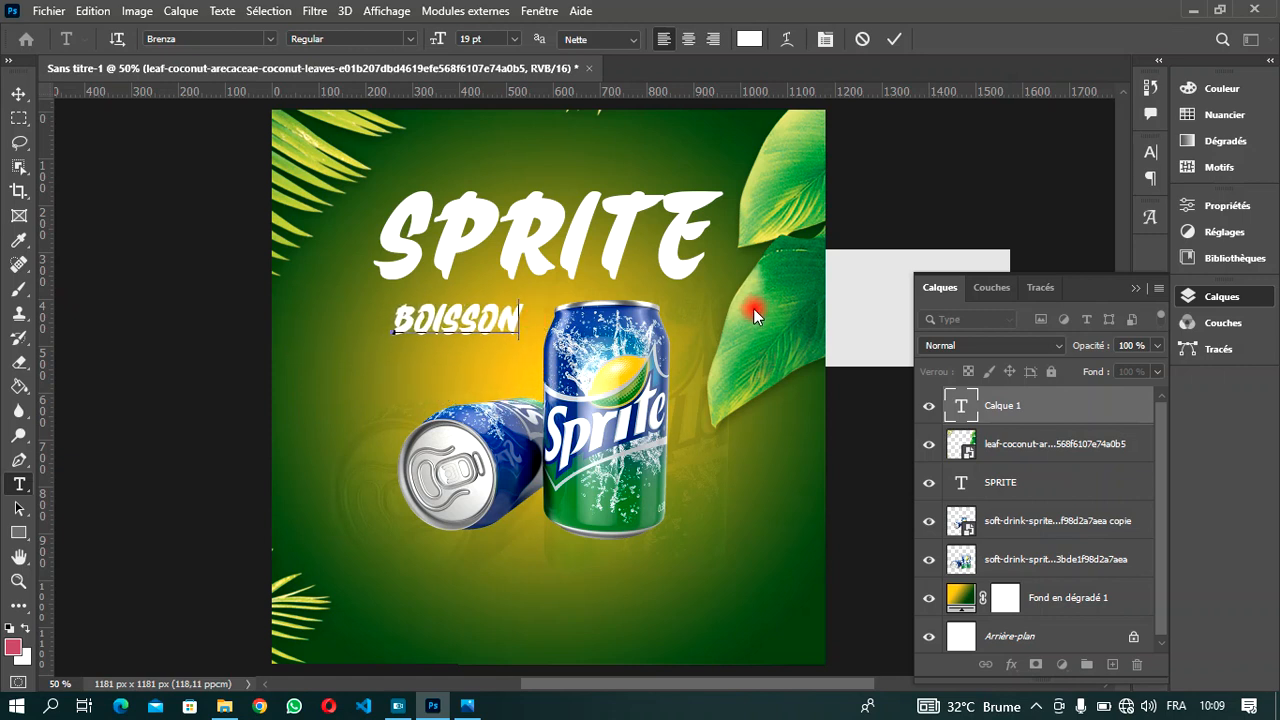
pyautogui.click(894, 40)
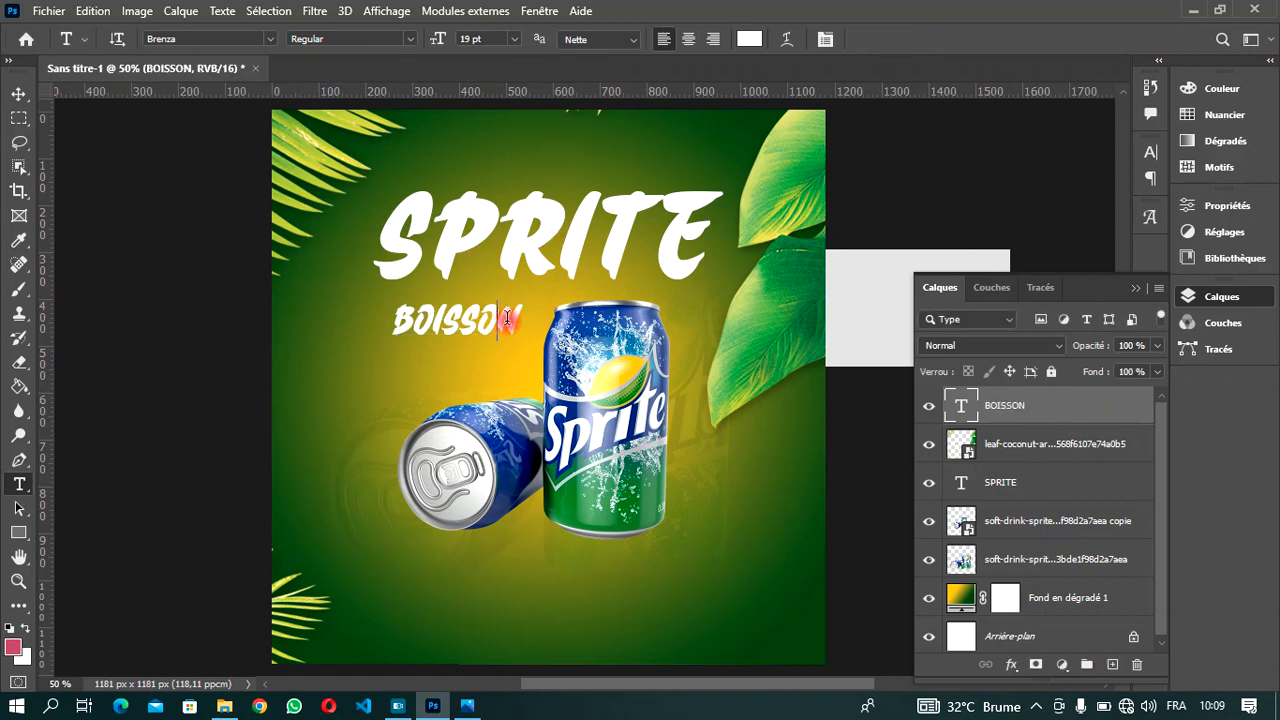
# Set the BOISSON text size to 16 pt and commit the change.
pyautogui.doubleClick(507, 318)
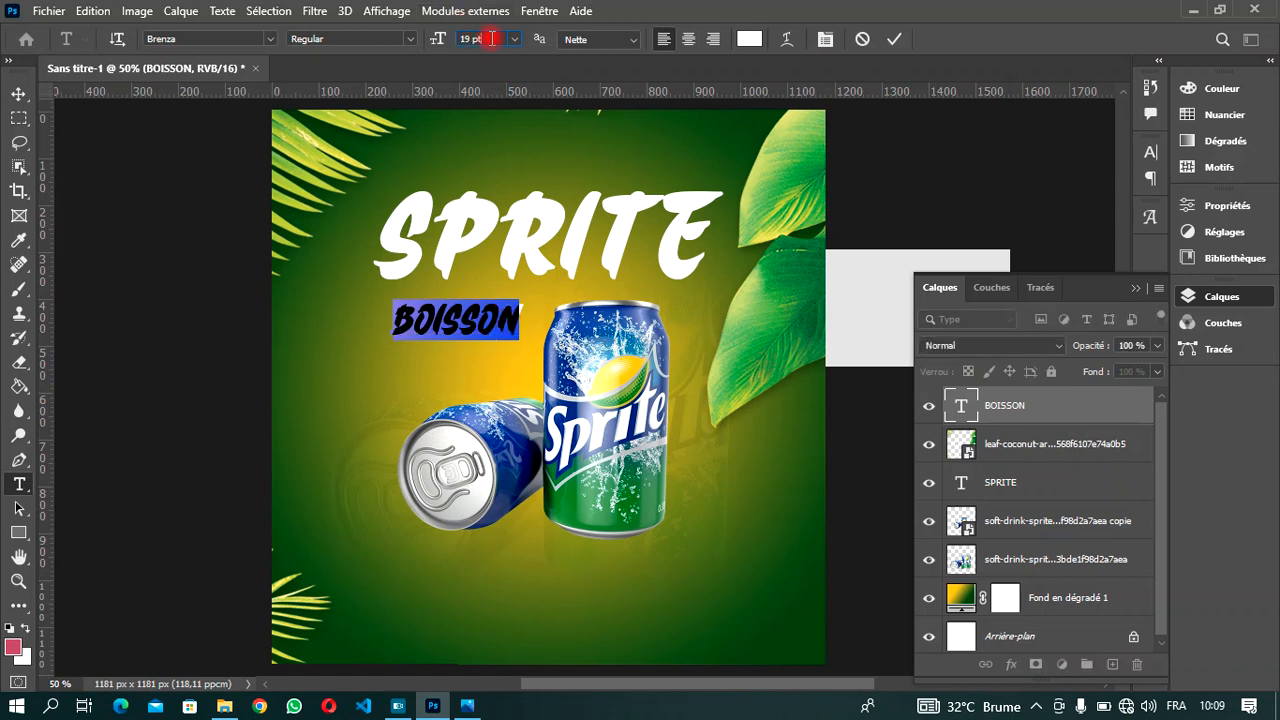
pyautogui.press('Down')
pyautogui.press('Down')
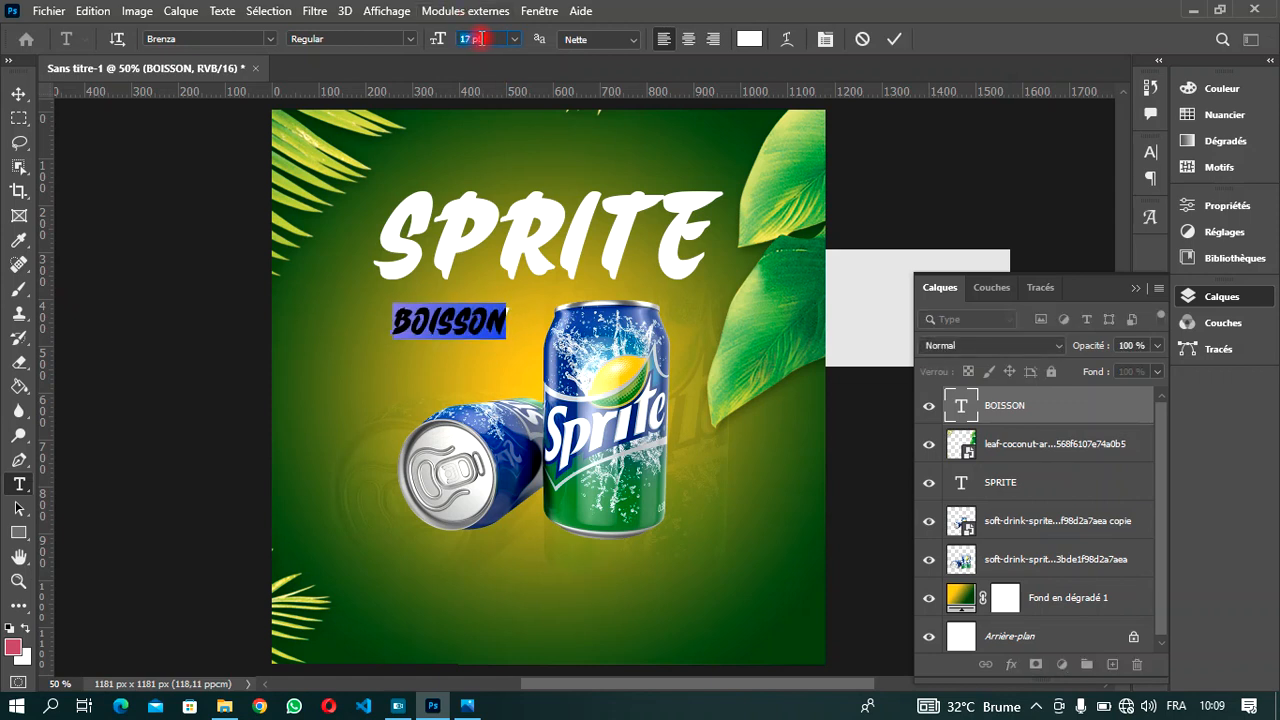
pyautogui.press('Down')
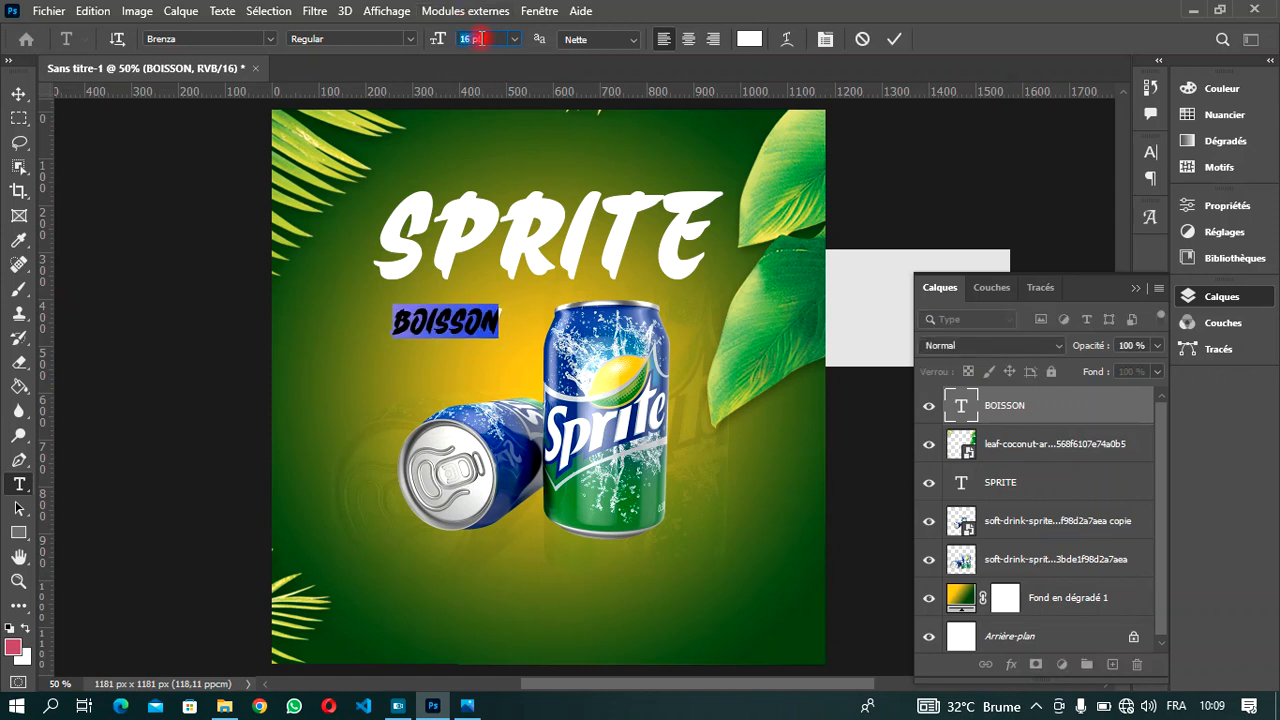
pyautogui.click(898, 40)
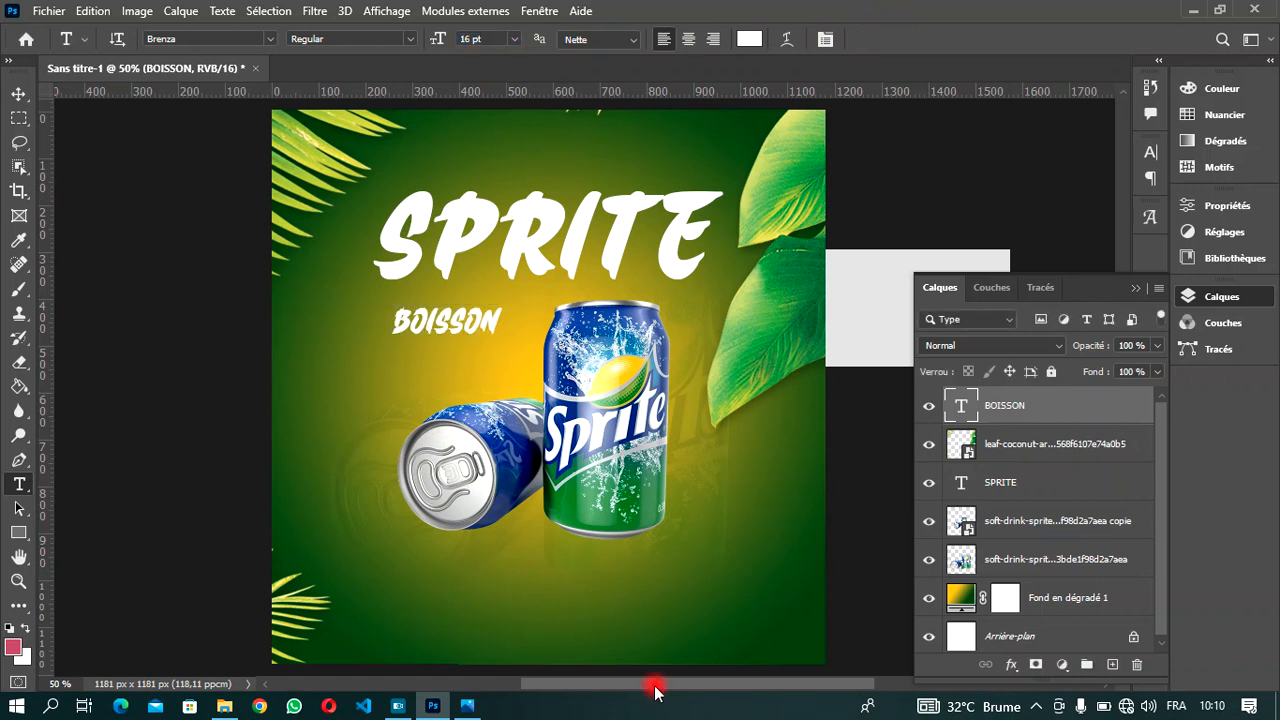
# Set the letter tracking of the BOISSON text to 80 and commit it.
pyautogui.moveTo(652, 690); pyautogui.dragTo(648, 686)
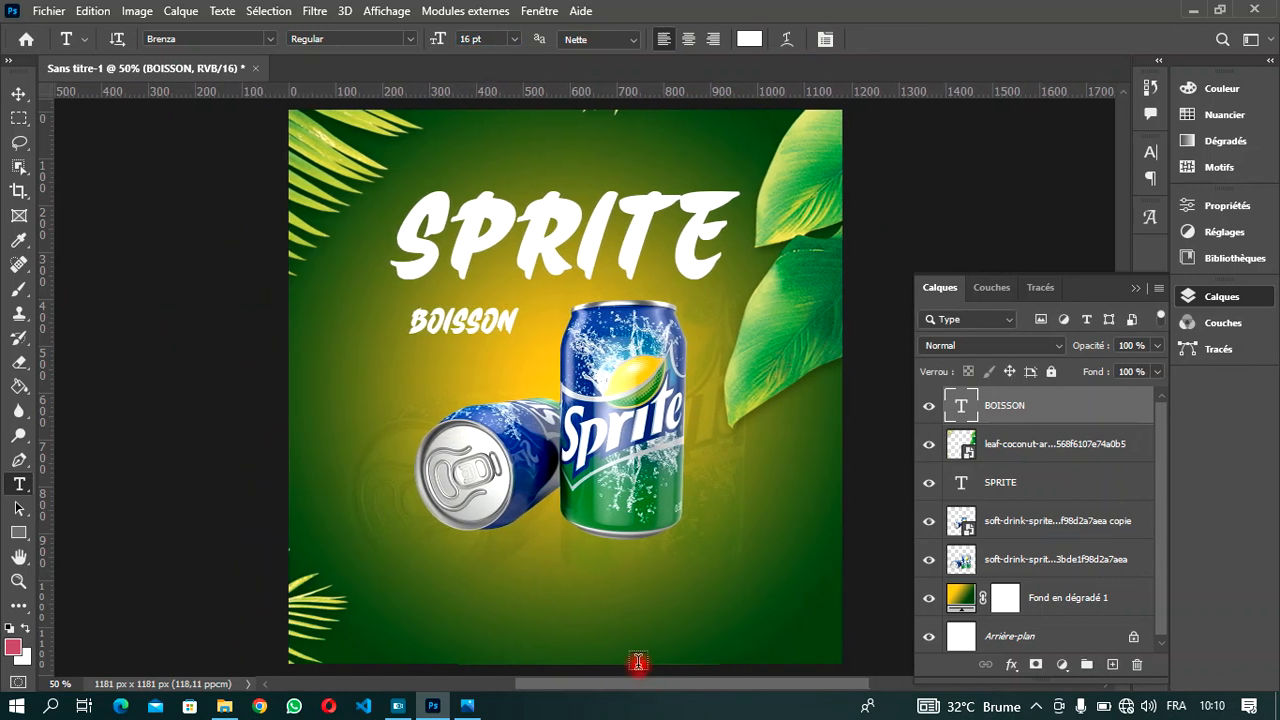
pyautogui.doubleClick(504, 318)
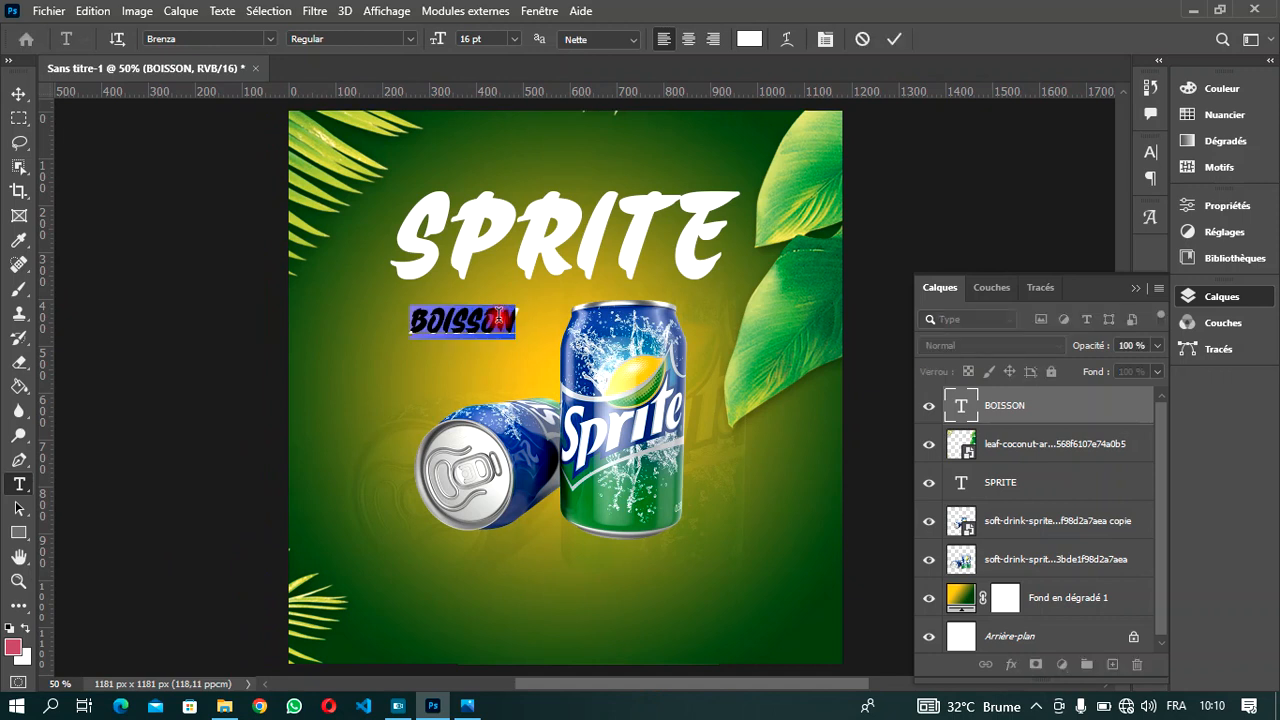
pyautogui.click(825, 39)
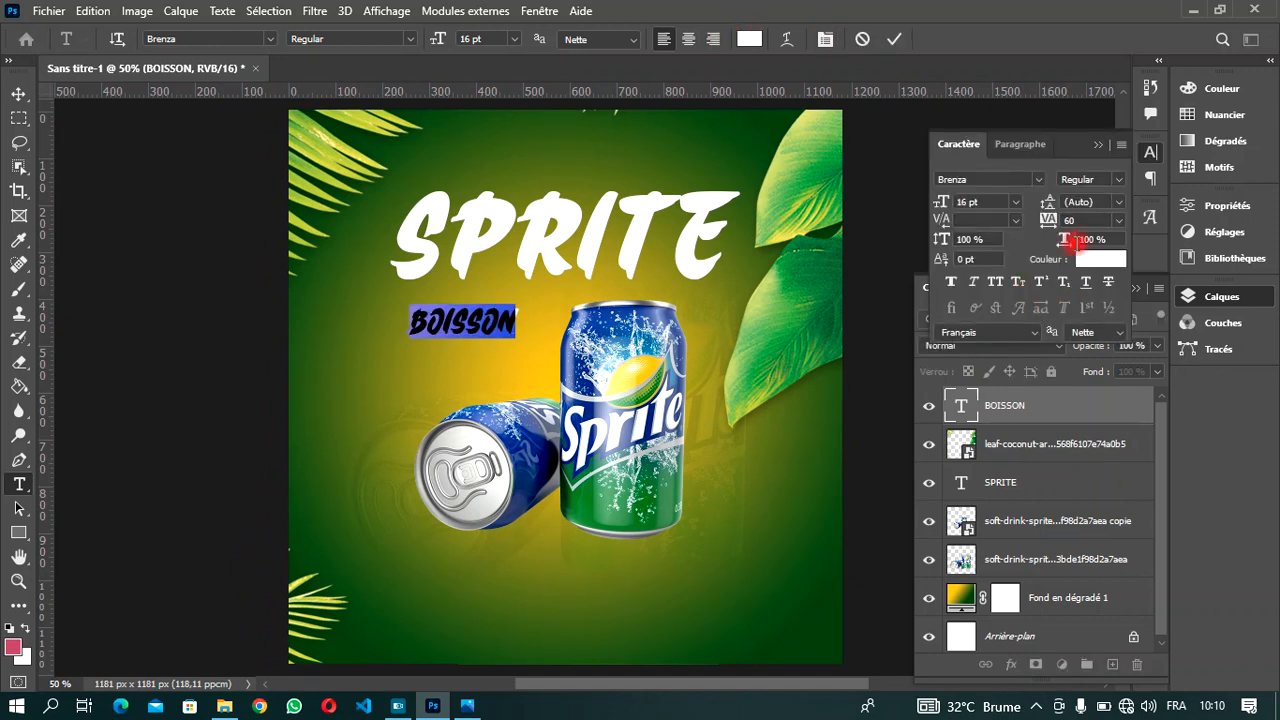
pyautogui.scroll(2, 1070, 219)
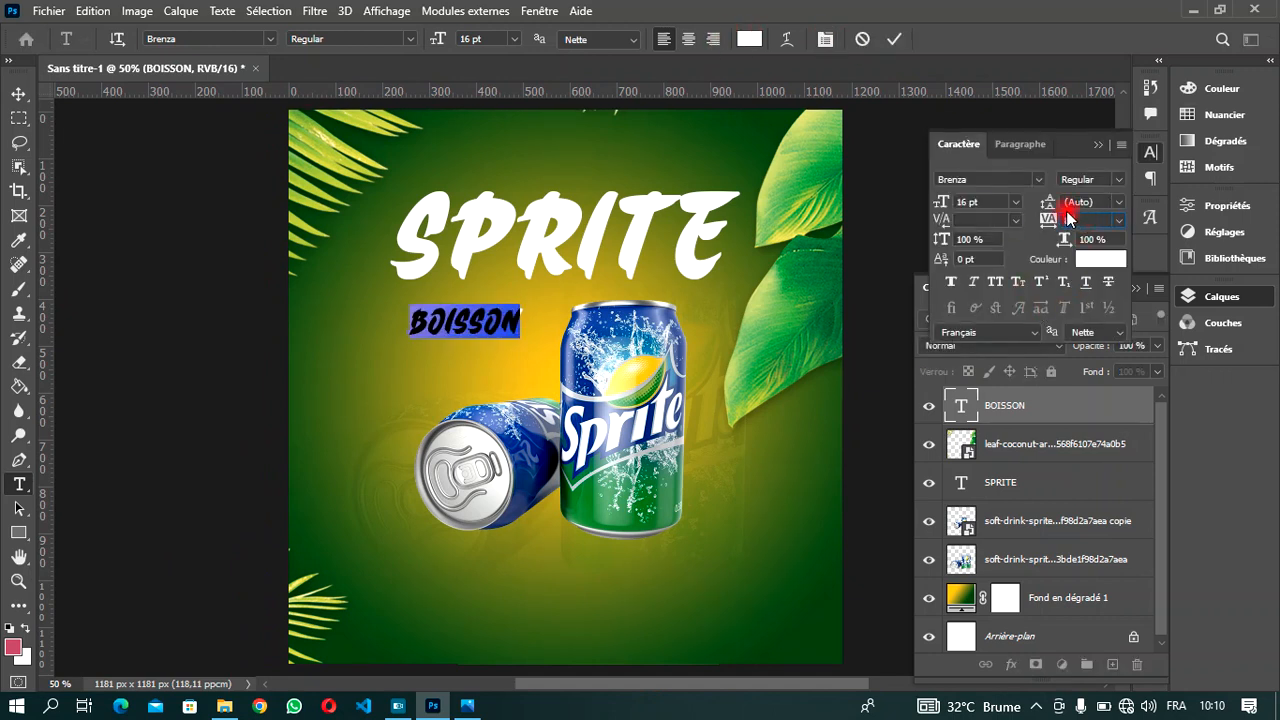
pyautogui.click(895, 39)
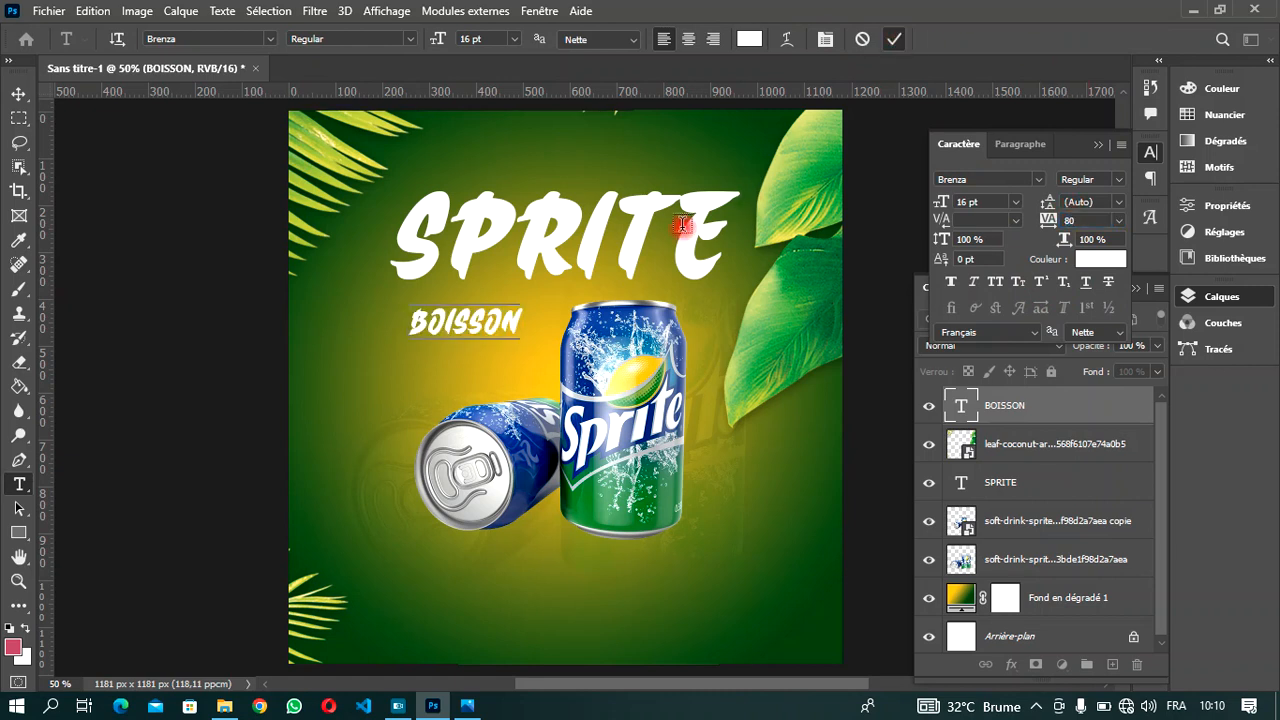
# Set the SPRITE title's letter tracking to 80, commit it, and close the character settings.
pyautogui.doubleClick(695, 224)
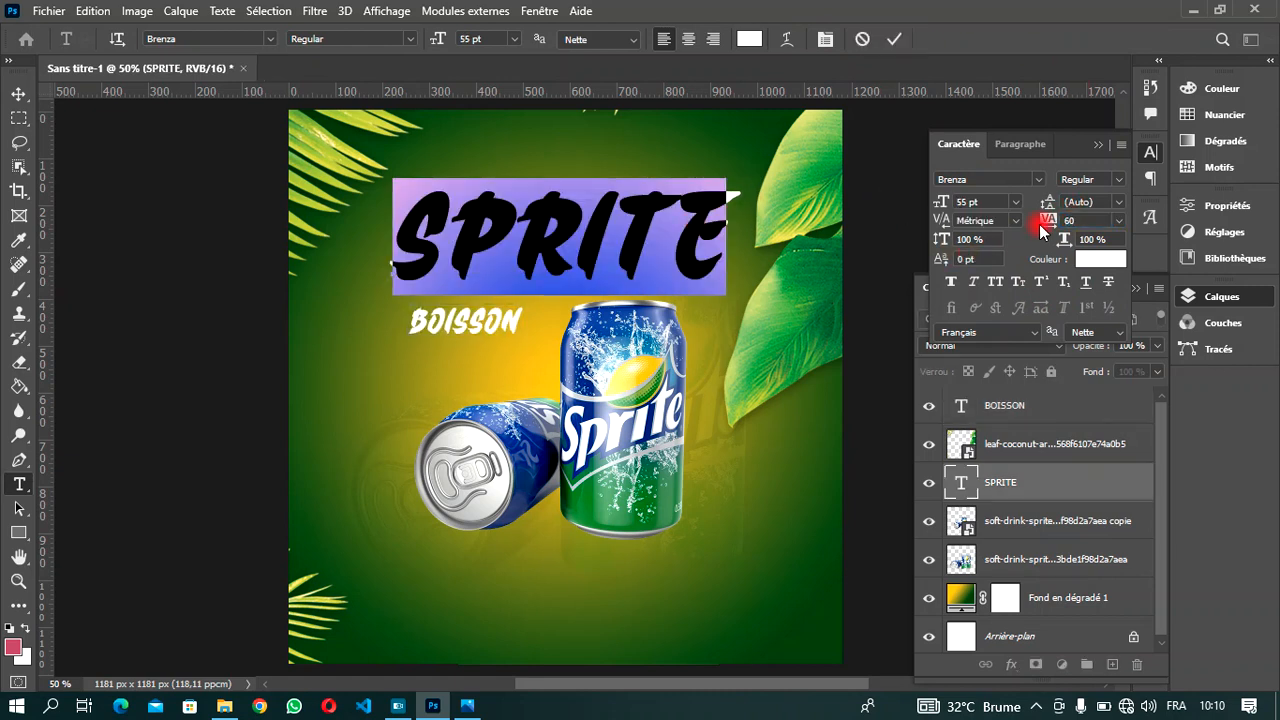
pyautogui.scroll(2, 1060, 220)
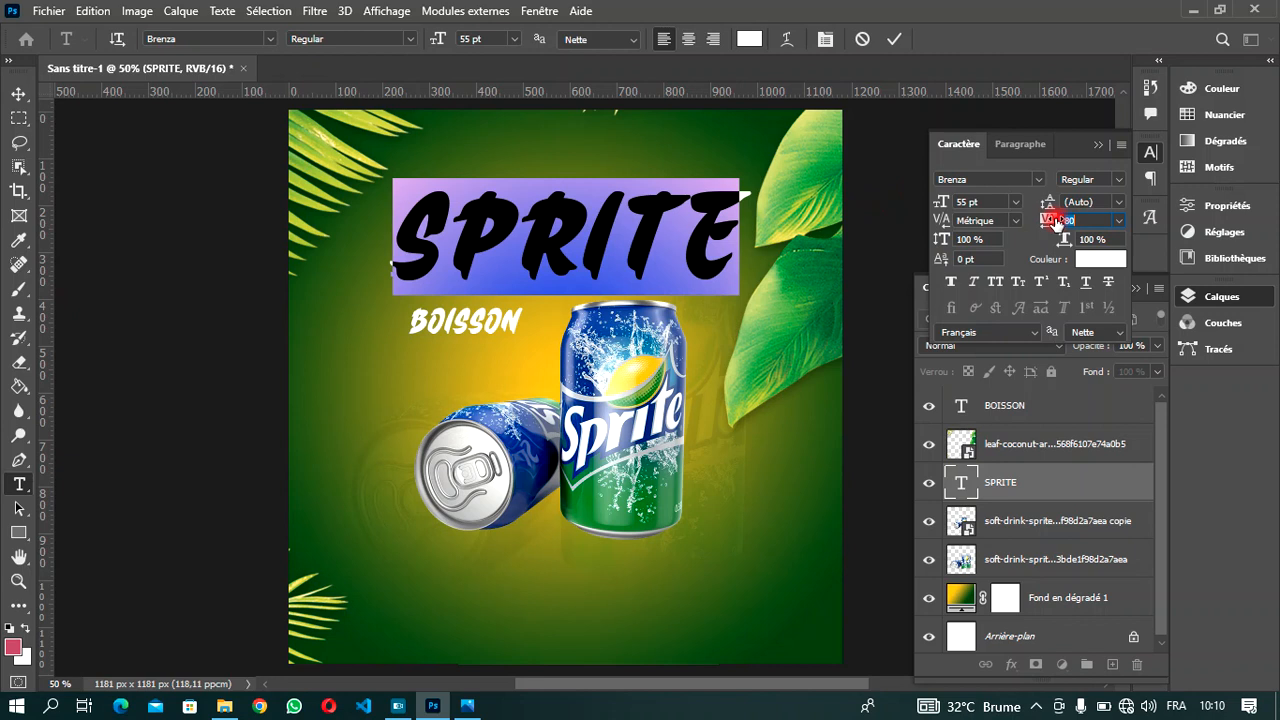
pyautogui.scroll(2, 1055, 222)
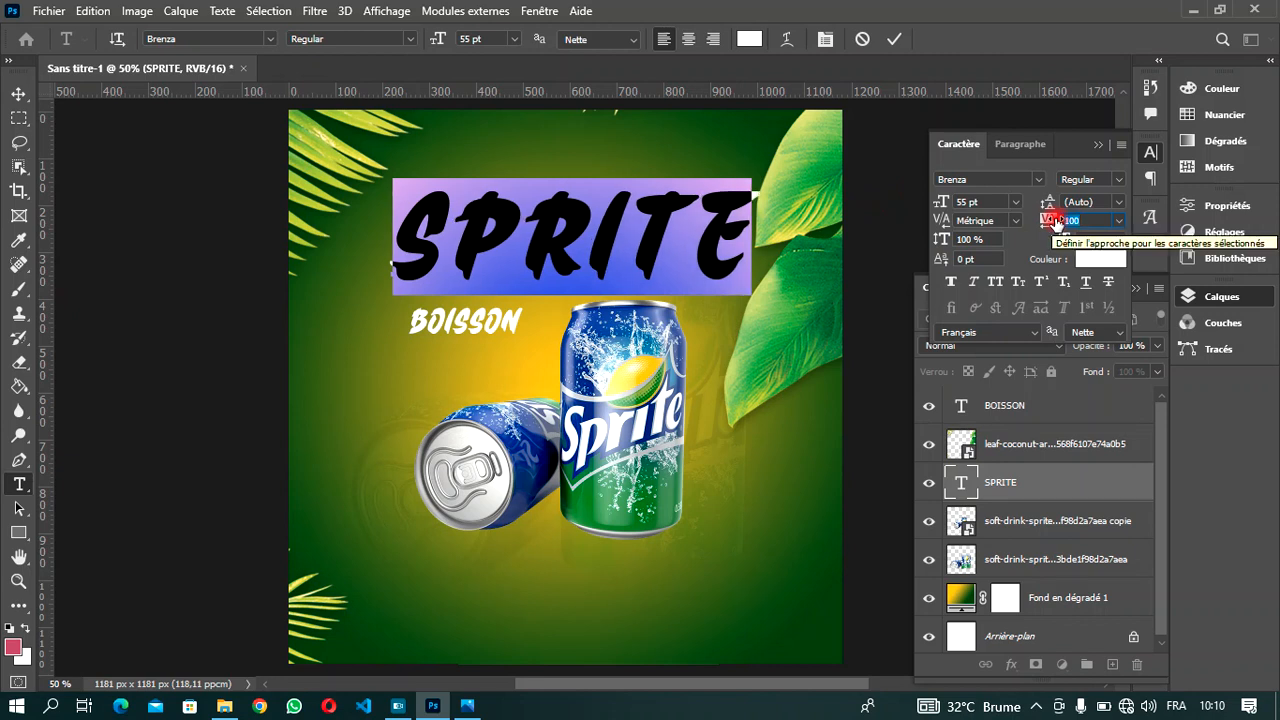
pyautogui.scroll(-2, 1055, 223)
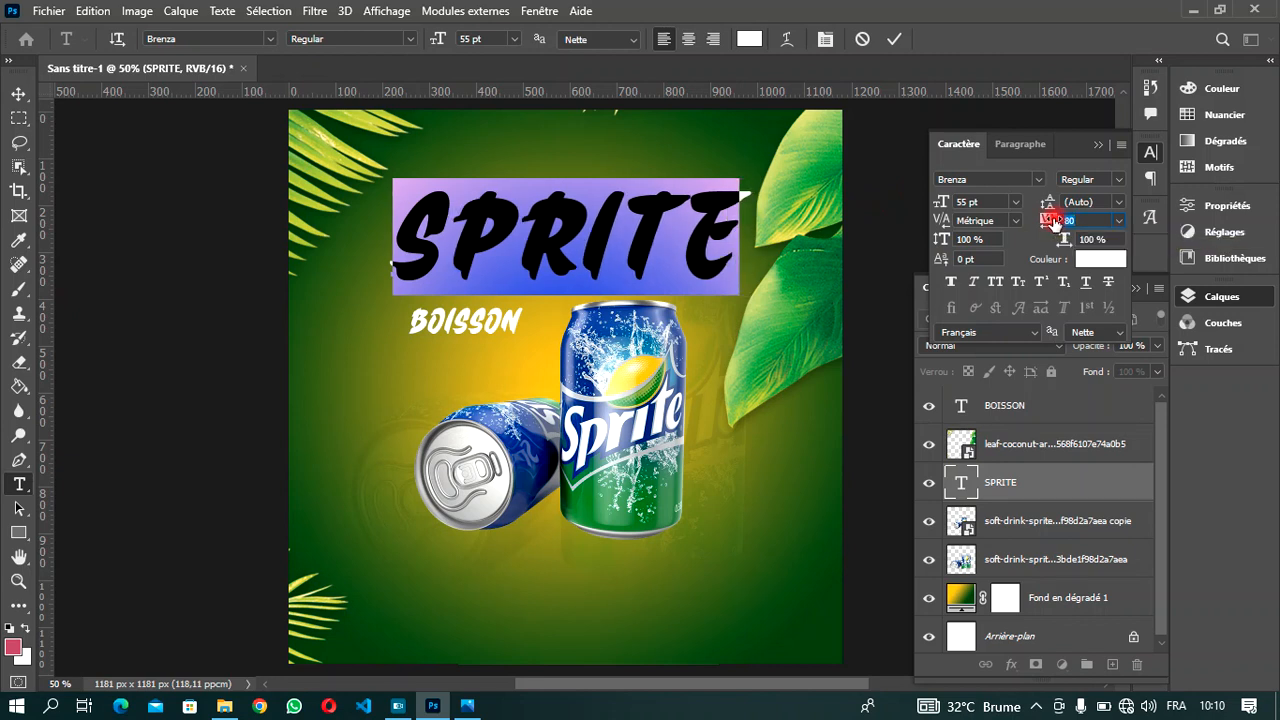
pyautogui.click(892, 42)
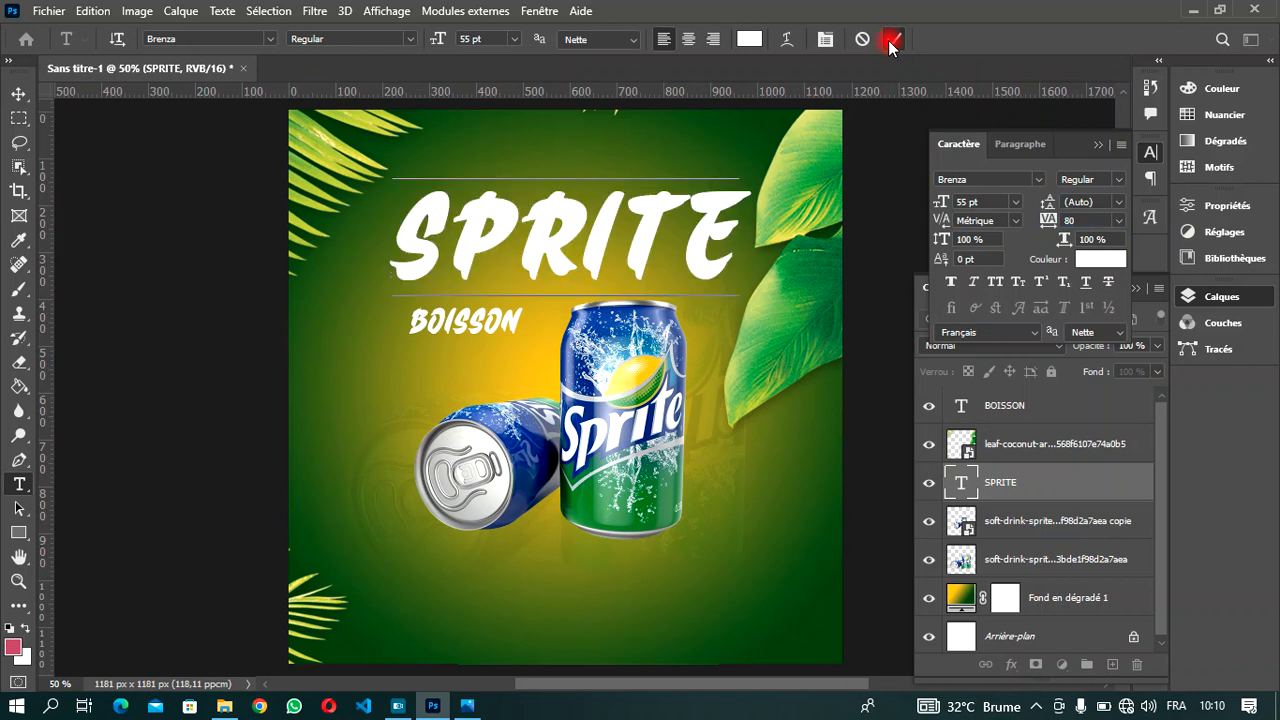
pyautogui.click(1097, 143)
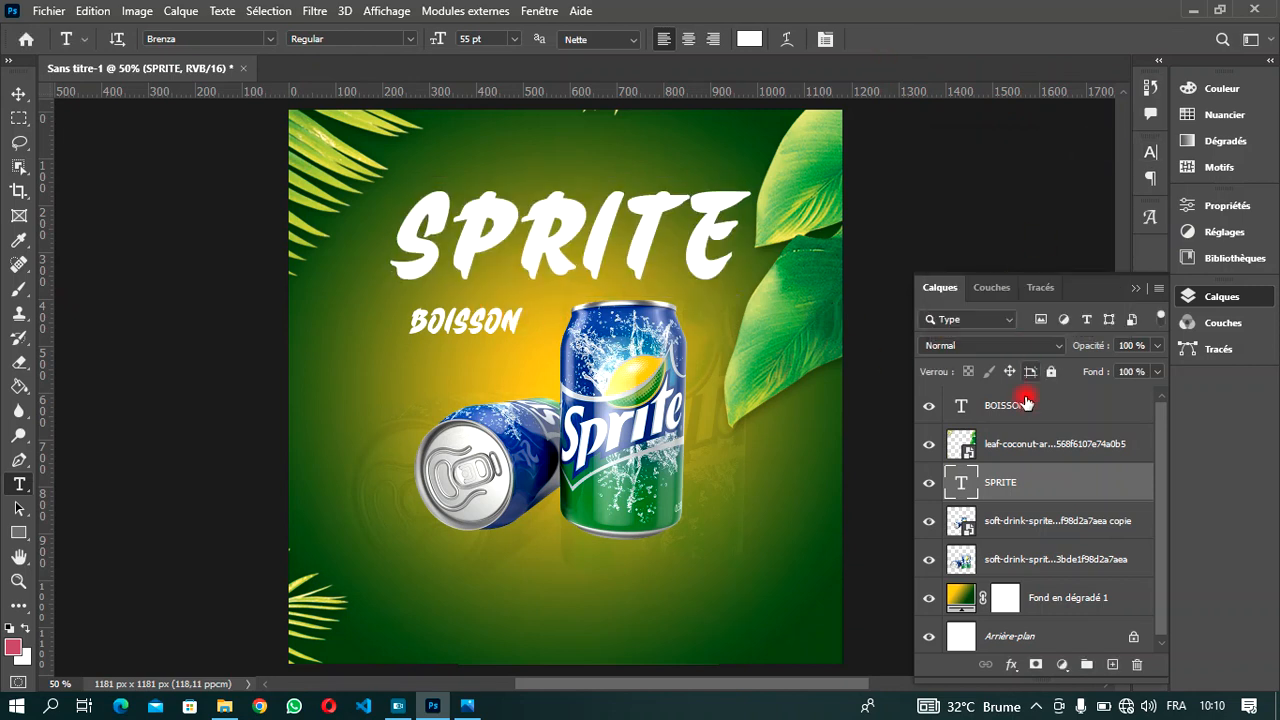
# Convert the BOISSON text layer into a shape layer.
pyautogui.click(19, 95)
pyautogui.click(505, 320)
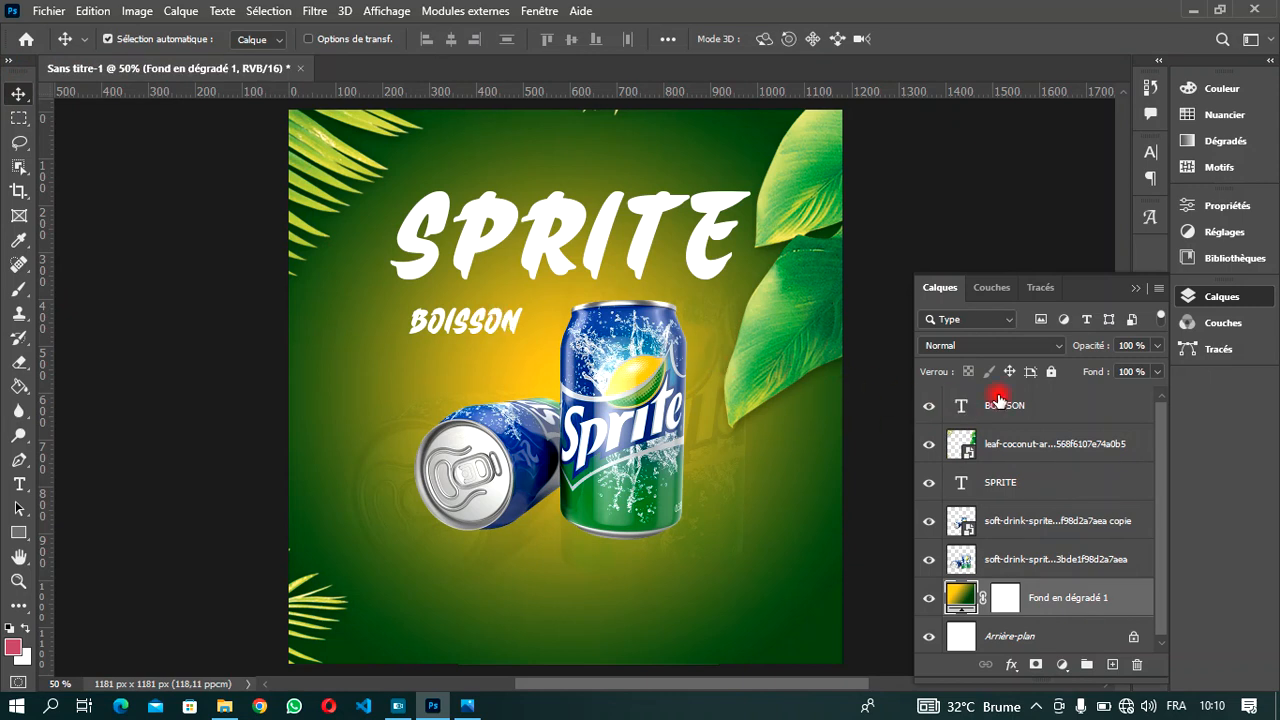
pyautogui.click(1021, 416)
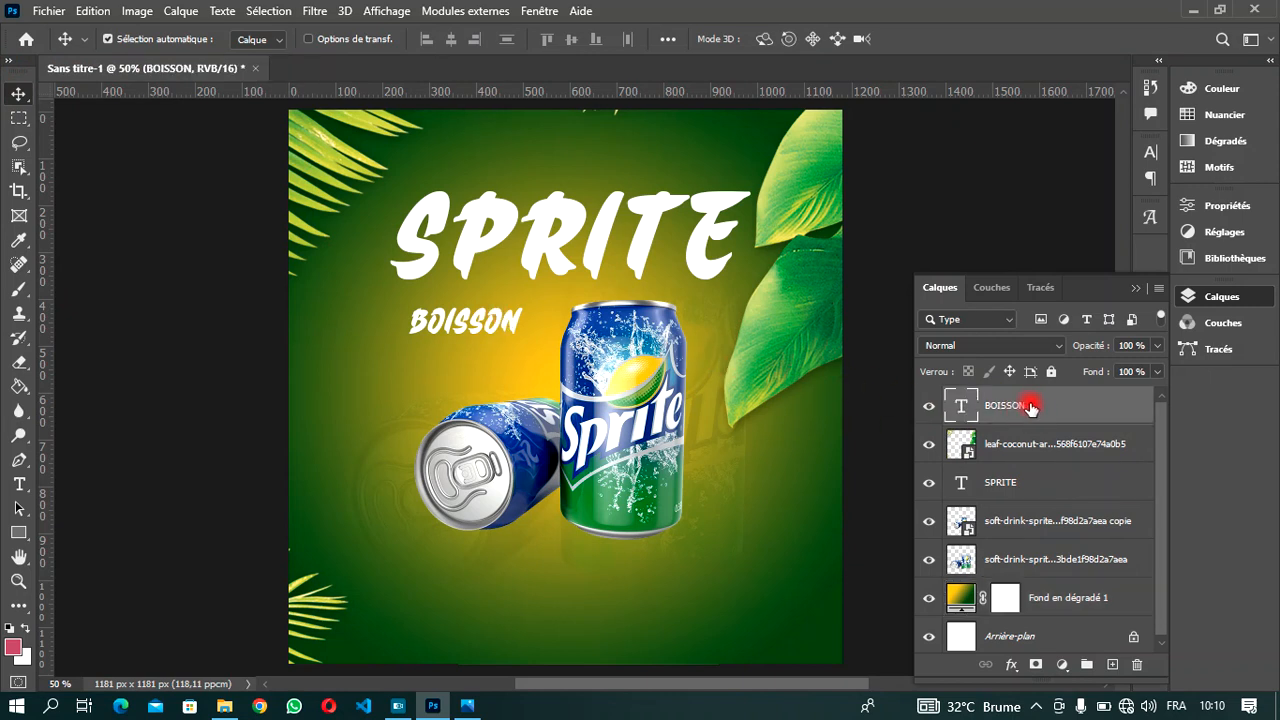
pyautogui.rightClick(1058, 418)
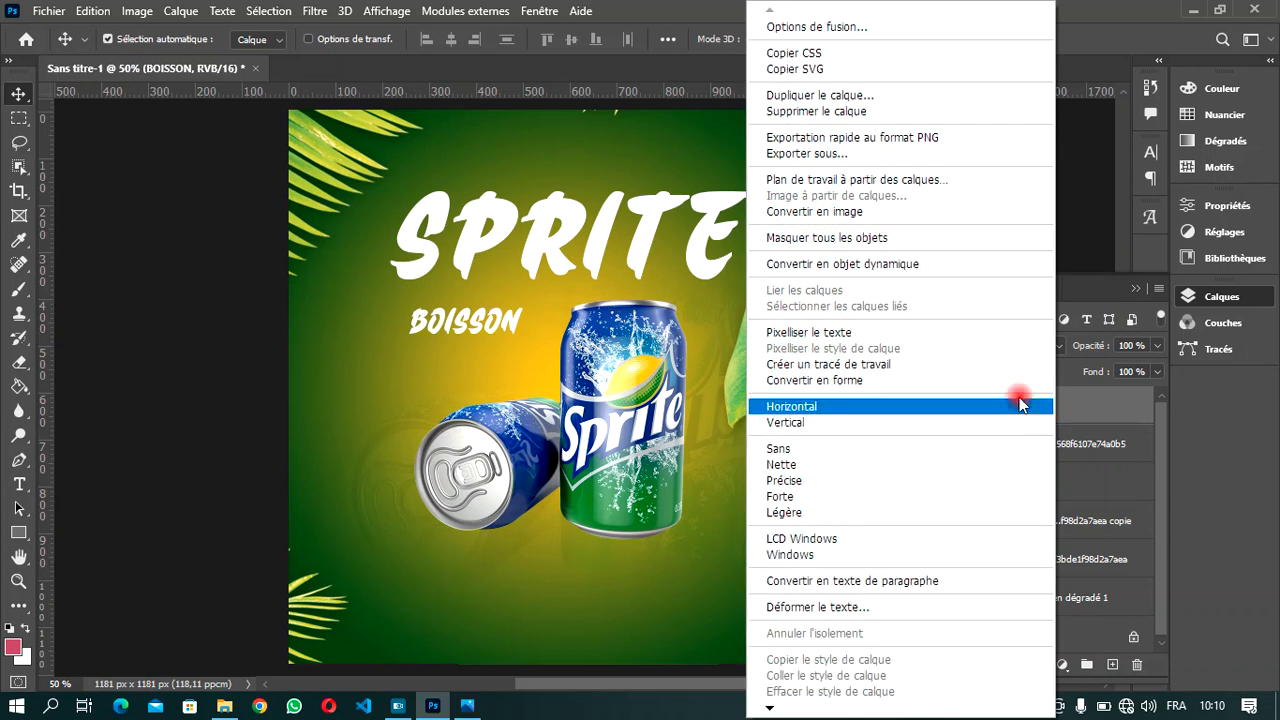
pyautogui.click(842, 380)
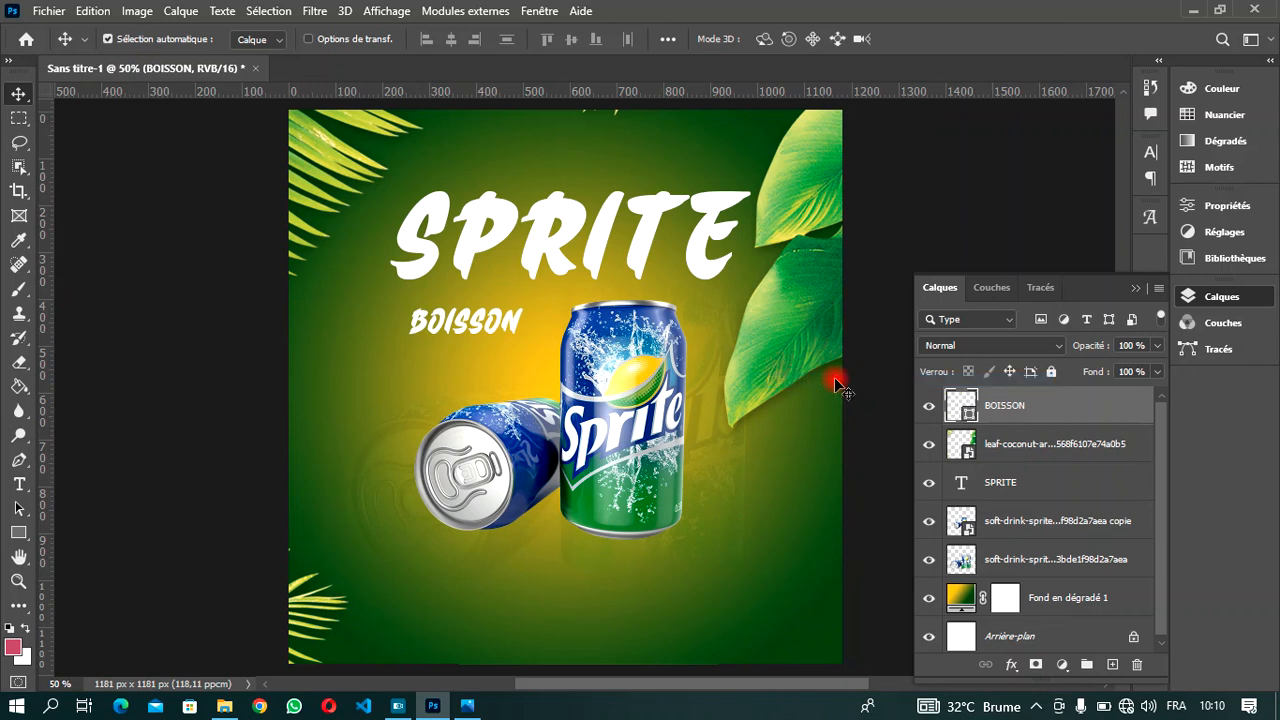
# Remove the BOISSON shape's fill and give it a white 3 px stroke.
pyautogui.click(14, 534)
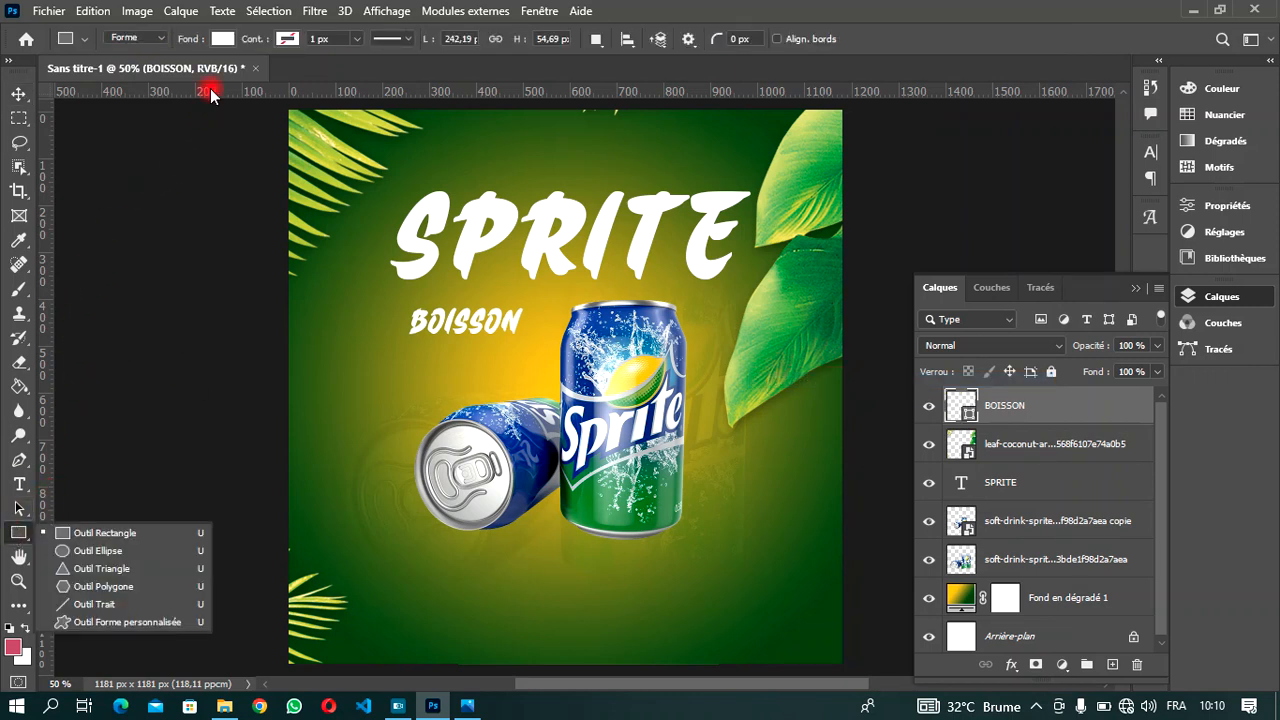
pyautogui.click(220, 39)
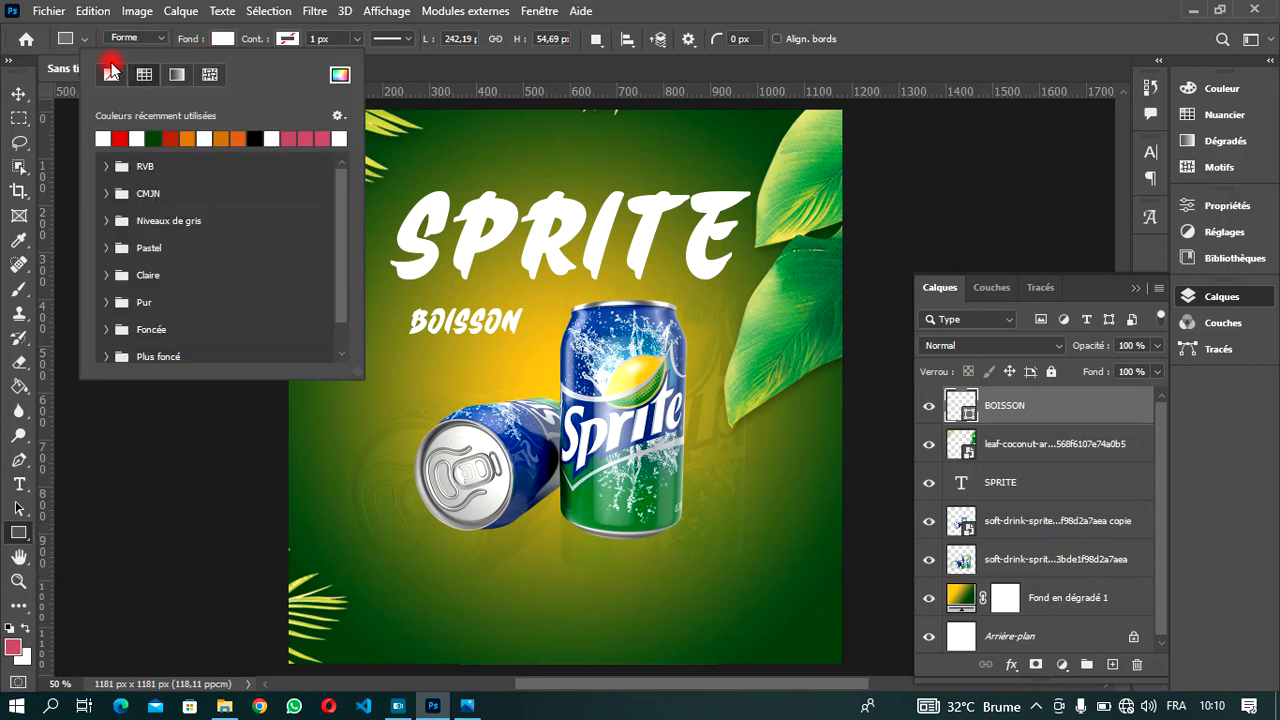
pyautogui.click(95, 75)
pyautogui.click(296, 42)
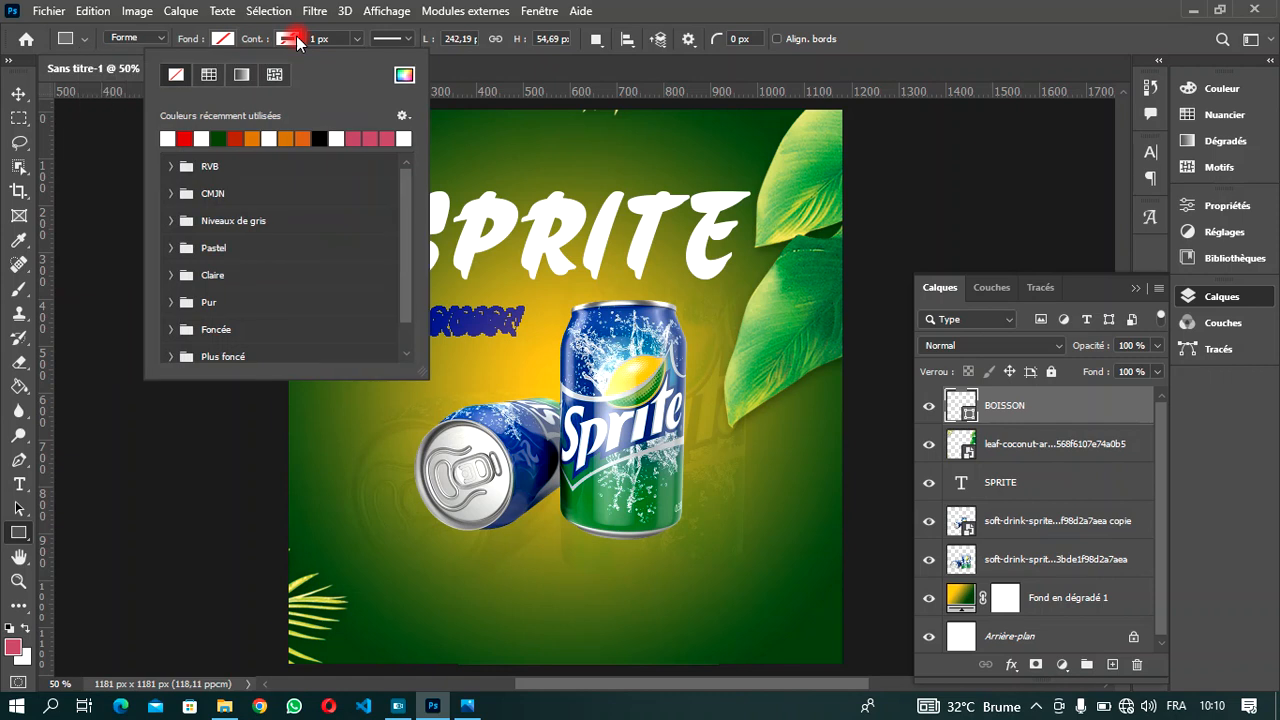
pyautogui.click(167, 134)
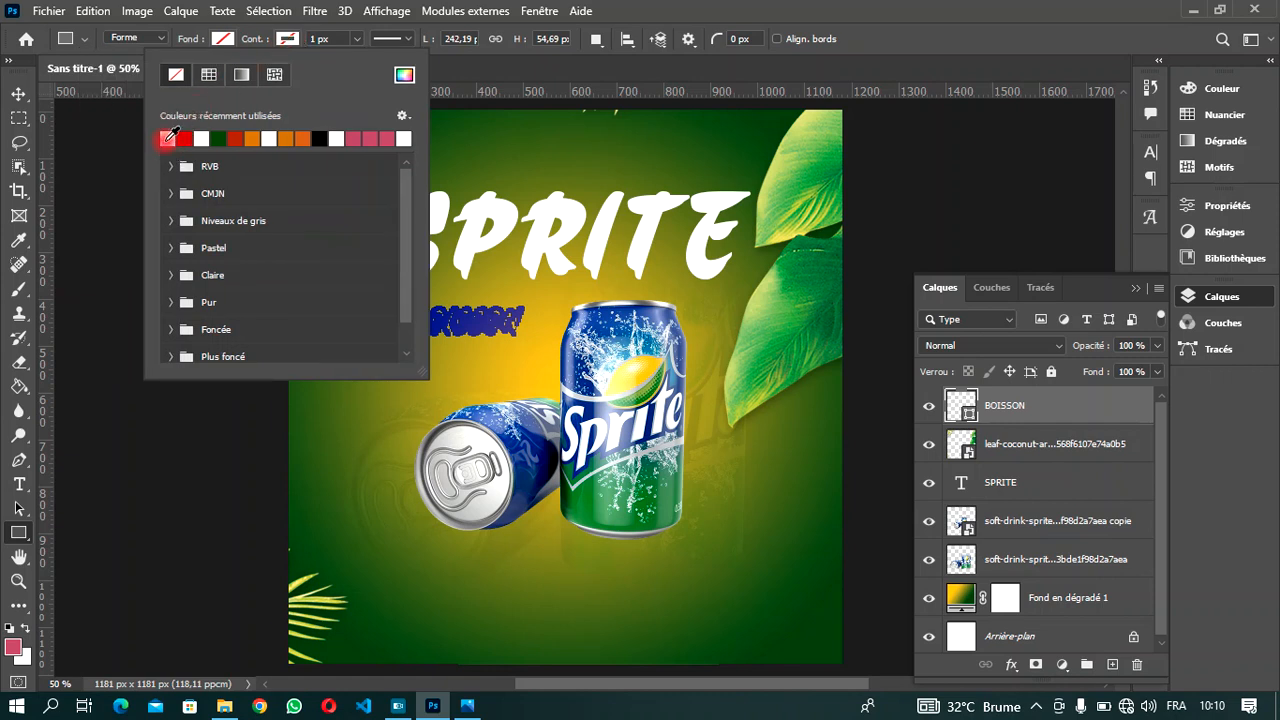
pyautogui.click(316, 40)
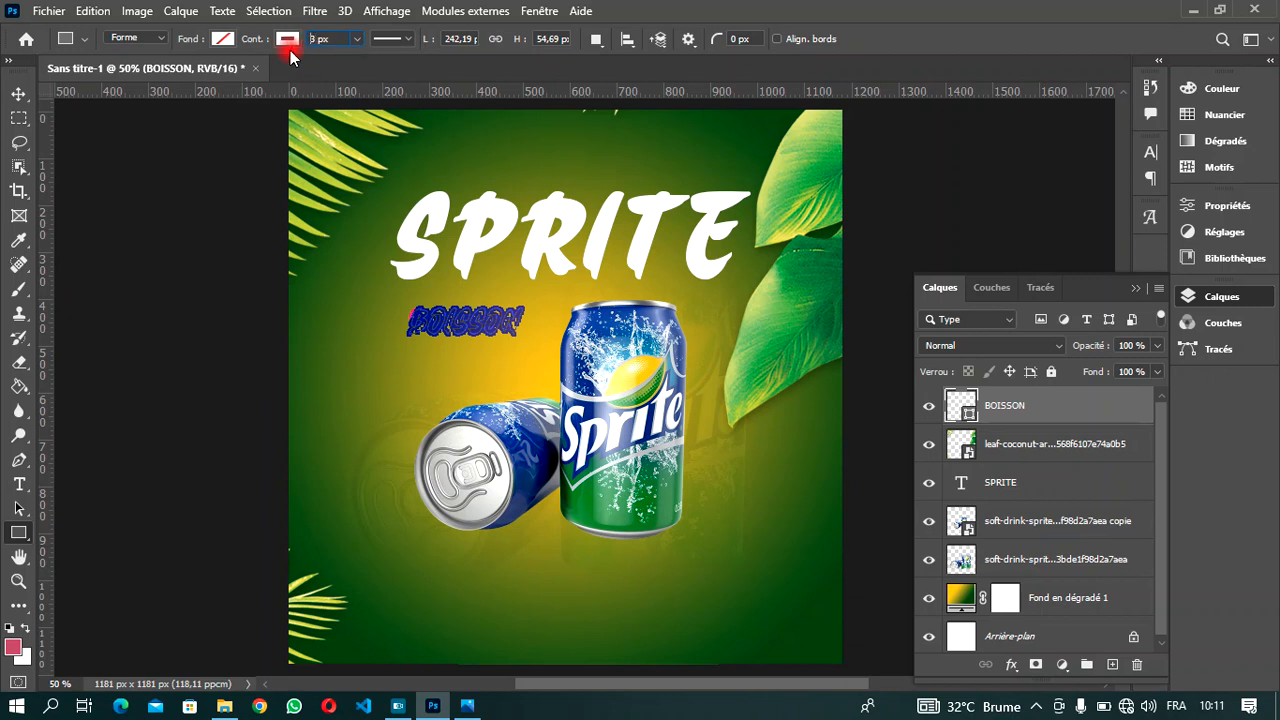
pyautogui.press('Return')
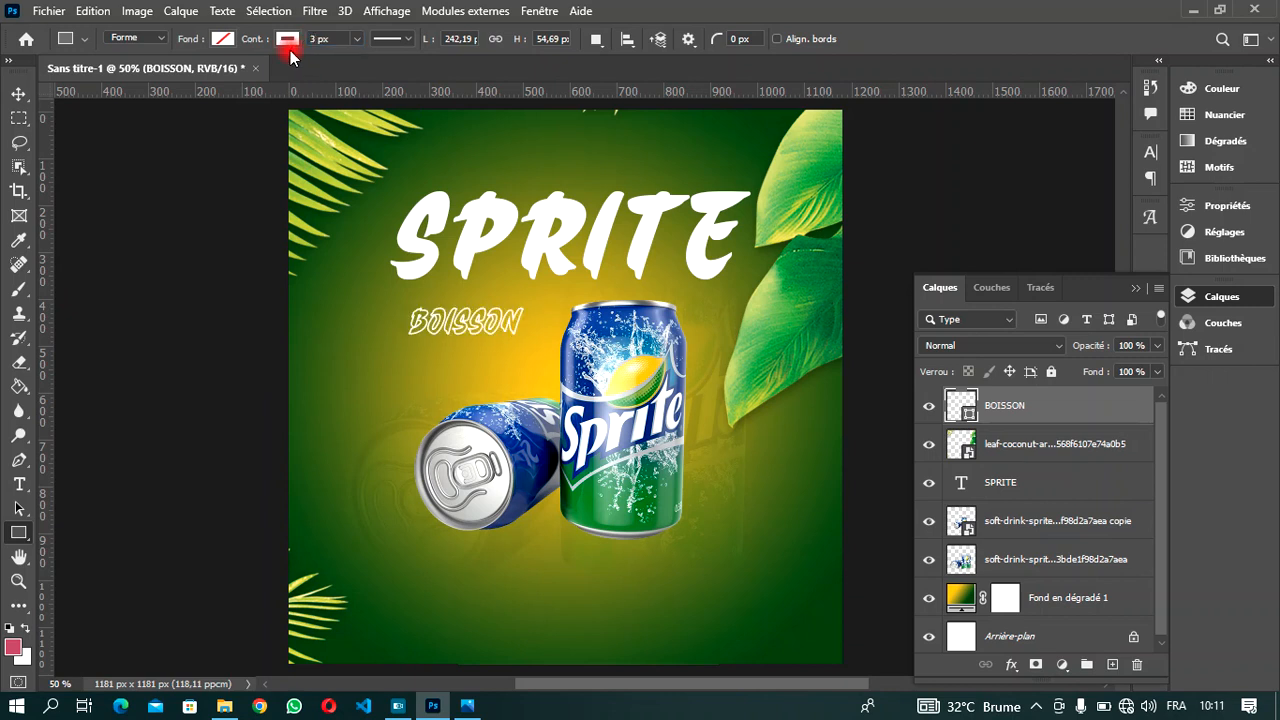
# Move the outlined BOISSON layer up and slightly right so it sits just beneath the SPRITE title.
pyautogui.click(18, 92)
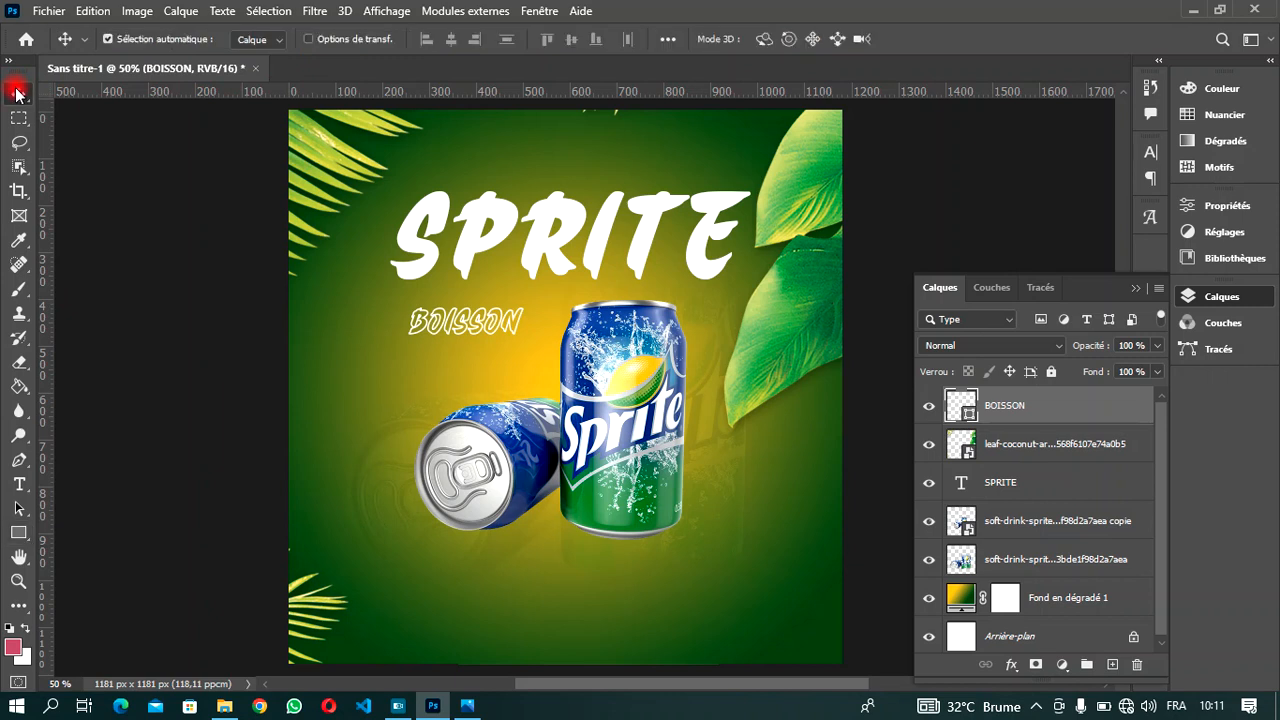
pyautogui.click(437, 316)
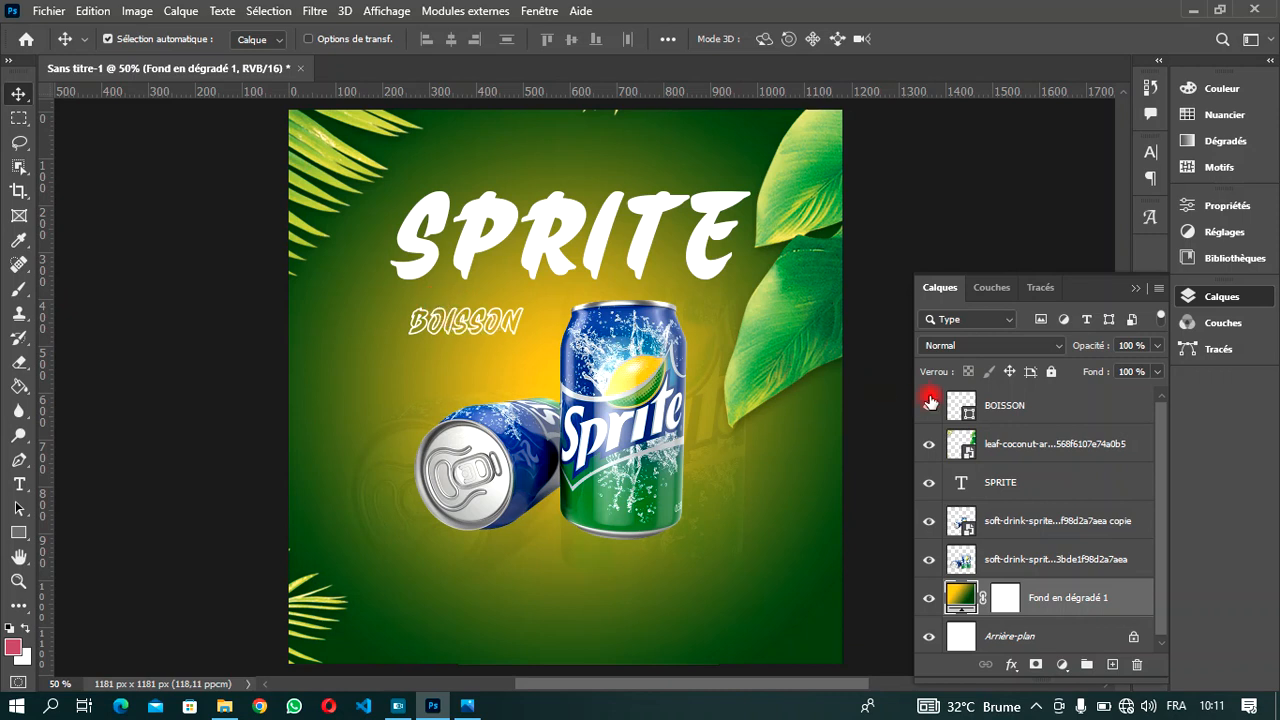
pyautogui.click(1003, 417)
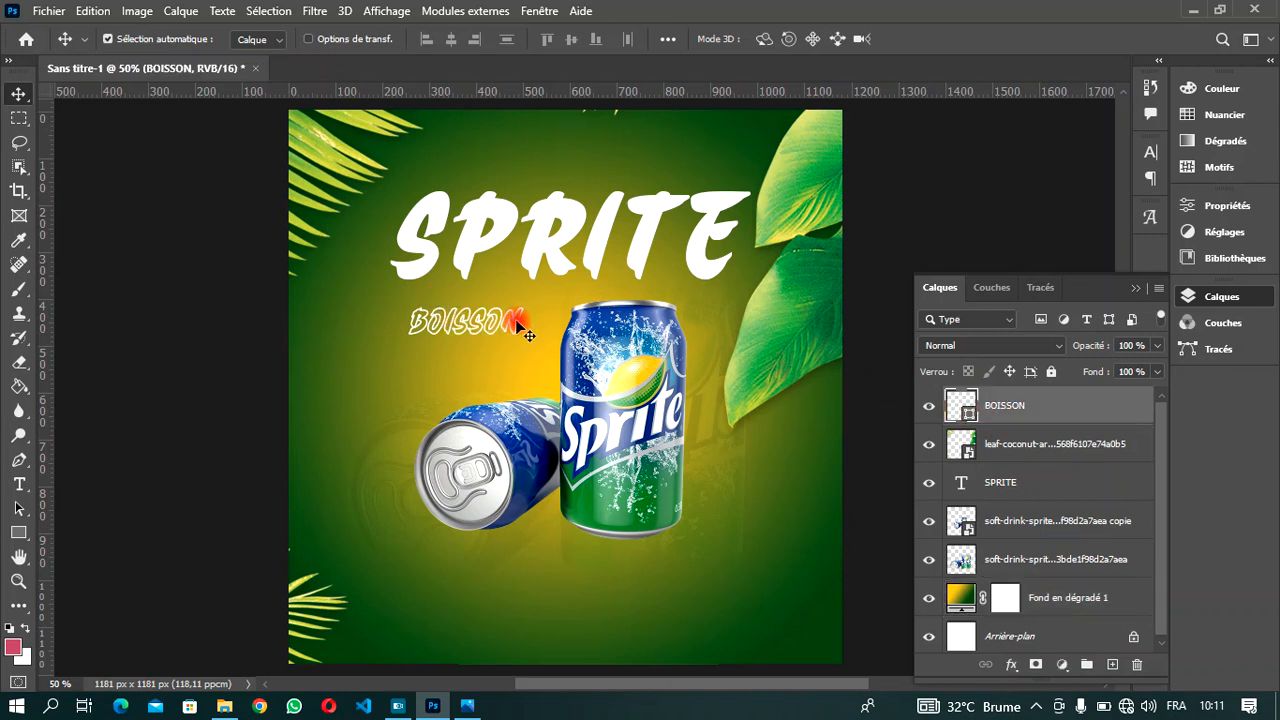
pyautogui.moveTo(517, 318)
pyautogui.mouseDown()
pyautogui.moveTo(530, 303)
pyautogui.moveTo(517, 306)
pyautogui.moveTo(527, 318)
pyautogui.moveTo(513, 302)
pyautogui.mouseUp()
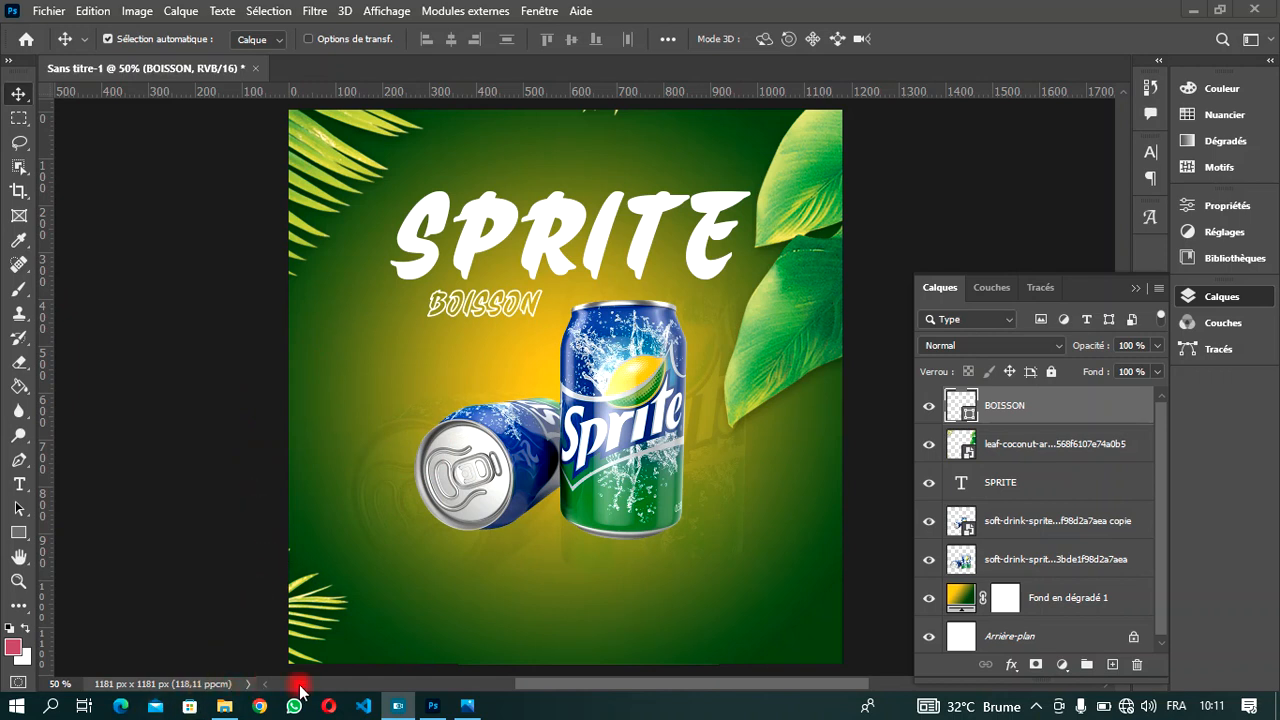
# Switch to File Explorer and open the SHOPPING folder inside DESIGN on drive JMK (E:).
pyautogui.click(226, 704)
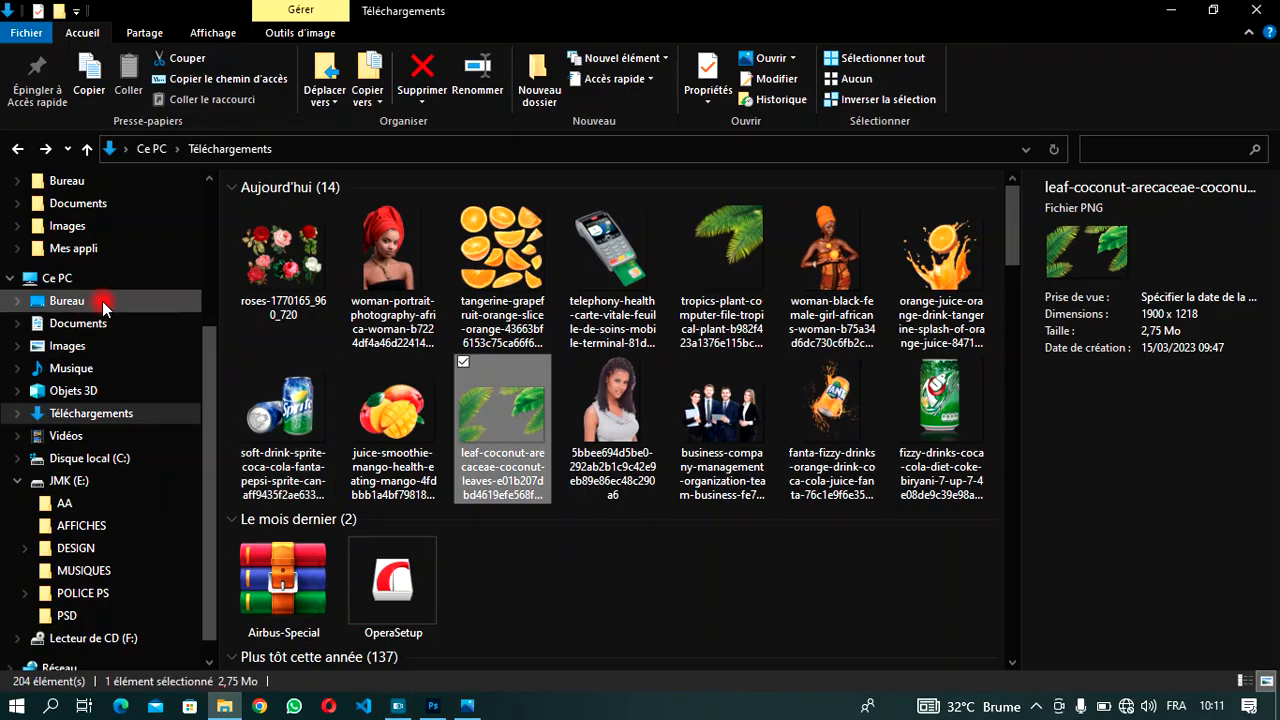
pyautogui.click(97, 505)
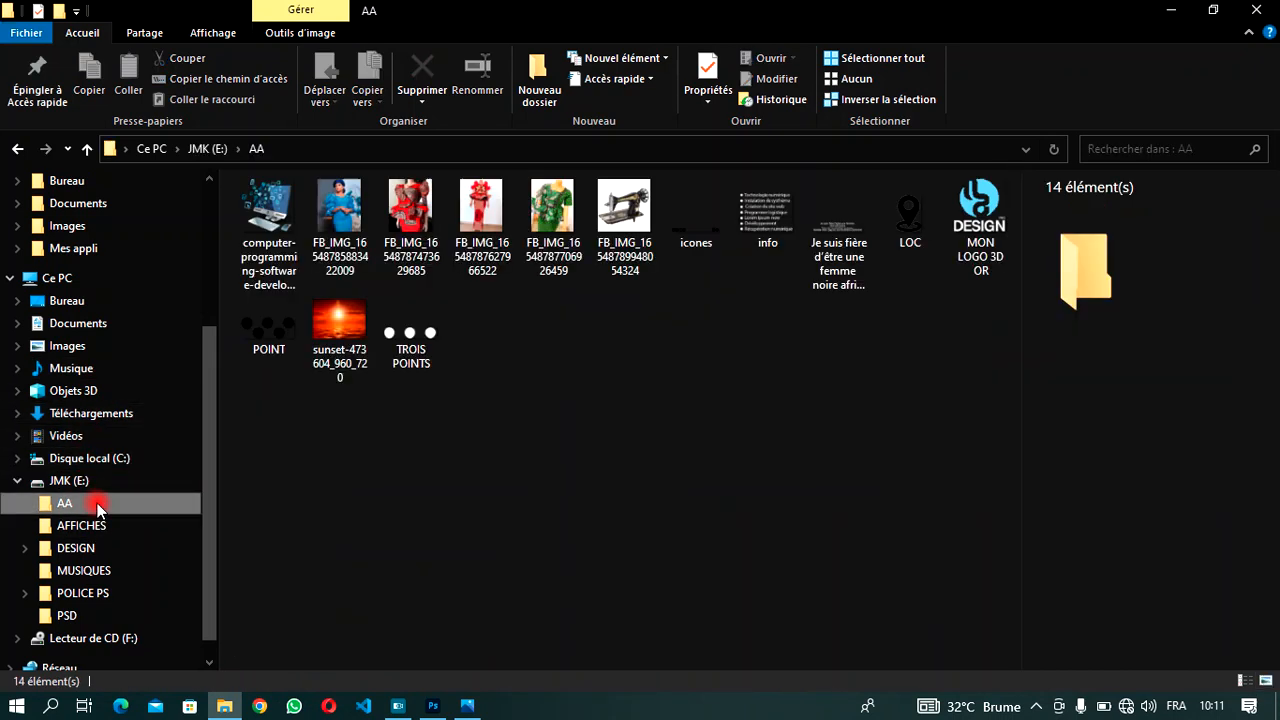
pyautogui.click(87, 557)
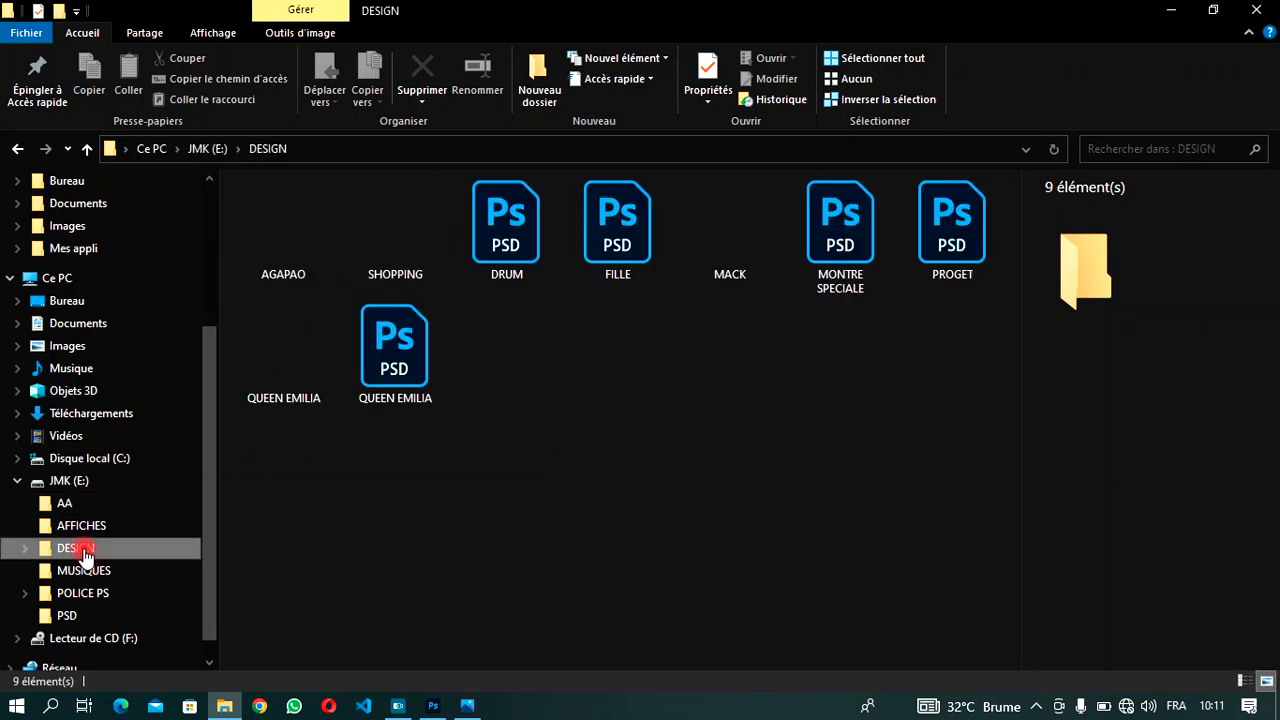
pyautogui.doubleClick(278, 246)
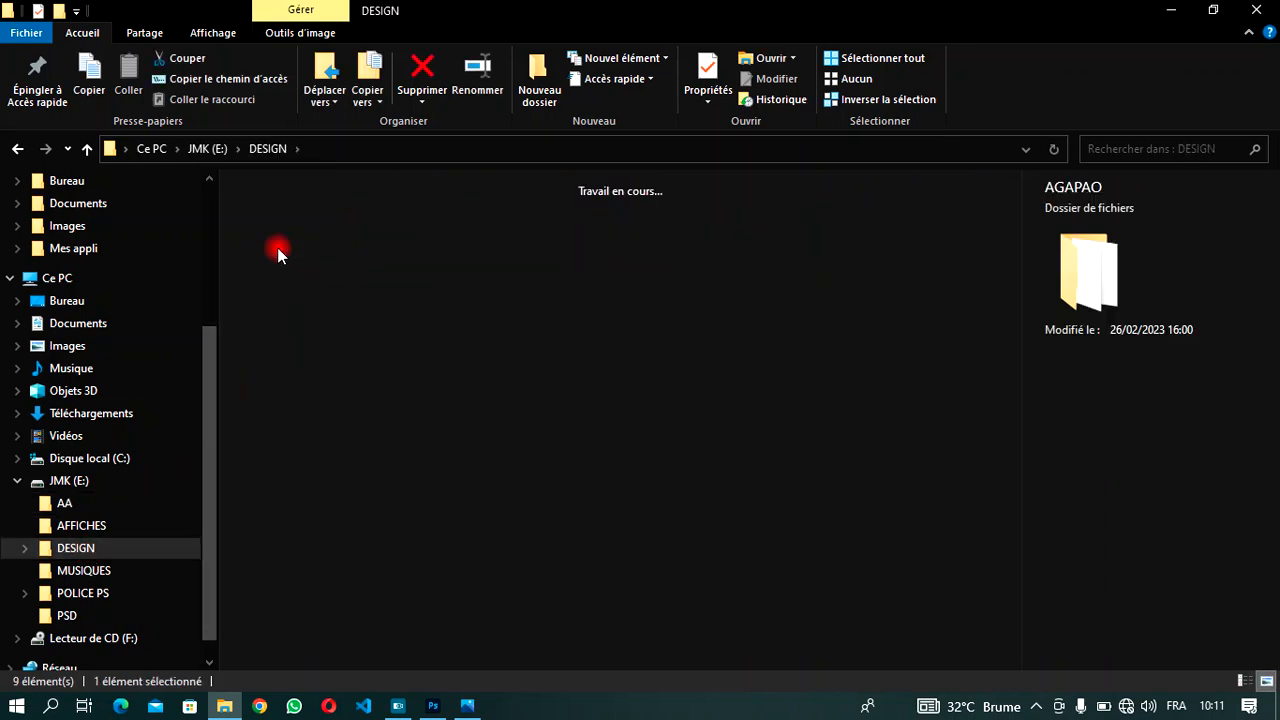
pyautogui.hotkey('alt', 'Left')
pyautogui.click(376, 248)
pyautogui.doubleClick(377, 248)
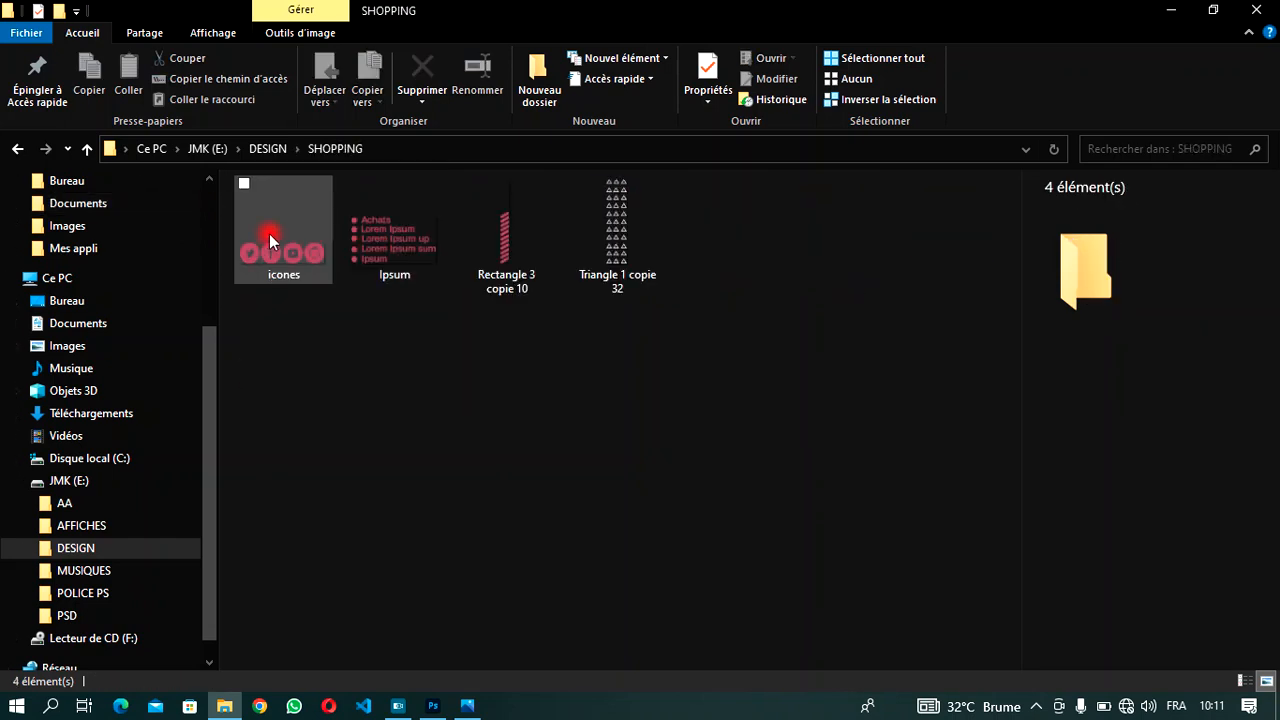
# Place the Triangle 1 copie 32 image in the flyer and move it near the left edge, at about X 82.5 px, Y 651 px.
pyautogui.click(593, 250)
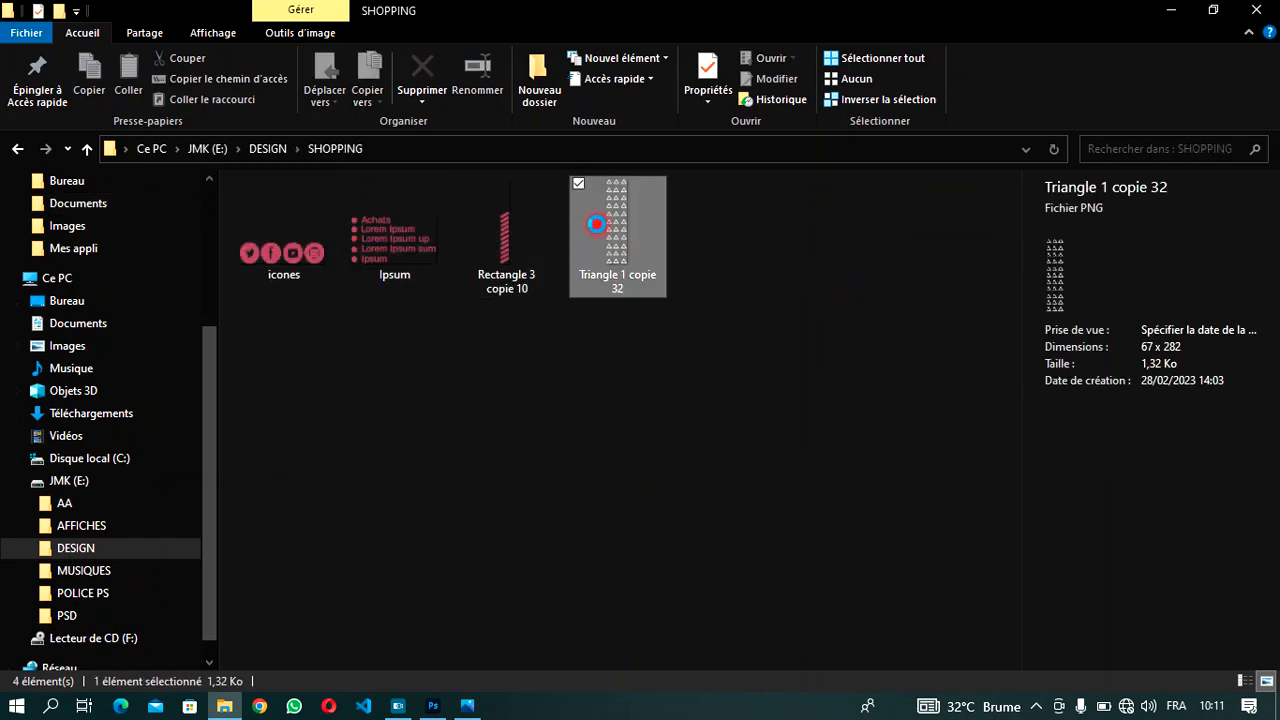
pyautogui.moveTo(617, 234); pyautogui.dragTo(370, 467)
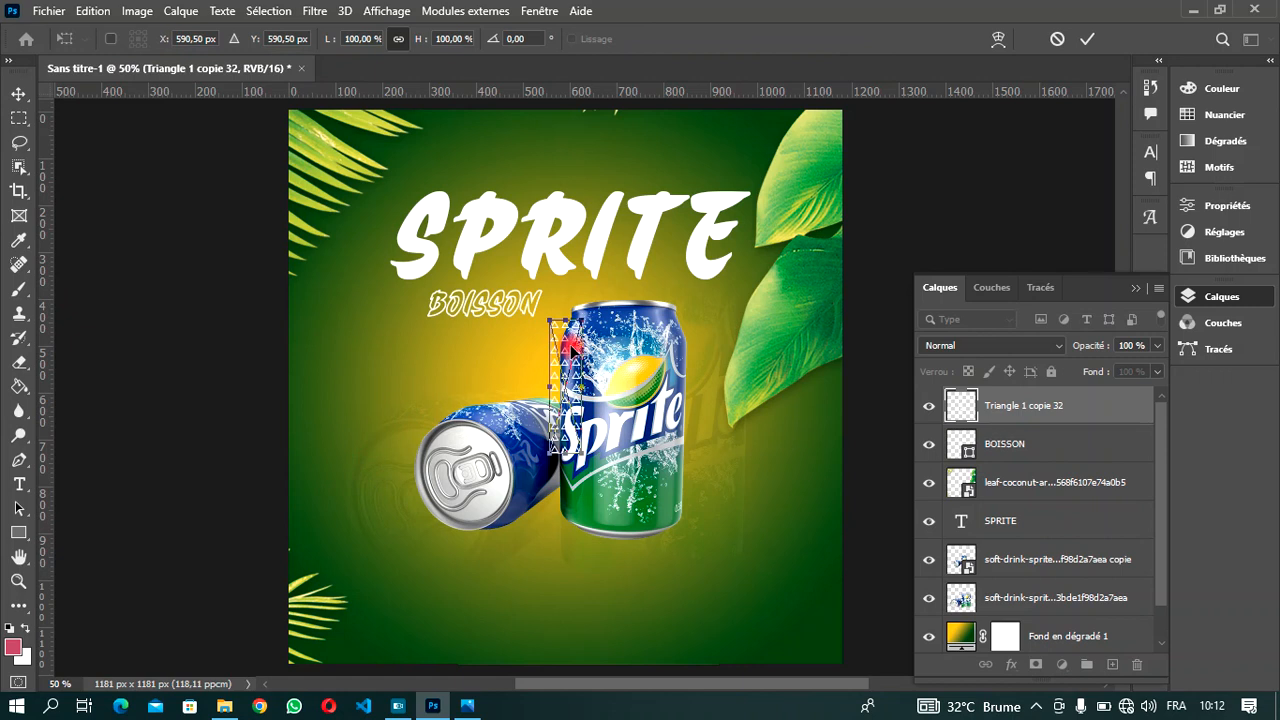
pyautogui.moveTo(577, 372); pyautogui.dragTo(330, 400)
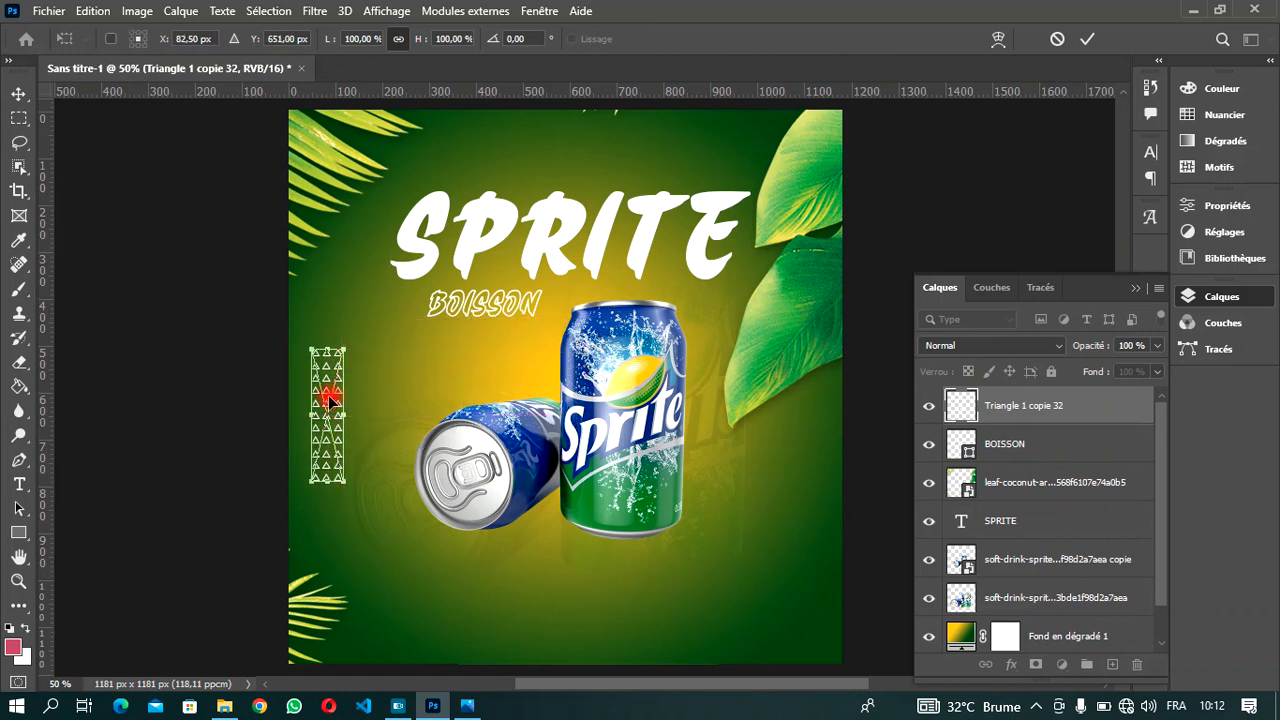
# Scale the triangle pattern non-proportionally to 73% width and 117% height, and commit the placement.
pyautogui.click(366, 38)
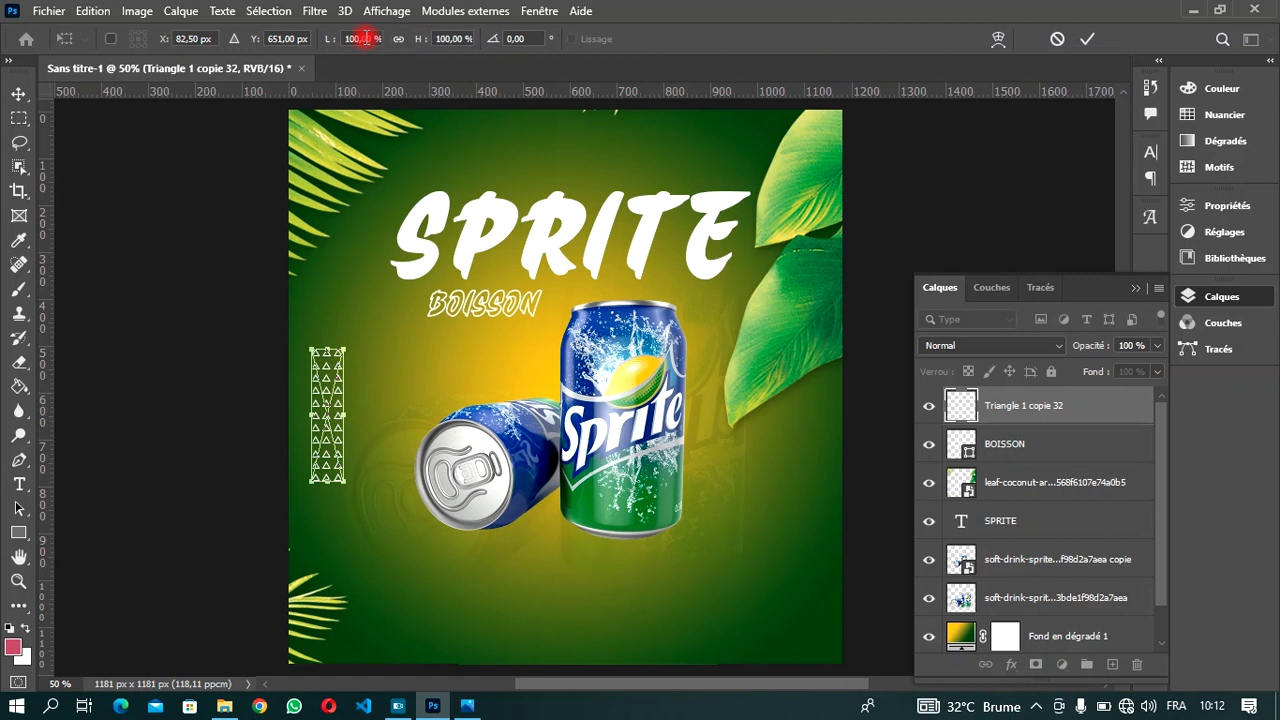
pyautogui.moveTo(324, 44); pyautogui.dragTo(297, 40)
pyautogui.click(299, 38)
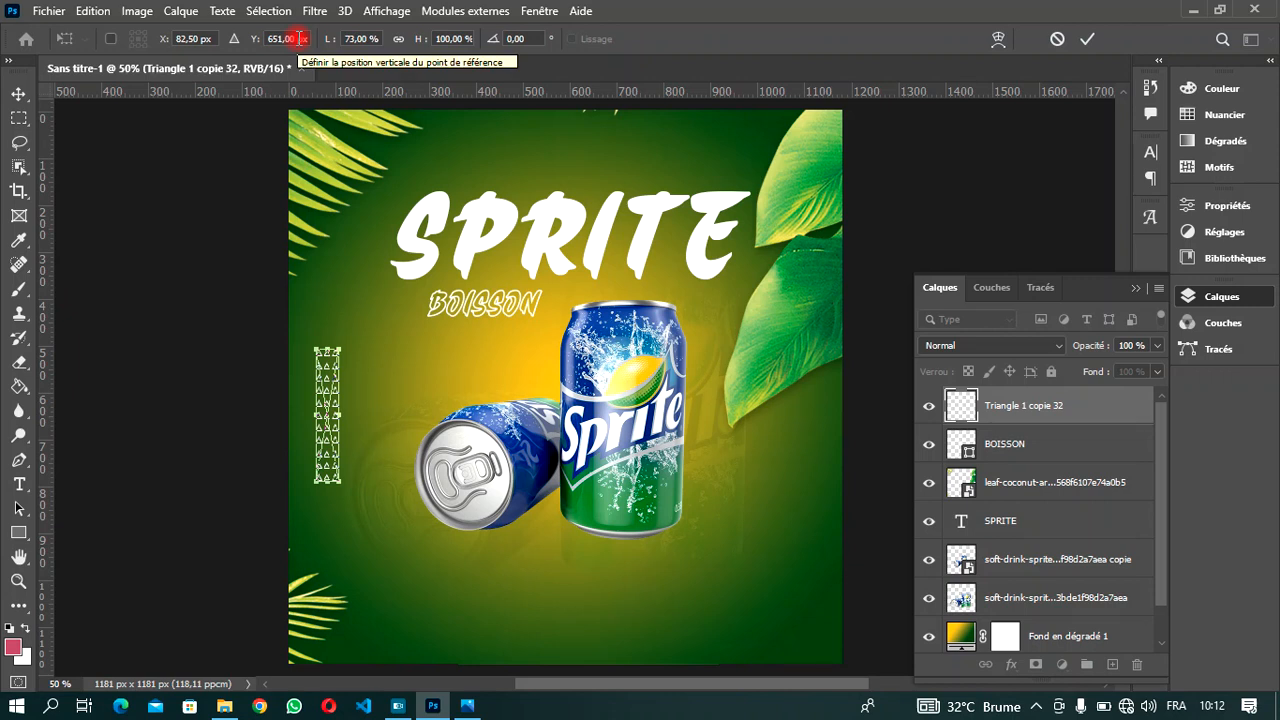
pyautogui.scroll(-1, 299, 39)
pyautogui.scroll(2, 299, 39)
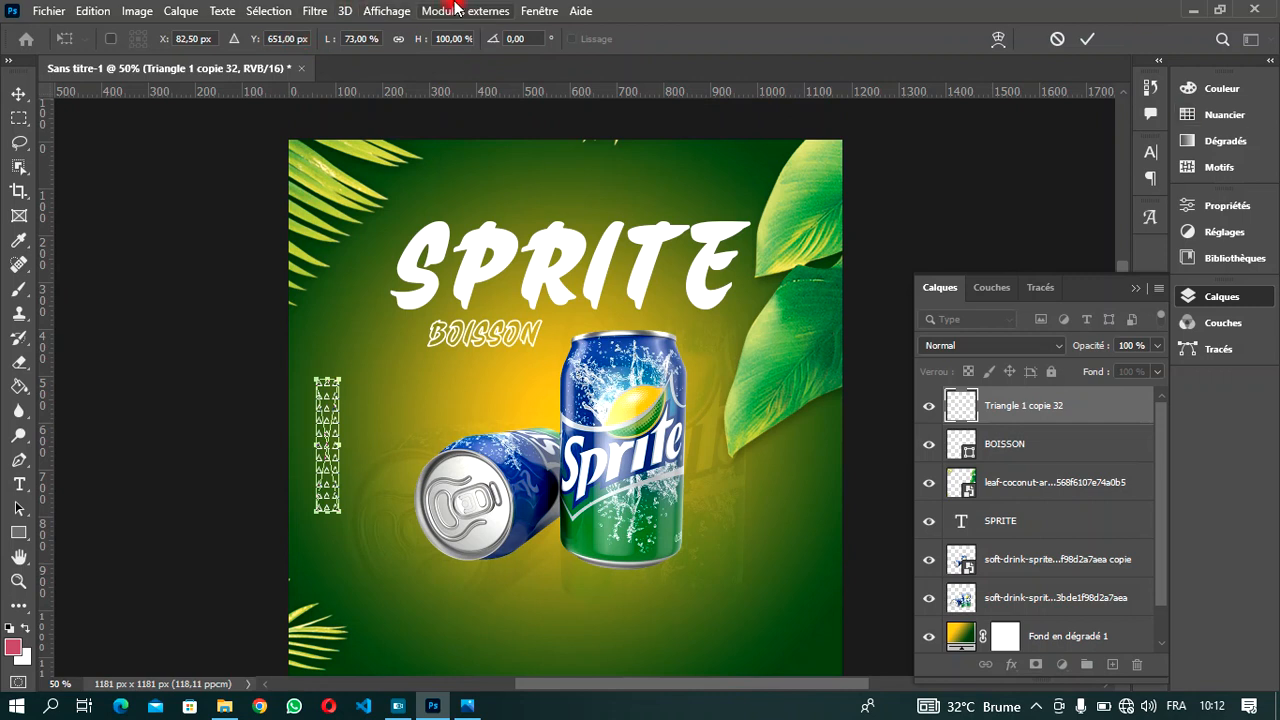
pyautogui.moveTo(418, 40); pyautogui.dragTo(428, 43)
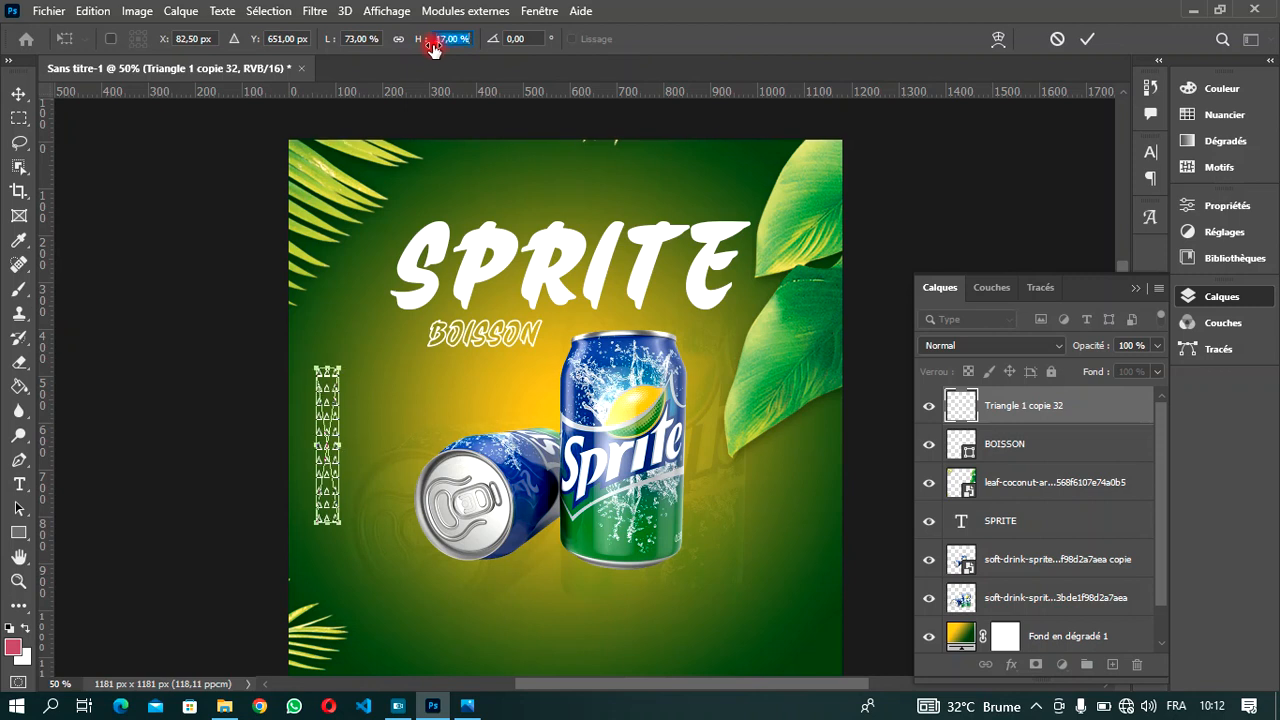
pyautogui.click(1091, 40)
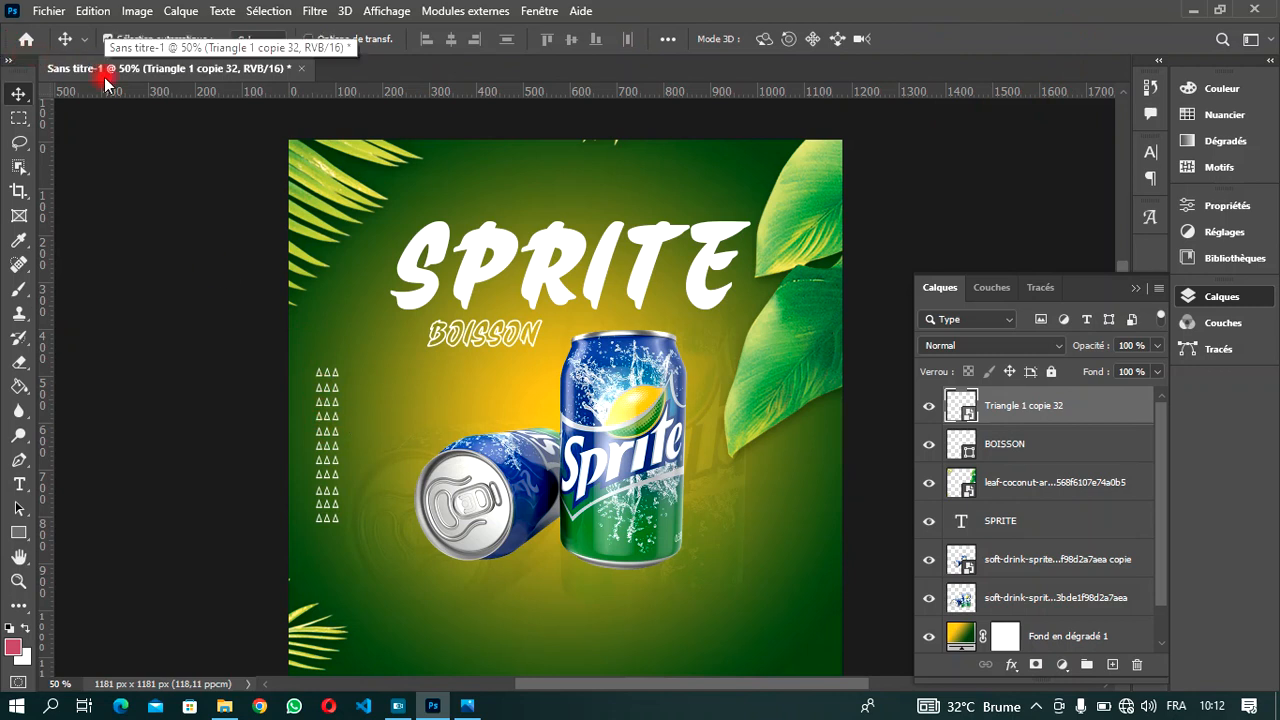
# Nudge the triangle pattern slightly up and to the left.
pyautogui.hotkey('shift', 'Up')
pyautogui.hotkey('shift', 'Up')
pyautogui.hotkey('shift', 'Left')
pyautogui.hotkey('shift', 'Left')
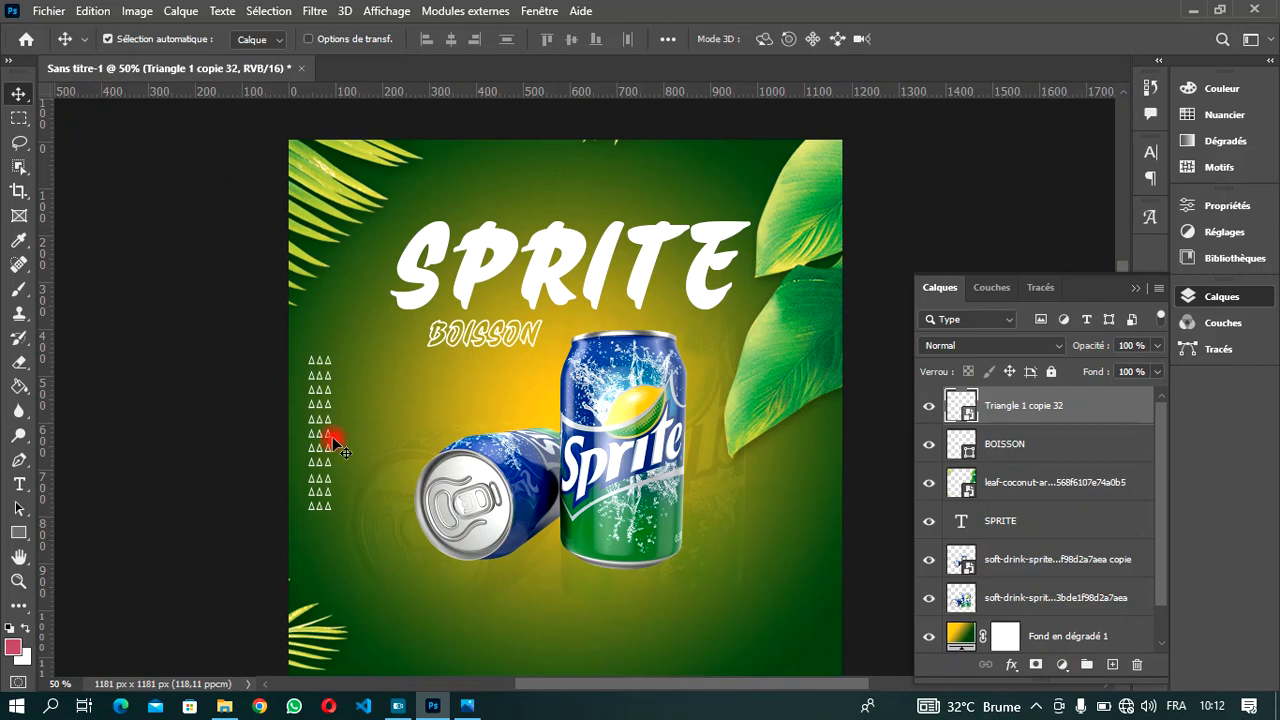
# Place the MON LOGO 3D OR image from the DESIGN drive folder AGAPAO and position it directly below the triangle pattern.
pyautogui.click(226, 706)
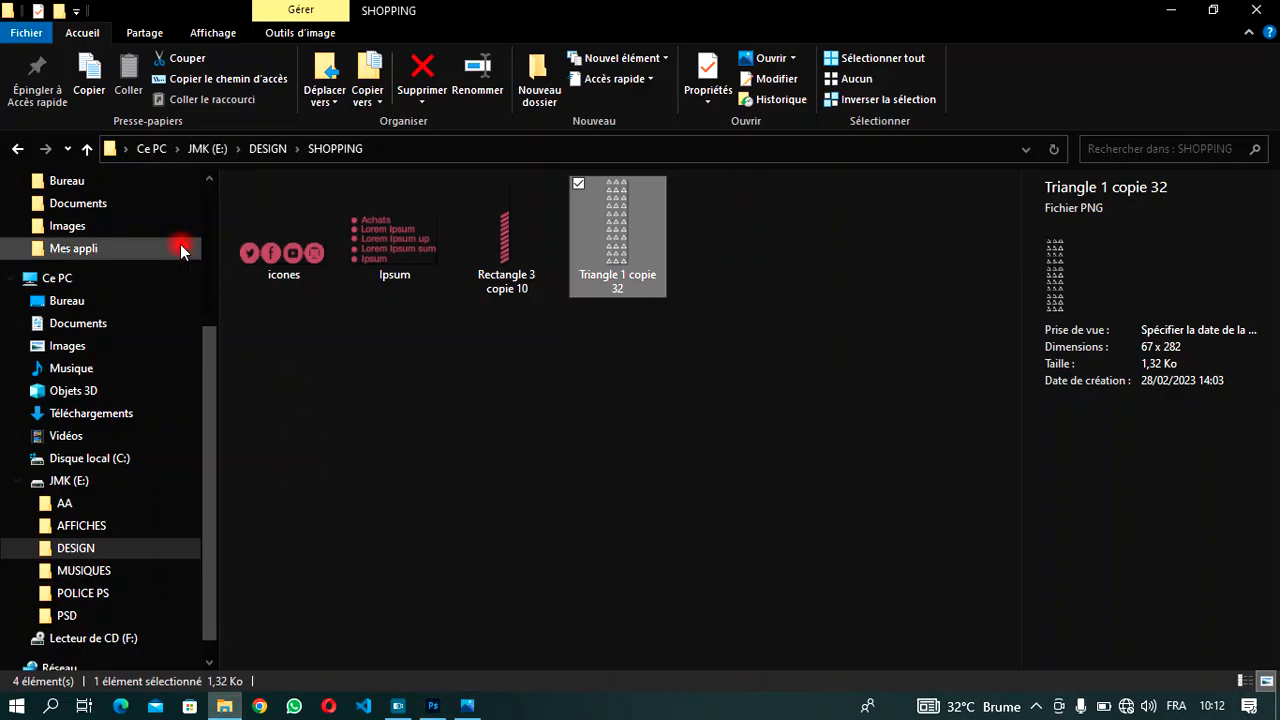
pyautogui.click(15, 150)
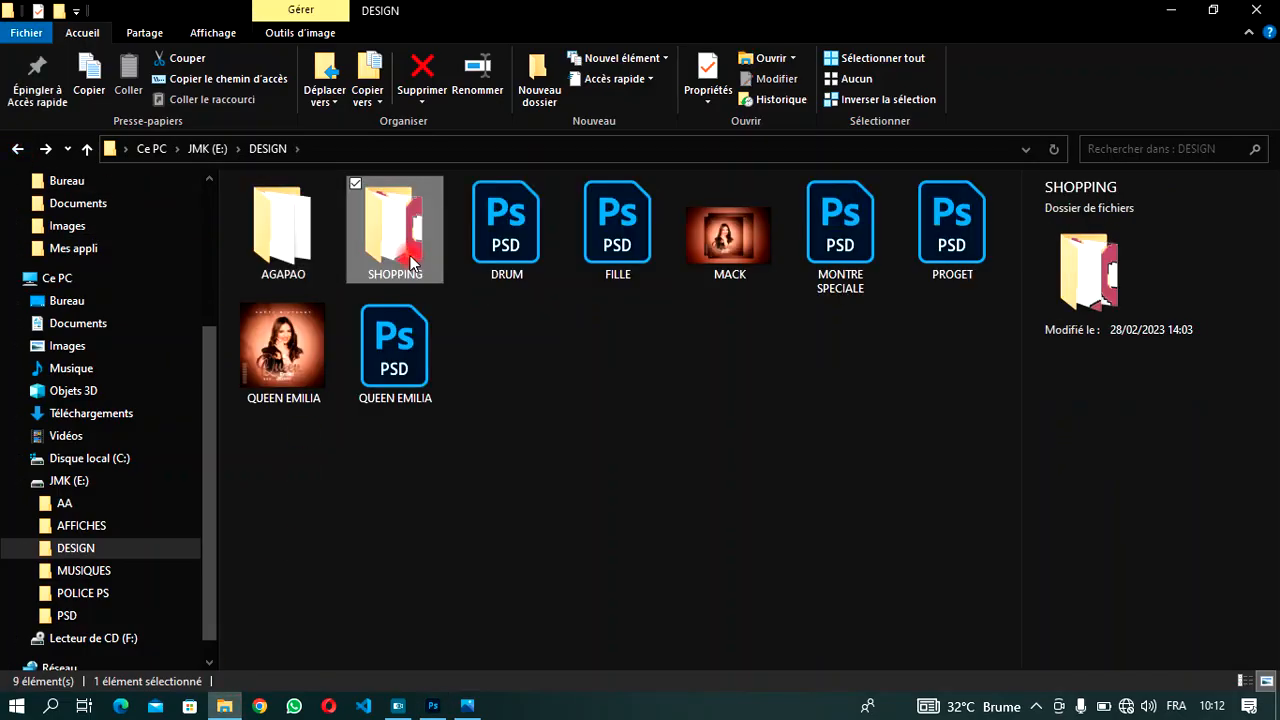
pyautogui.doubleClick(278, 229)
pyautogui.click(614, 251)
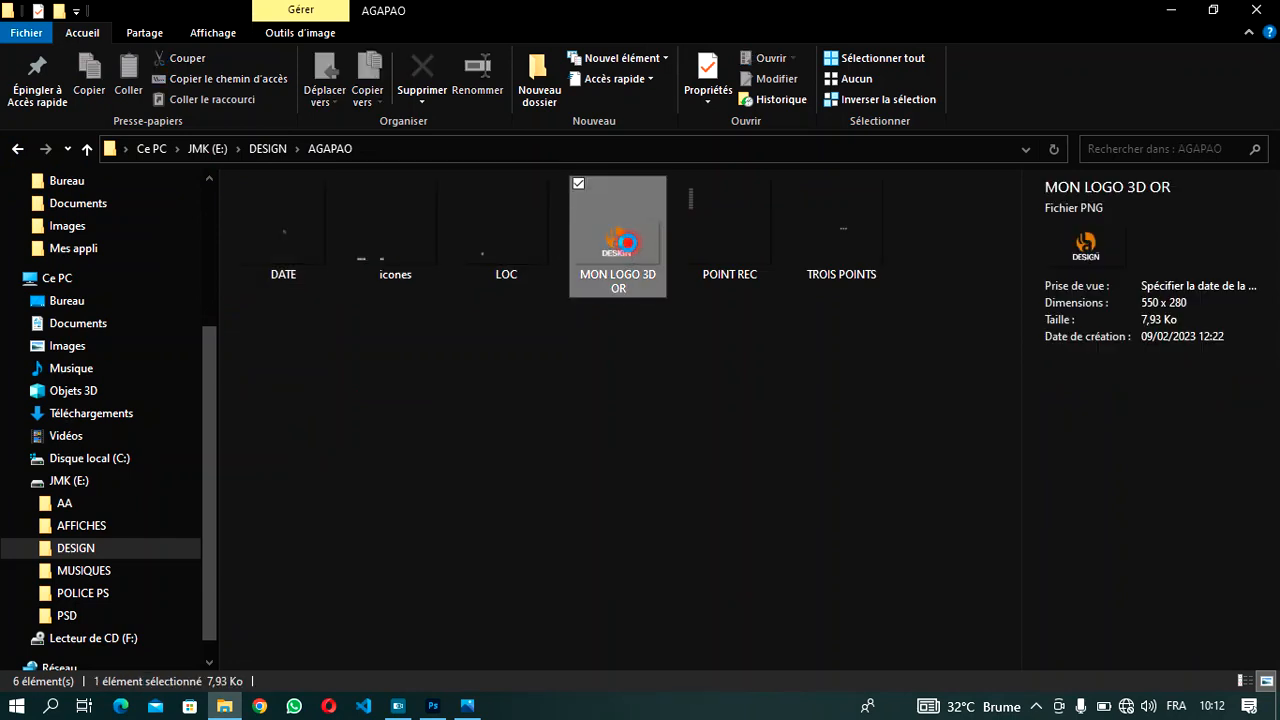
pyautogui.moveTo(618, 258); pyautogui.dragTo(387, 519)
pyautogui.moveTo(607, 420); pyautogui.dragTo(335, 544)
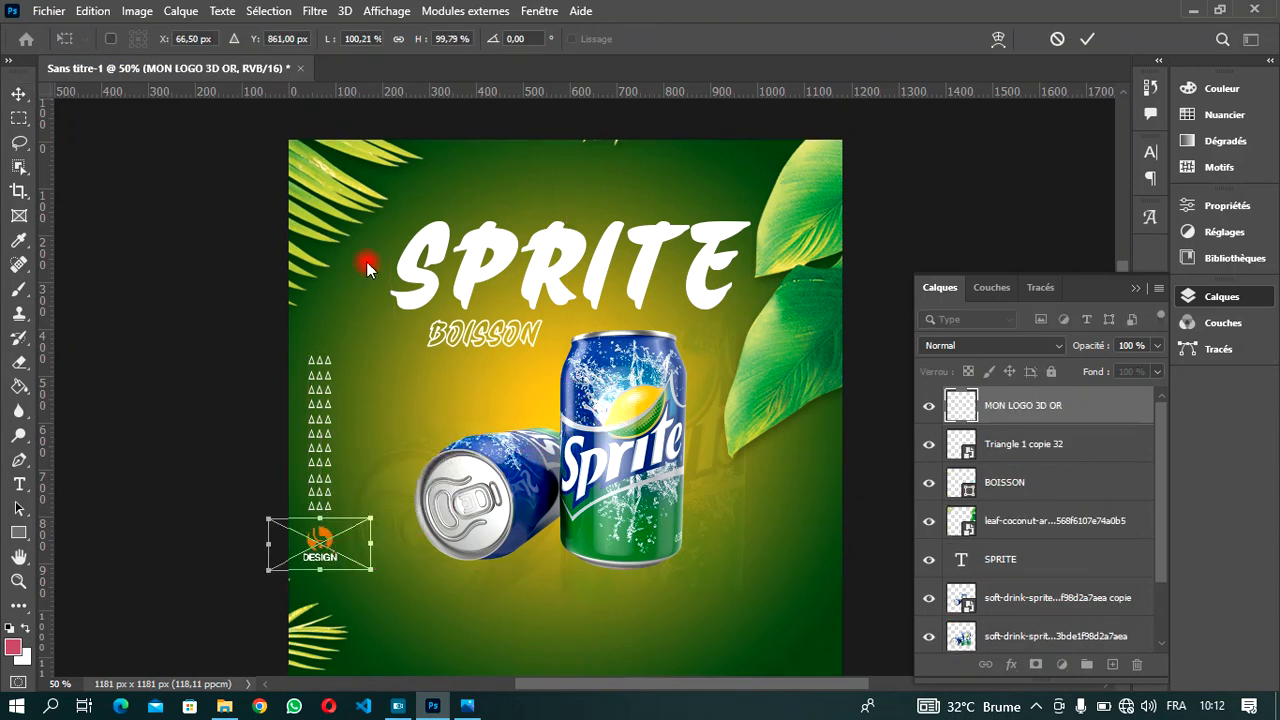
# Scale the placed logo down proportionally to 76.79% and commit the placement.
pyautogui.click(398, 38)
pyautogui.press('Down')
pyautogui.press('Down')
pyautogui.press('Down')
pyautogui.press('Down')
pyautogui.press('Down')
pyautogui.press('Down')
pyautogui.press('Down')
pyautogui.press('Down')
pyautogui.press('Down')
pyautogui.press('Down')
pyautogui.press('Down')
pyautogui.press('Down')
pyautogui.press('Down')
pyautogui.press('Down')
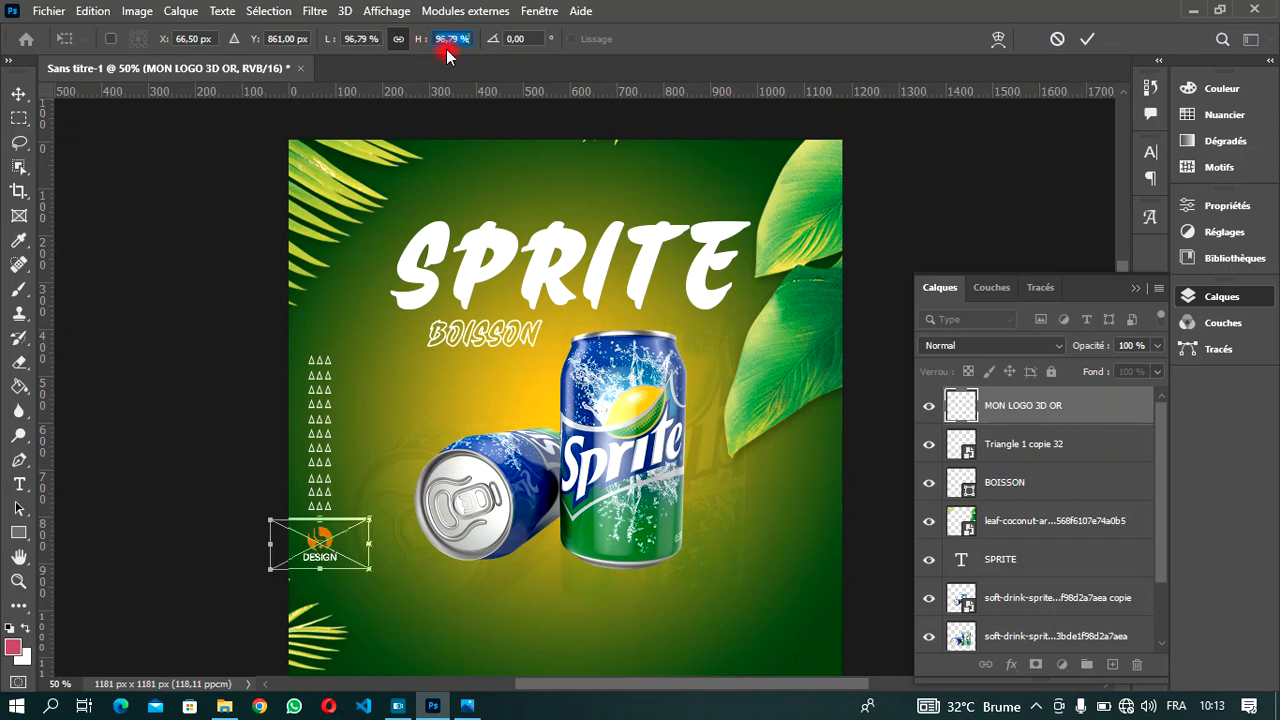
pyautogui.press('Down')
pyautogui.press('Down')
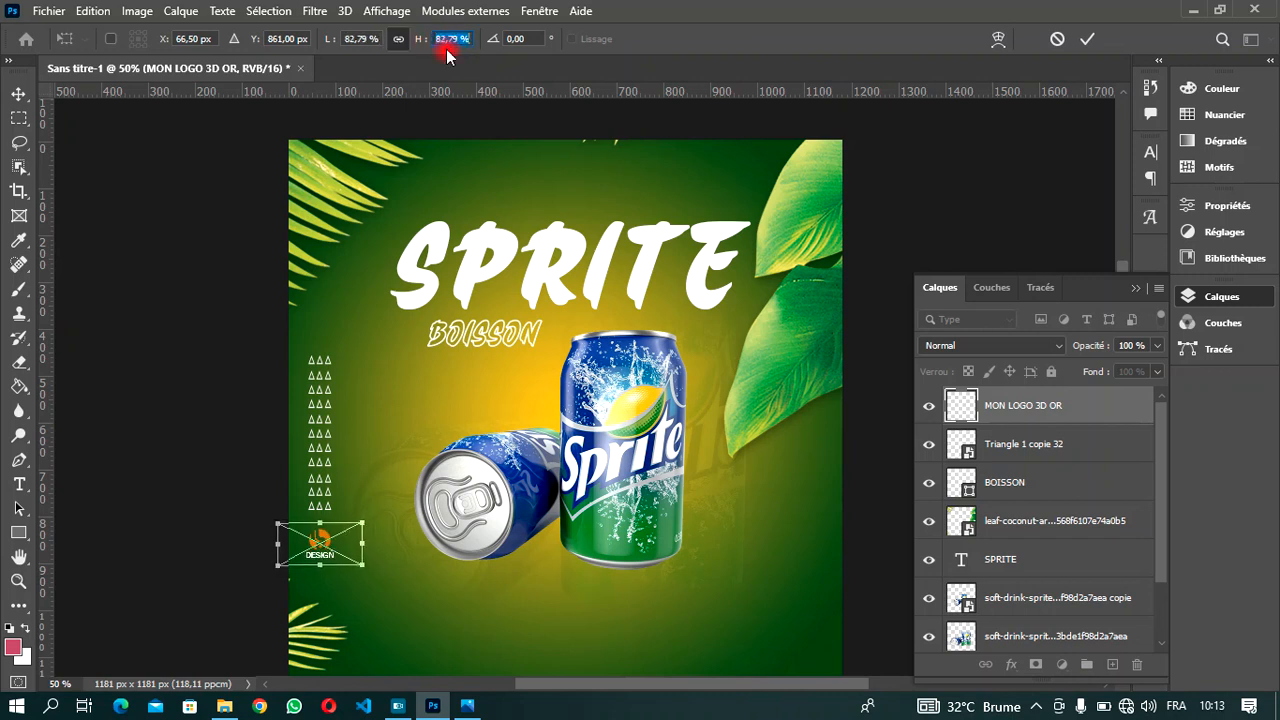
pyautogui.press('Down')
pyautogui.press('Down')
pyautogui.press('Down')
pyautogui.press('Down')
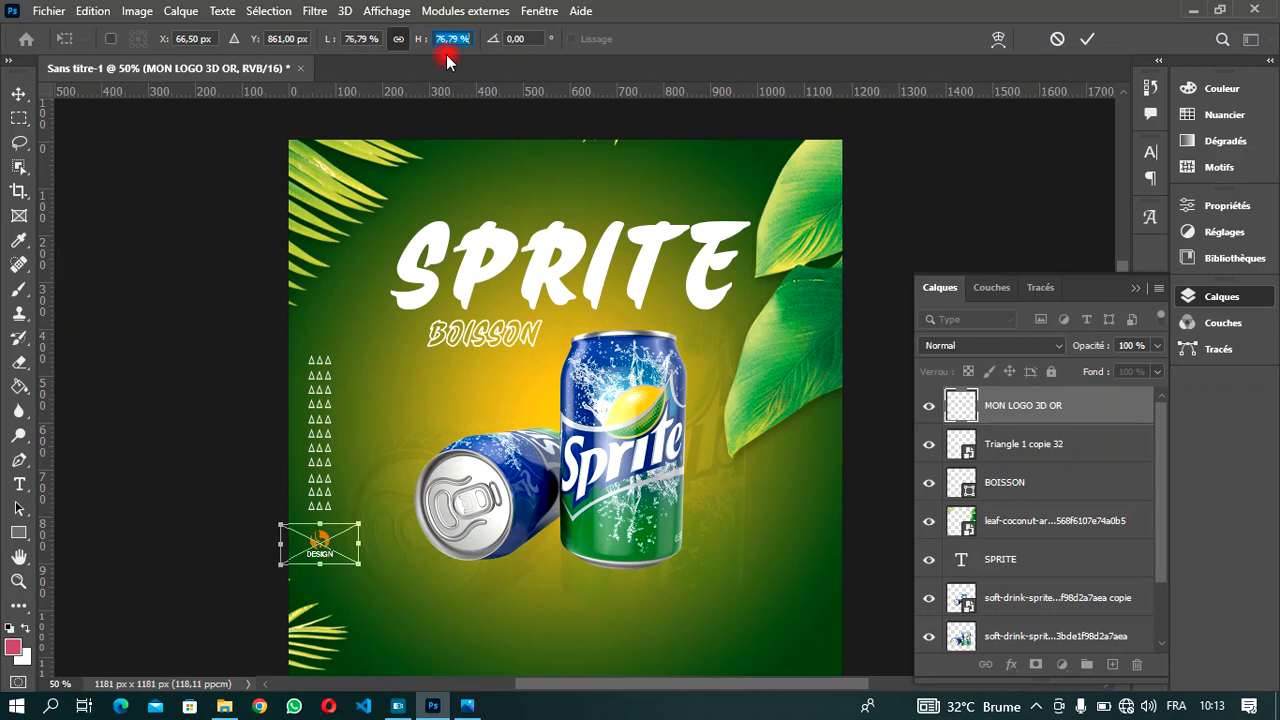
pyautogui.click(1093, 38)
# Shift the logo slightly upward, closer to the triangle pattern.
pyautogui.scroll(1, 690, 445)
pyautogui.scroll(-1, 690, 445)
pyautogui.scroll(-1, 690, 445)
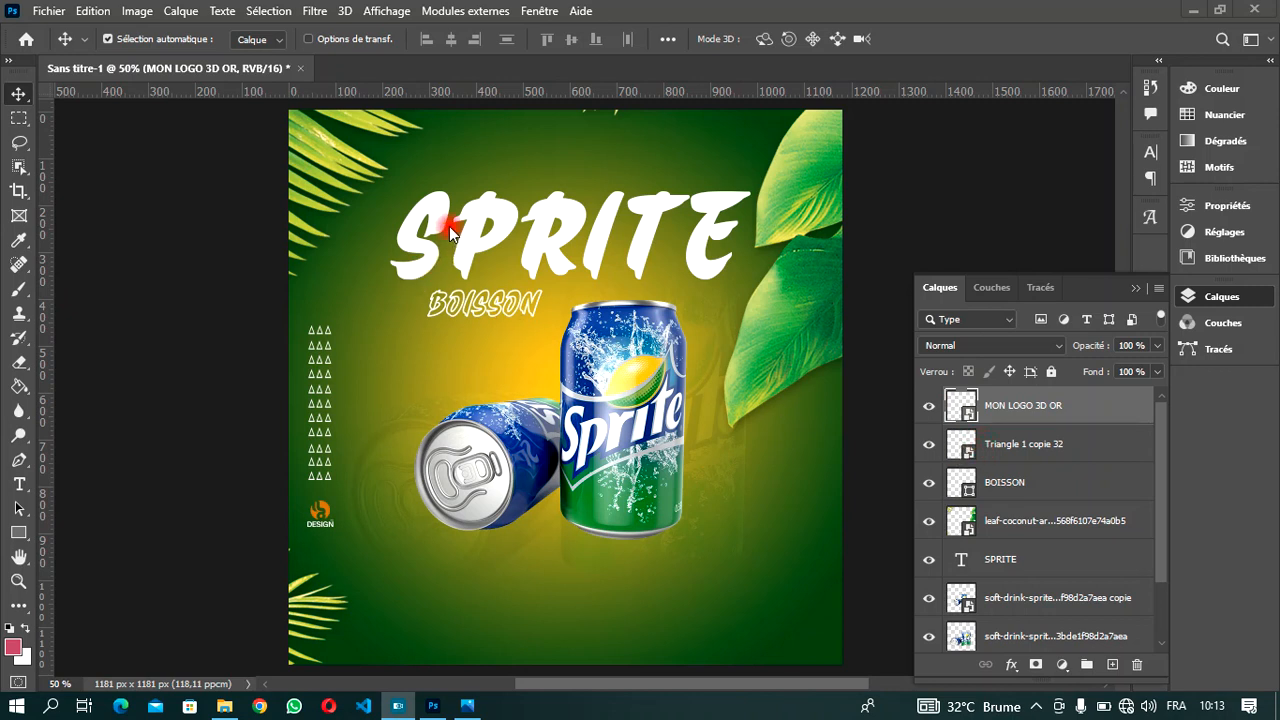
pyautogui.click(324, 515)
pyautogui.moveTo(320, 506); pyautogui.dragTo(317, 506)
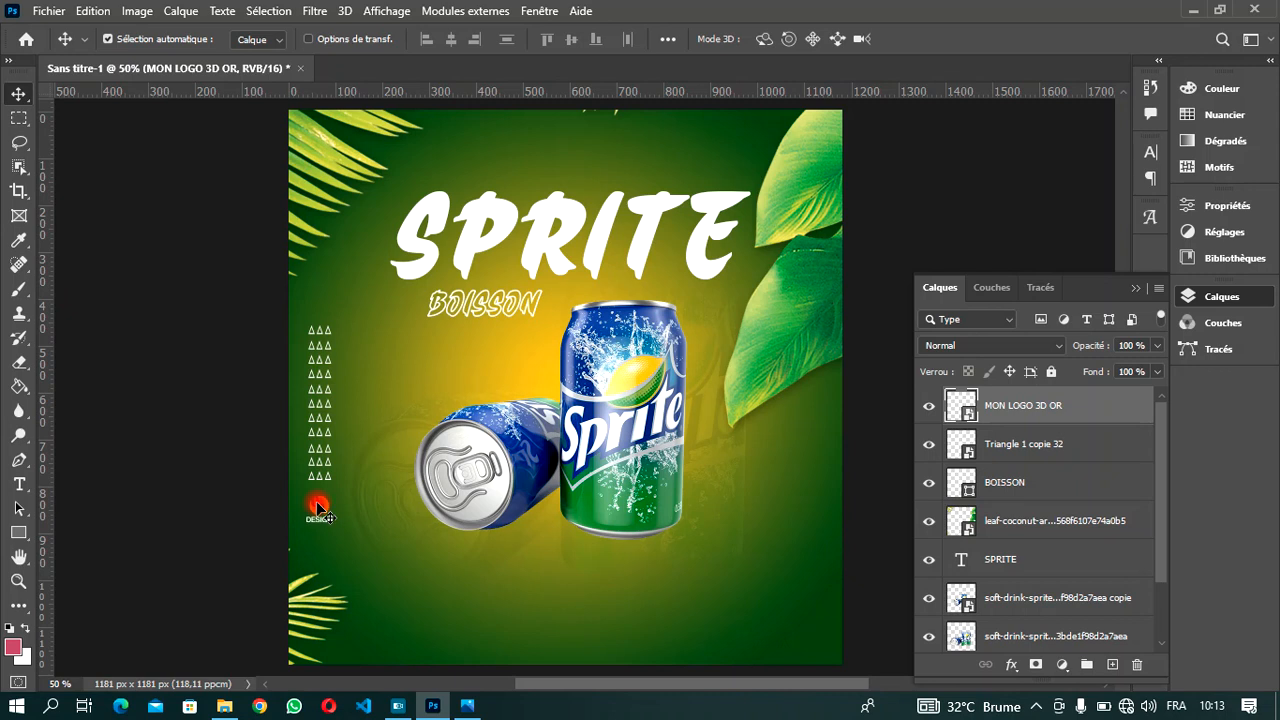
# Draw a rounded rectangle about 121 × 62 px with 30 px corner radius just below the lying can.
pyautogui.click(22, 533)
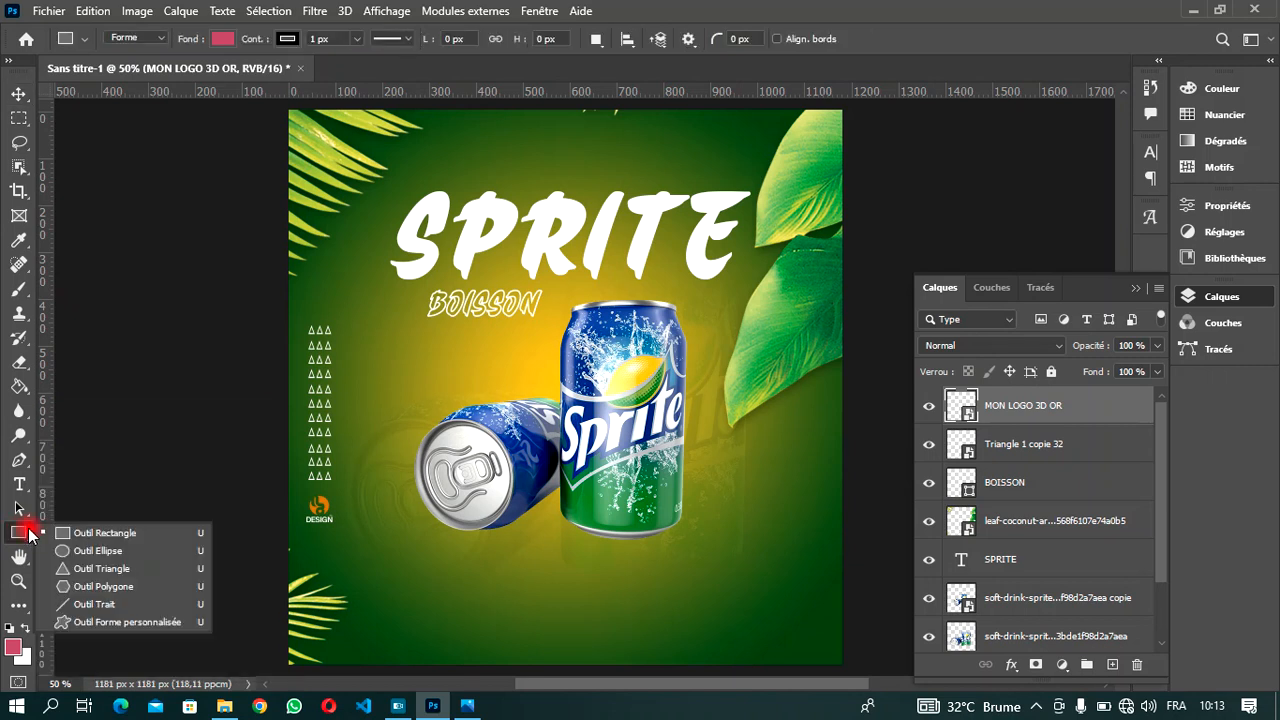
pyautogui.click(89, 538)
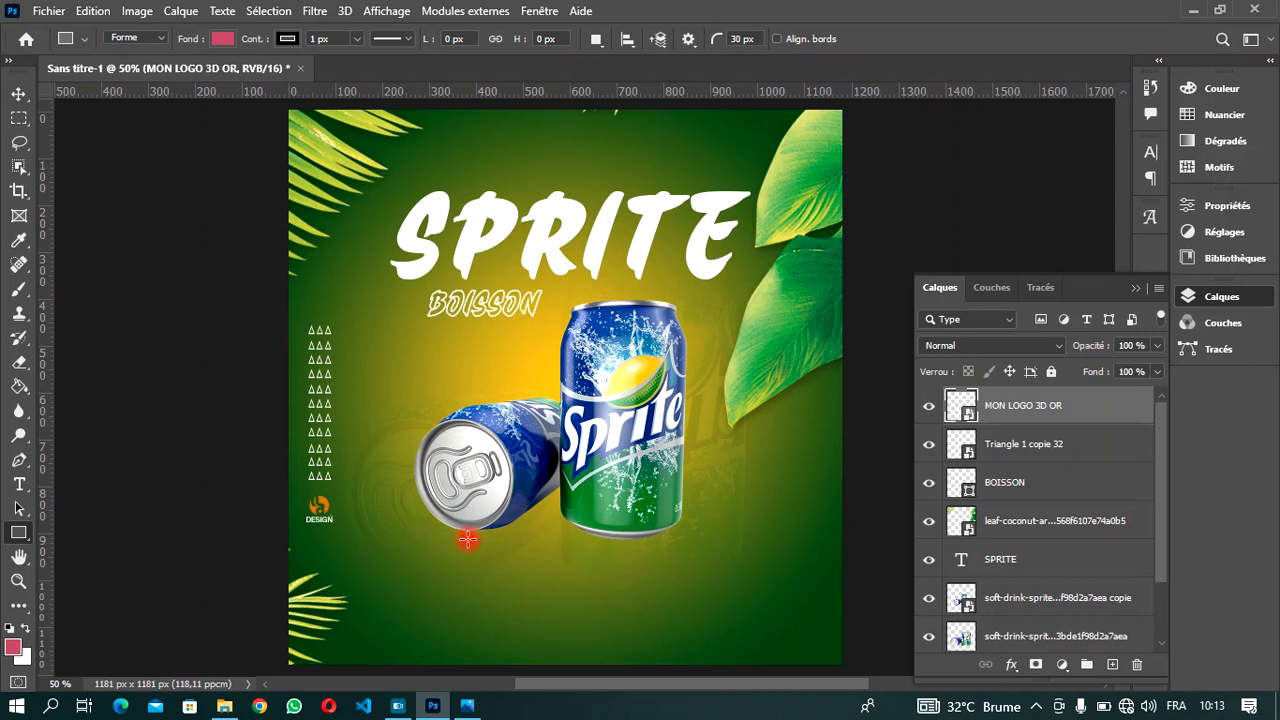
pyautogui.moveTo(468, 540); pyautogui.dragTo(523, 491)
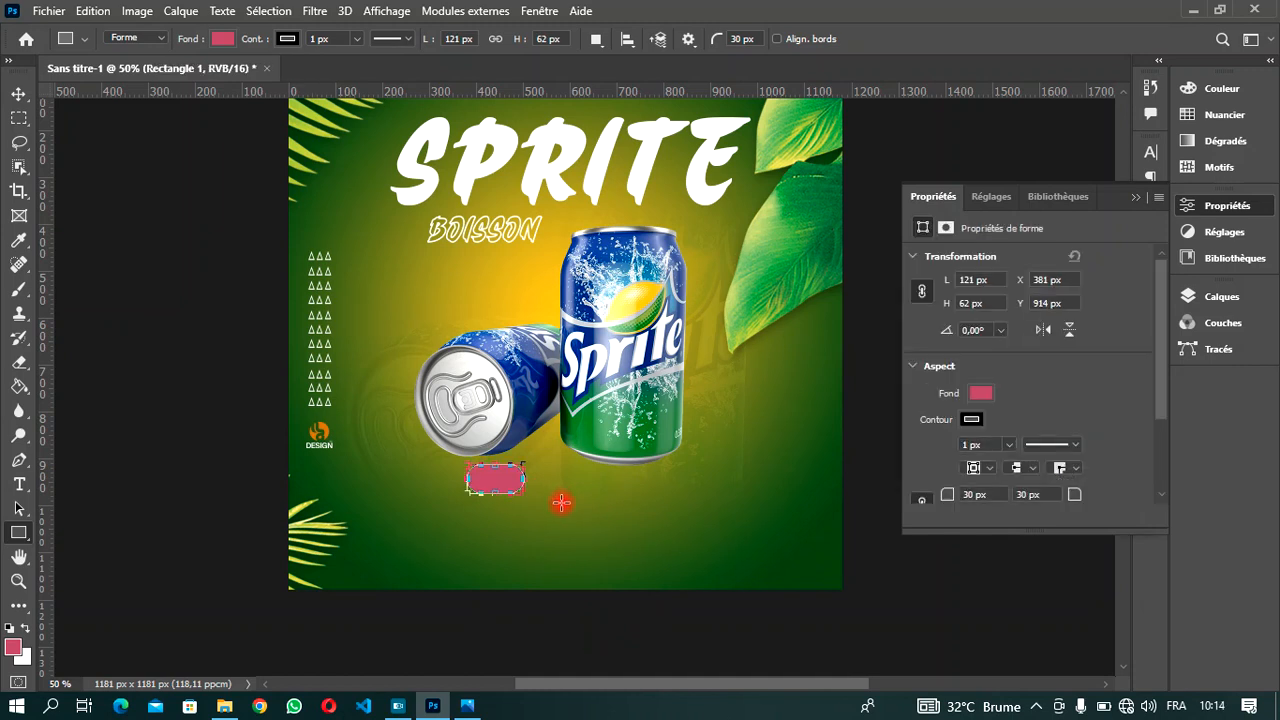
# Fill the rounded rectangle with white and remove its stroke.
pyautogui.click(222, 39)
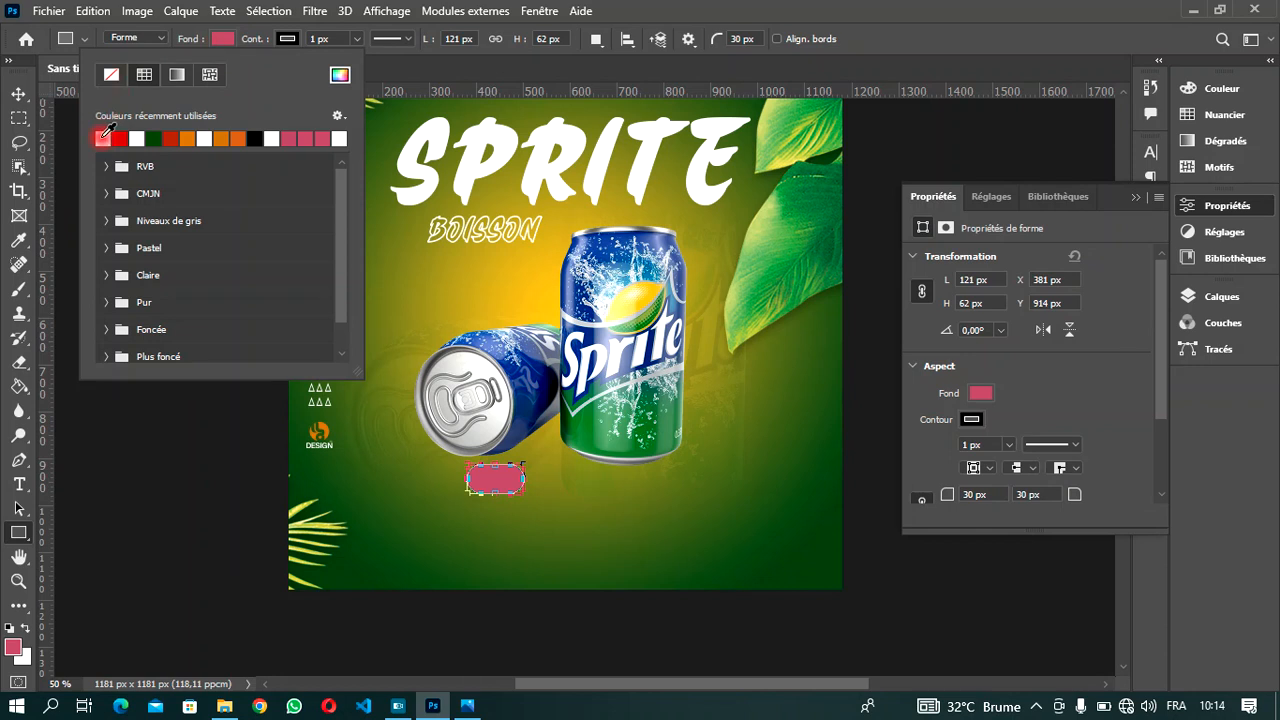
pyautogui.click(104, 139)
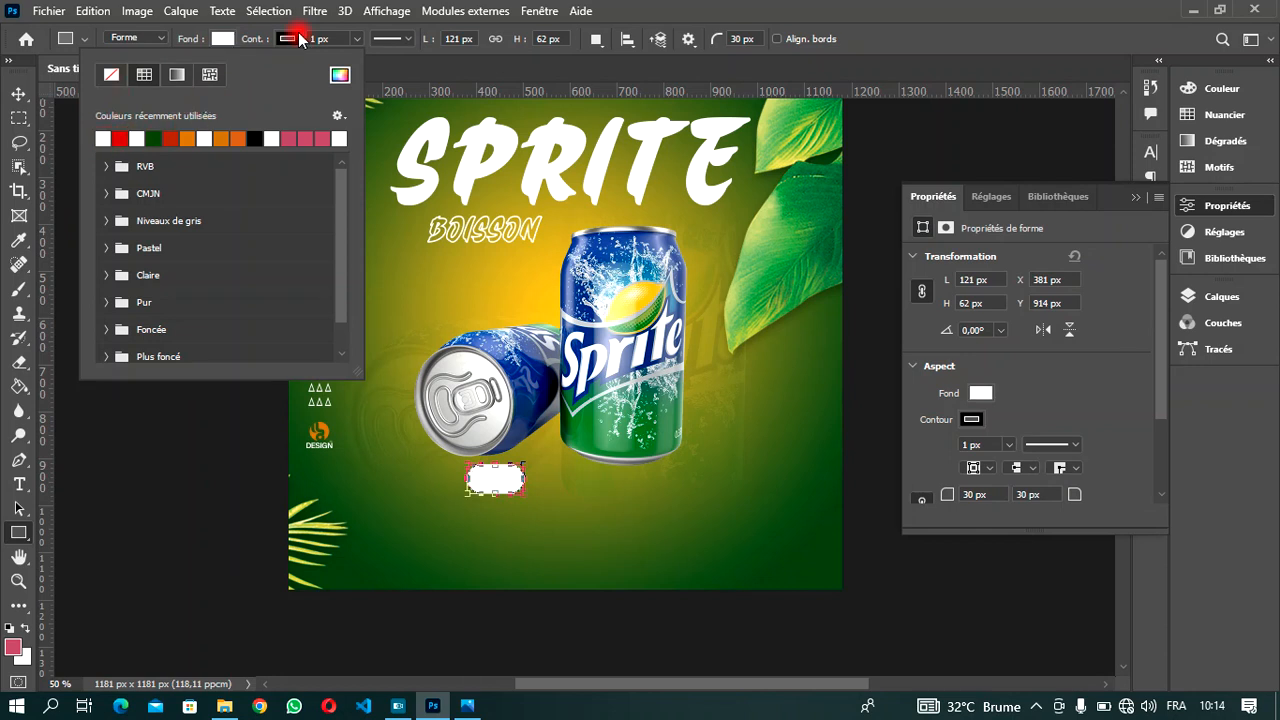
pyautogui.click(296, 38)
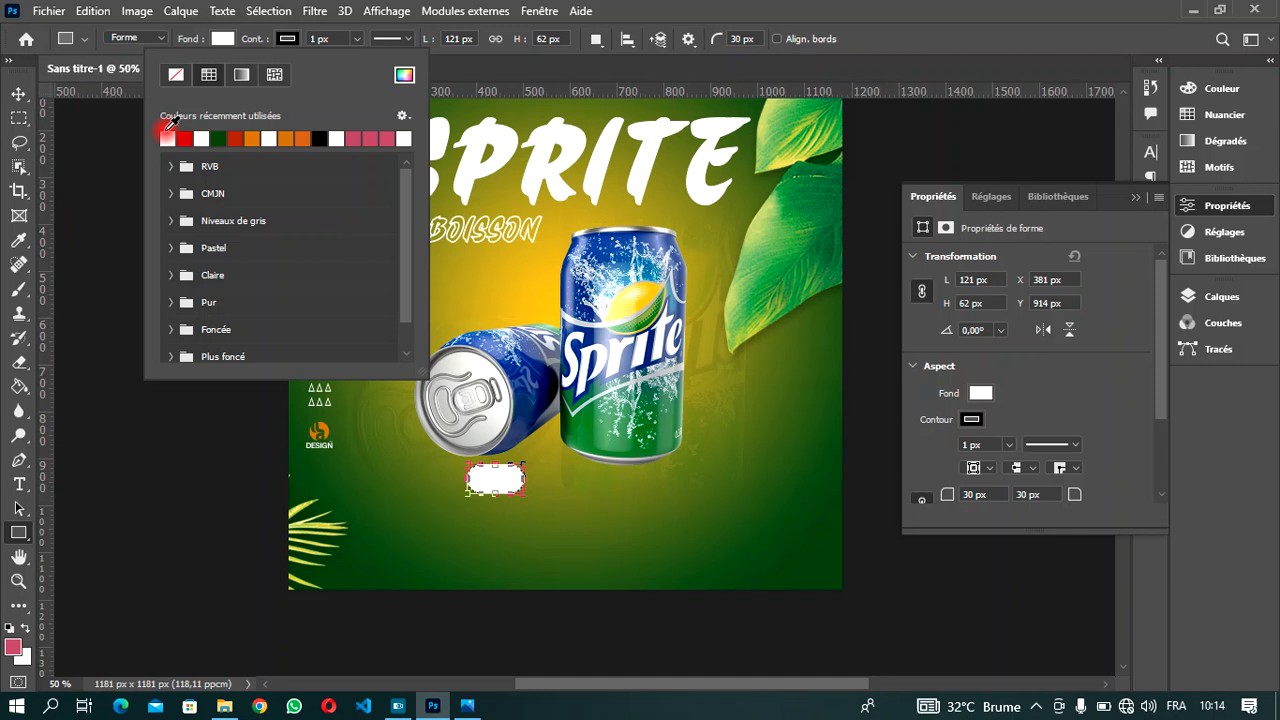
pyautogui.click(176, 76)
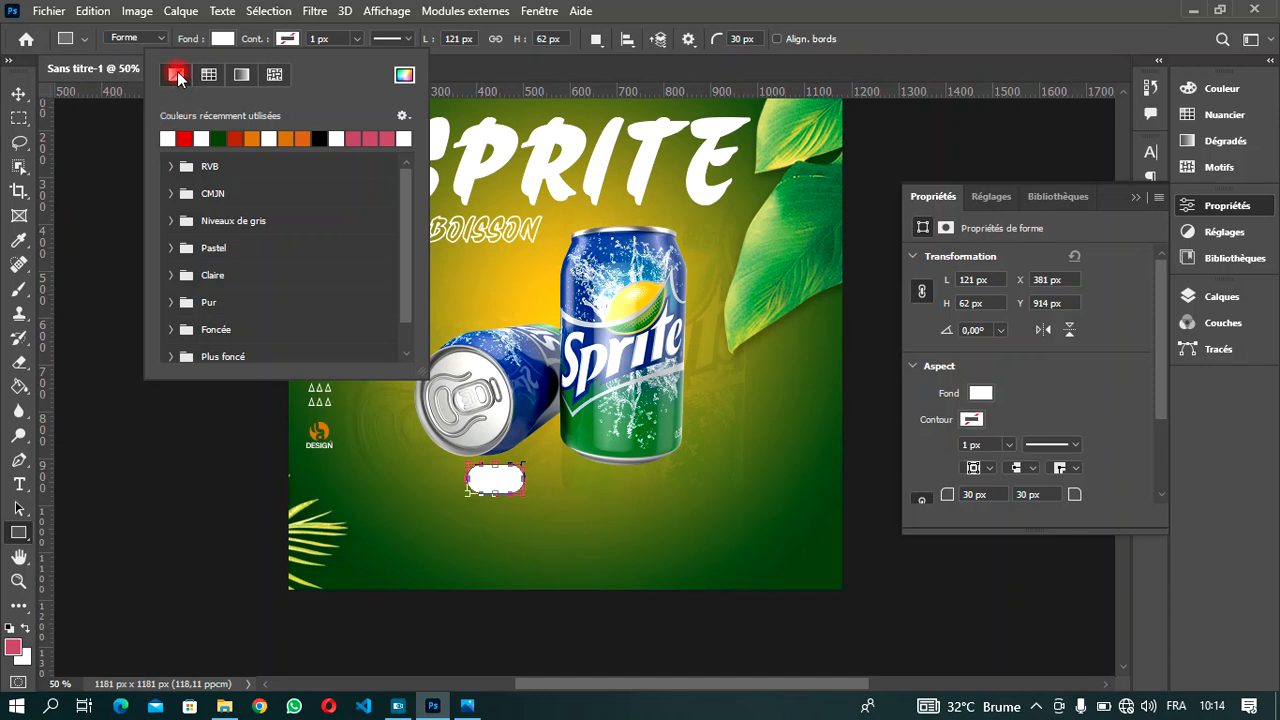
# Move the white rounded rectangle between the bases of the two cans, to X 476 px, Y 877 px.
pyautogui.click(16, 94)
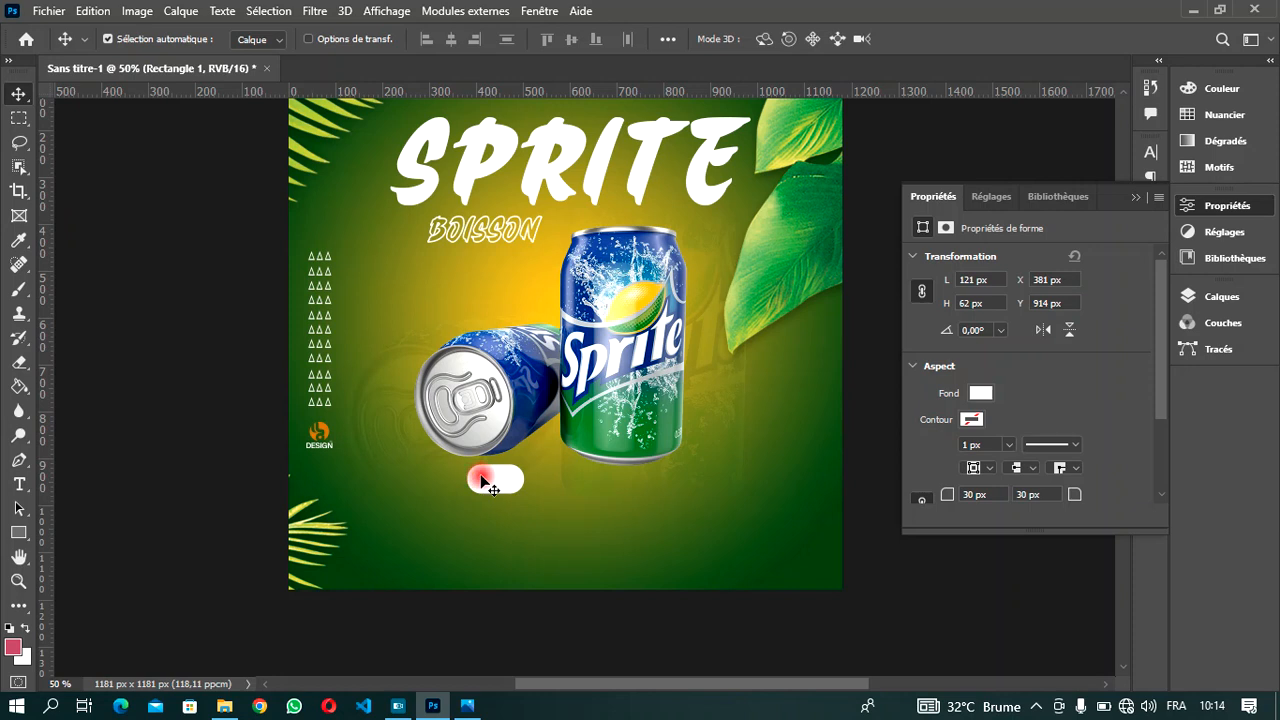
pyautogui.moveTo(481, 481); pyautogui.dragTo(522, 463)
pyautogui.press('Up')
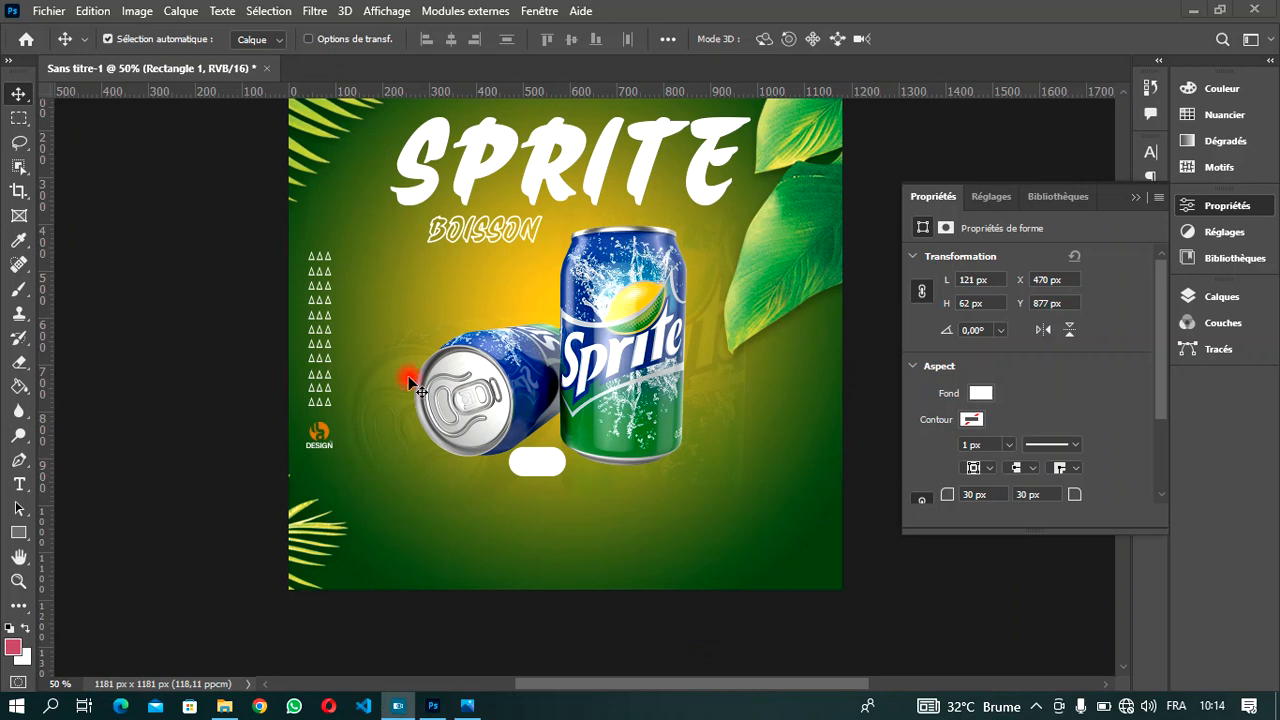
pyautogui.click(507, 487)
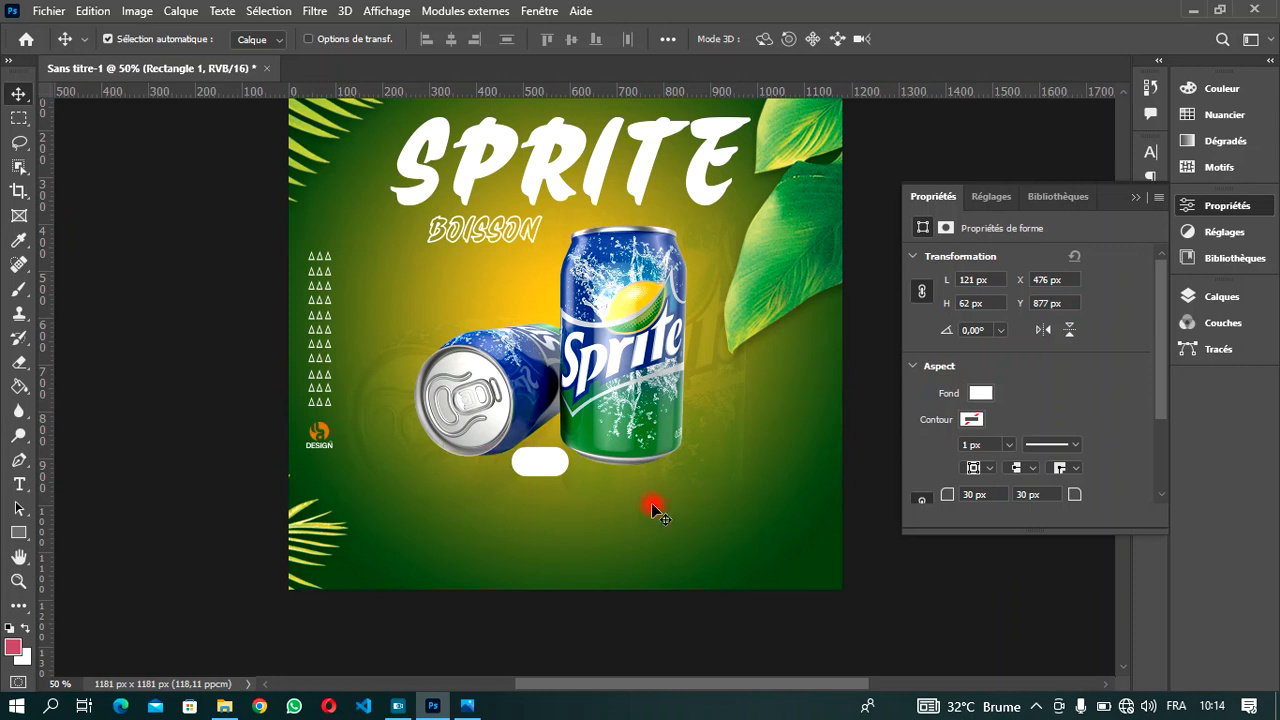
pyautogui.scroll(1, 651, 478)
pyautogui.scroll(1, 651, 478)
pyautogui.scroll(2, 652, 477)
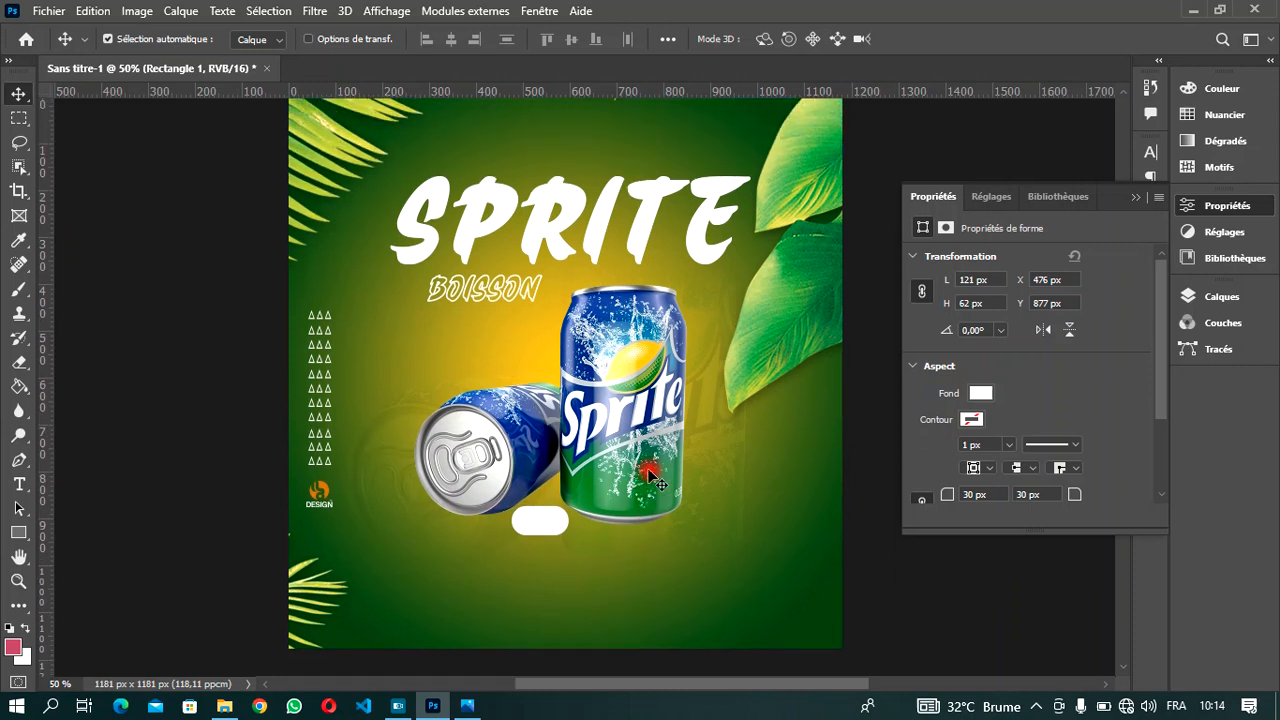
# Add the text PRIX in 16 pt Brenza Regular below the white rounded rectangle.
pyautogui.click(19, 484)
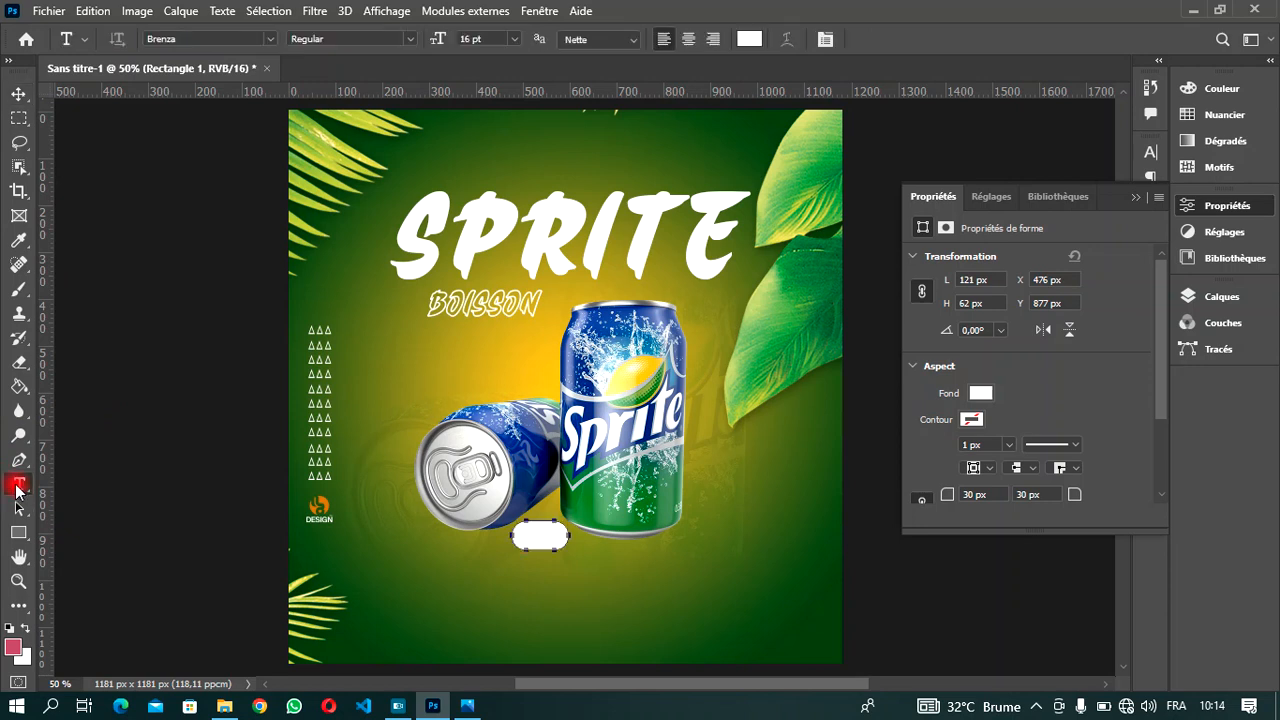
pyautogui.click(446, 579)
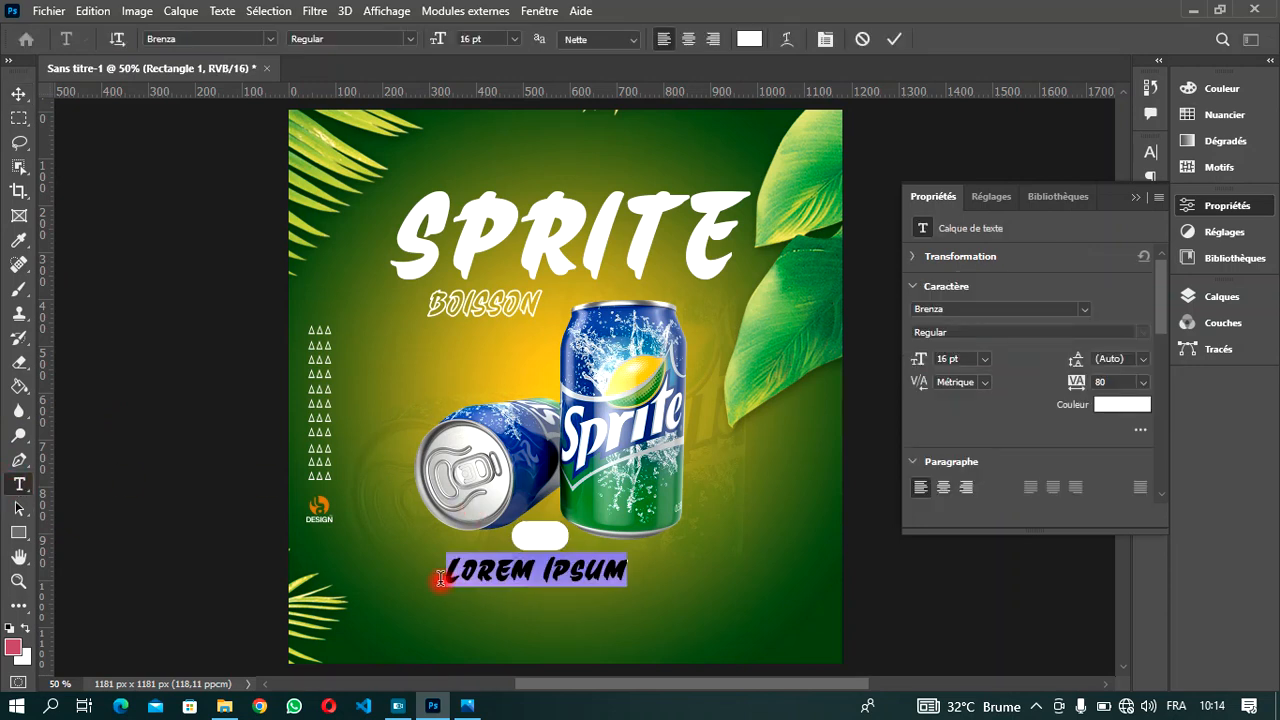
pyautogui.write('P')
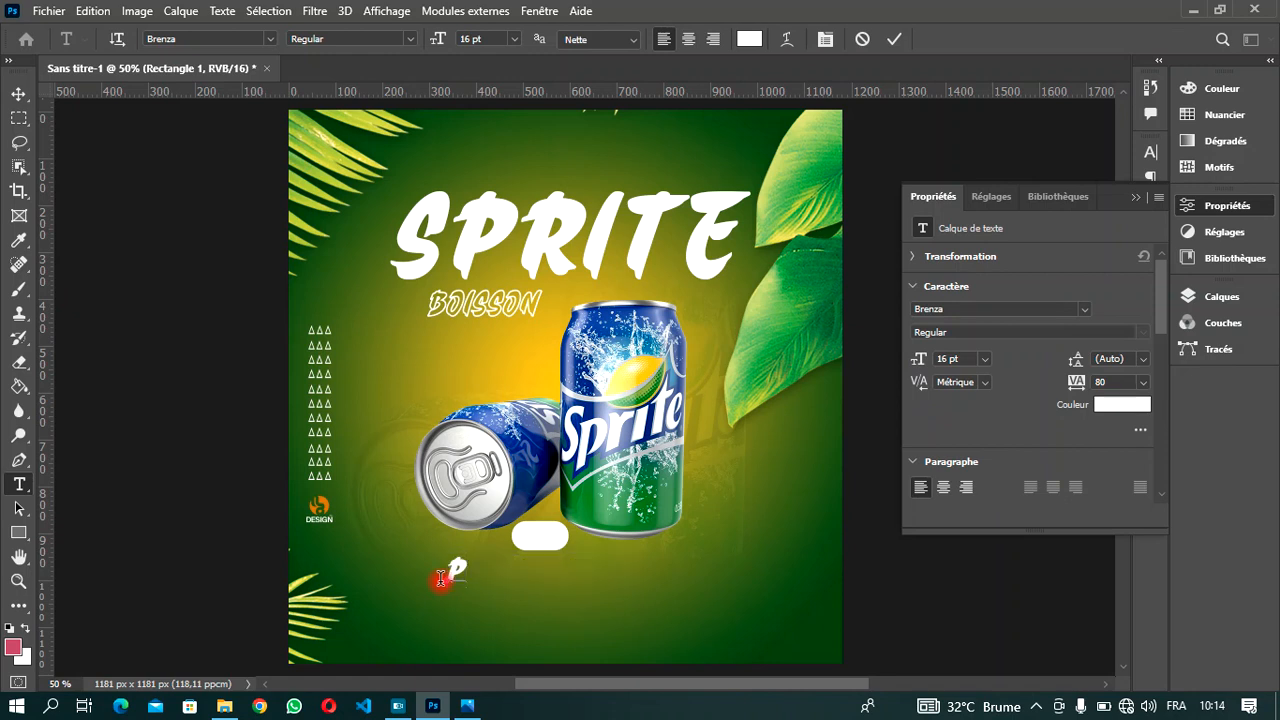
pyautogui.write('IX')
pyautogui.press('BackSpace')
pyautogui.write('RI')
# Change the PRIX text colour to dark green 004e15.
pyautogui.moveTo(517, 565); pyautogui.dragTo(374, 558)
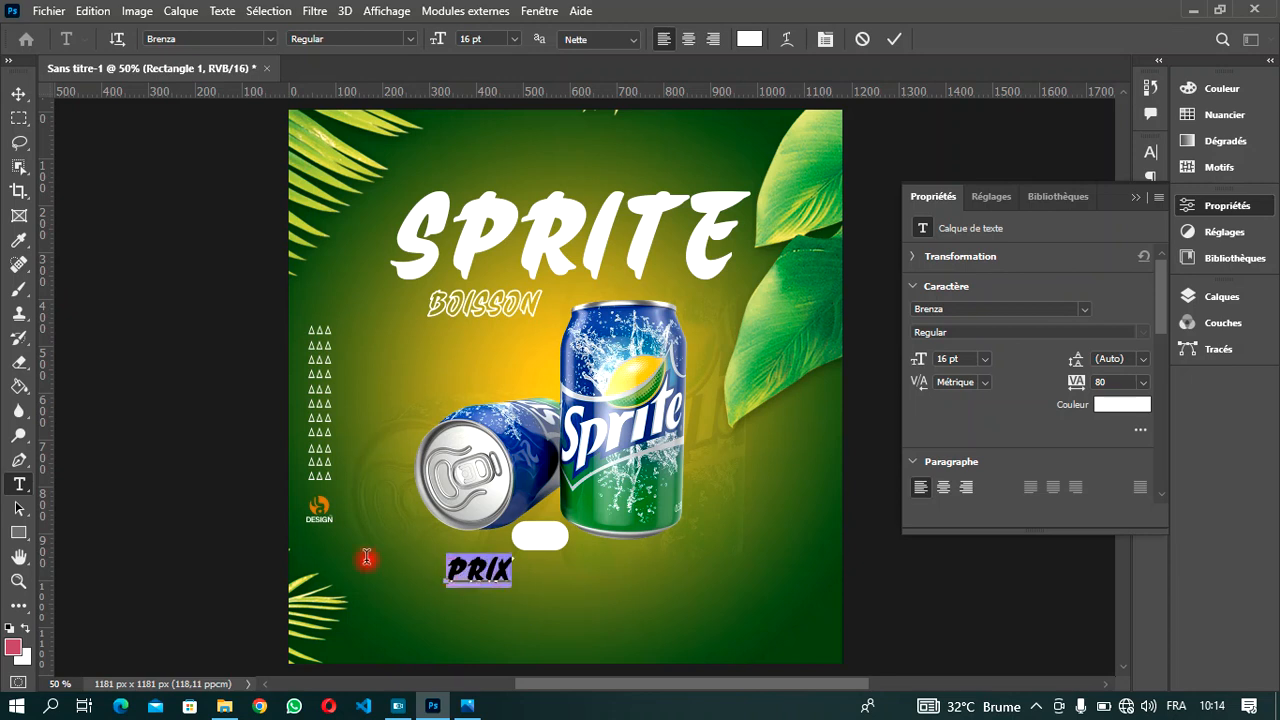
pyautogui.click(748, 40)
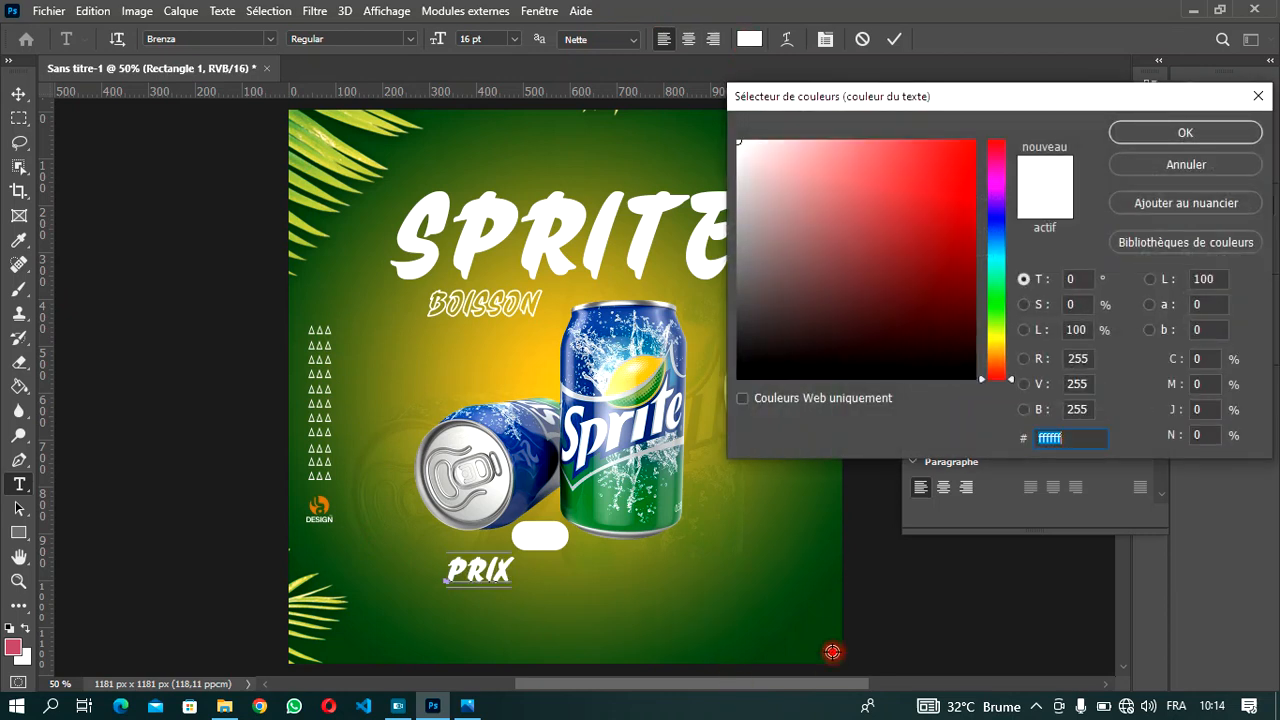
pyautogui.write('004e15')
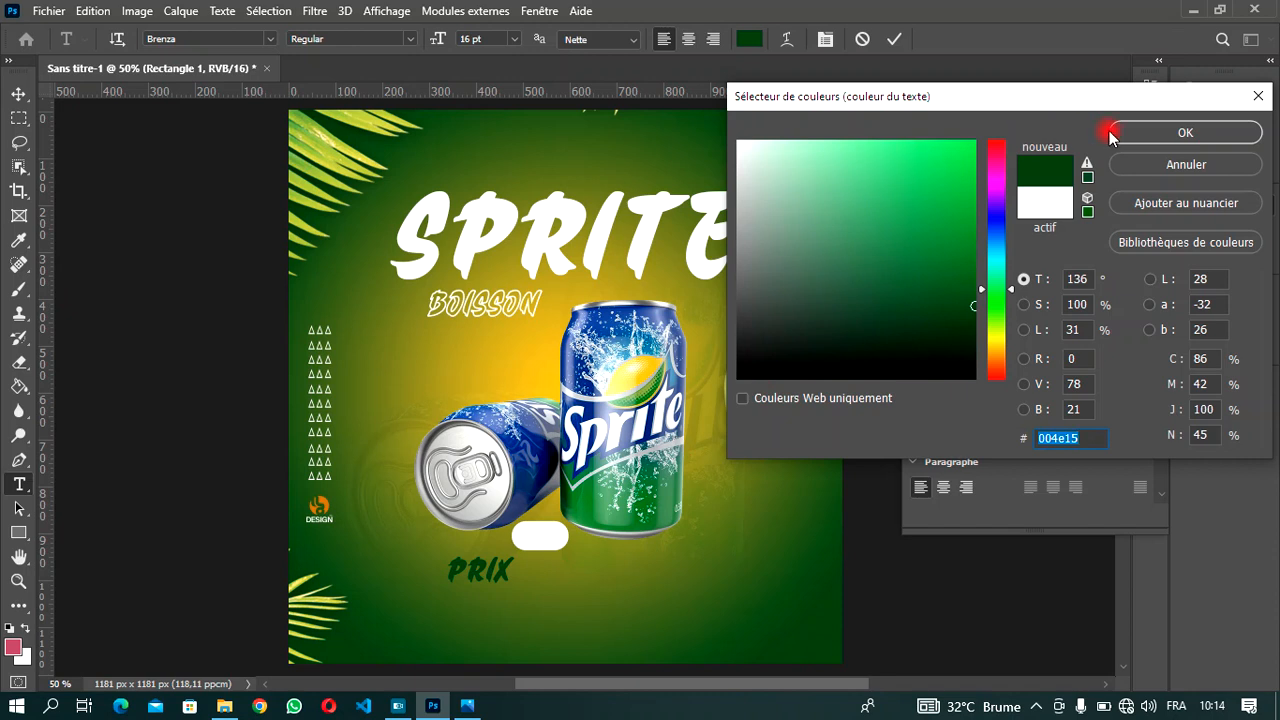
pyautogui.click(1143, 131)
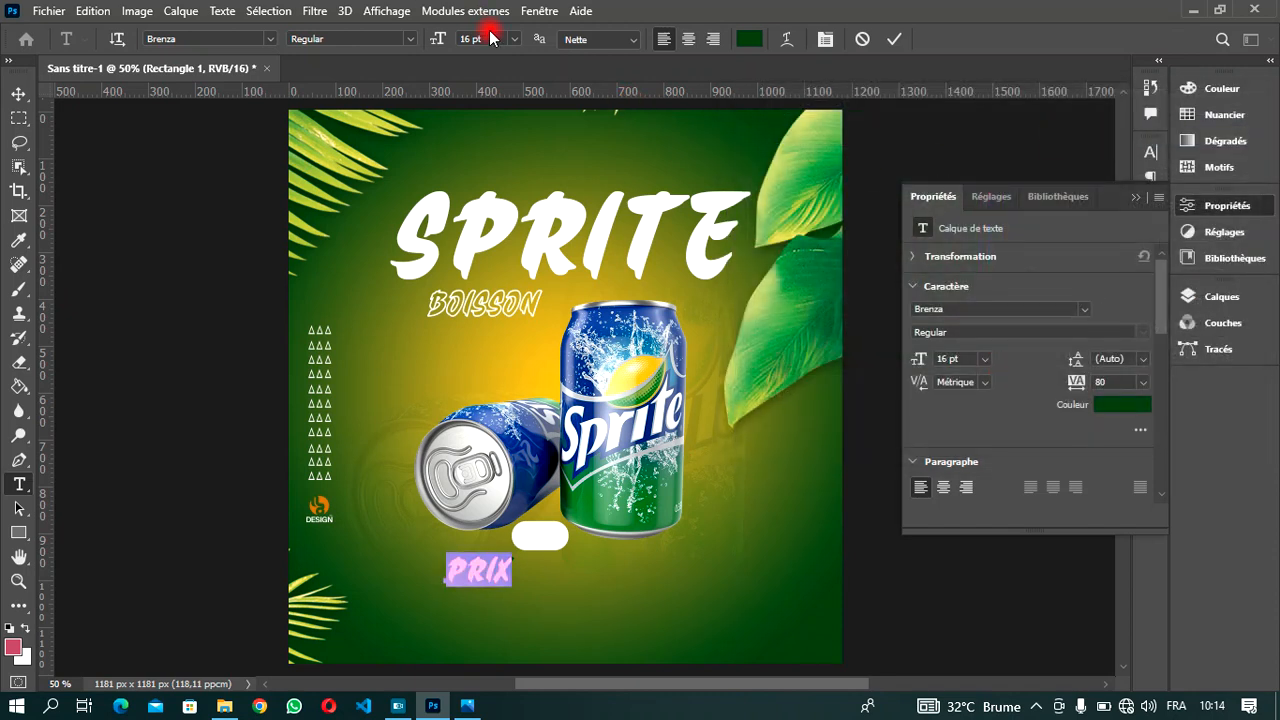
# Reduce the PRIX text to 10 pt, centre it on the white rounded rectangle and commit it.
pyautogui.press('Down')
pyautogui.press('Down')
pyautogui.press('Down')
pyautogui.press('Down')
pyautogui.press('Down')
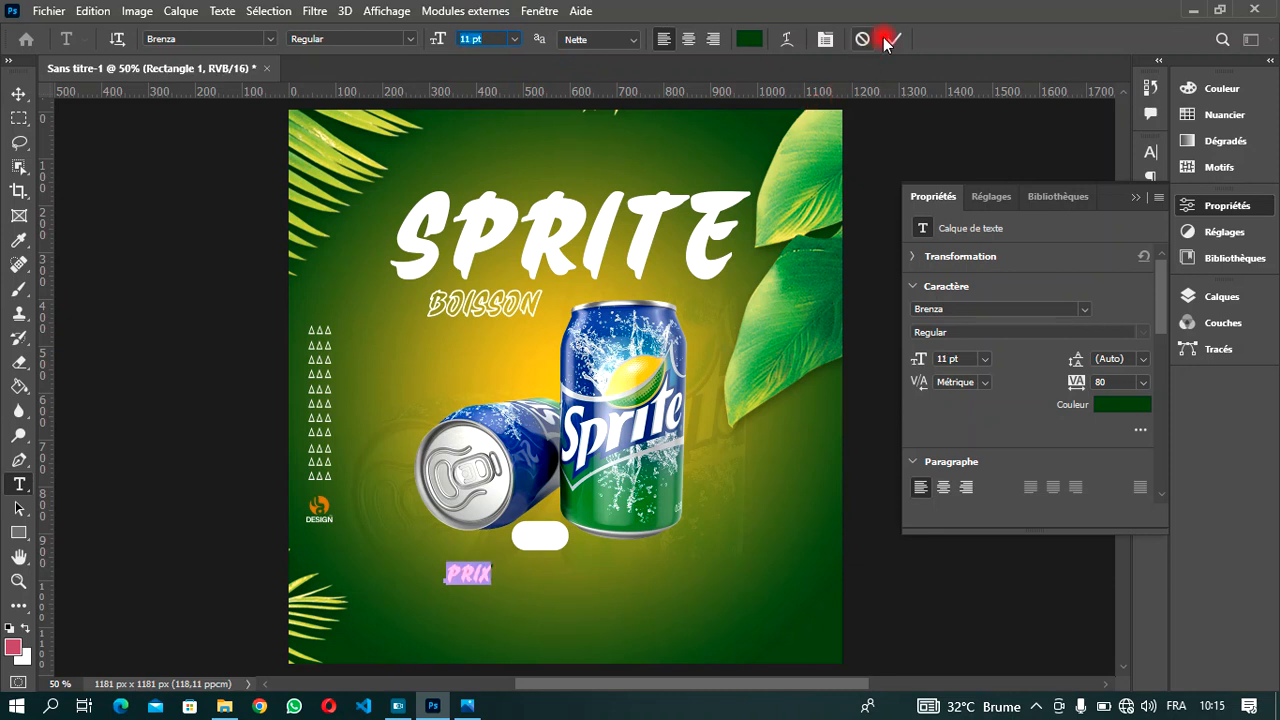
pyautogui.moveTo(473, 617); pyautogui.dragTo(545, 581)
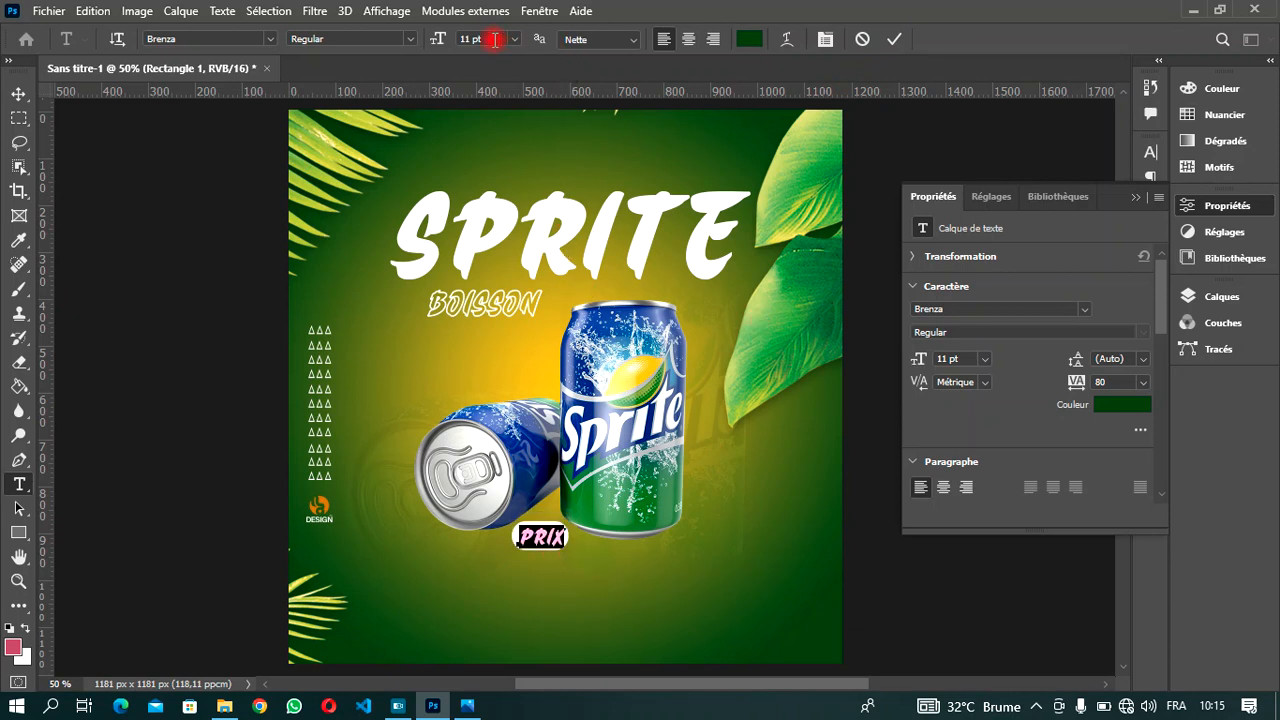
pyautogui.scroll(-1, 493, 39)
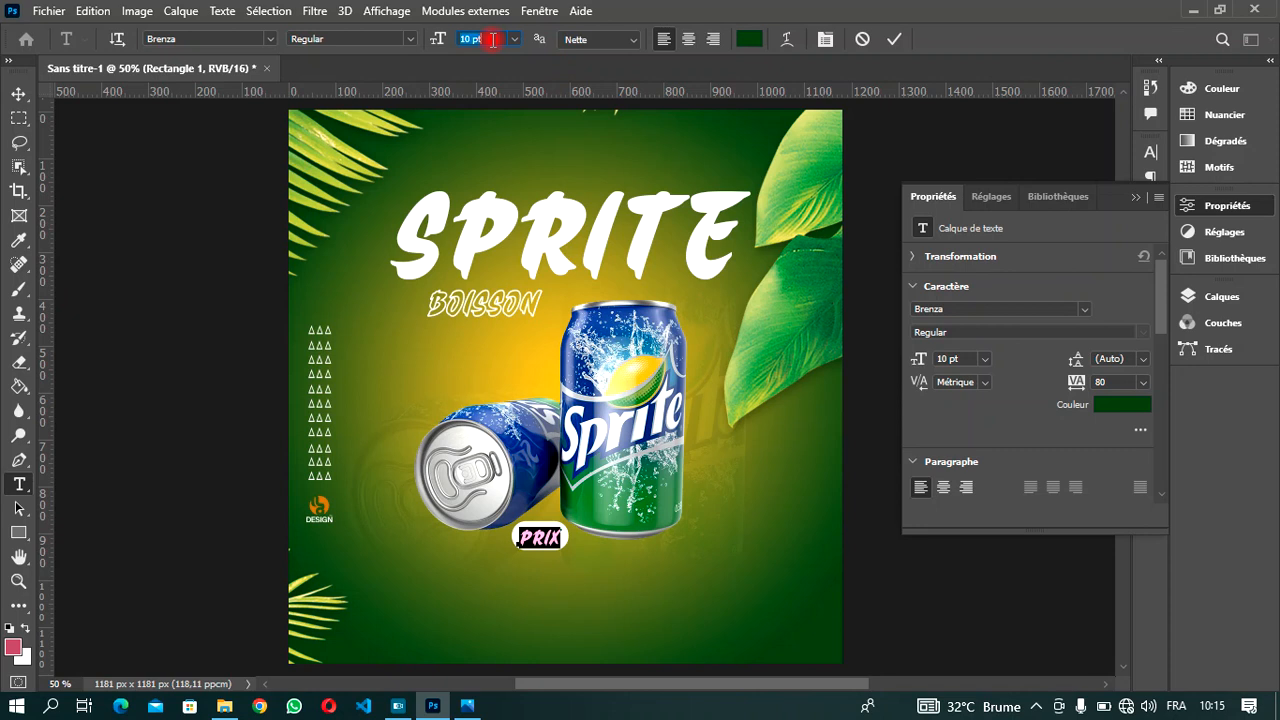
pyautogui.click(893, 45)
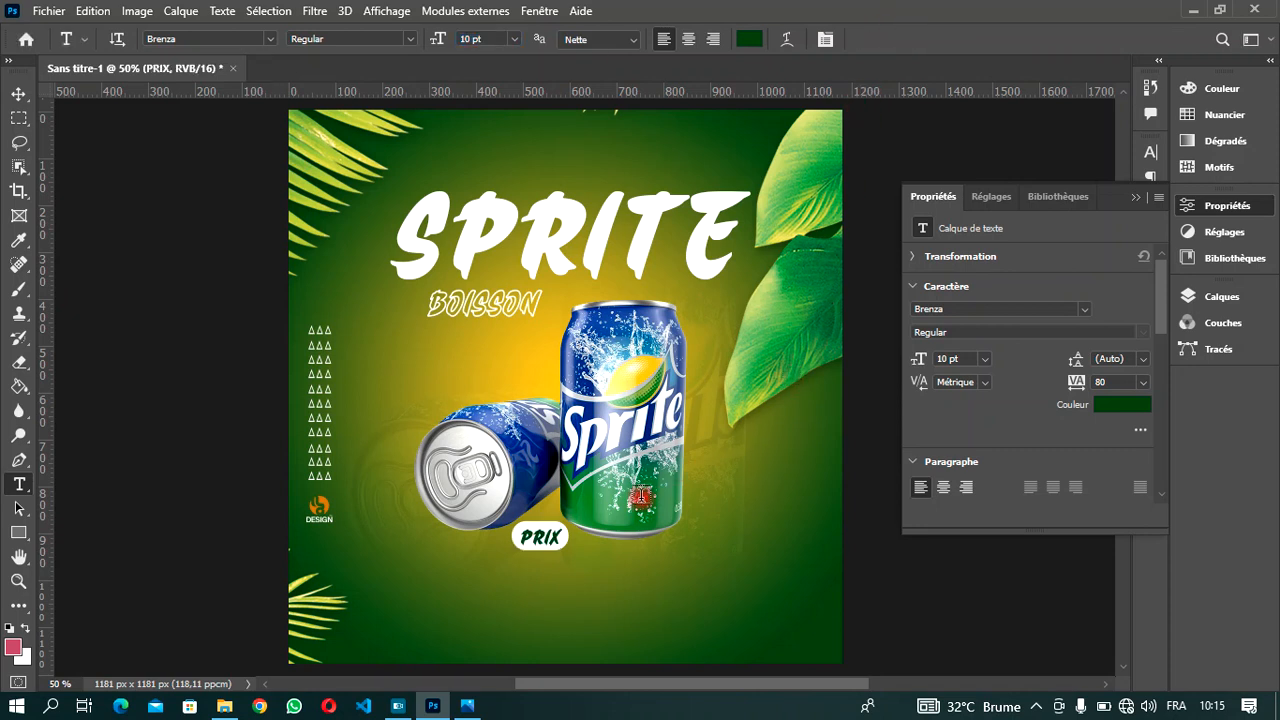
pyautogui.click(19, 93)
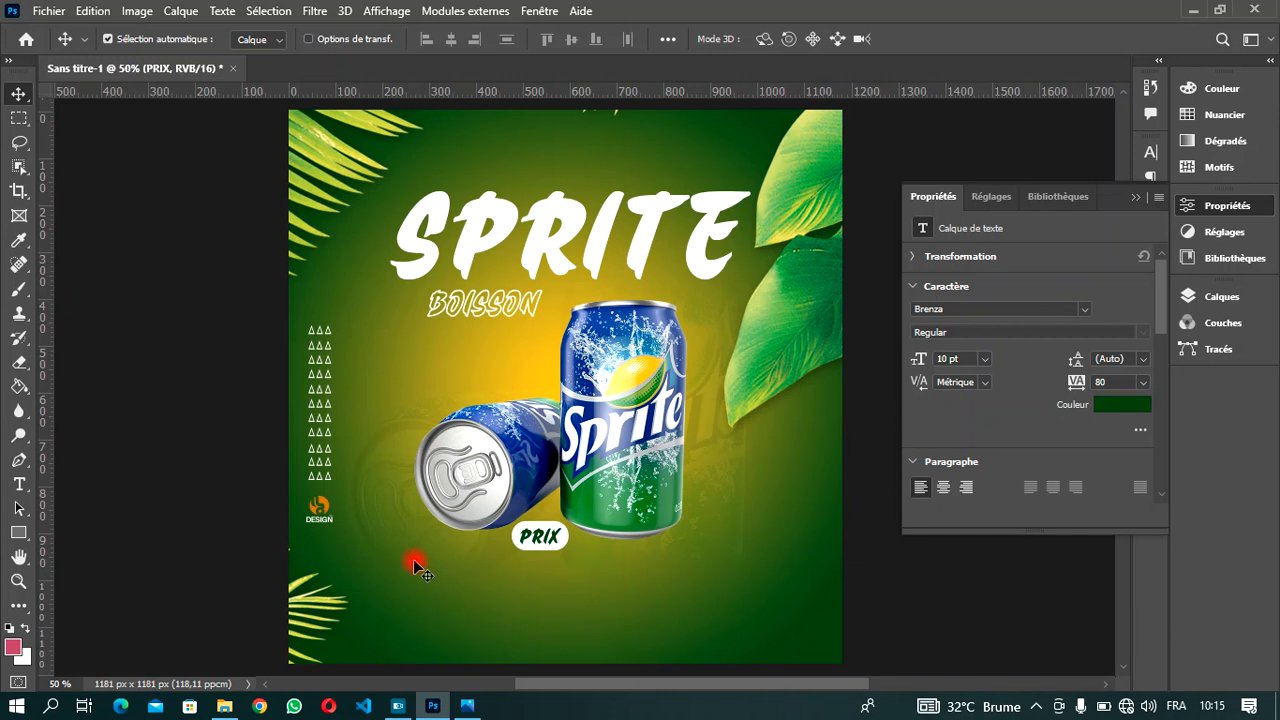
# Add a separate text reading +15 in 10 pt Brenza below the PRIX label.
pyautogui.press('t')
pyautogui.click(459, 586)
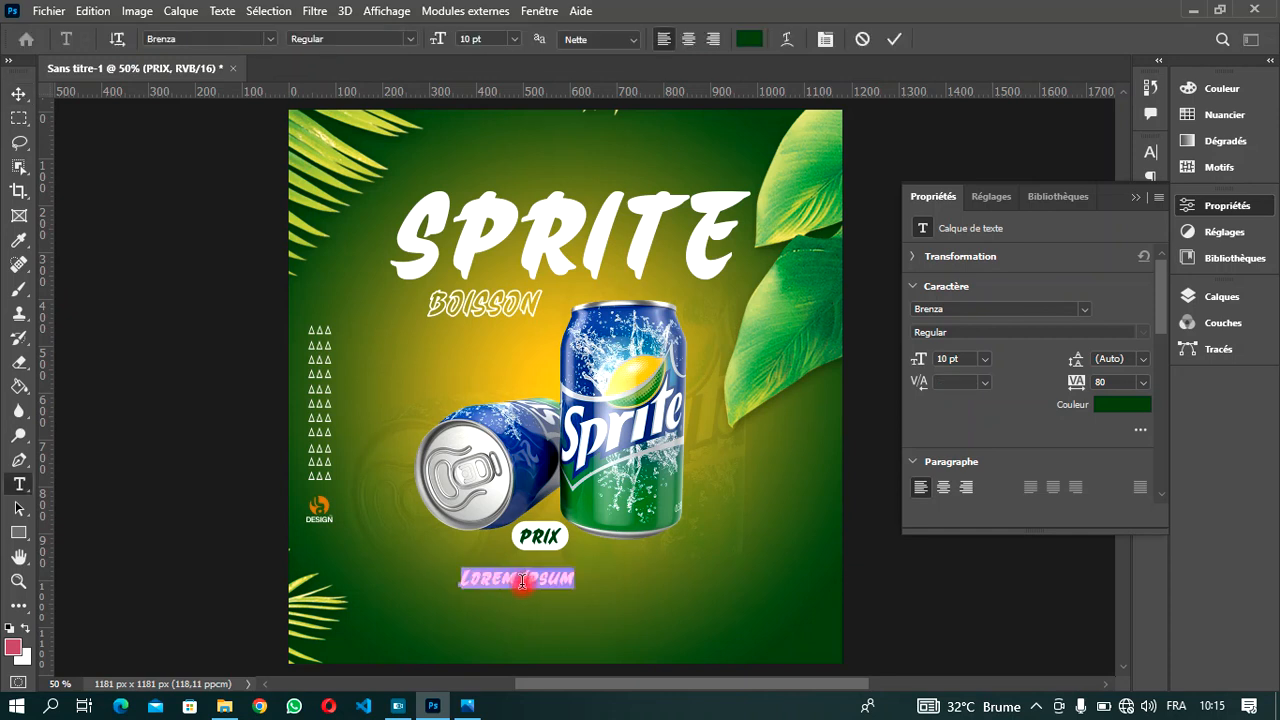
pyautogui.press('BackSpace')
pyautogui.write('+15')
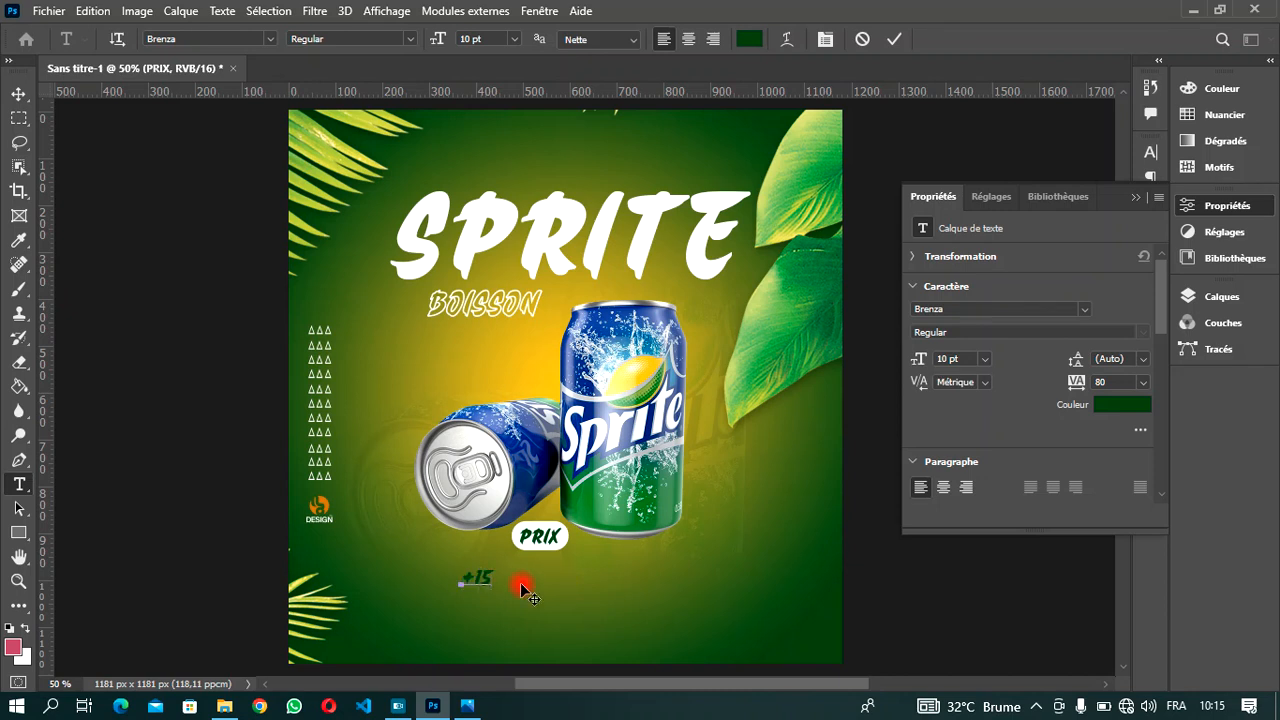
# Change the +15 text colour to white ffffff.
pyautogui.doubleClick(492, 575)
pyautogui.click(749, 40)
pyautogui.moveTo(789, 171); pyautogui.dragTo(623, 94)
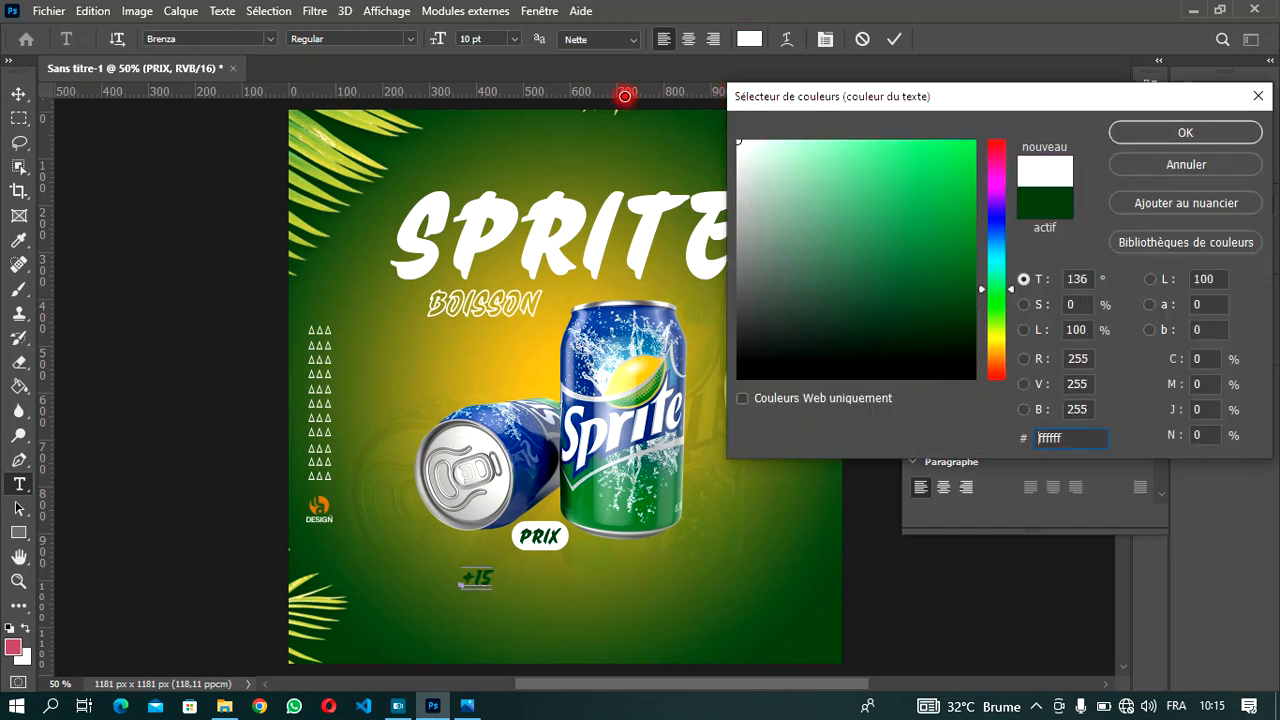
pyautogui.click(1183, 134)
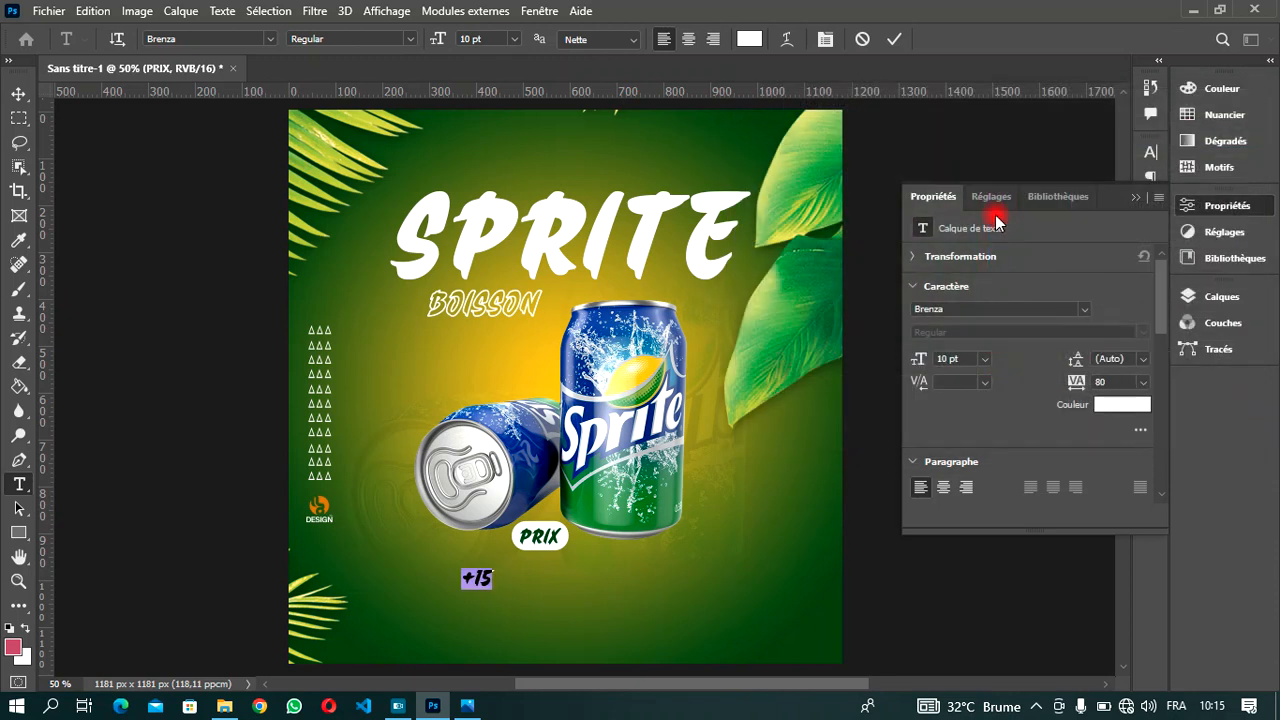
# Move the +15 text directly beneath the PRIX label.
pyautogui.click(18, 94)
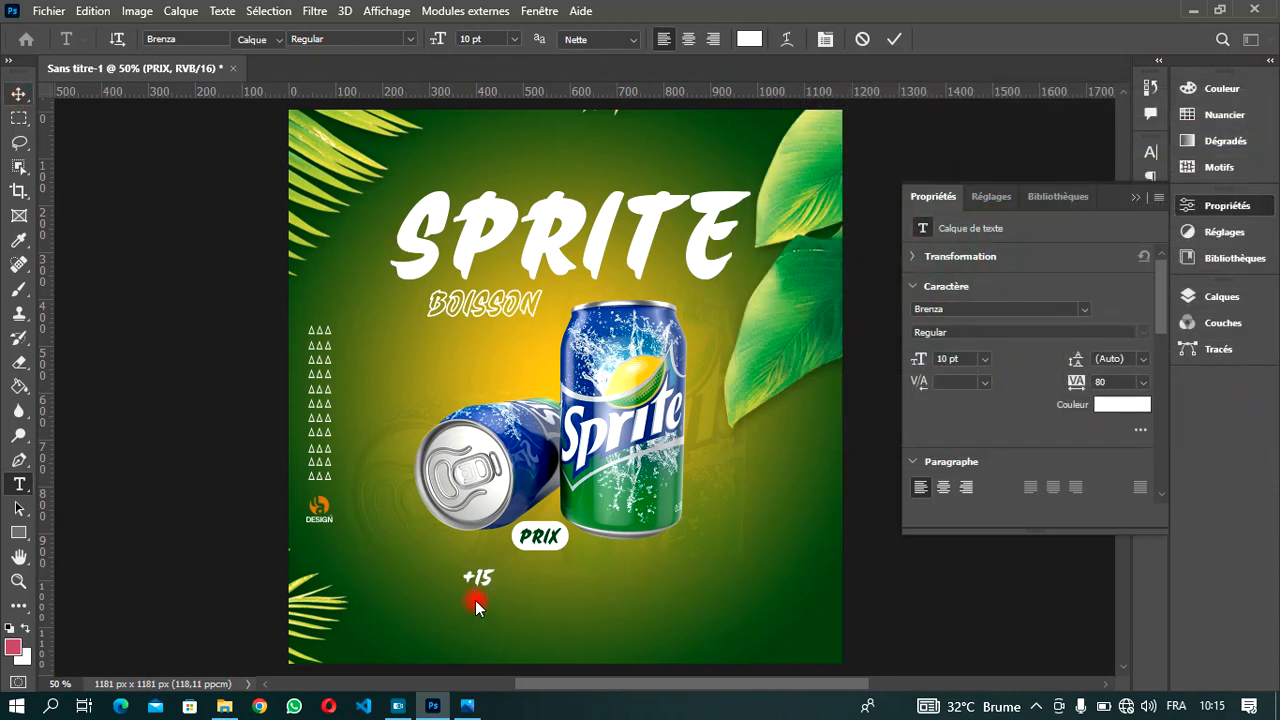
pyautogui.click(485, 575)
pyautogui.moveTo(483, 578); pyautogui.dragTo(537, 568)
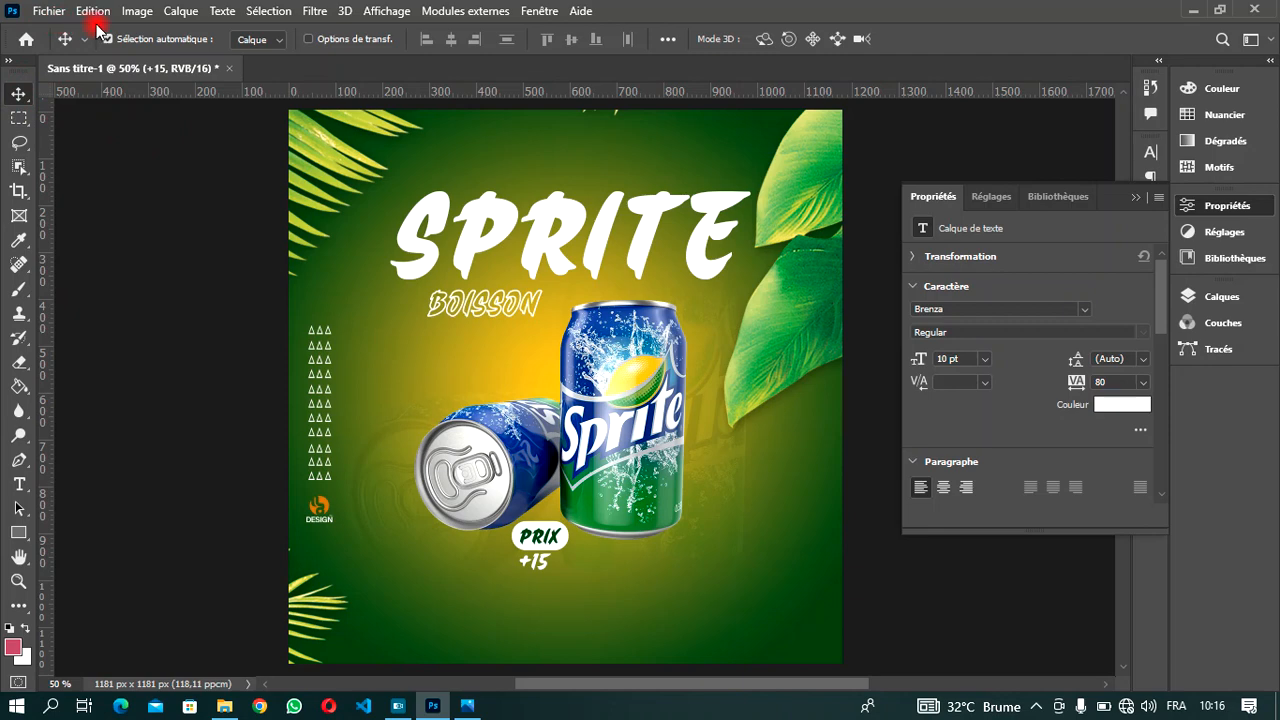
# Place the icones image from the AGAPAO folder, shift its icons to the right along the flyer's lower edge and commit it.
pyautogui.click(224, 706)
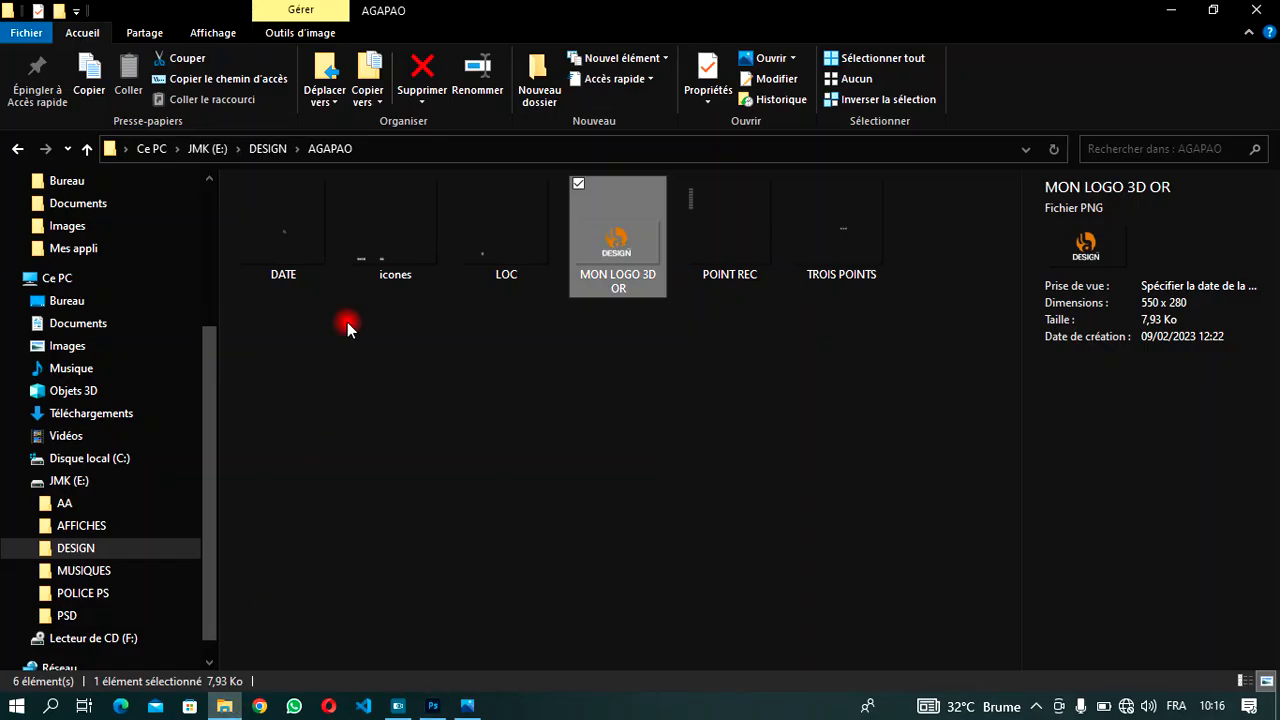
pyautogui.click(385, 243)
pyautogui.moveTo(385, 243); pyautogui.dragTo(491, 612)
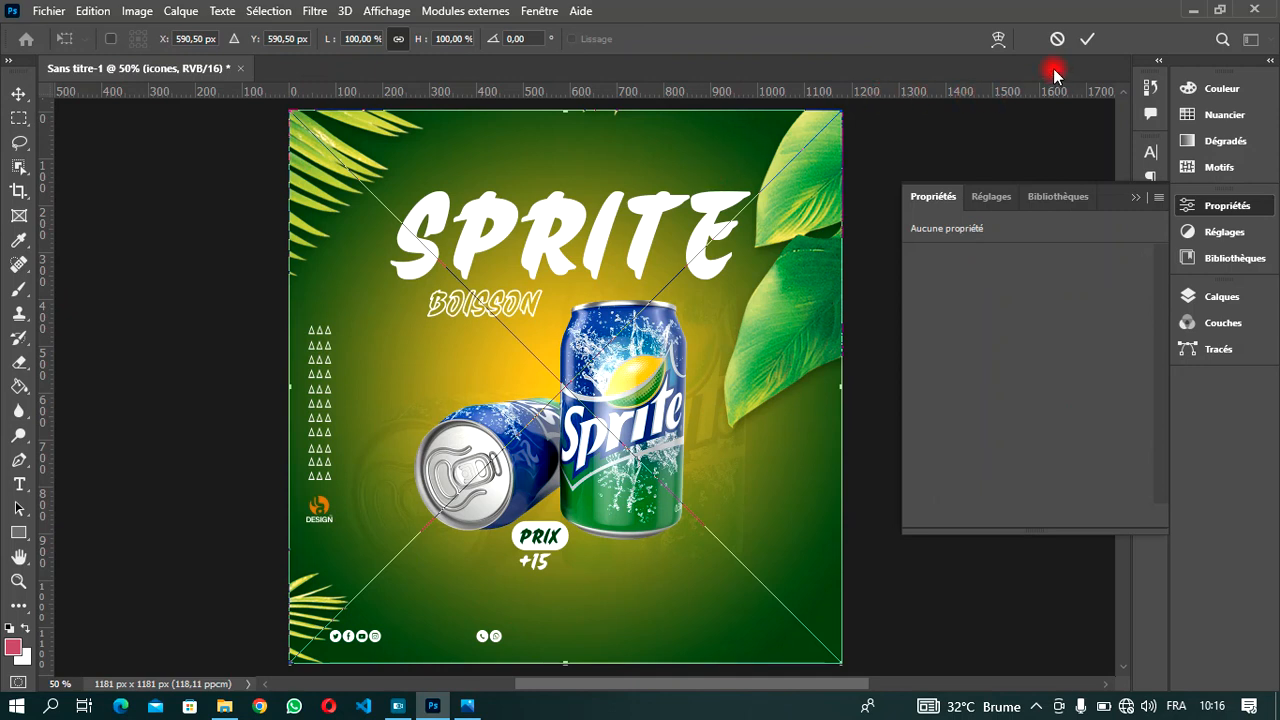
pyautogui.moveTo(436, 349); pyautogui.dragTo(658, 365)
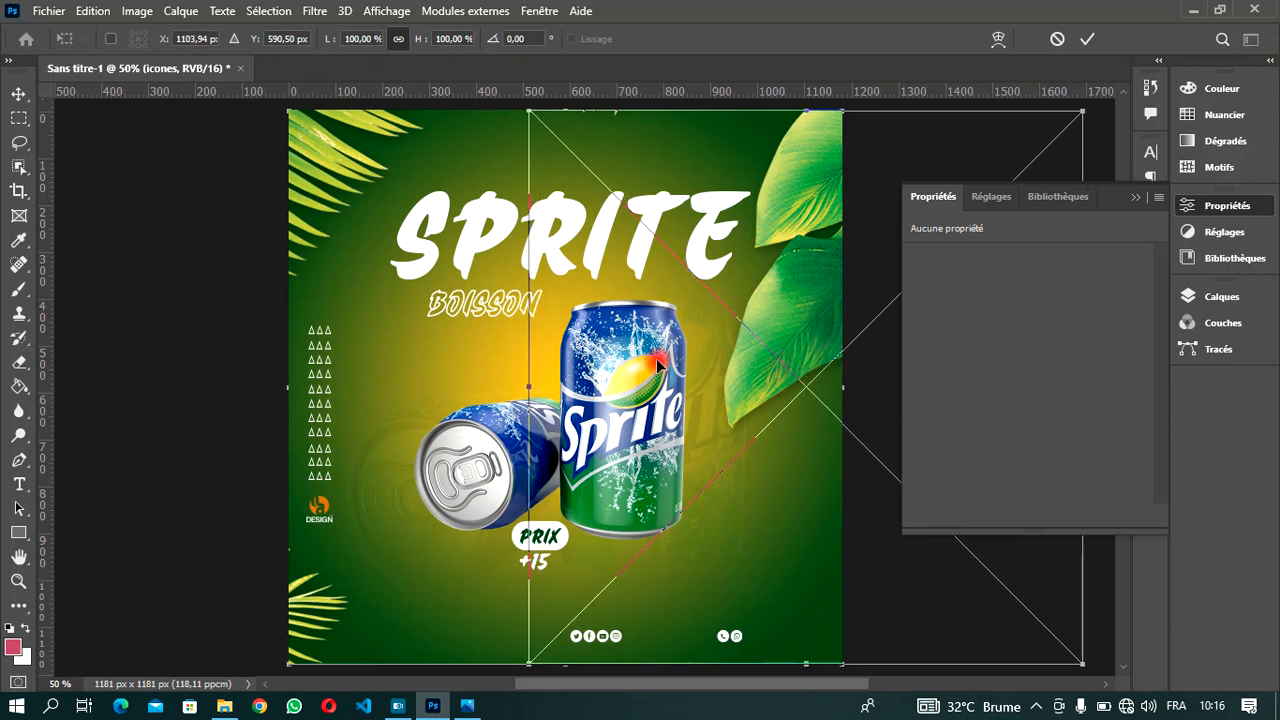
pyautogui.click(1087, 38)
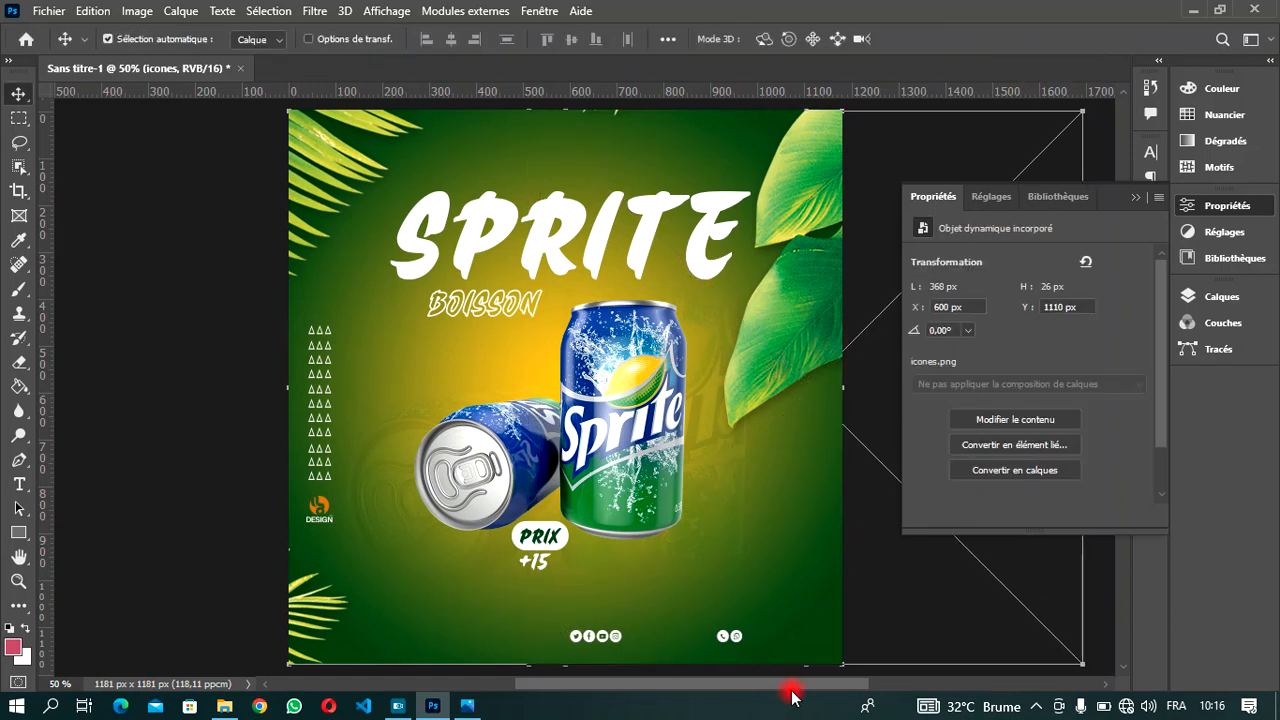
# Nudge the placed icons 12 px down and 4 px right, to X 604 px, Y 1122 px.
pyautogui.moveTo(808, 682)
pyautogui.mouseDown()
pyautogui.moveTo(771, 686)
pyautogui.moveTo(799, 690)
pyautogui.mouseUp()
pyautogui.press('Down')
pyautogui.press('Down')
pyautogui.press('Down')
pyautogui.press('Down')
pyautogui.press('Down')
pyautogui.press('Down')
pyautogui.press('Down')
pyautogui.press('Down')
pyautogui.press('Down')
pyautogui.press('Down')
pyautogui.press('Down')
pyautogui.press('Down')
pyautogui.press('Right')
pyautogui.press('Right')
pyautogui.press('Right')
pyautogui.press('Right')
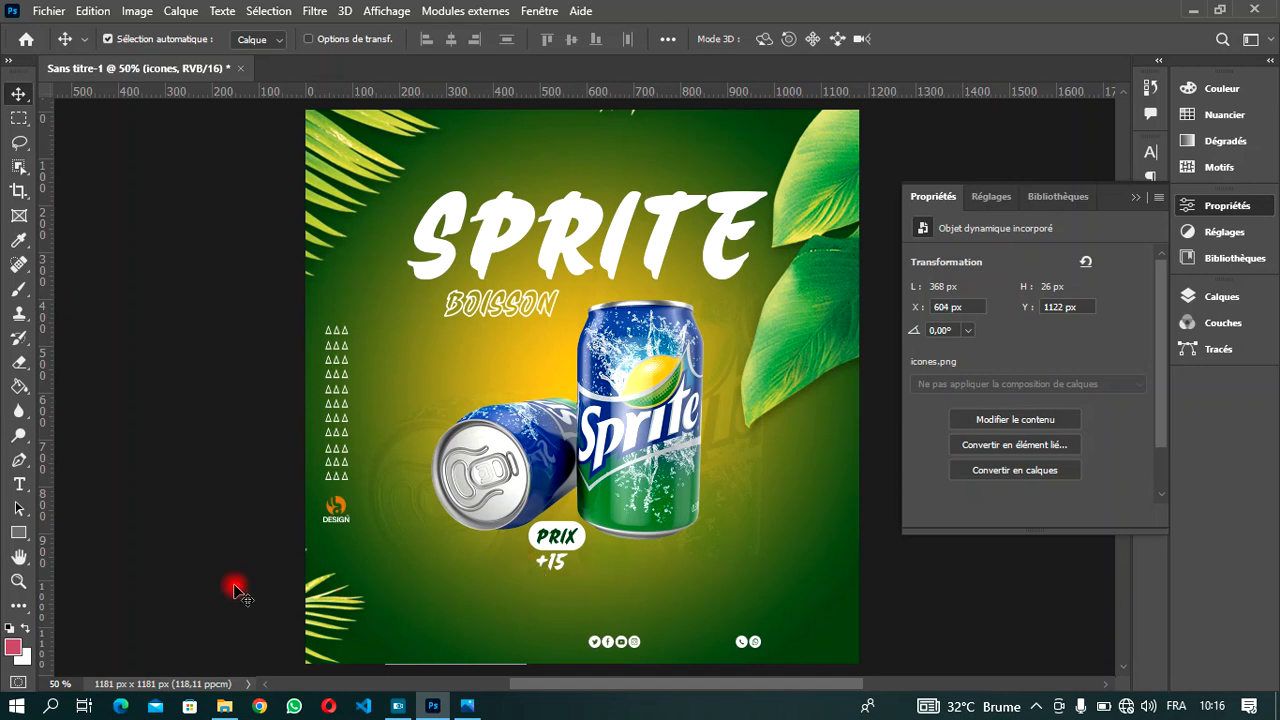
# Place the TROIS POINTS image from the AA folder on drive E: into the flyer.
pyautogui.click(227, 709)
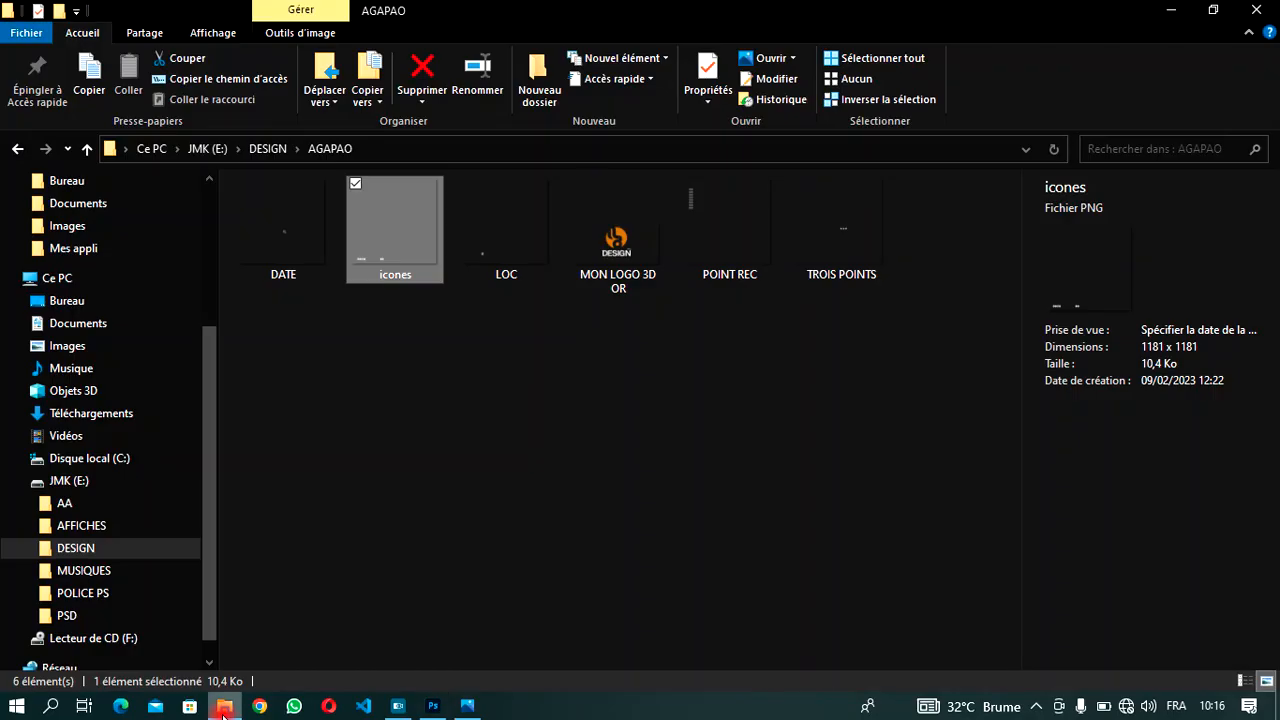
pyautogui.click(17, 152)
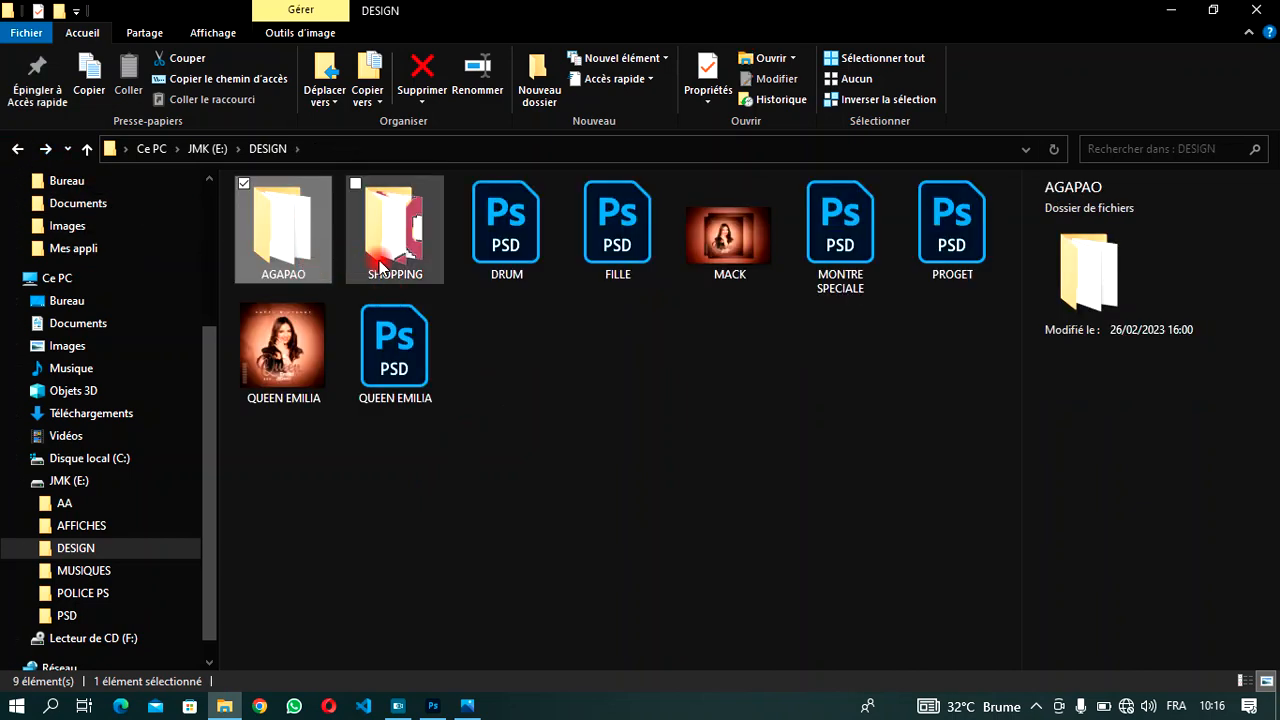
pyautogui.click(18, 149)
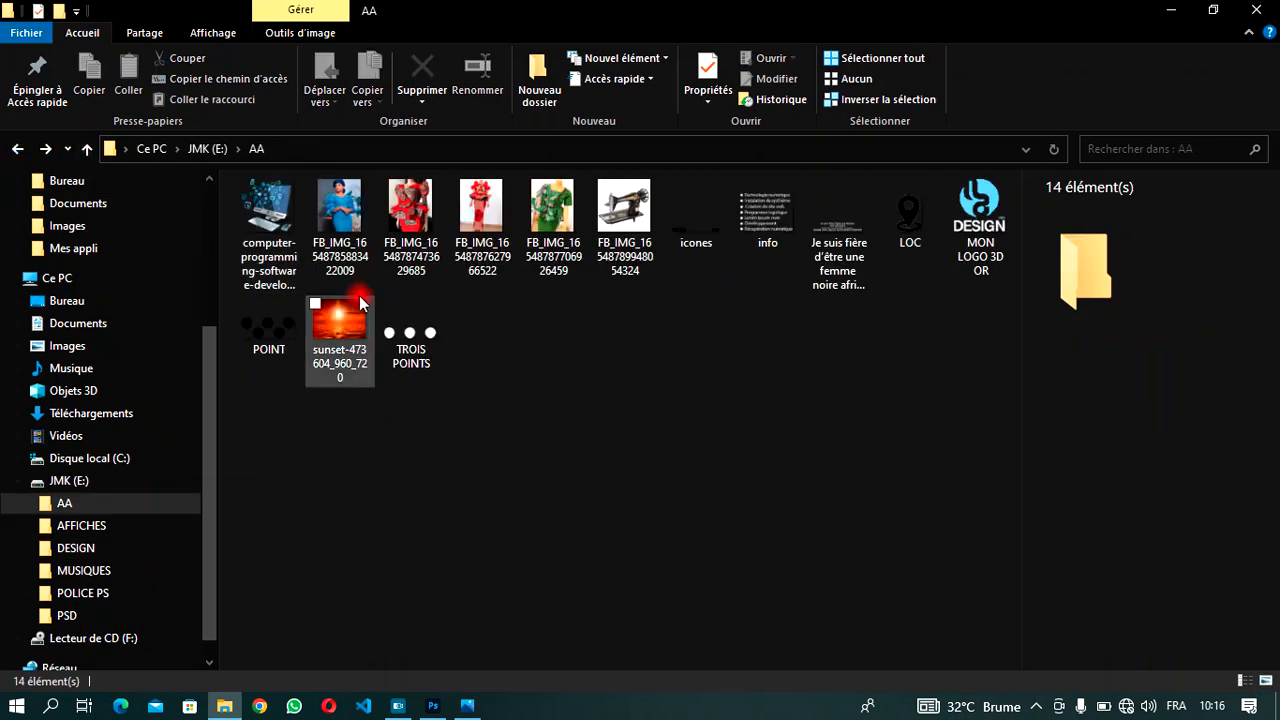
pyautogui.click(272, 322)
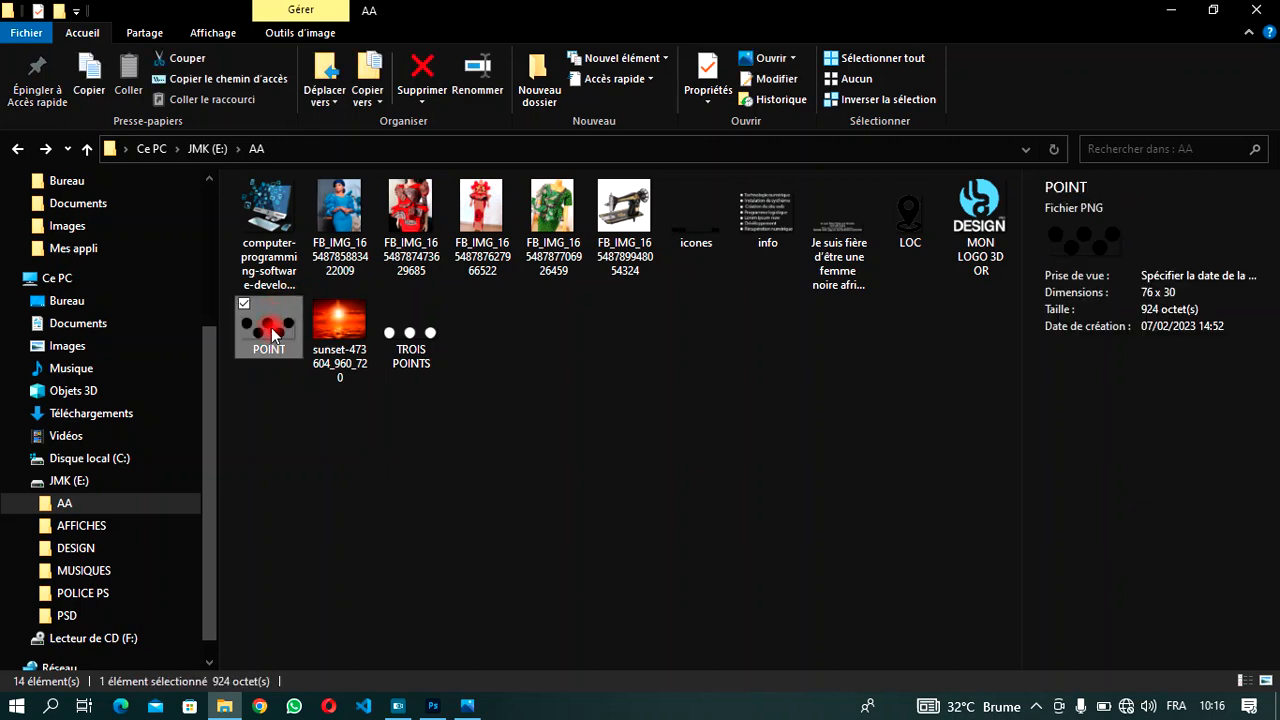
pyautogui.click(411, 337)
pyautogui.moveTo(411, 337); pyautogui.dragTo(413, 641)
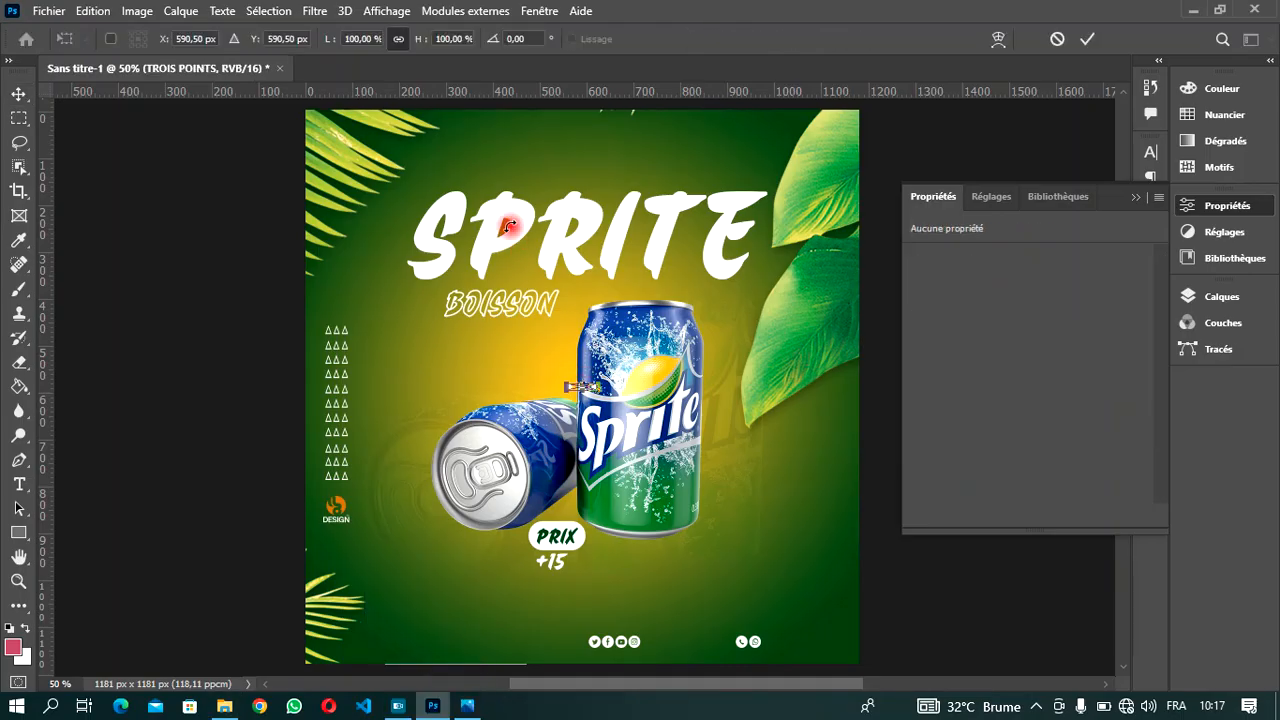
# Scale the three dots to 122 %, commit them, and move them to the flyer's lower-left corner at X 67 px, Y 1126 px.
pyautogui.moveTo(420, 38); pyautogui.dragTo(441, 50)
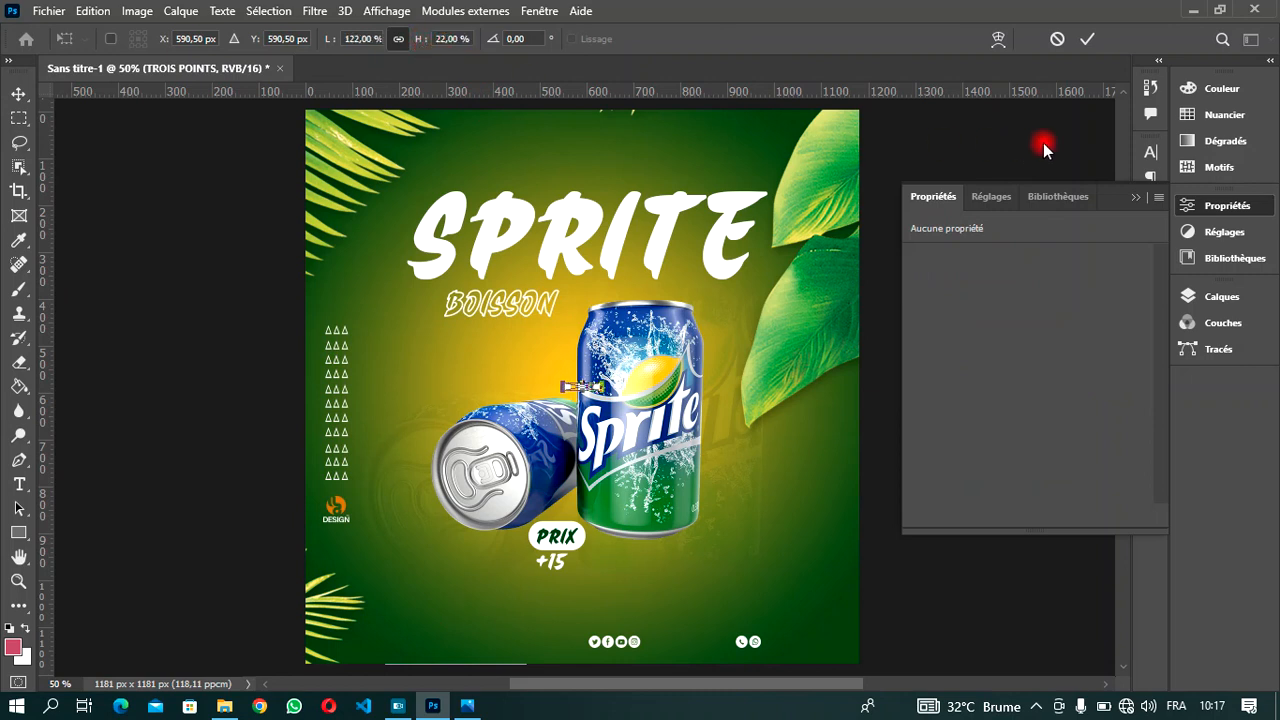
pyautogui.click(1087, 42)
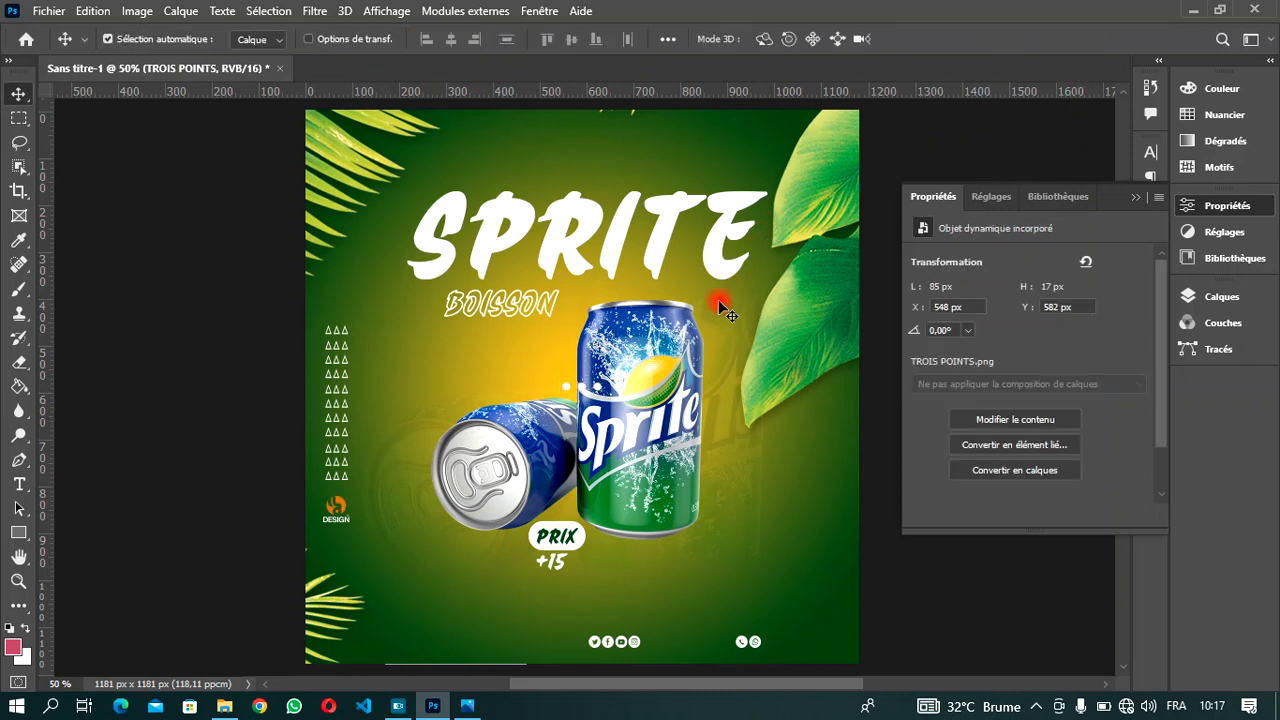
pyautogui.moveTo(590, 393); pyautogui.dragTo(357, 642)
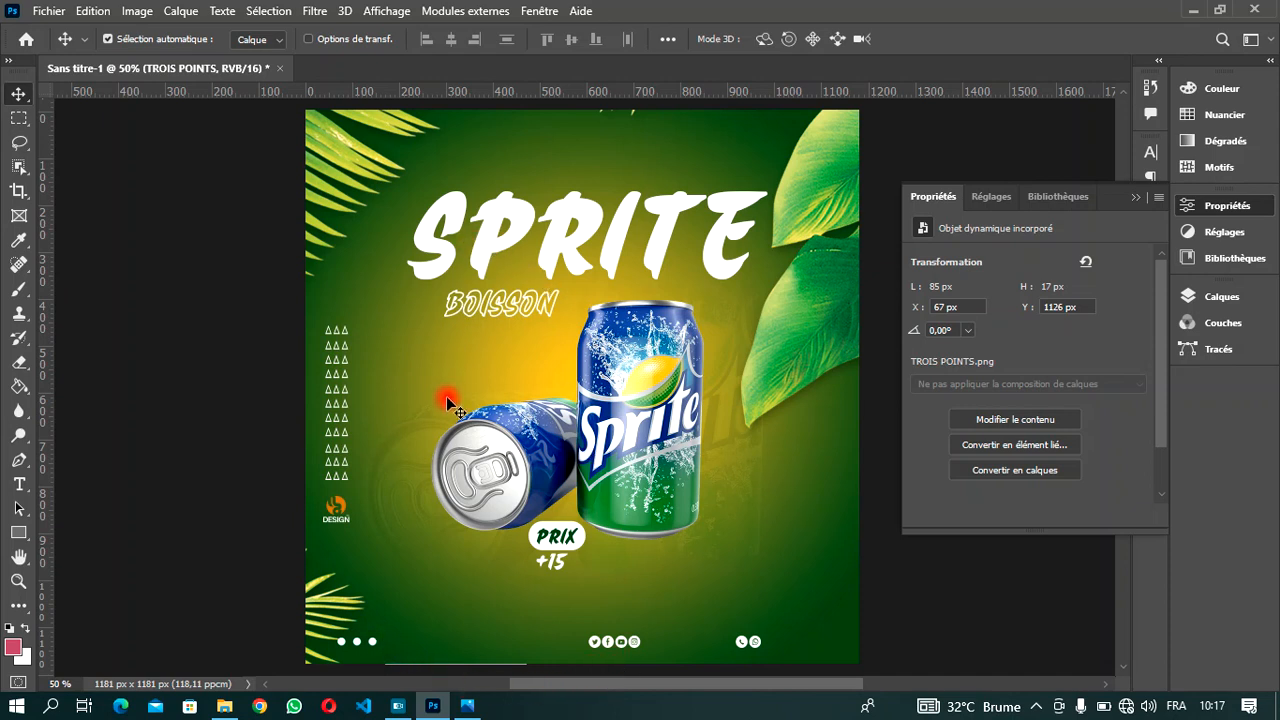
# Start a point text between the BOISSON title and the lying can, with its font set to Myriad Pro Regular.
pyautogui.click(19, 483)
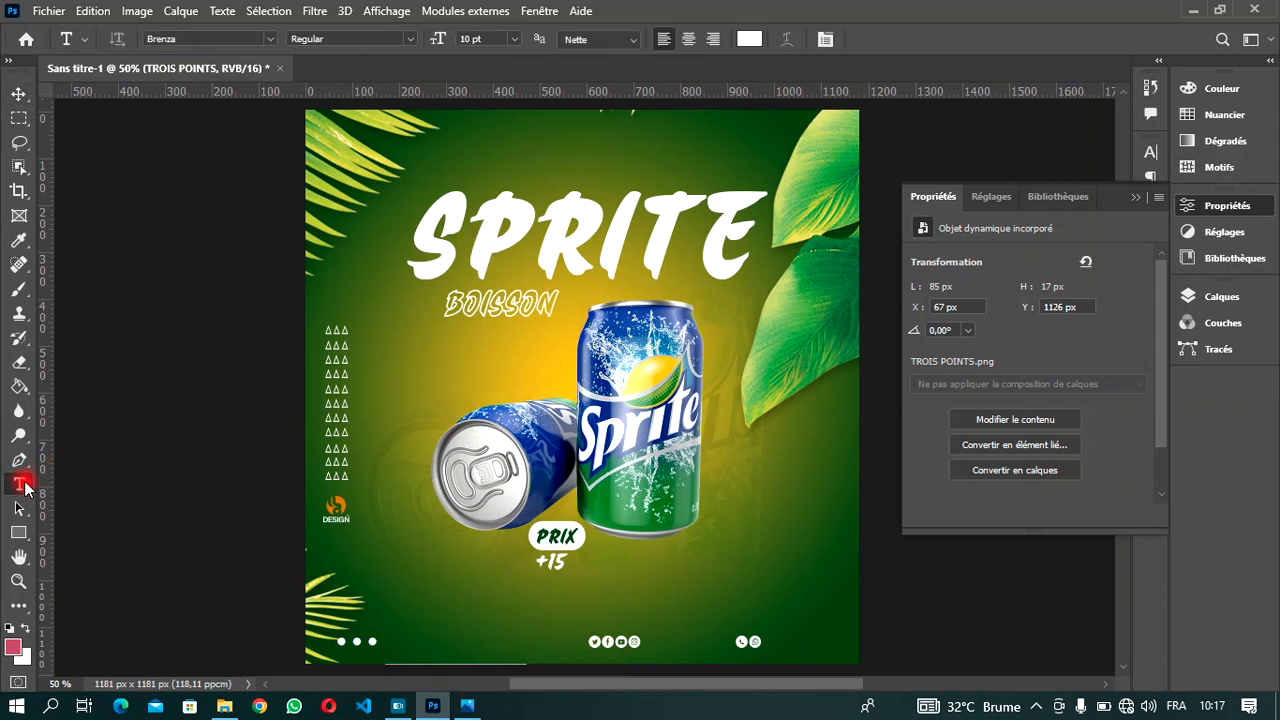
pyautogui.click(466, 381)
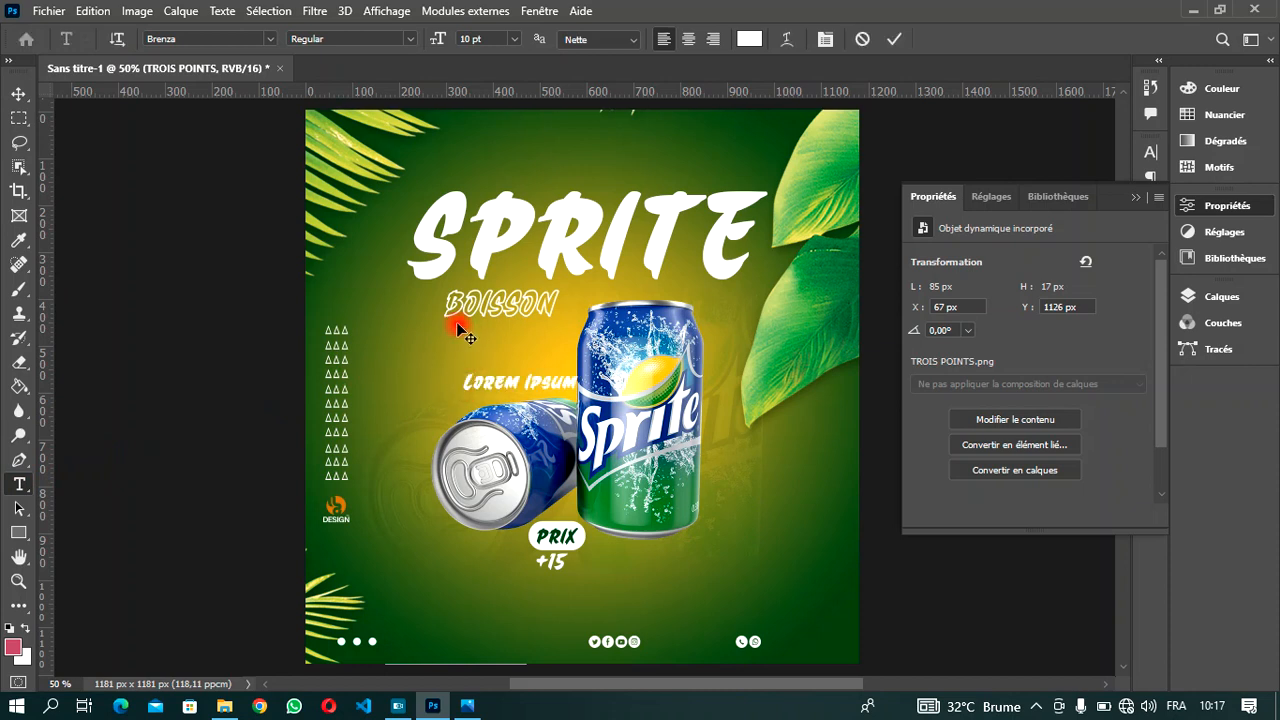
pyautogui.click(270, 39)
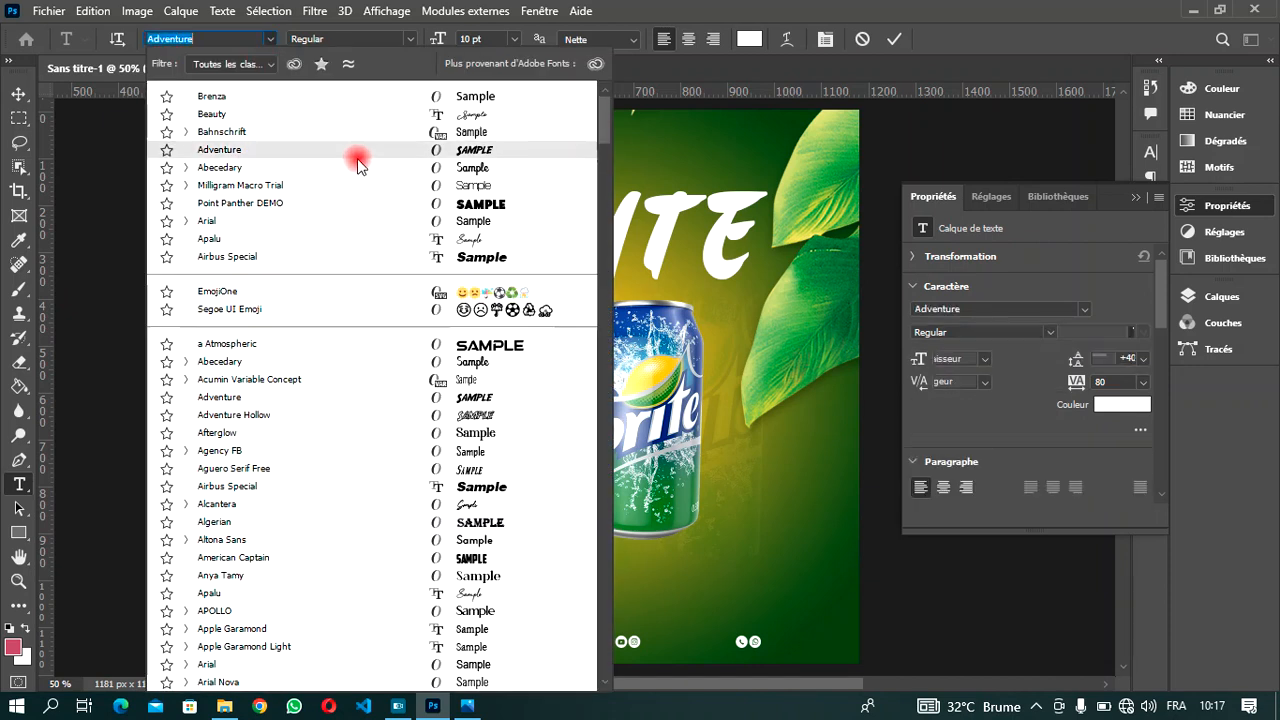
pyautogui.press('Escape')
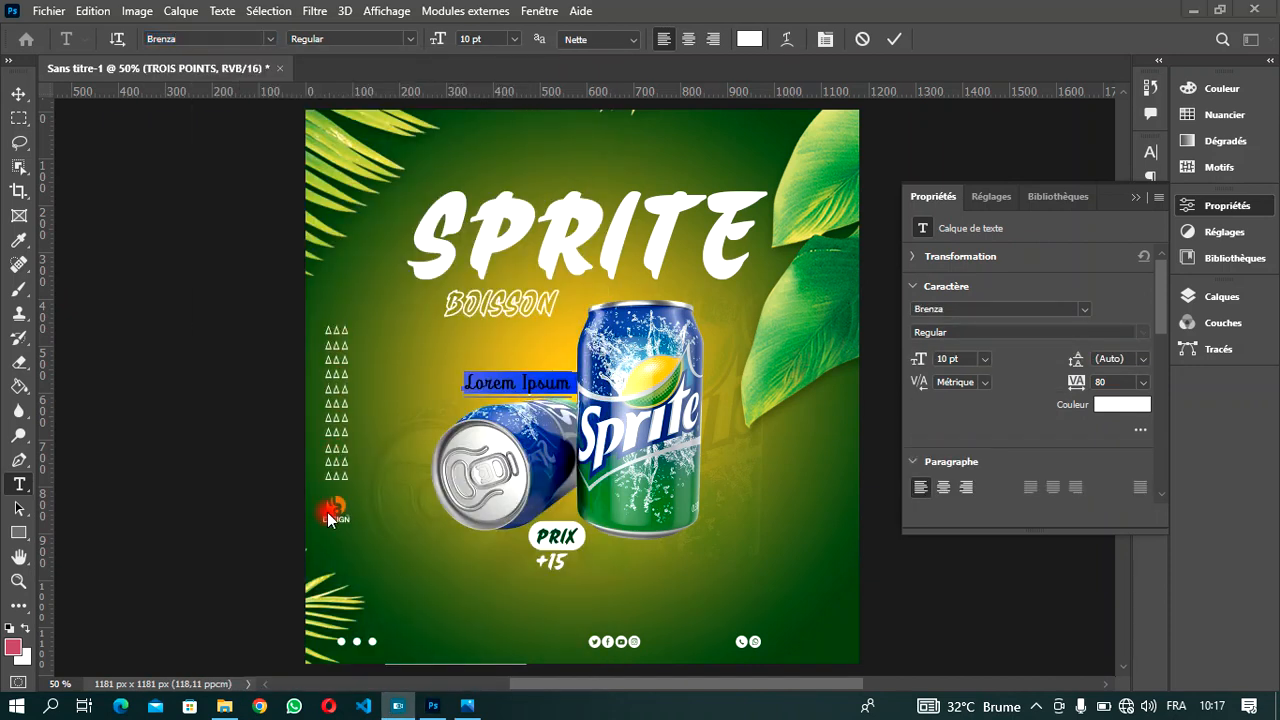
pyautogui.click(269, 38)
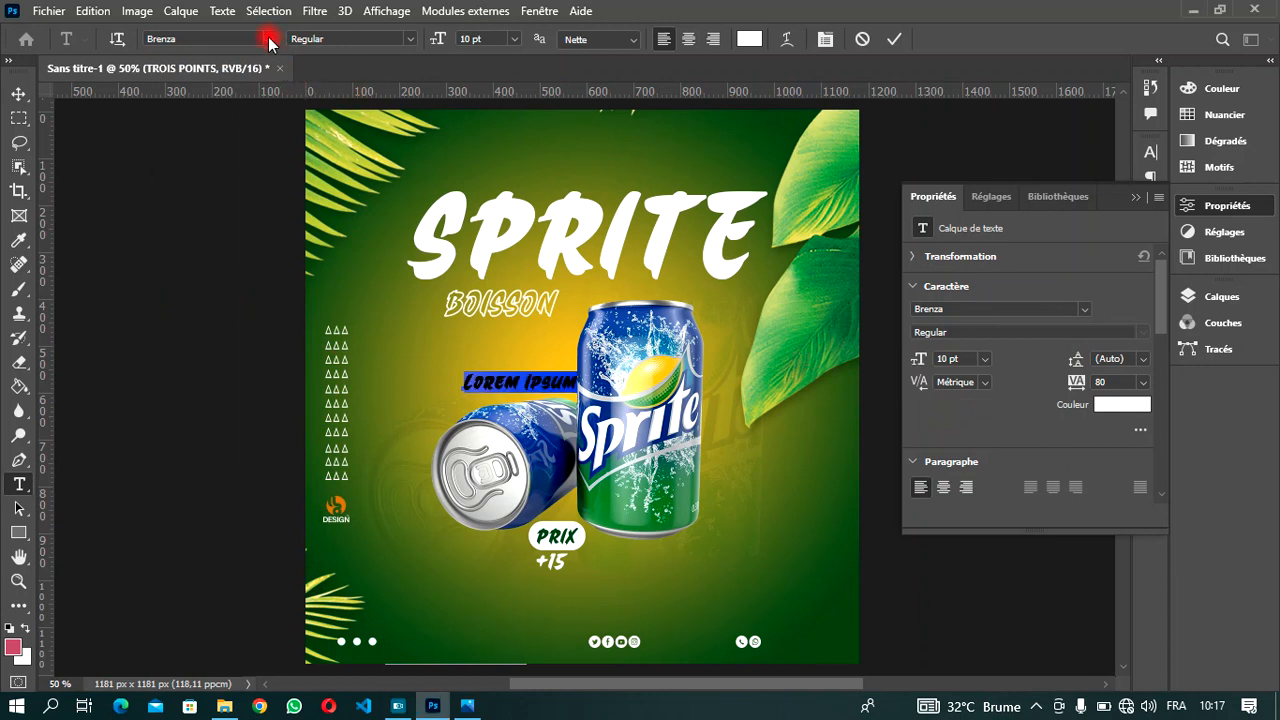
pyautogui.click(269, 38)
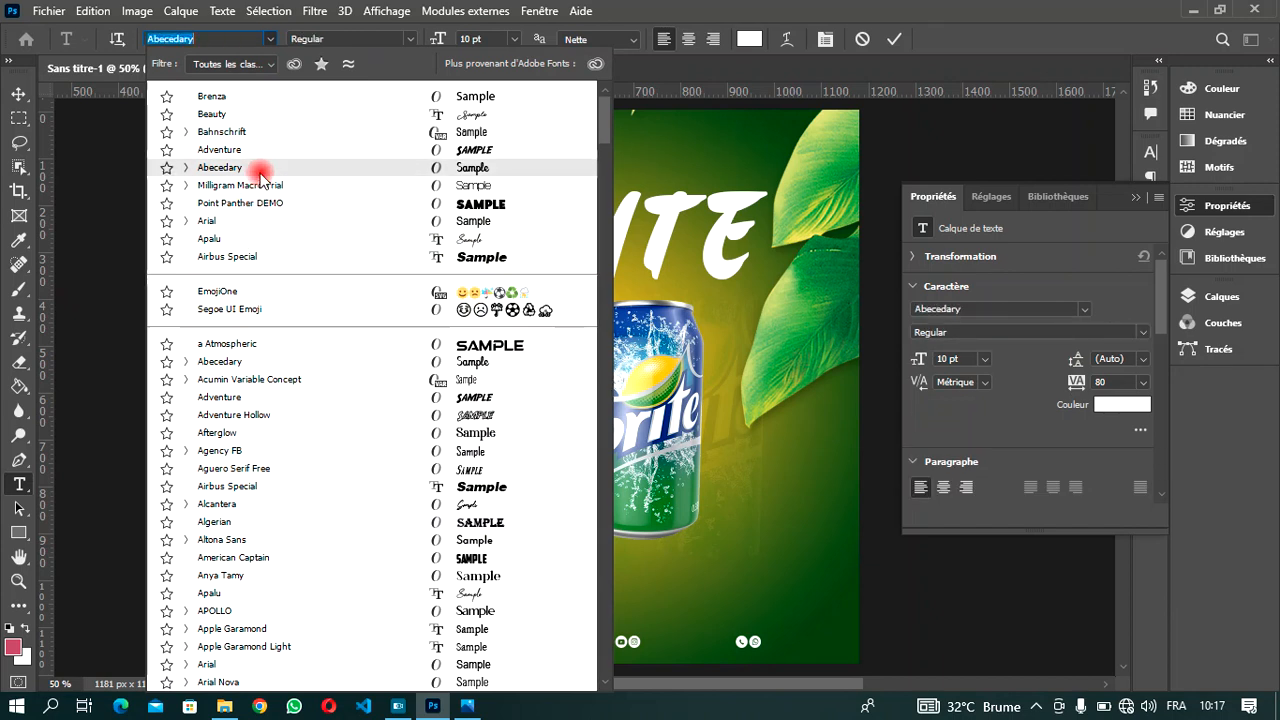
pyautogui.click(246, 41)
pyautogui.click(246, 38)
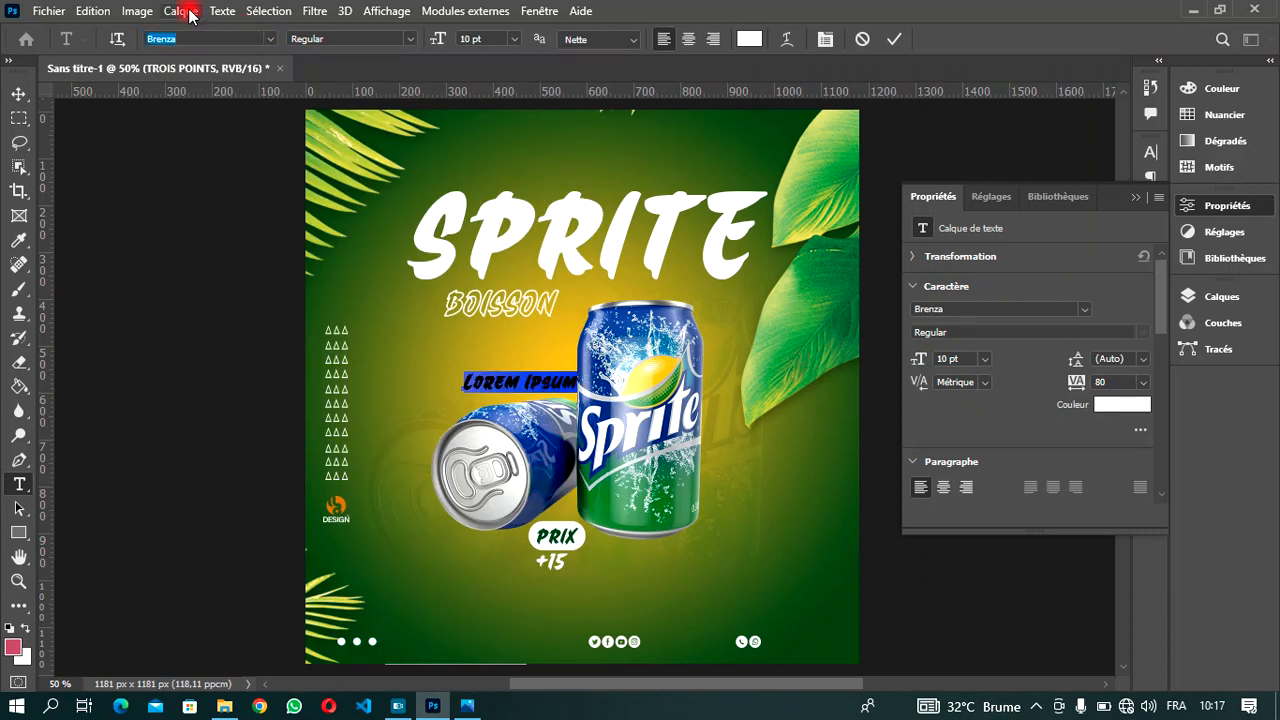
pyautogui.write('M')
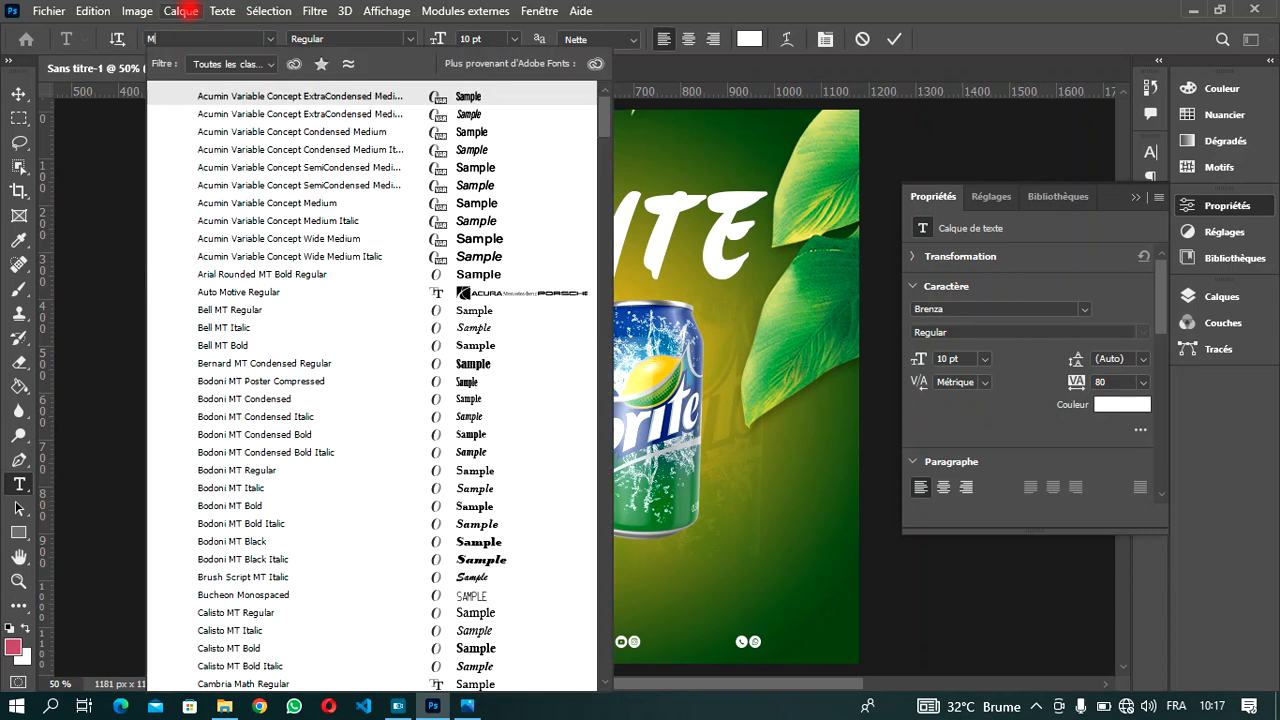
pyautogui.write('Y')
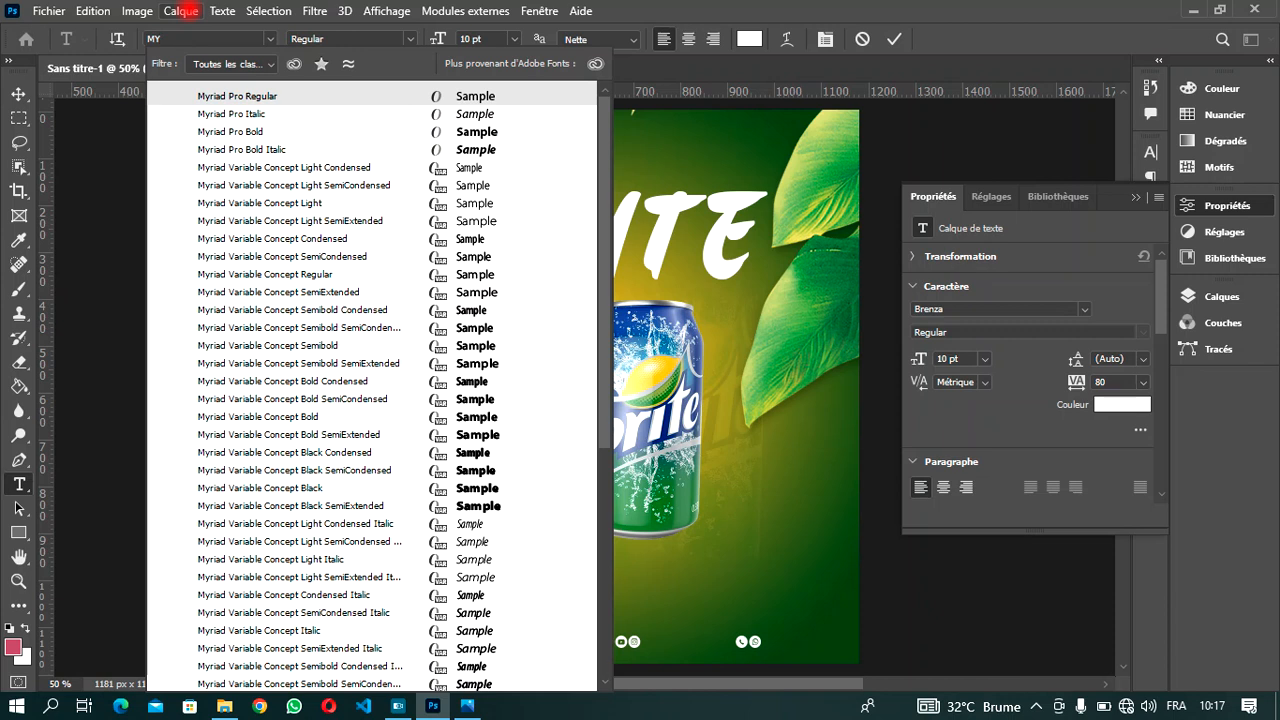
pyautogui.click(257, 95)
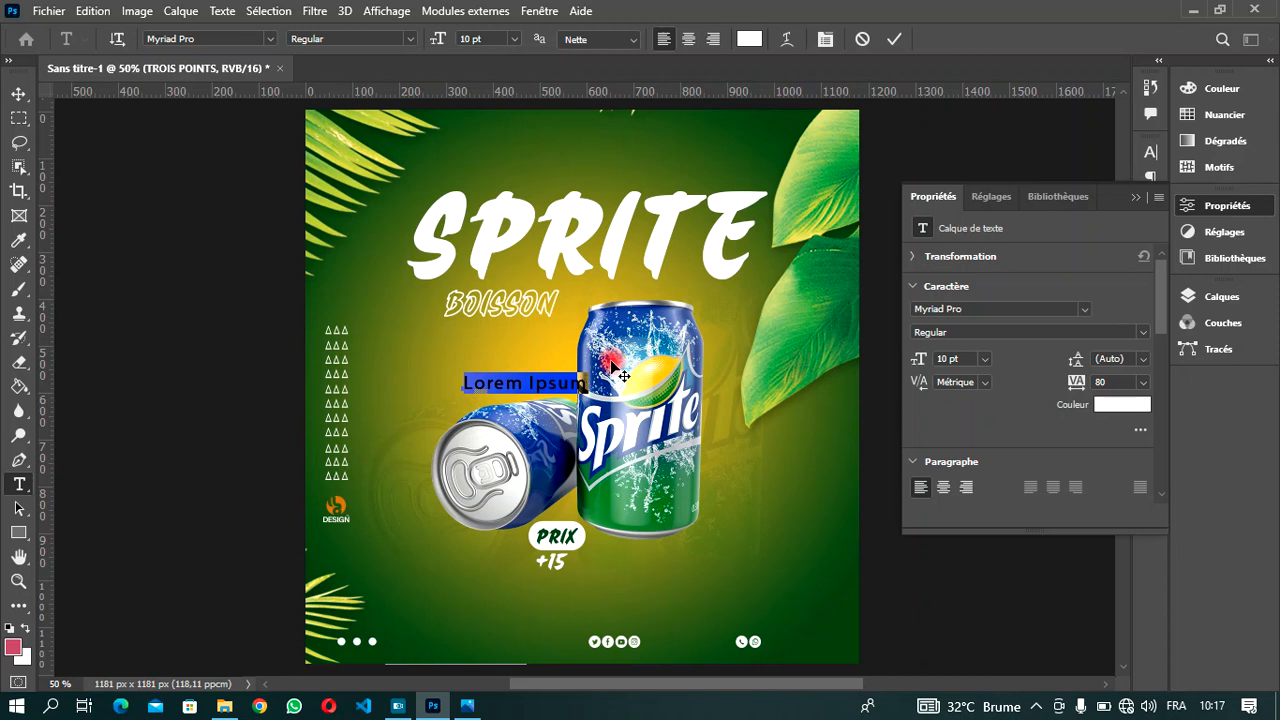
# Enter a placeholder phone number of zeros at 5 pt and place it just right of the phone and WhatsApp icons.
pyautogui.write('000 000 000 00')
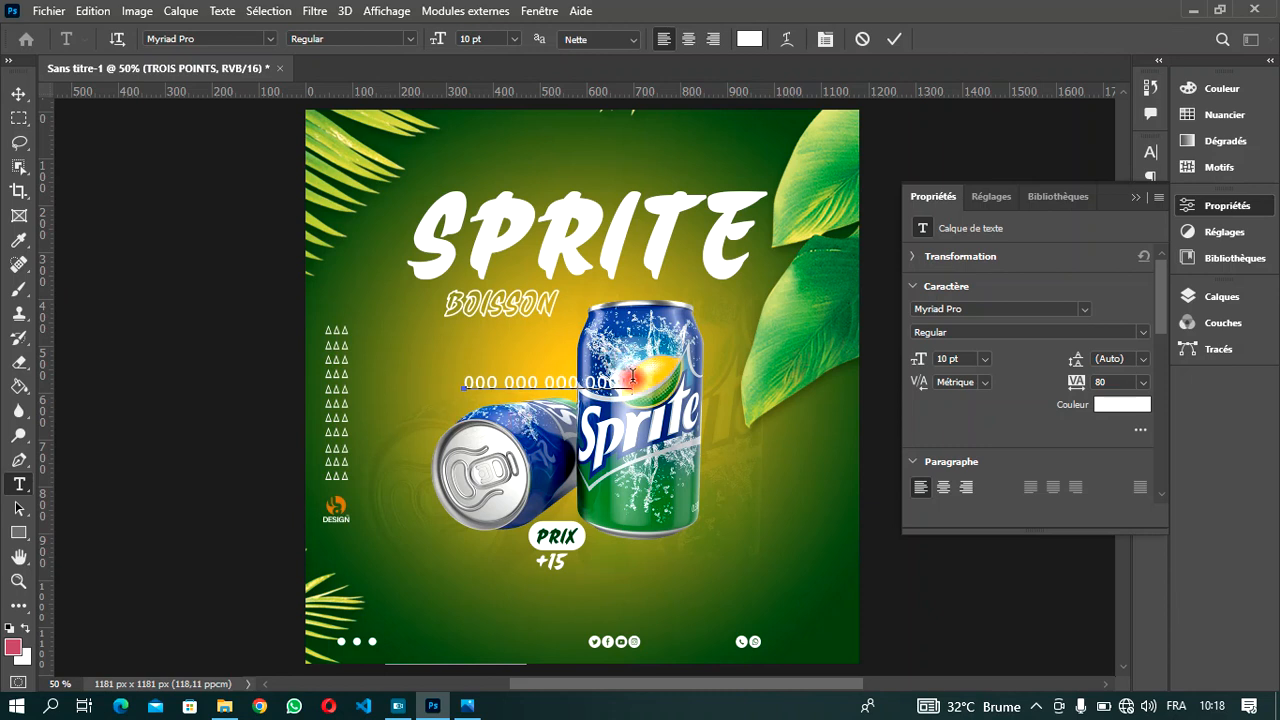
pyautogui.moveTo(632, 378); pyautogui.dragTo(423, 366)
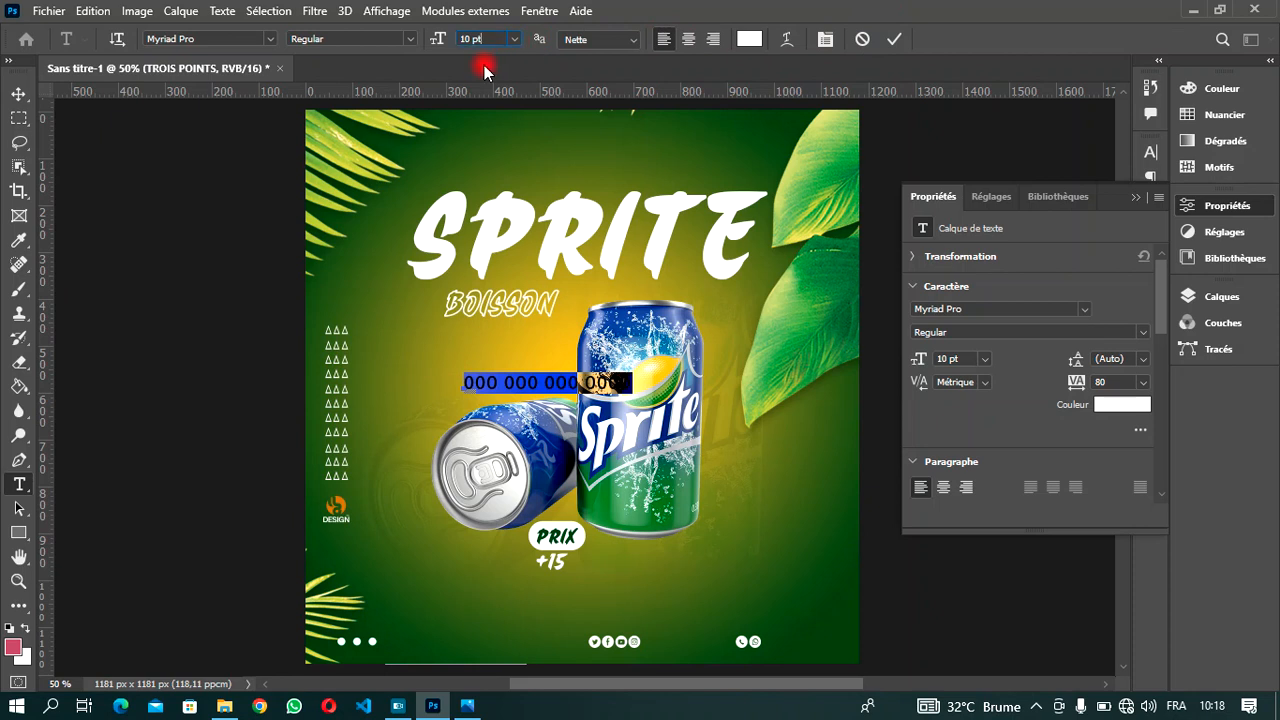
pyautogui.press('Down')
pyautogui.press('Down')
pyautogui.press('Down')
pyautogui.press('Down')
pyautogui.press('Down')
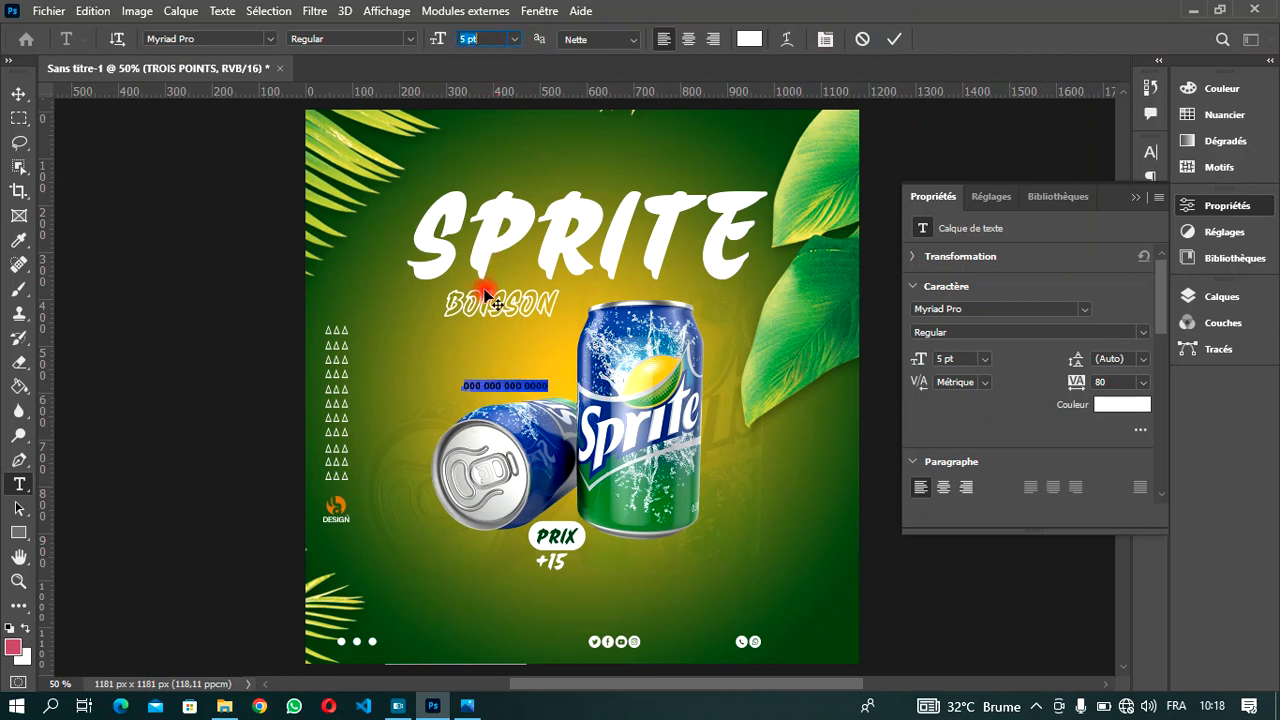
pyautogui.moveTo(520, 405); pyautogui.dragTo(815, 655)
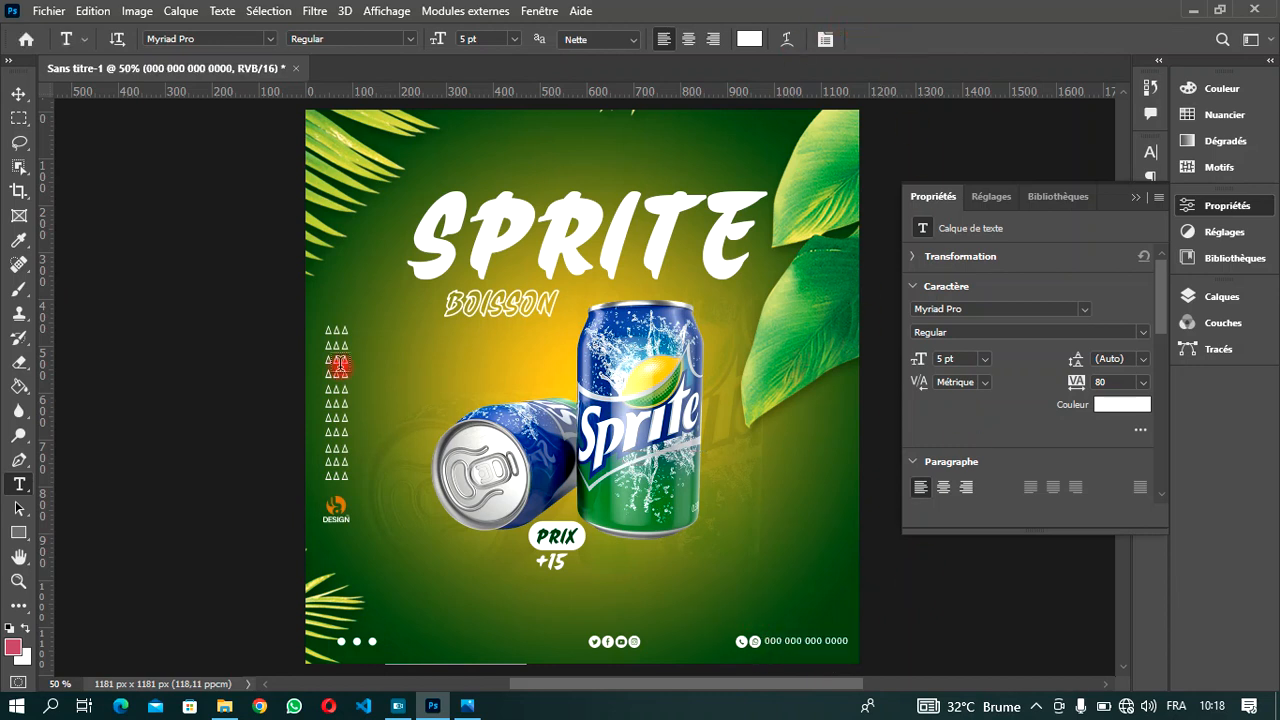
# Move the icones layer 50 px to the left along the flyer's lower edge.
pyautogui.click(19, 93)
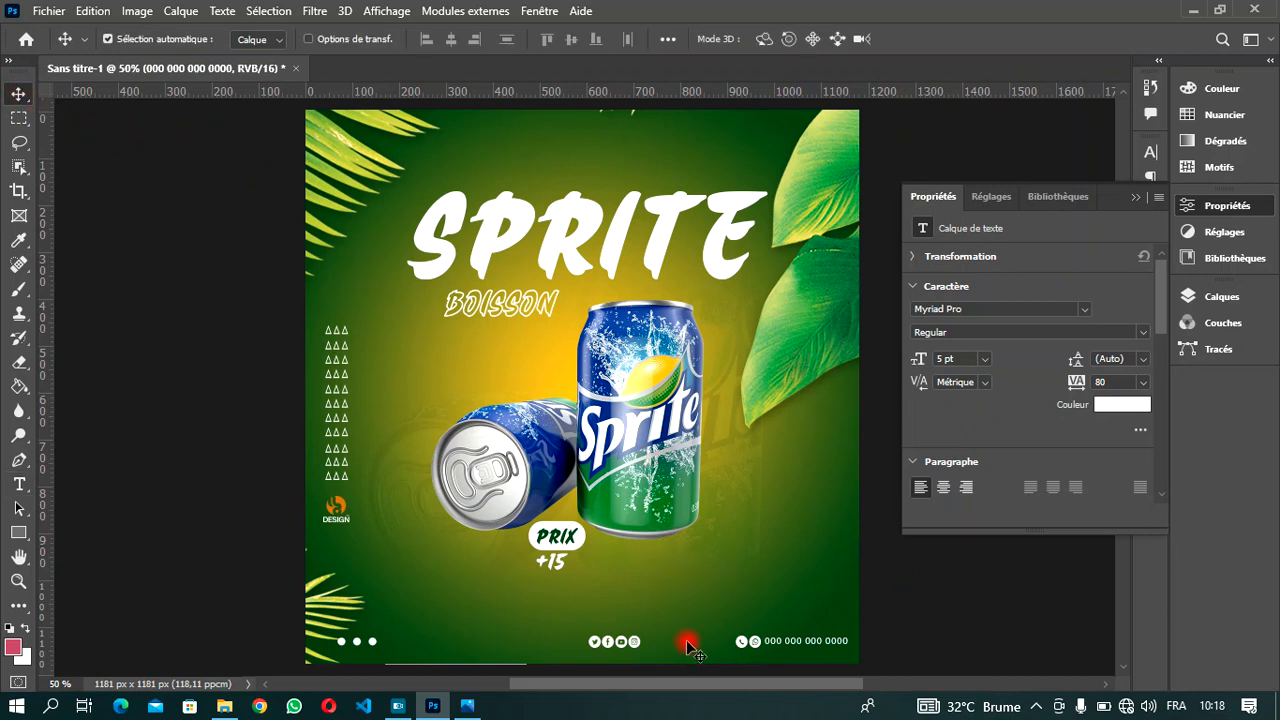
pyautogui.click(631, 638)
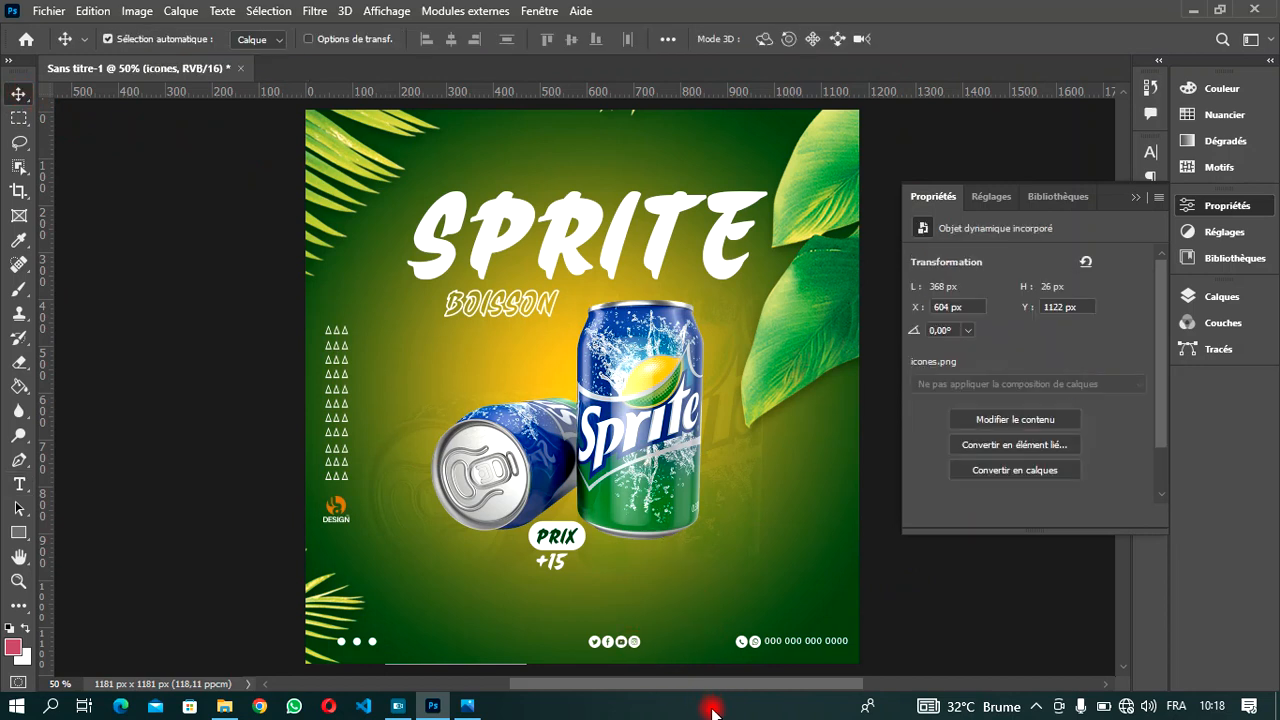
pyautogui.click(1136, 200)
pyautogui.click(1221, 294)
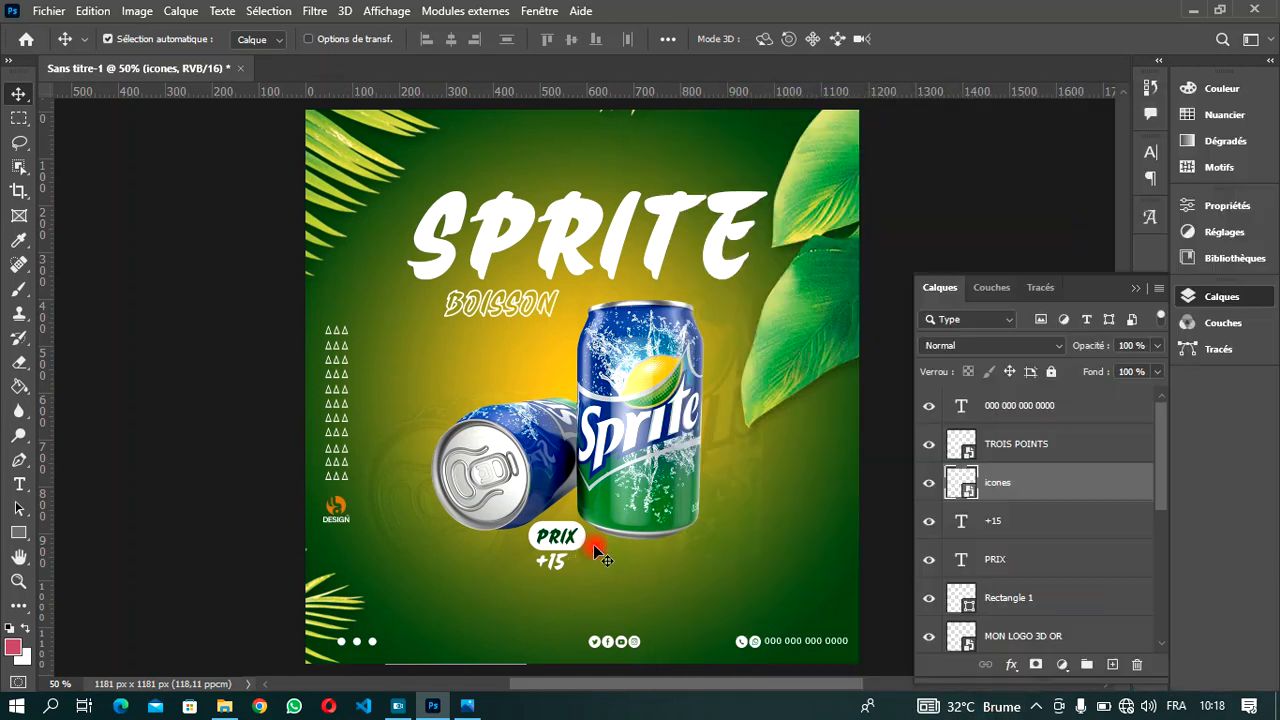
pyautogui.hotkey('shift', 'Left')
pyautogui.hotkey('shift', 'Left')
pyautogui.hotkey('shift', 'Left')
pyautogui.hotkey('shift', 'Left')
pyautogui.hotkey('shift', 'Left')
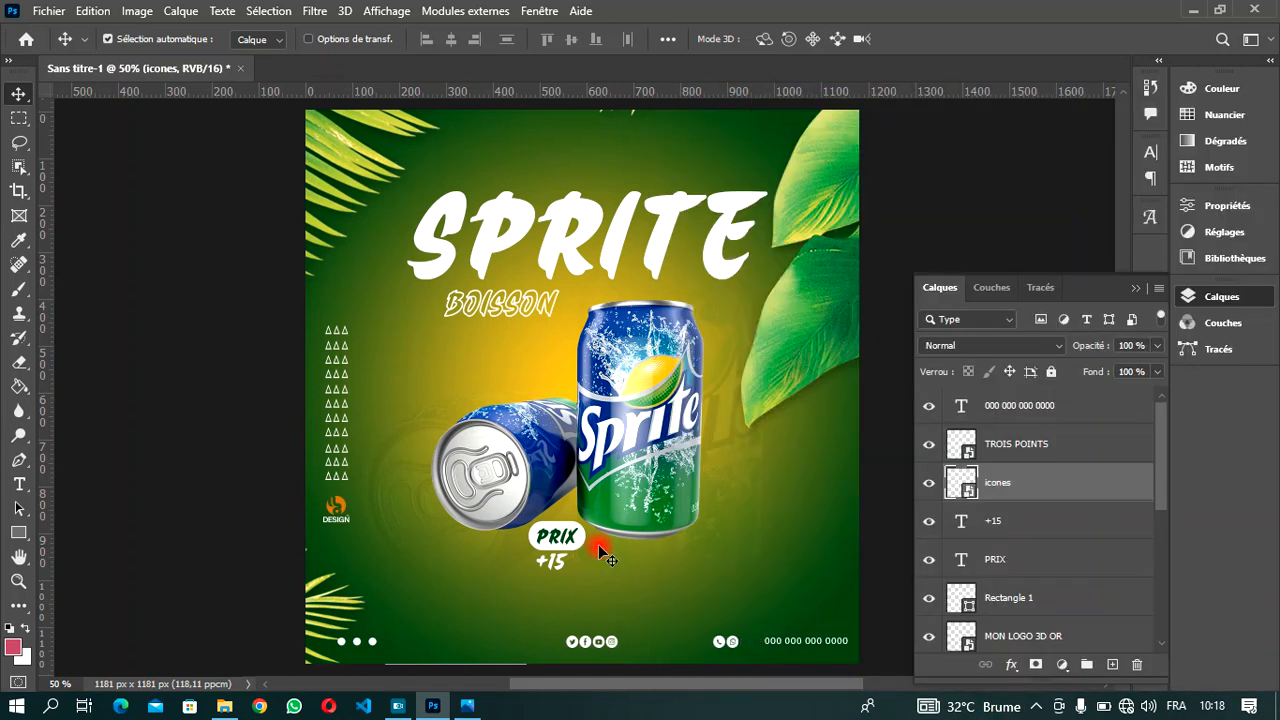
# Shift the placeholder phone number left, closer to the phone and WhatsApp icons.
pyautogui.click(812, 641)
pyautogui.hotkey('shift', 'Left')
pyautogui.hotkey('shift', 'Left')
pyautogui.hotkey('shift', 'Left')
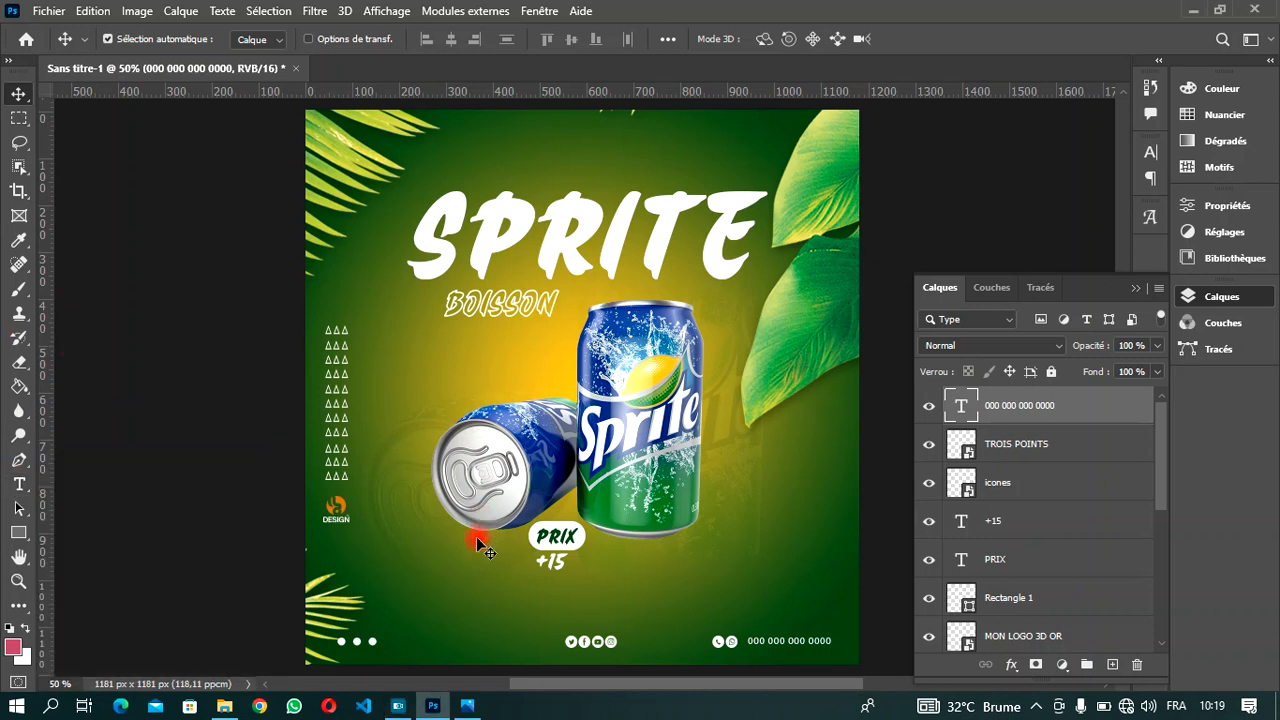
# Add the text "Sprite boisson" in 5 pt Myriad Pro, place it right of the social media icons and commit it.
pyautogui.click(19, 485)
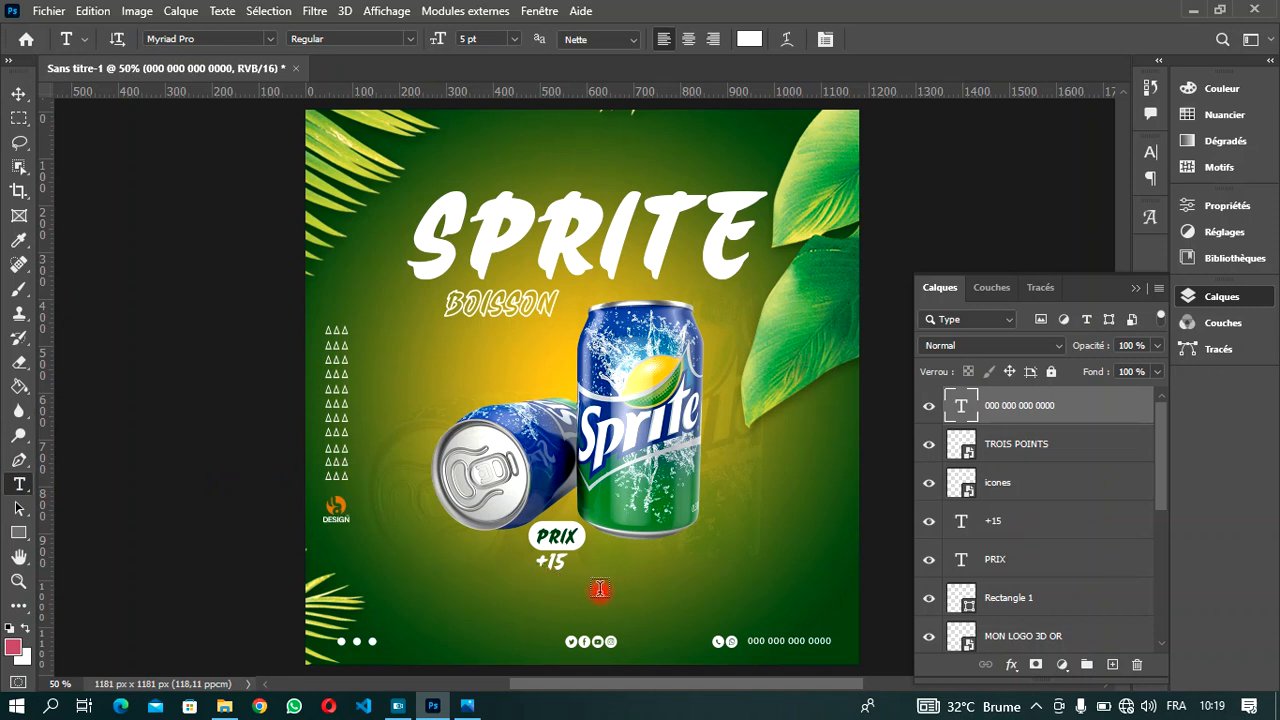
pyautogui.click(467, 587)
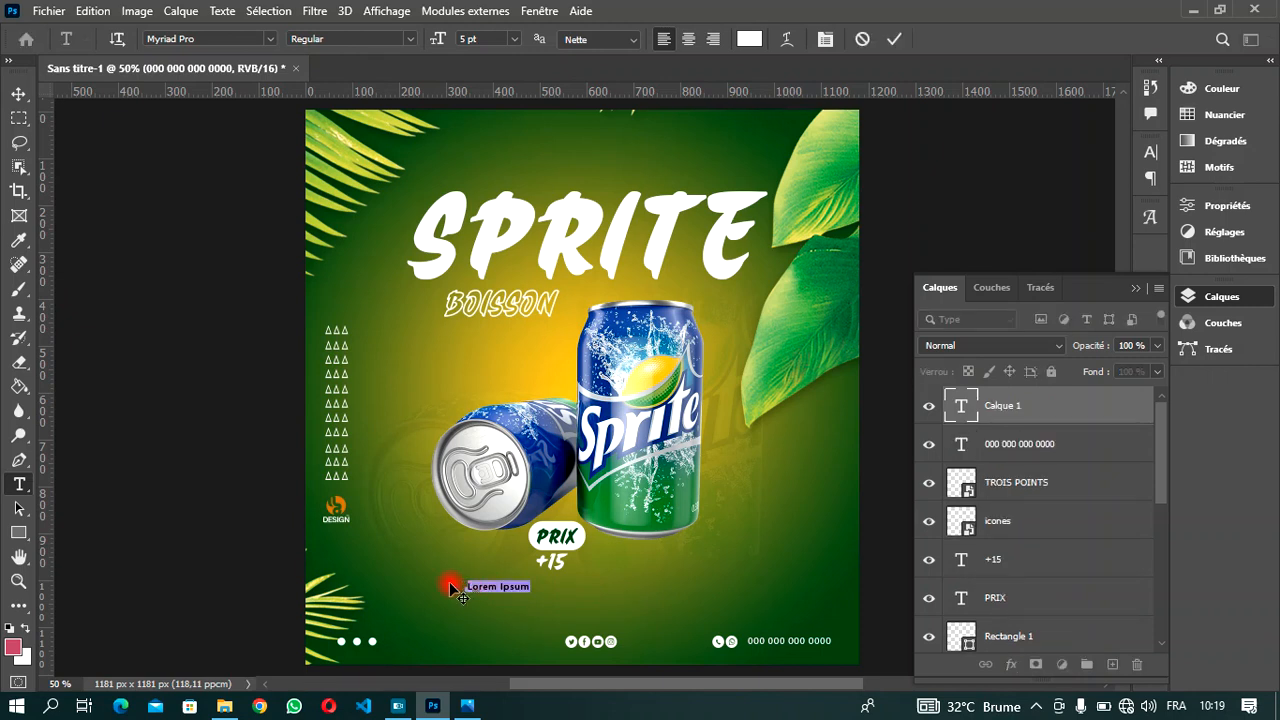
pyautogui.press('Delete')
pyautogui.write('na')
pyautogui.write('ck')
pyautogui.write('te')
pyautogui.write(' b')
pyautogui.write('oisson')
pyautogui.moveTo(520, 598); pyautogui.dragTo(675, 644)
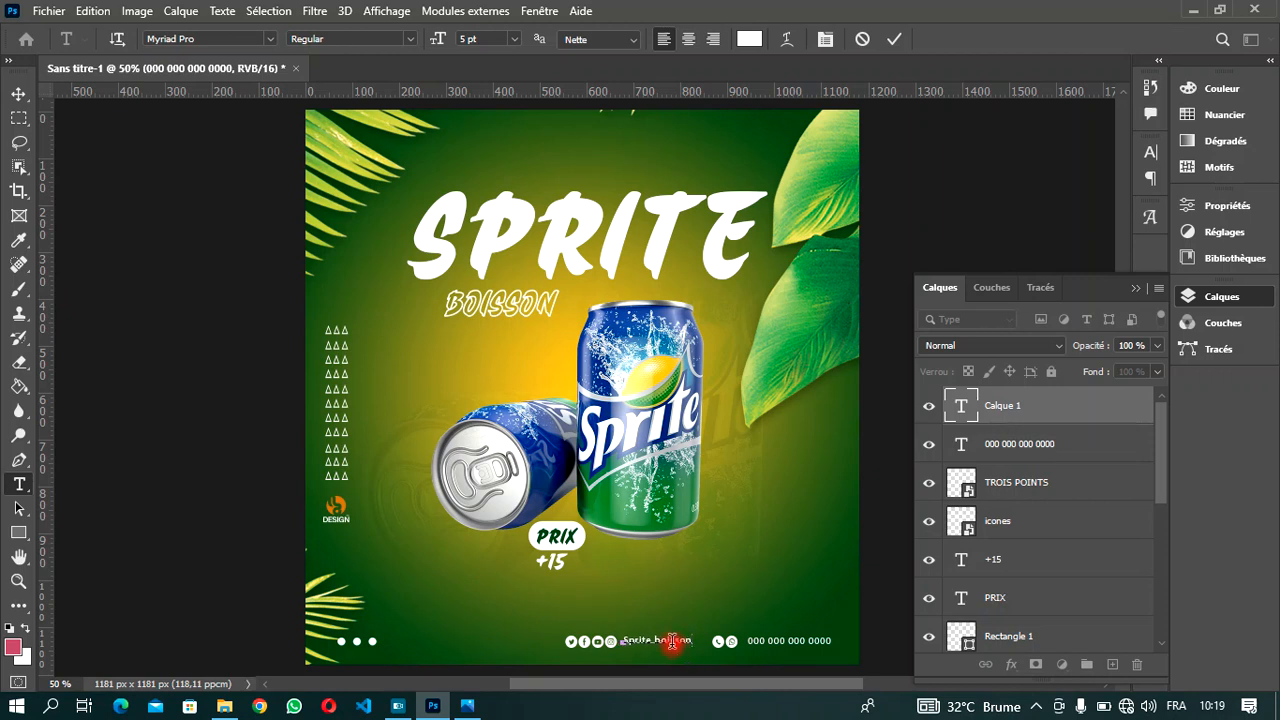
pyautogui.hotkey('ctrl', 'Return')
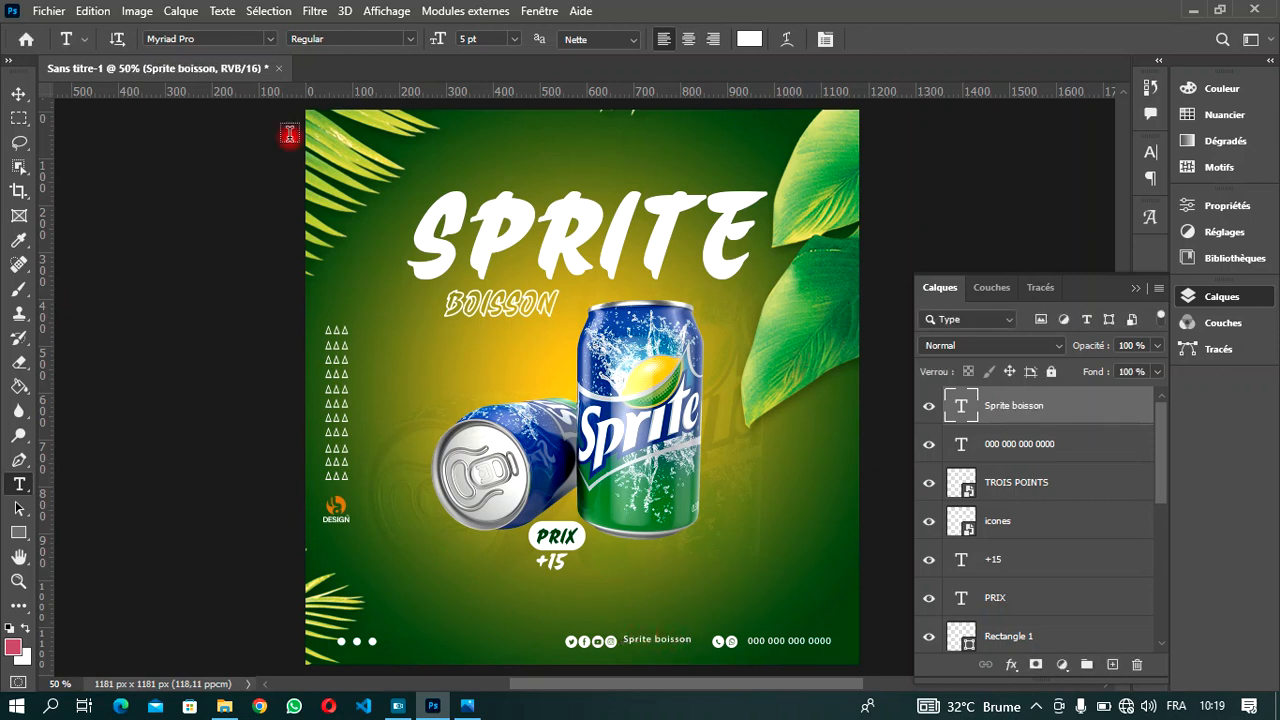
# Nudge the "Sprite boisson" text 4 px down and 3 px right to line it up with the icons.
pyautogui.click(19, 93)
pyautogui.press('Down')
pyautogui.press('Down')
pyautogui.press('Down')
pyautogui.press('Down')
pyautogui.press('Right')
pyautogui.press('Right')
pyautogui.press('Right')
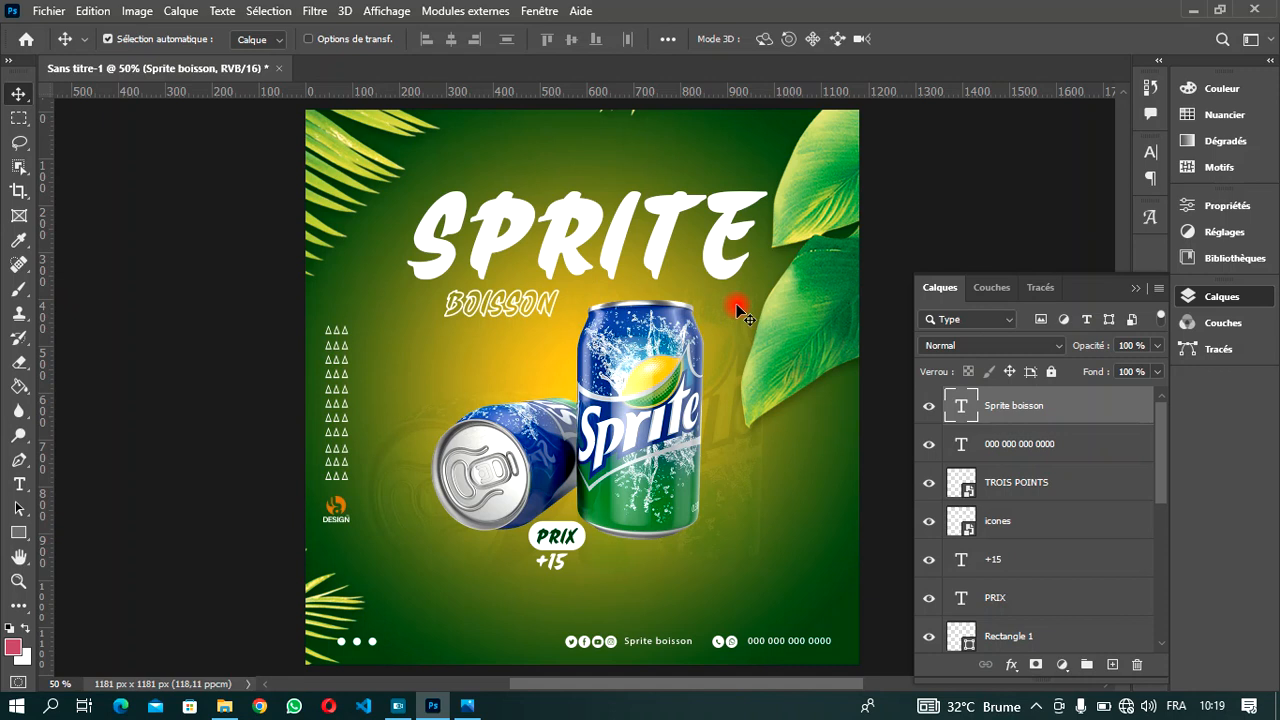
# Start a new text line below the cans, left of the price label, and set its font to Abecedary.
pyautogui.press('t')
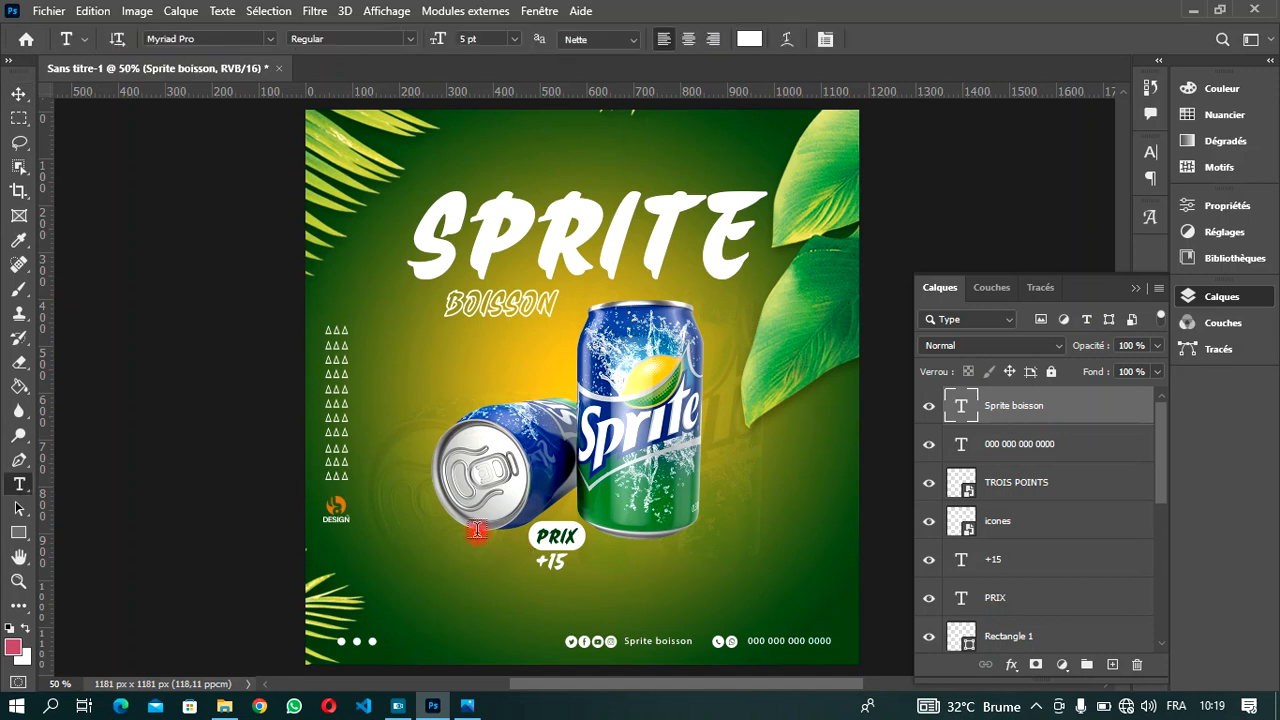
pyautogui.click(440, 589)
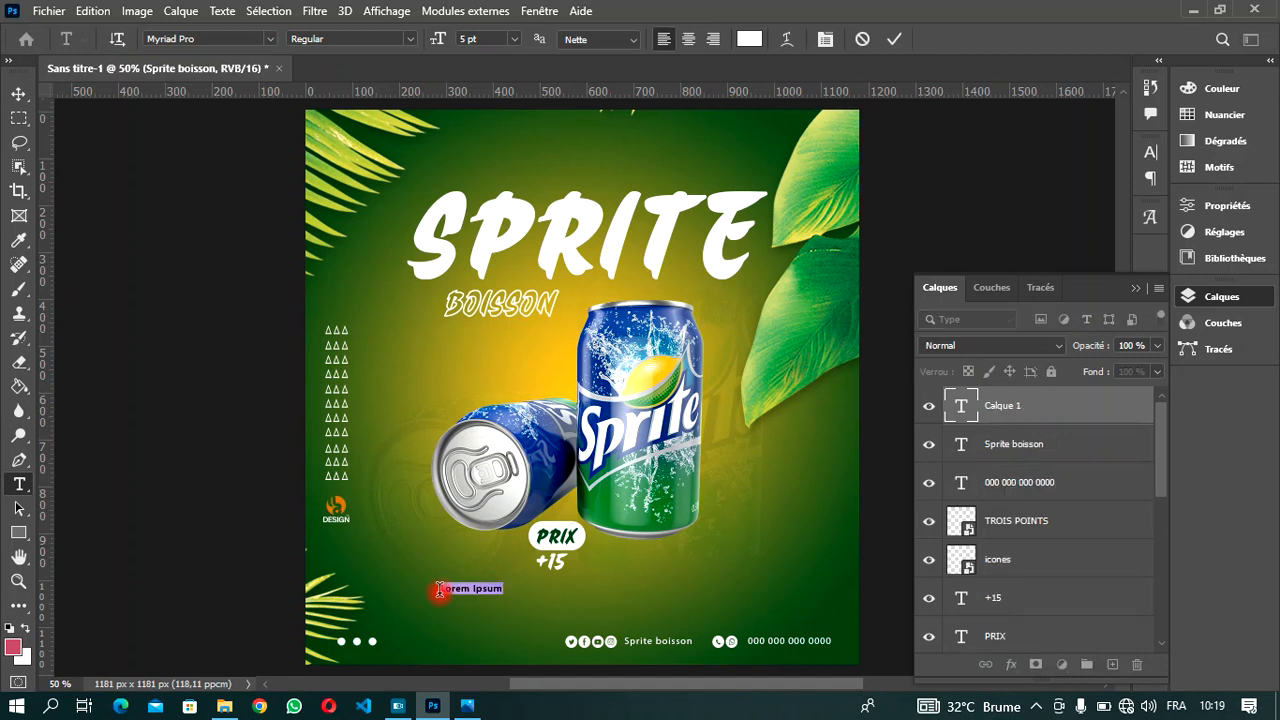
pyautogui.click(268, 42)
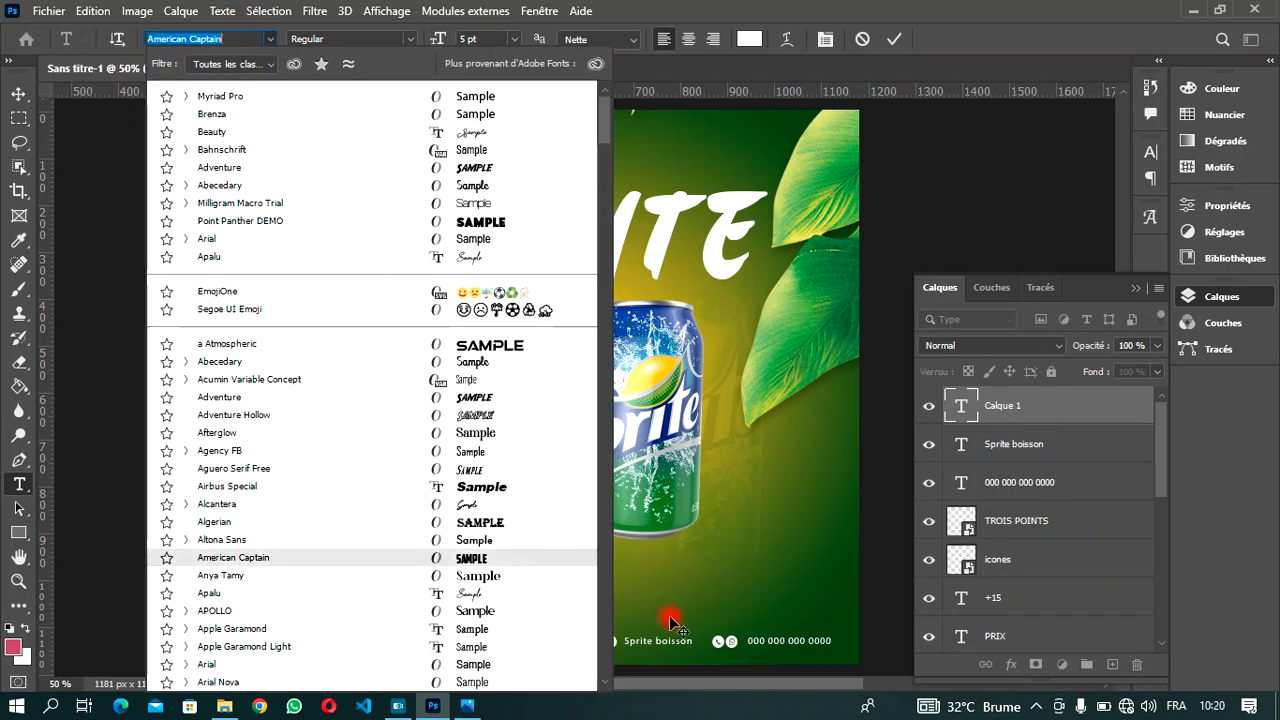
pyautogui.click(718, 688)
pyautogui.moveTo(700, 684); pyautogui.dragTo(628, 684)
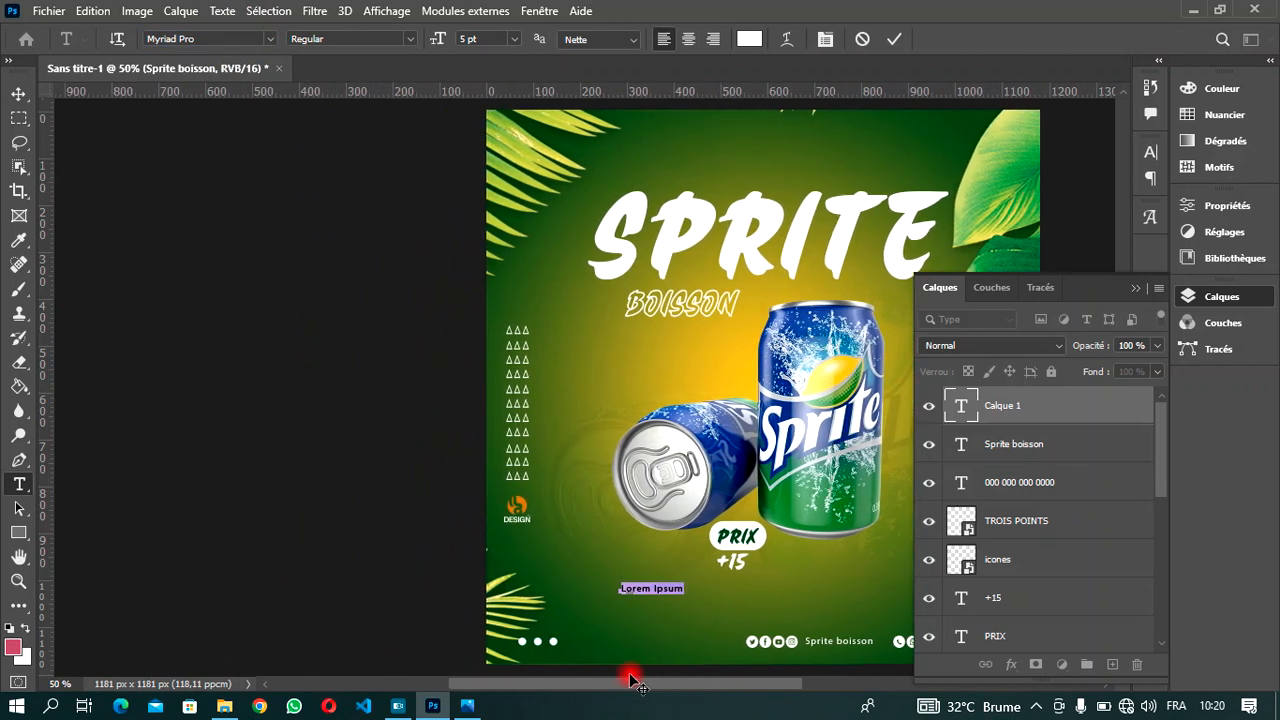
pyautogui.click(268, 39)
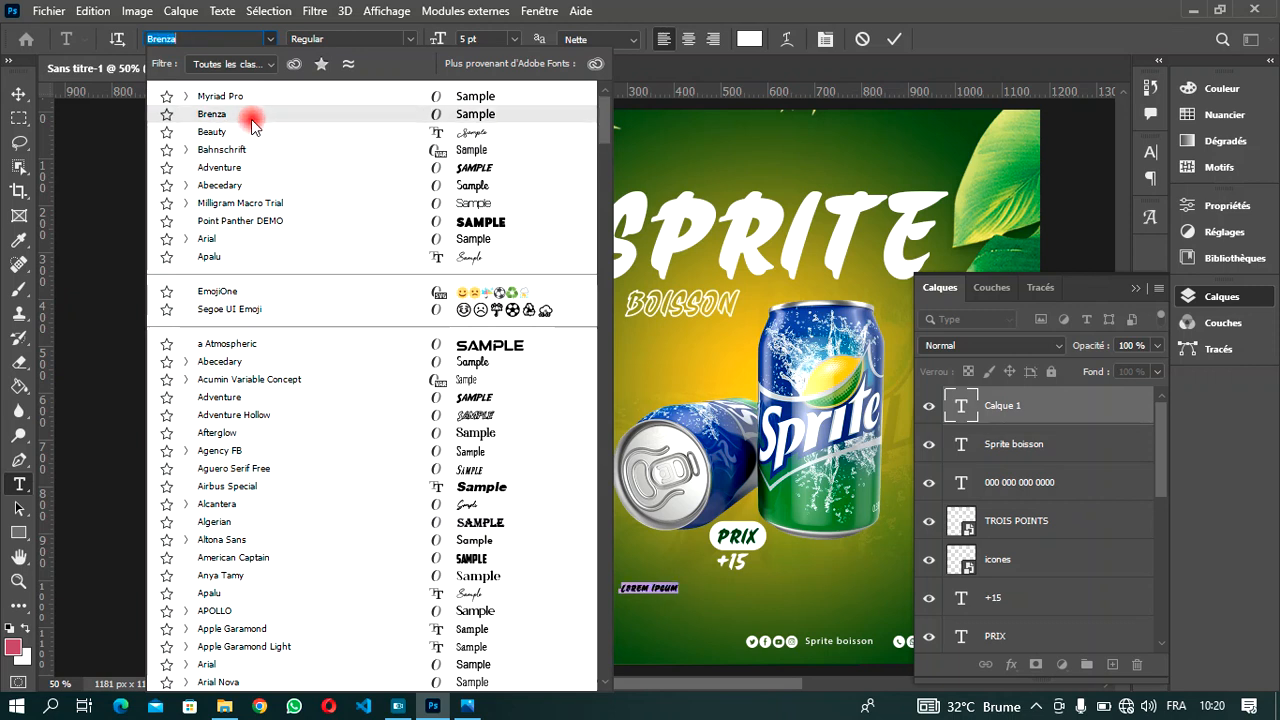
pyautogui.click(242, 185)
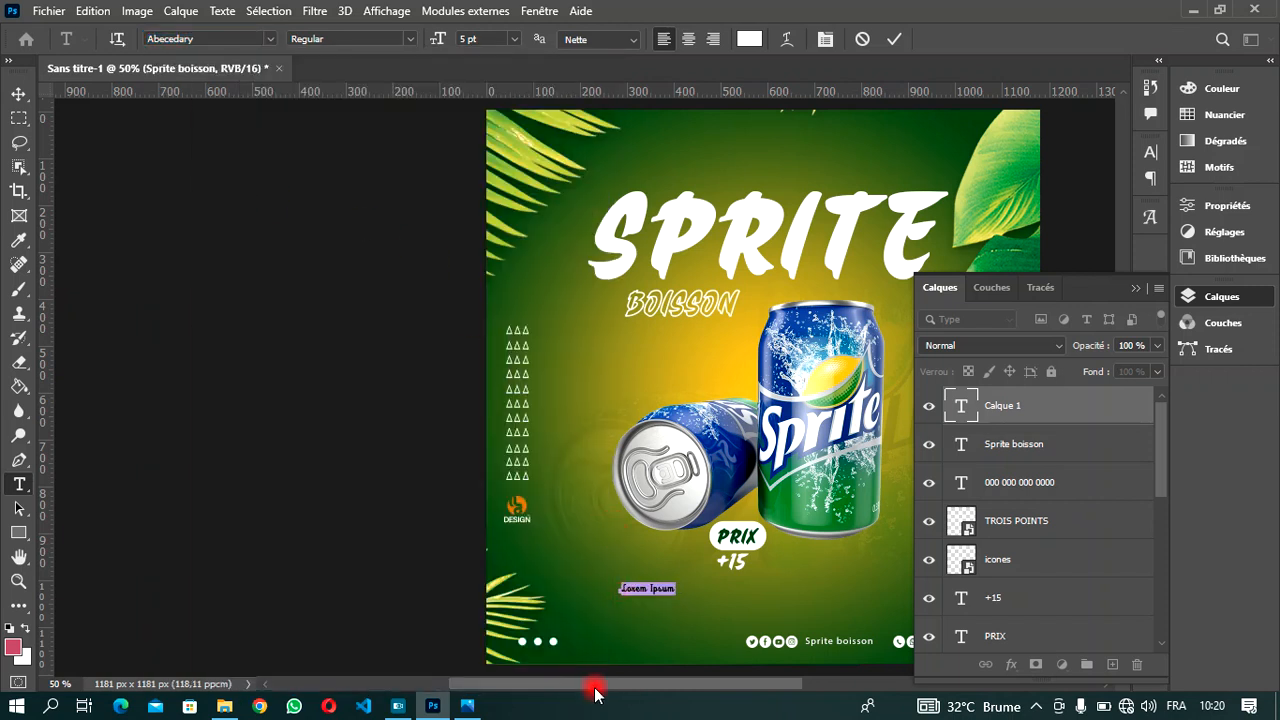
pyautogui.moveTo(571, 686); pyautogui.dragTo(640, 694)
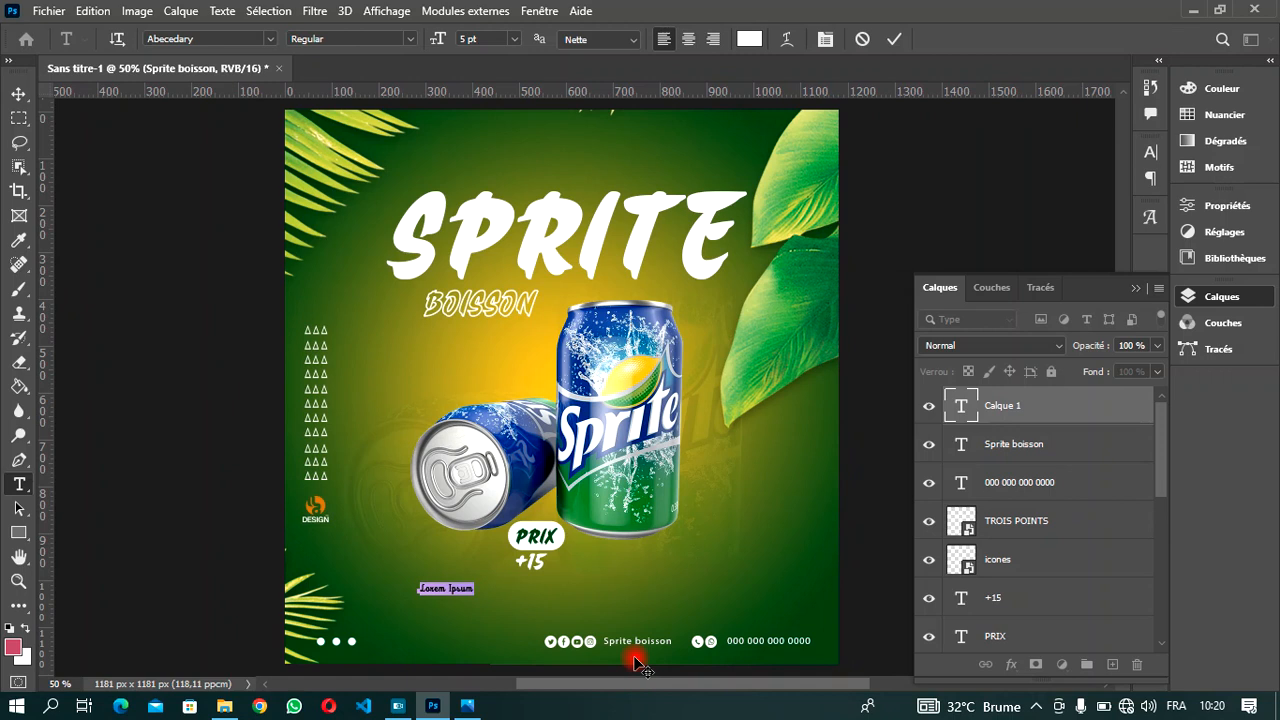
# Replace the placeholder with the two-line slogan "Boisson sprite un gout nouveau." and "Notre boisson !!!".
pyautogui.press('BackSpace')
pyautogui.write('A')
pyautogui.write('ve')
pyautogui.write('sso')
pyautogui.write('n ')
pyautogui.write('sp')
pyautogui.write('rite')
pyautogui.write('_ne')
pyautogui.write(' pou')
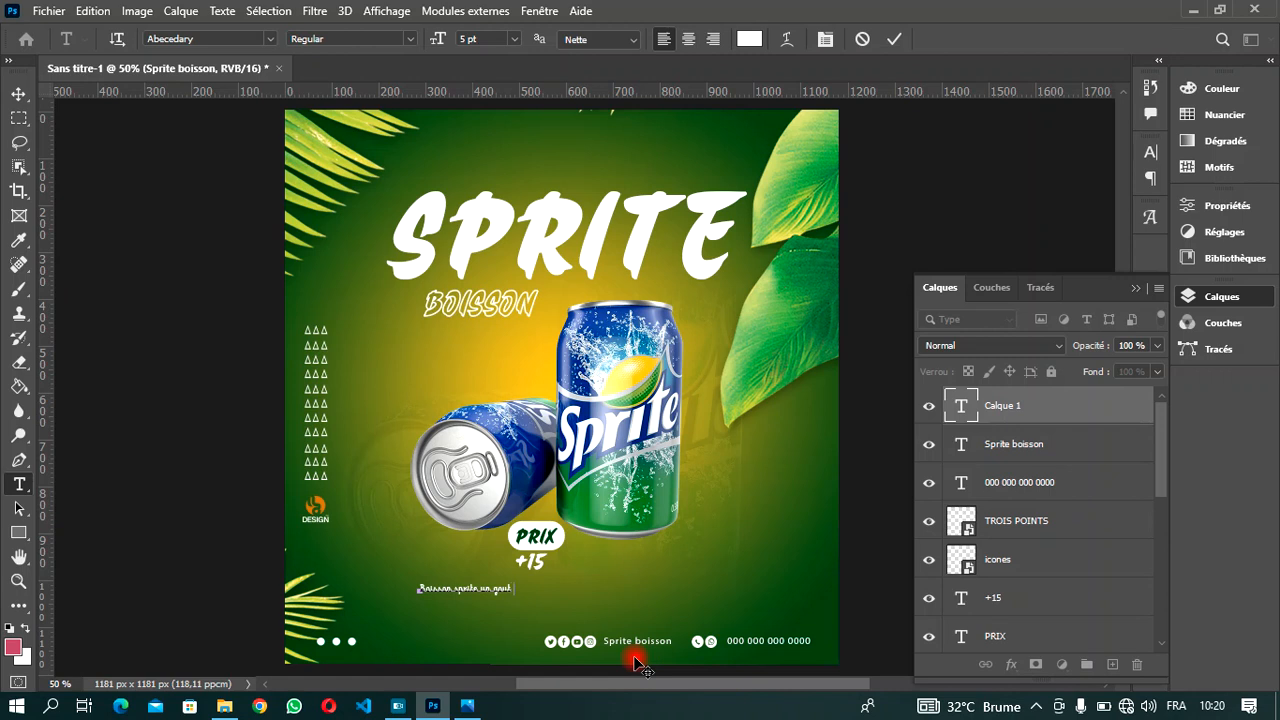
pyautogui.write('t nouveau')
pyautogui.press('Return')
pyautogui.write('Notre boisson')
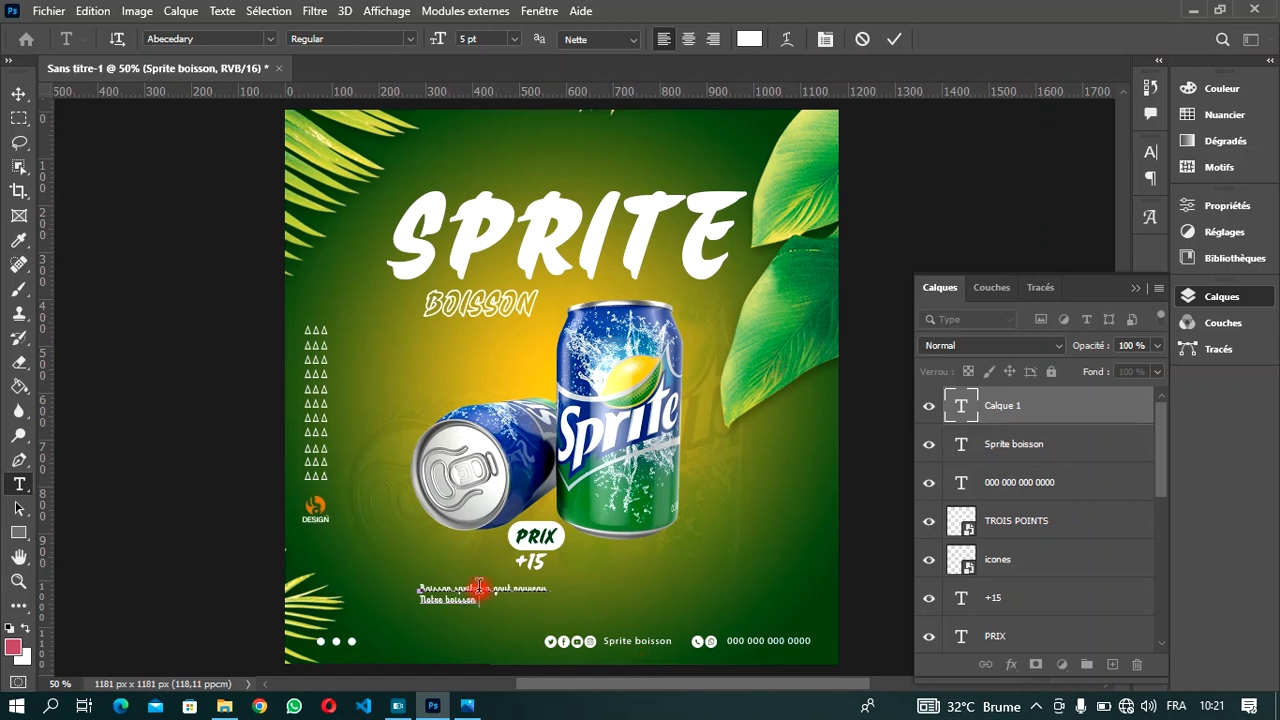
pyautogui.write(' !!!')
# Center-align the slogan lines, place them under the +15 price, set the size to 9 pt and commit the text.
pyautogui.hotkey('ctrl', 'a')
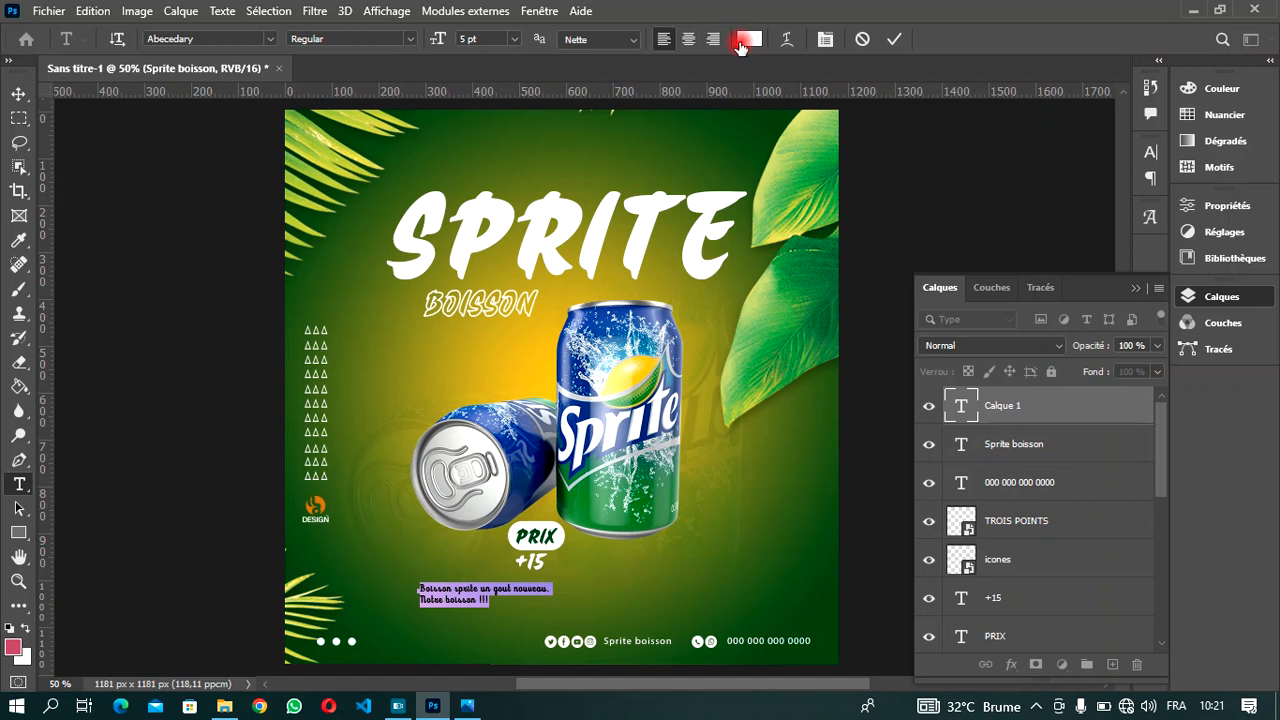
pyautogui.click(690, 40)
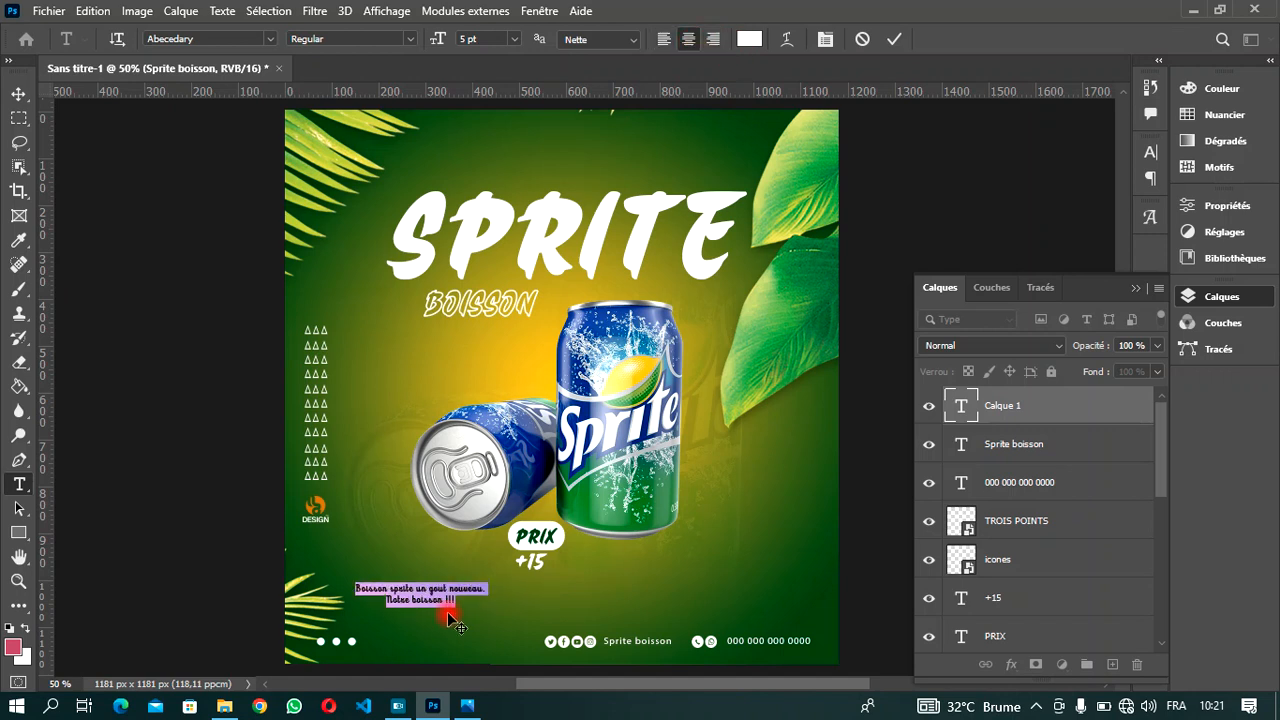
pyautogui.moveTo(458, 626); pyautogui.dragTo(570, 626)
pyautogui.click(472, 40)
pyautogui.write('6')
pyautogui.press('Return')
pyautogui.press('Up')
pyautogui.press('Up')
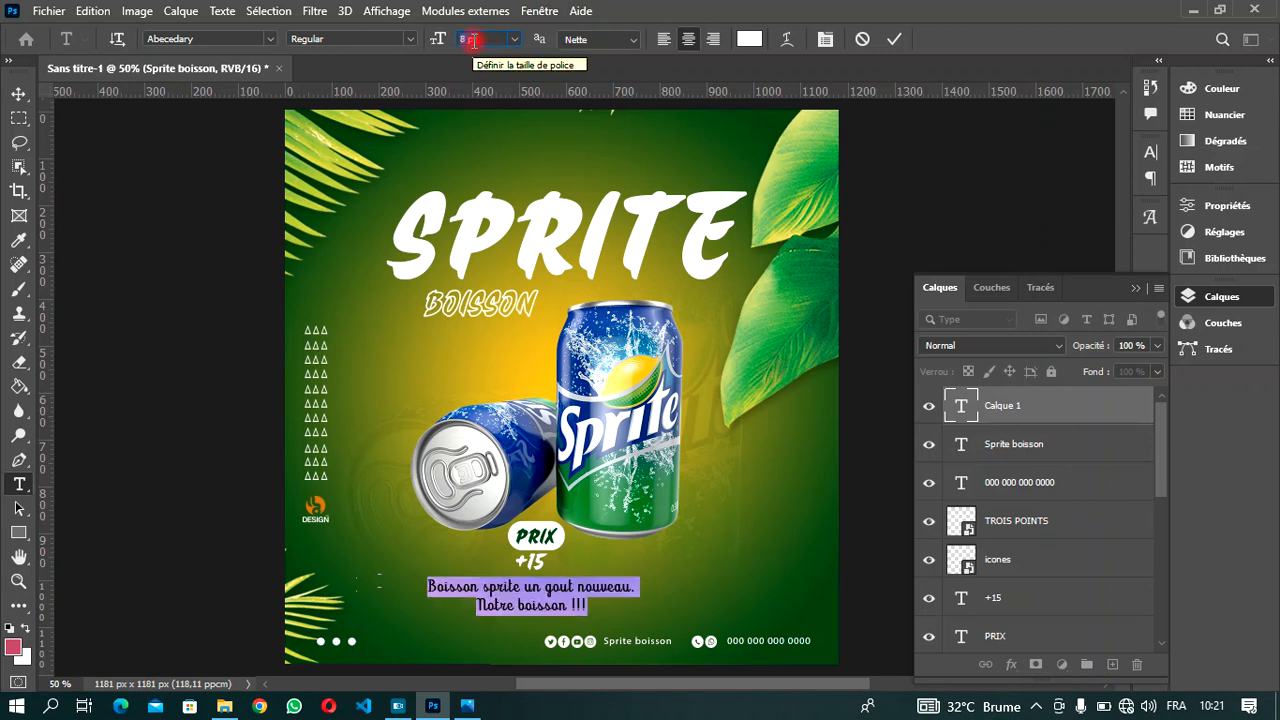
pyautogui.press('Up')
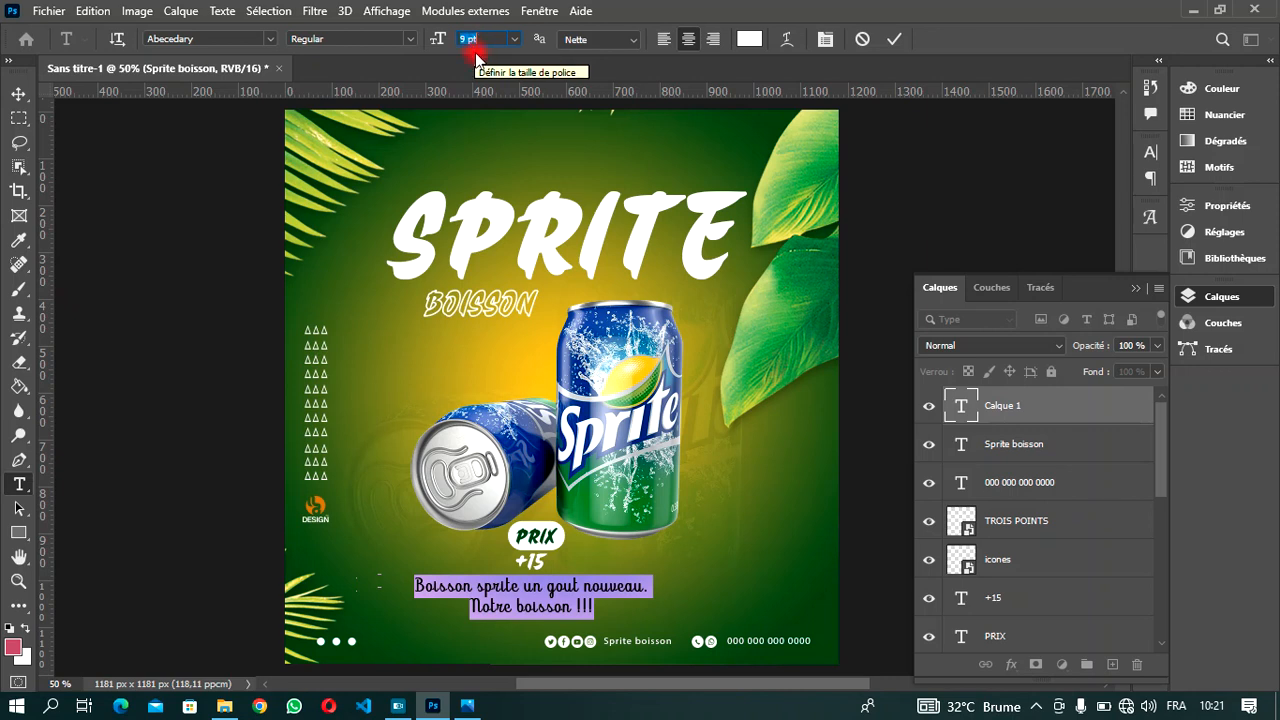
pyautogui.click(894, 40)
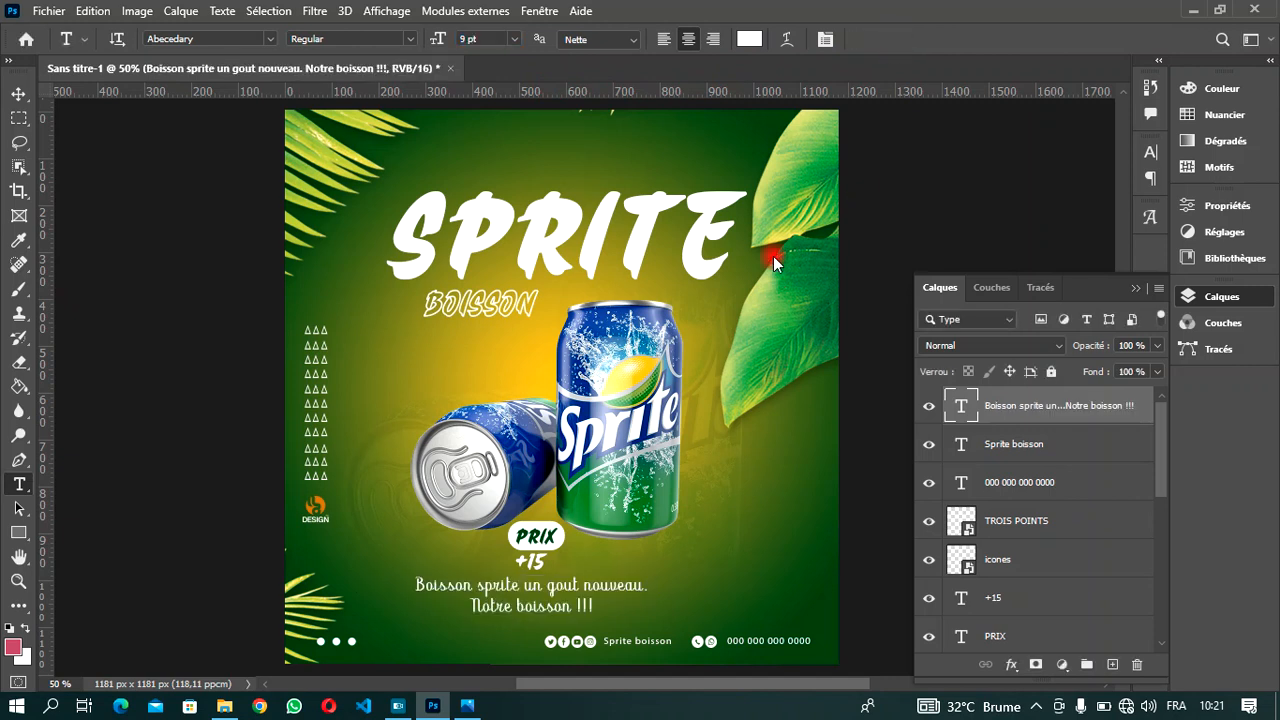
# Center the slogan layer horizontally on the whole canvas and clear the selection.
pyautogui.hotkey('ctrl', 'a')
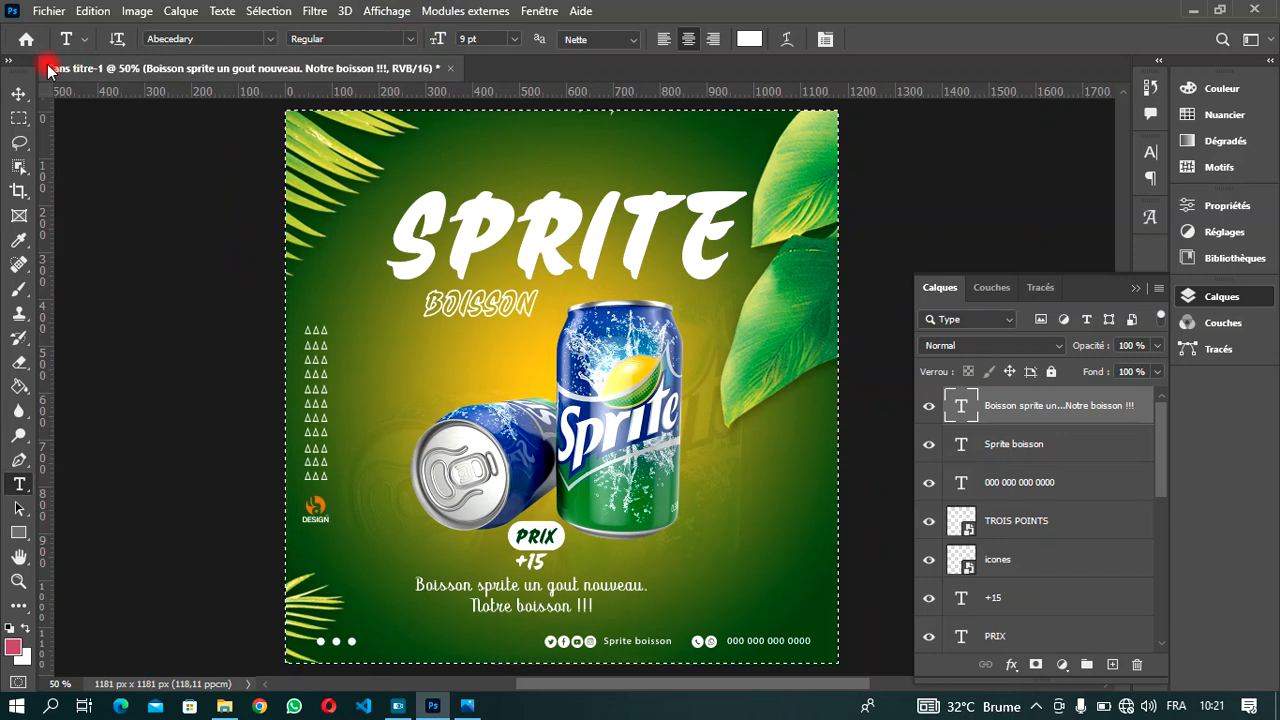
pyautogui.click(19, 93)
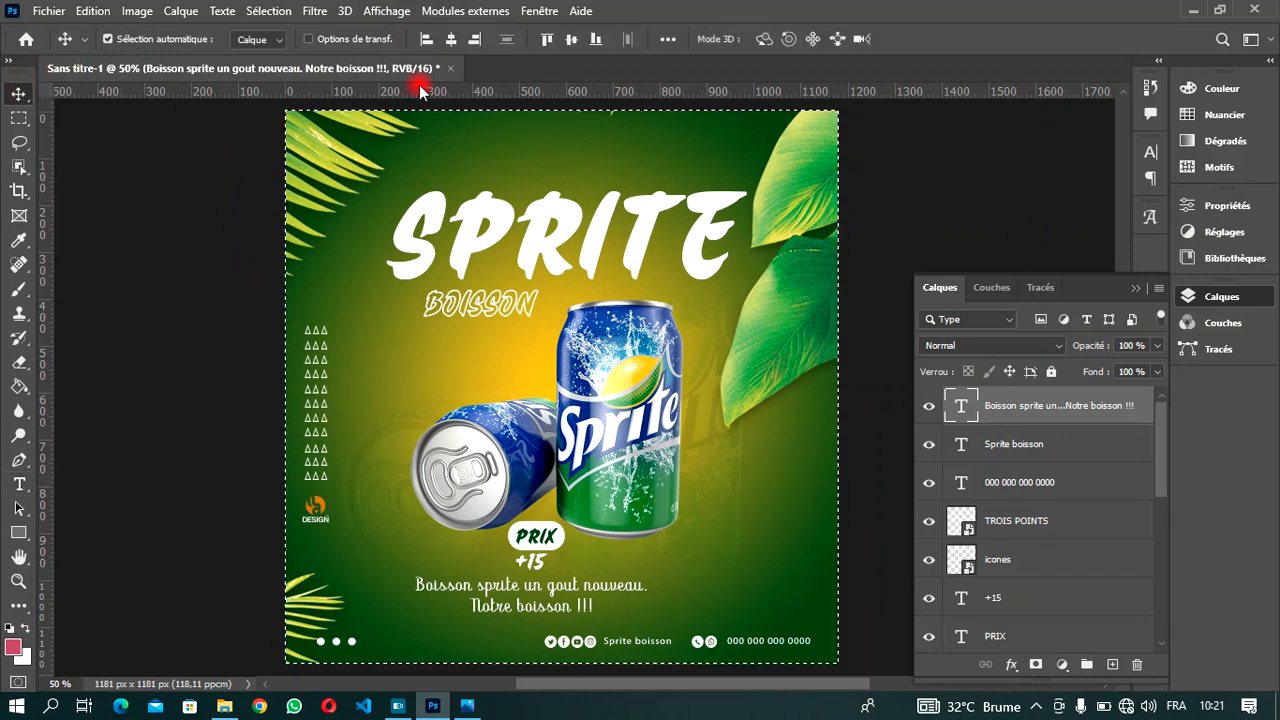
pyautogui.click(451, 39)
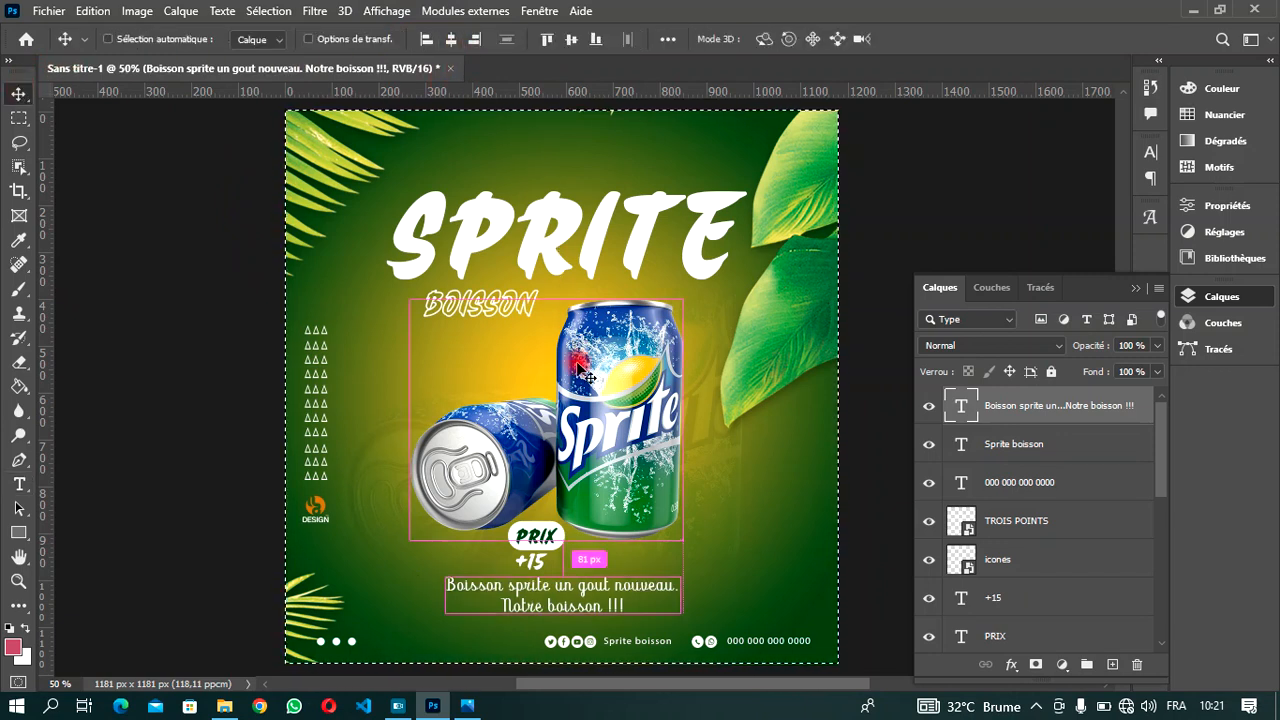
pyautogui.hotkey('ctrl', 'd')
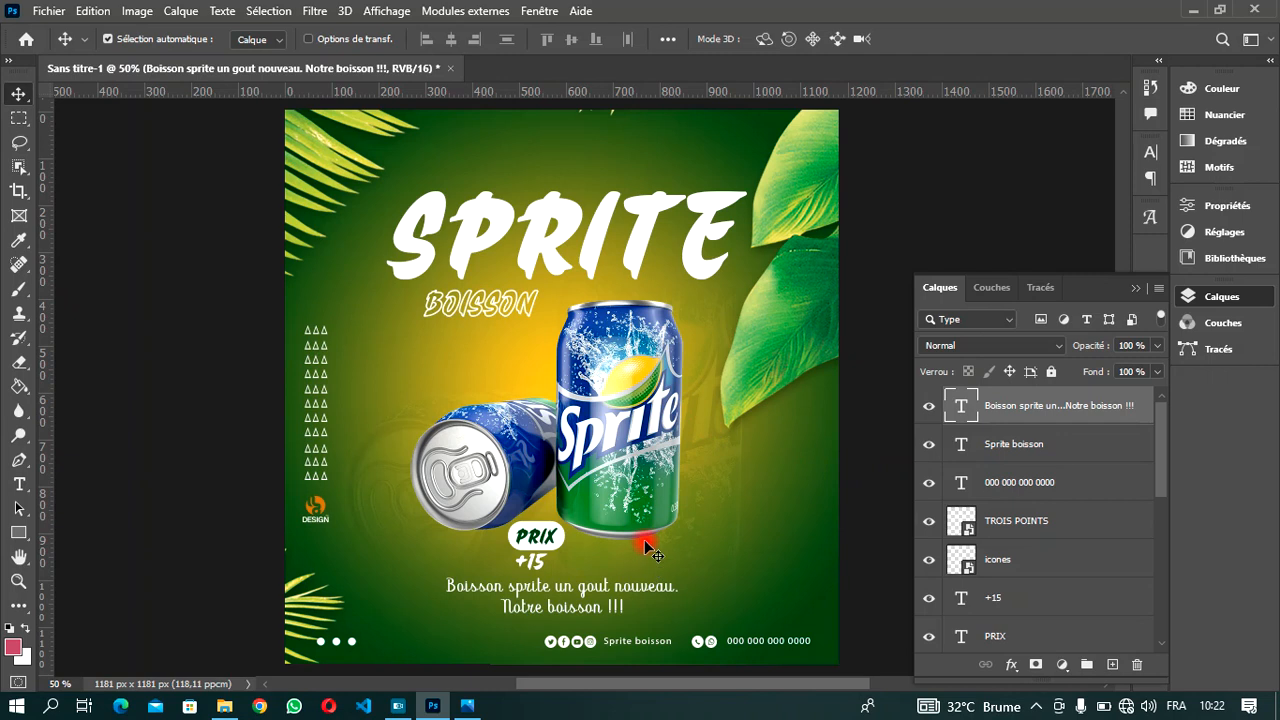
# Apply a Gaussian blur with a 1.0 pixel radius to the coconut leaf layer.
pyautogui.click(792, 350)
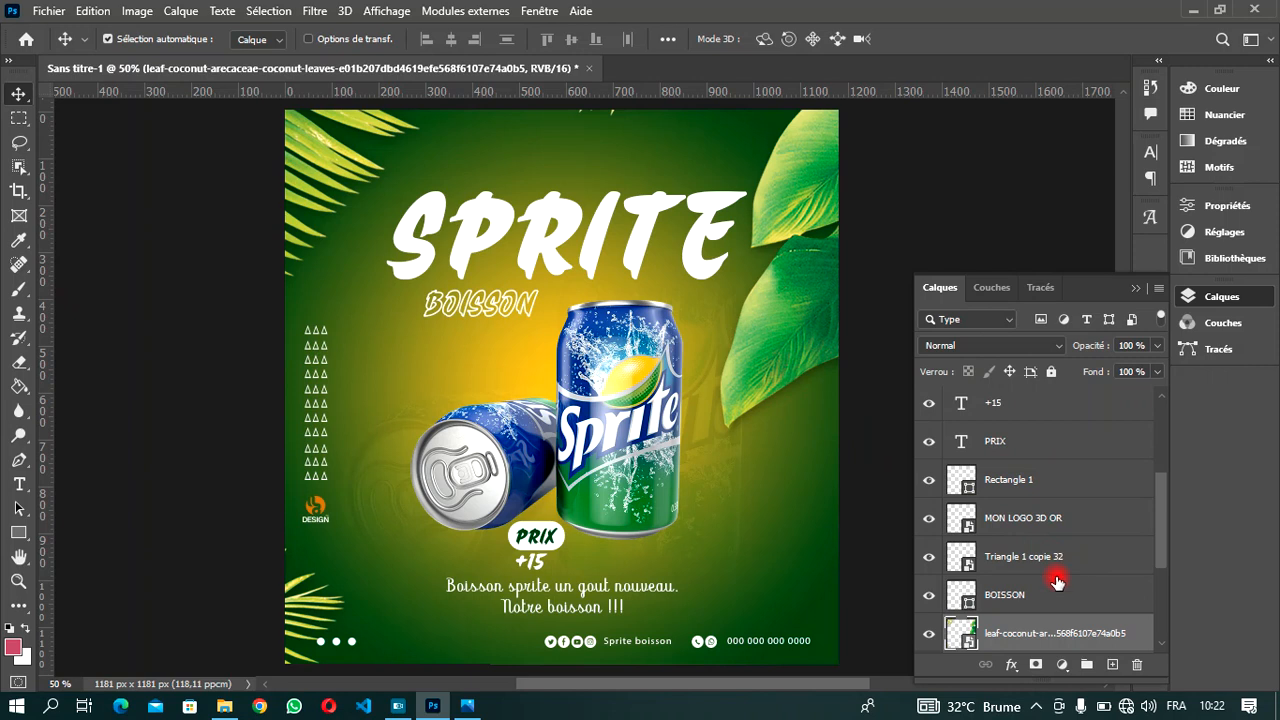
pyautogui.click(312, 14)
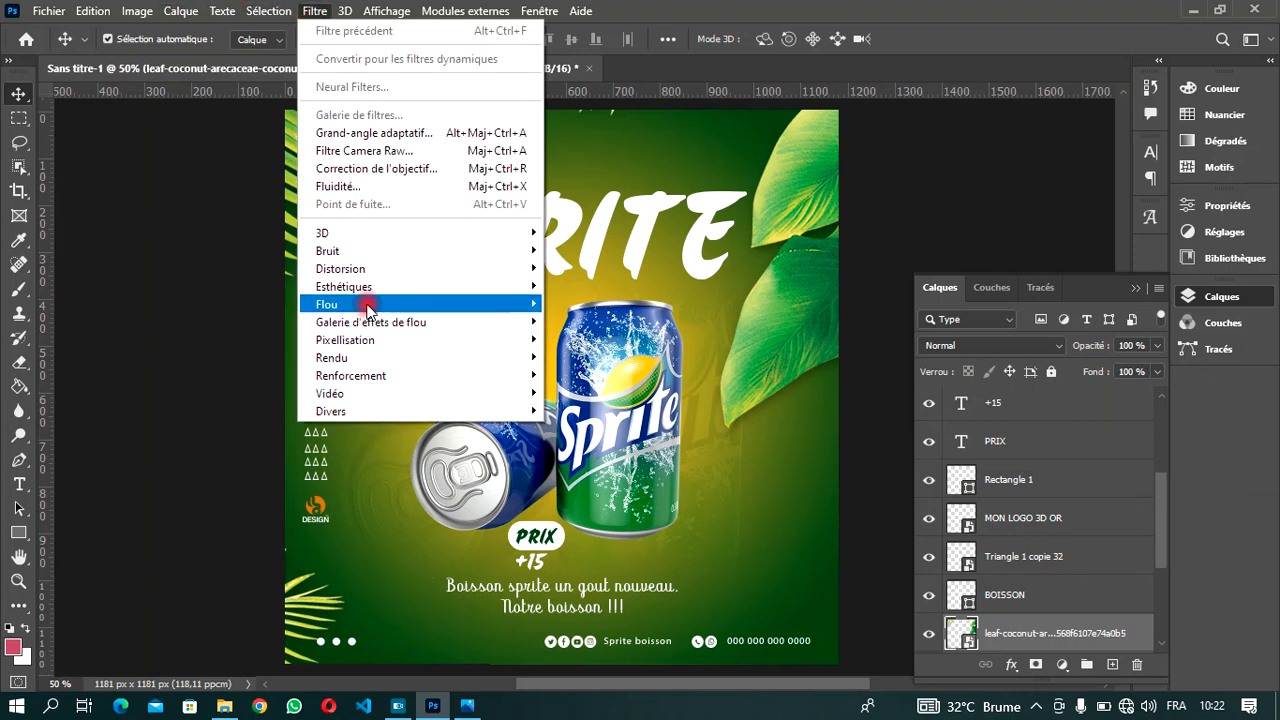
pyautogui.moveTo(370, 308)
pyautogui.click(592, 393)
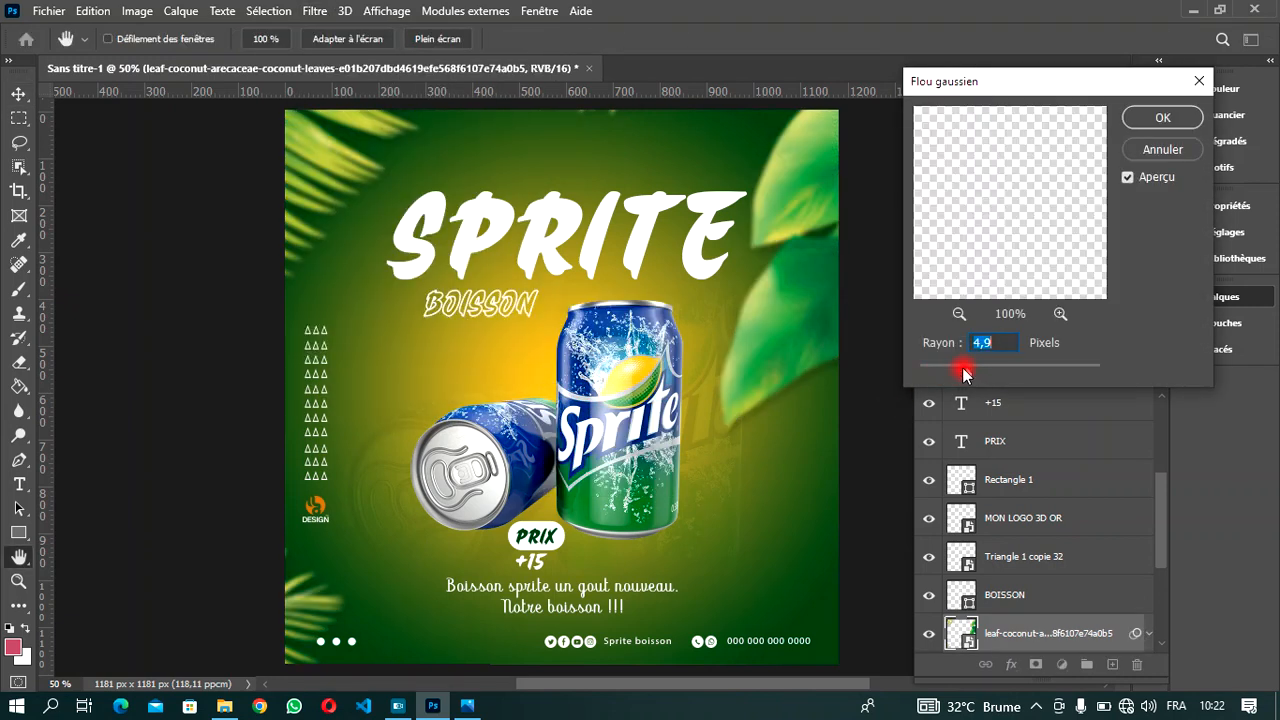
pyautogui.moveTo(963, 372); pyautogui.dragTo(940, 372)
pyautogui.moveTo(935, 373); pyautogui.dragTo(922, 370)
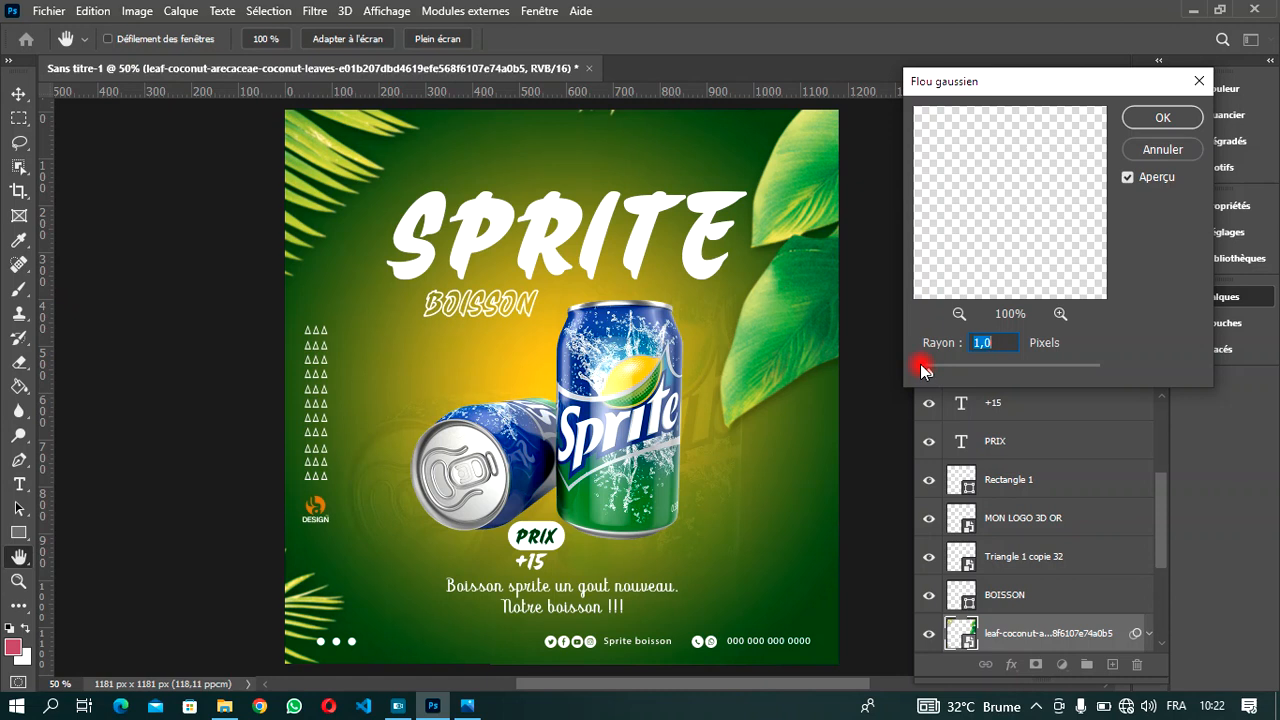
pyautogui.click(1161, 118)
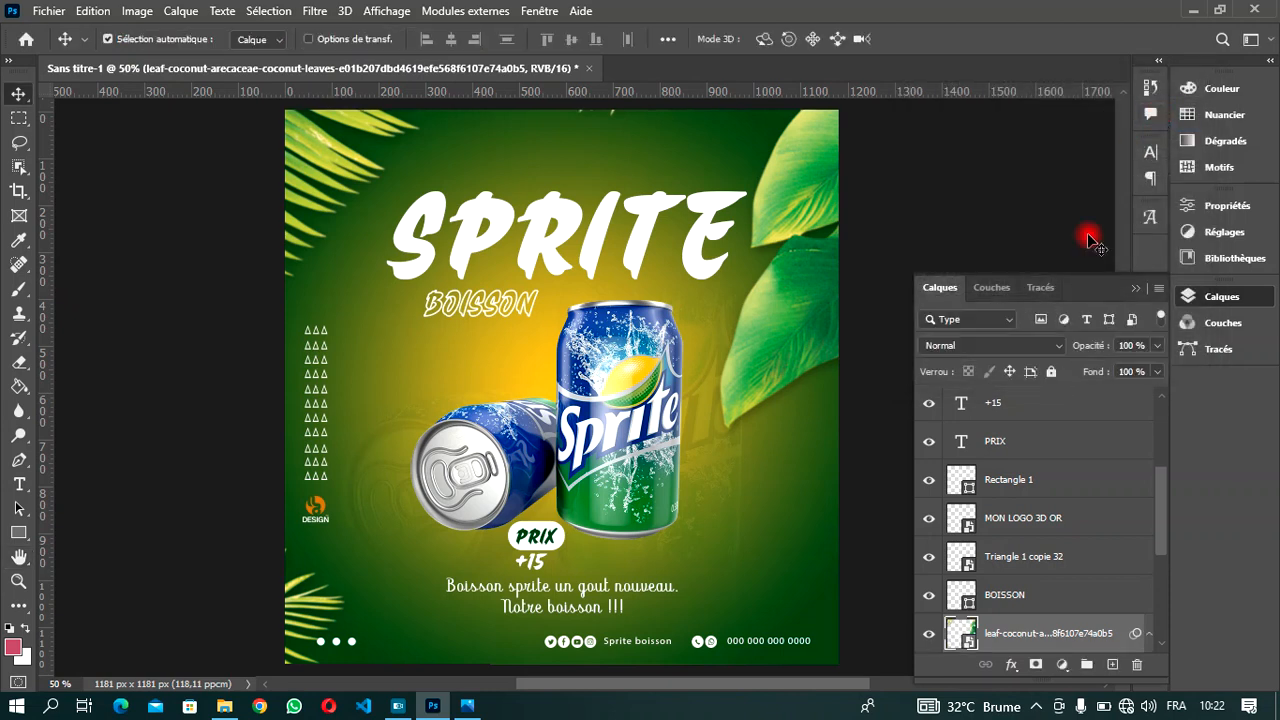
# Select the large SPRITE title and examine the layout of the whole flyer.
pyautogui.moveTo(700, 683)
pyautogui.mouseDown()
pyautogui.moveTo(720, 689)
pyautogui.moveTo(707, 690)
pyautogui.mouseUp()
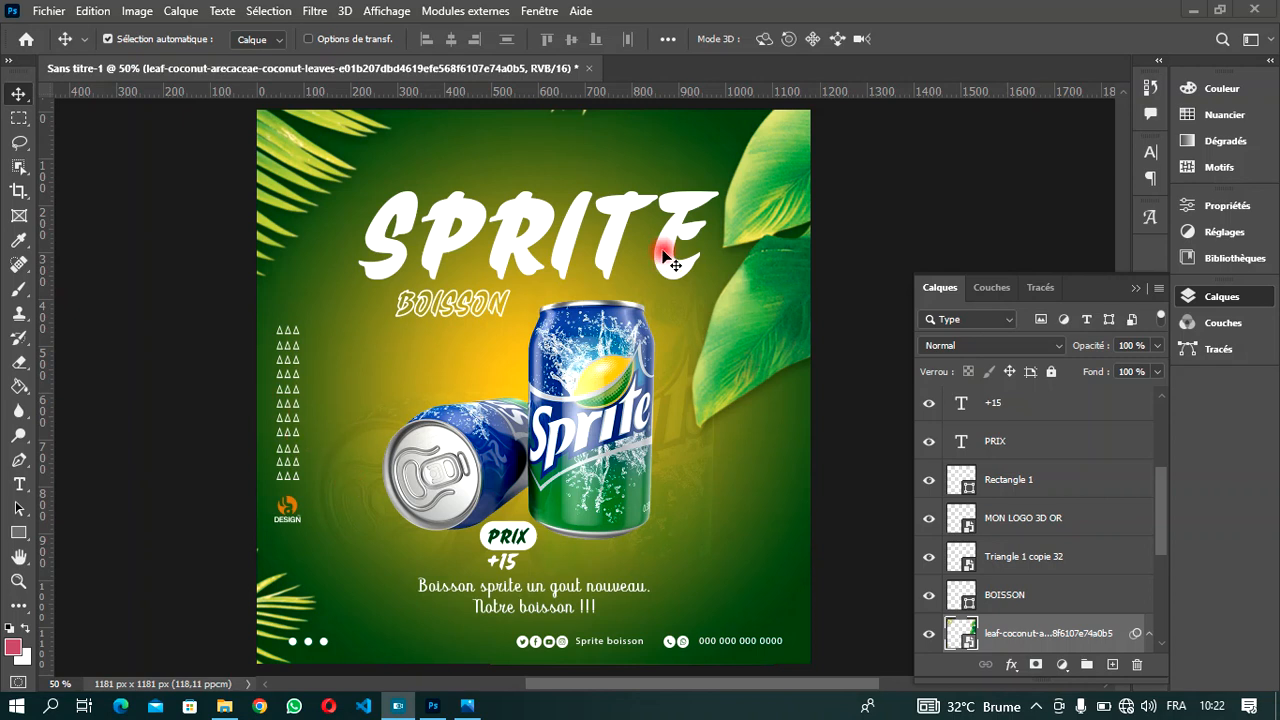
pyautogui.hotkey('ctrl', 'z')
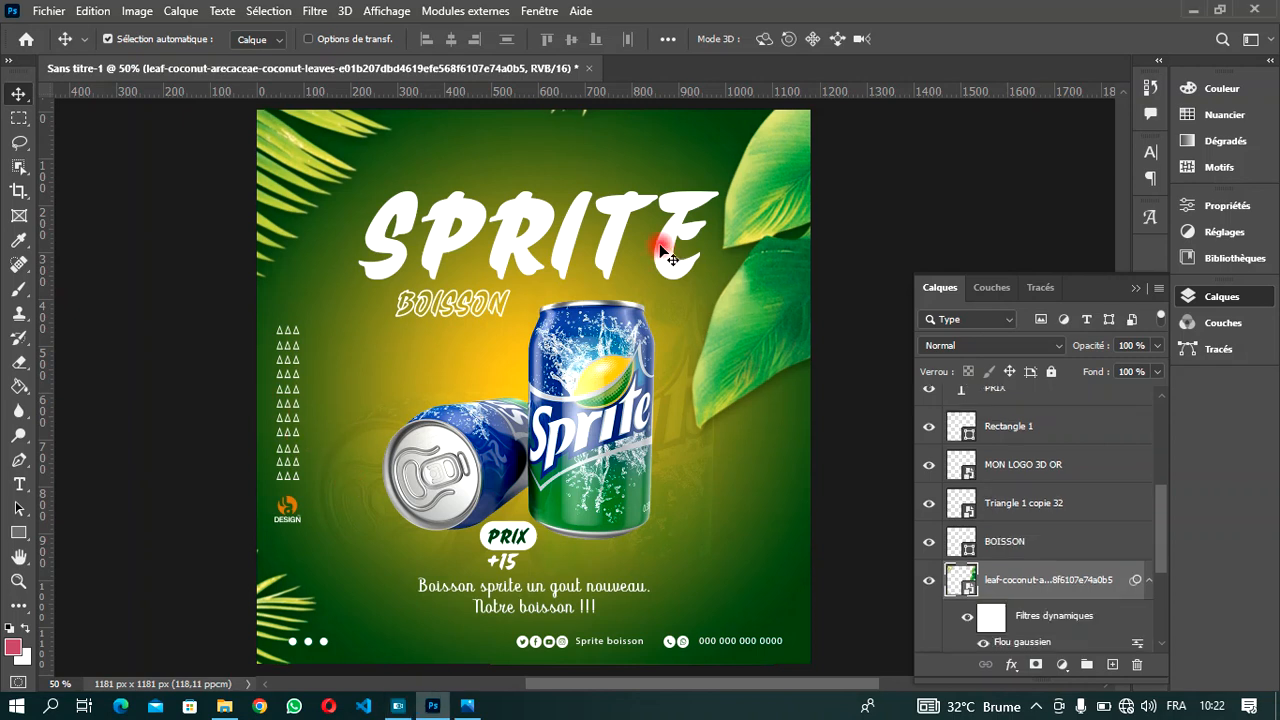
pyautogui.click(668, 253)
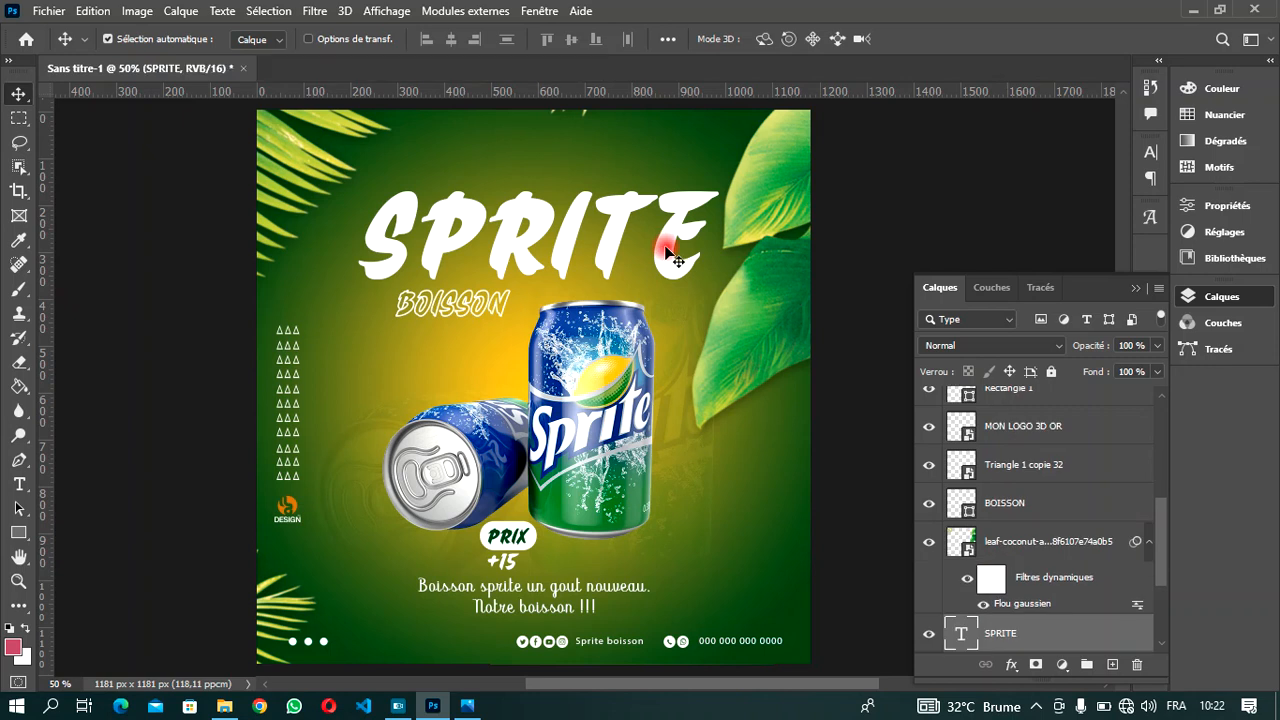
pyautogui.press('ctrl')
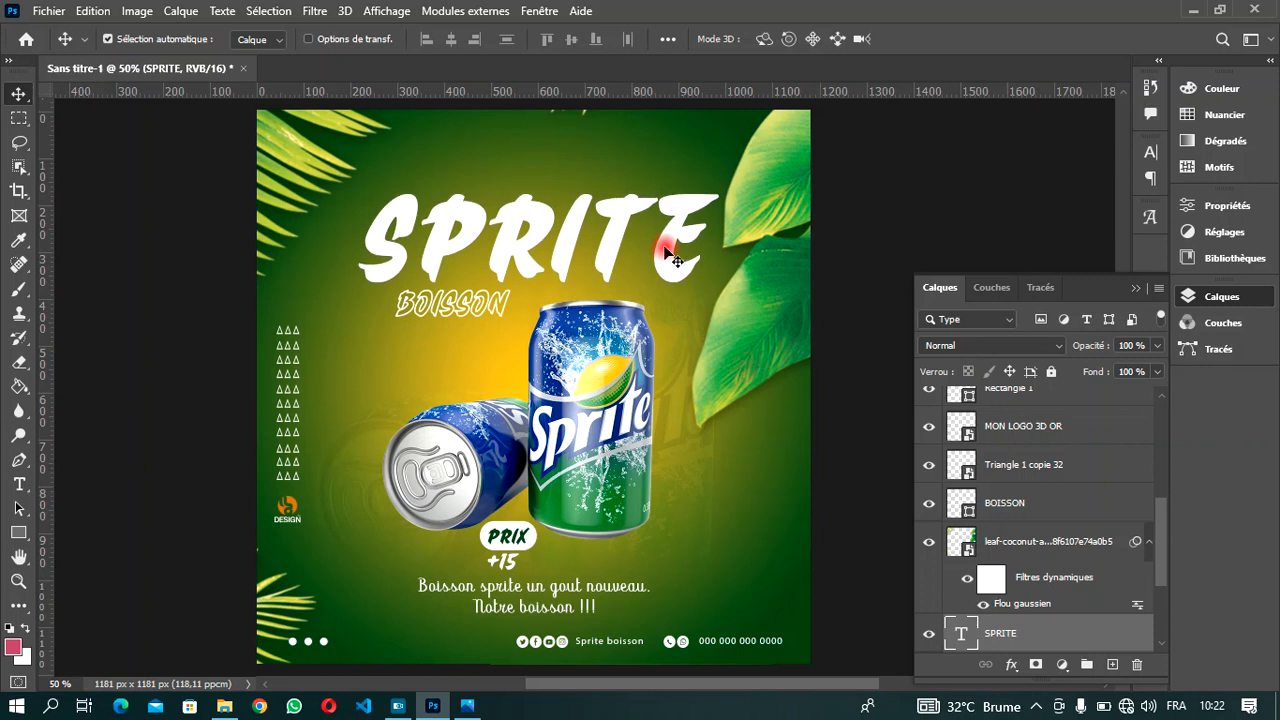
pyautogui.scroll(-3, 686, 372)
pyautogui.scroll(4, 687, 376)
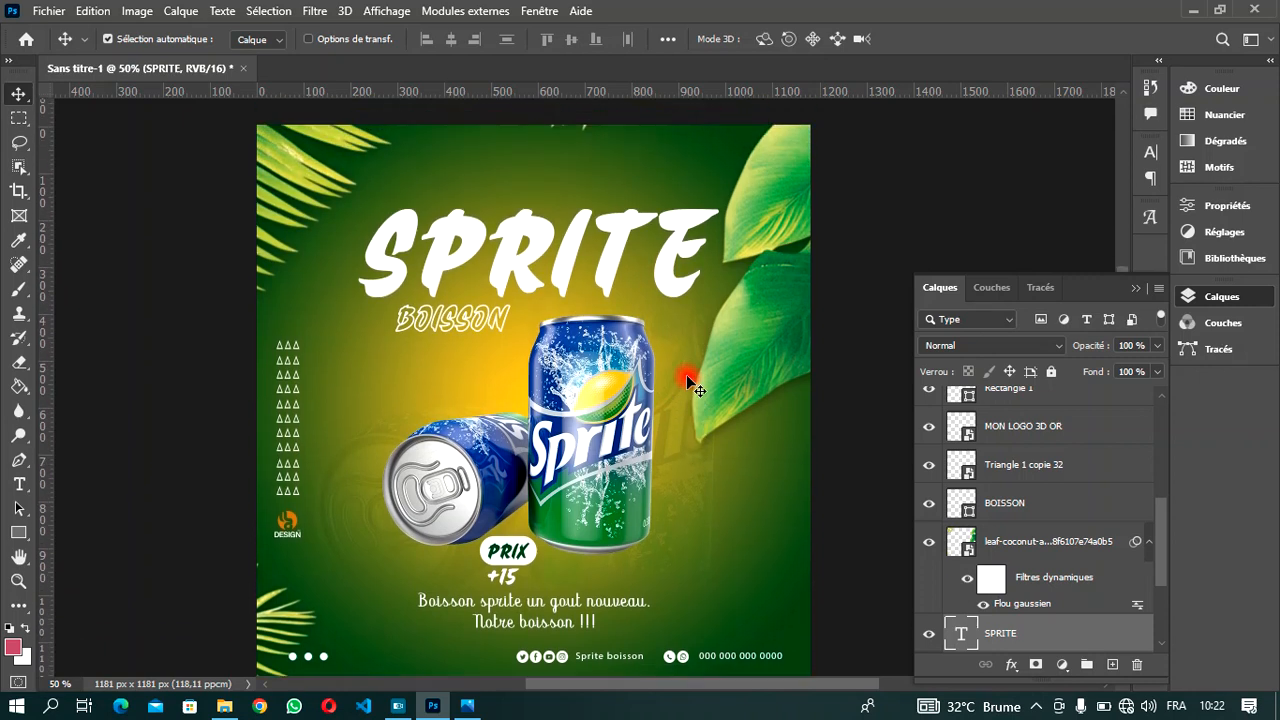
pyautogui.scroll(1, 688, 380)
pyautogui.scroll(-2, 686, 378)
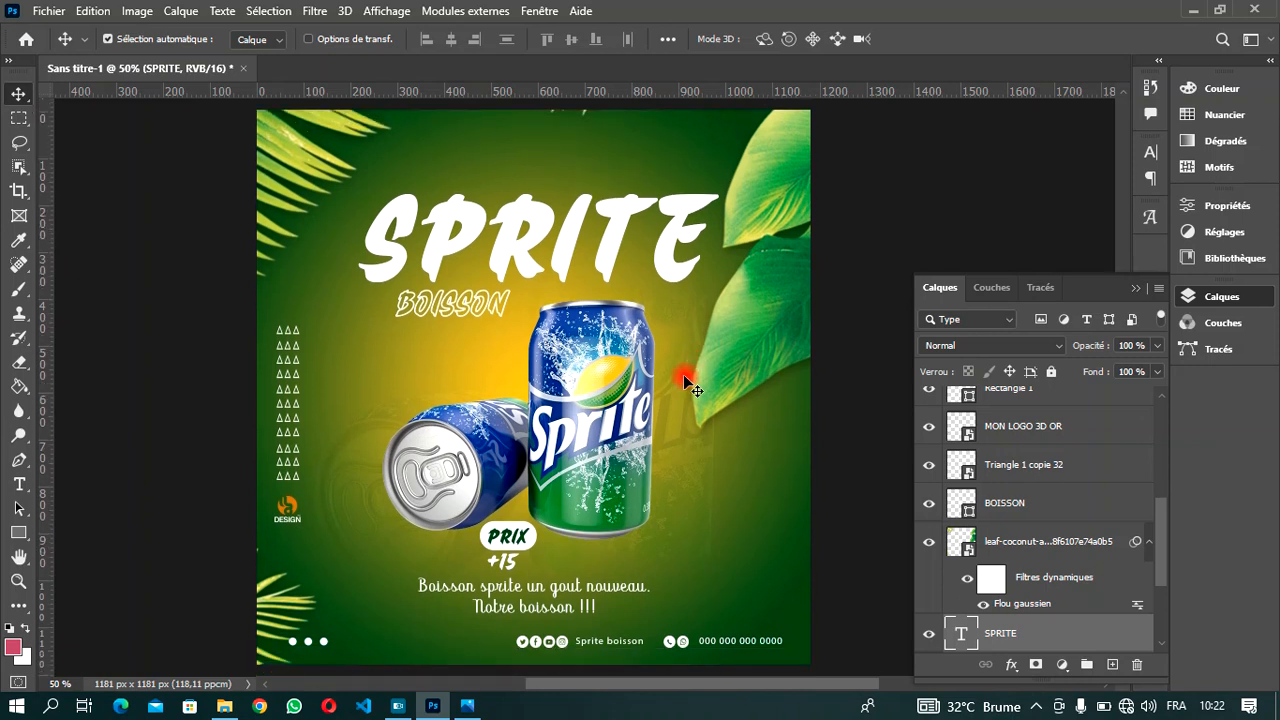